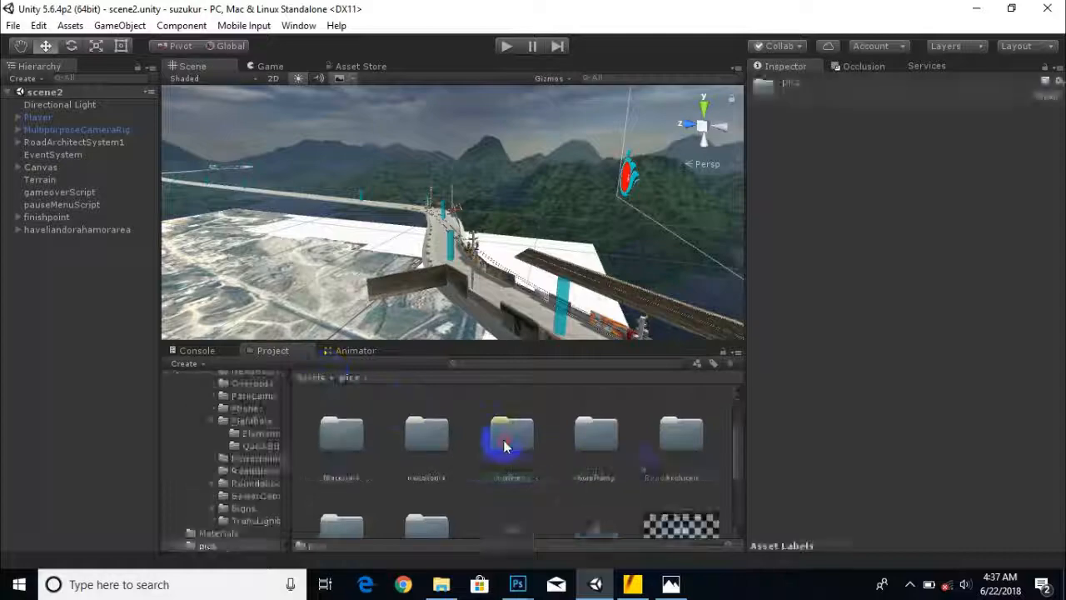
# Step: Switch to Photoshop, draw a black rectangle at the start of the blank transparent strip and place a copy beside it
pyautogui.click(517, 583)
pyautogui.moveTo(646, 169); pyautogui.dragTo(778, 388)
pyautogui.click(15, 431)
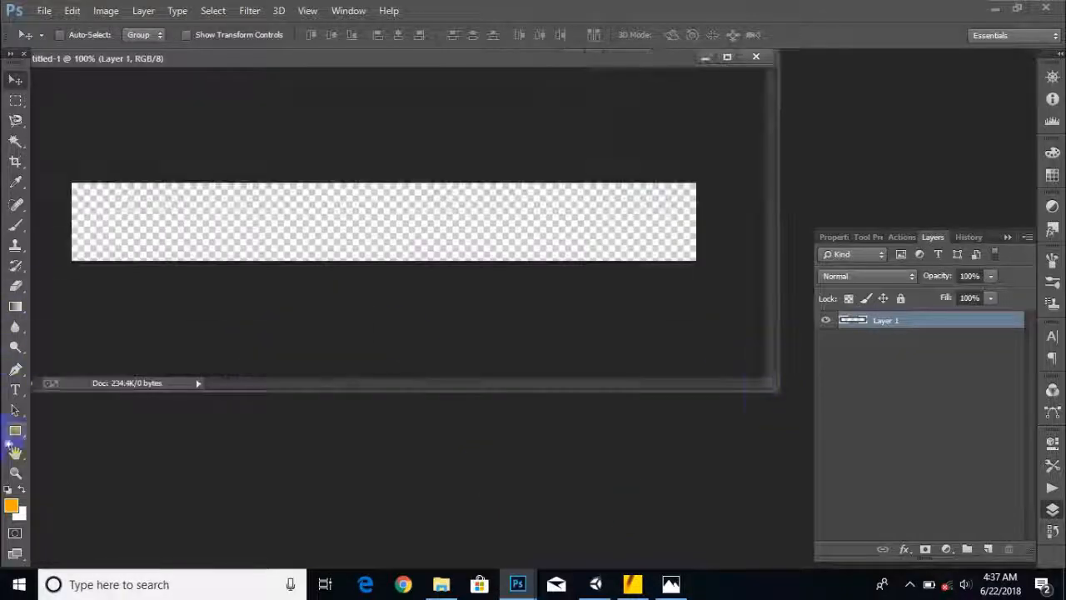
pyautogui.moveTo(284, 261); pyautogui.dragTo(286, 261)
pyautogui.press('v')
pyautogui.moveTo(136, 214); pyautogui.dragTo(366, 212)
# Step: Fill the copied rectangle with light grey and fit it against the black one
pyautogui.click(11, 506)
pyautogui.click(633, 278)
pyautogui.click(988, 226)
pyautogui.hotkey('alt', 'BackSpace')
pyautogui.hotkey('ctrl', 't')
pyautogui.press('Return')
# Step: Select the black and grey rectangles together and scale the pair down to less than half size
pyautogui.click(941, 237)
pyautogui.keyDown('shift'); pyautogui.click(880, 338); pyautogui.keyUp('shift')
pyautogui.hotkey('ctrl', 't')
pyautogui.moveTo(491, 183); pyautogui.dragTo(282, 194)
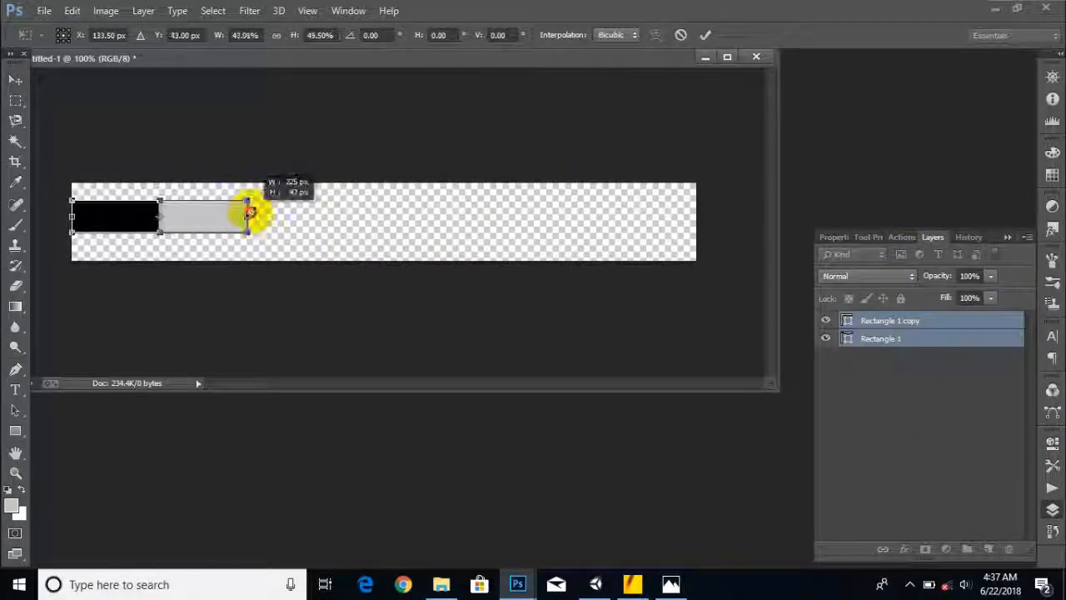
pyautogui.press('Return')
# Step: Duplicate the black and grey pair end to end along the strip and delete the overflowing last pair
pyautogui.keyDown('alt'); pyautogui.moveTo(204, 225); pyautogui.dragTo(390, 239); pyautogui.keyUp('alt')
pyautogui.keyDown('alt'); pyautogui.moveTo(358, 223); pyautogui.dragTo(557, 225); pyautogui.keyUp('alt')
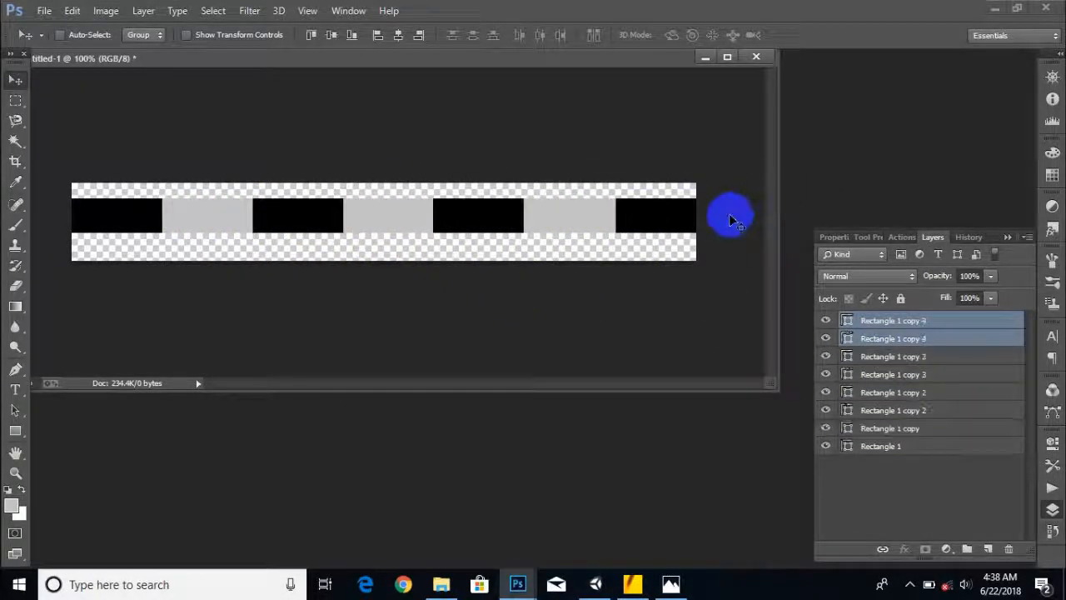
pyautogui.press('Delete')
# Step: Crop the canvas tightly around the alternating black and grey band
pyautogui.click(15, 161)
pyautogui.moveTo(696, 221); pyautogui.dragTo(655, 229)
pyautogui.moveTo(380, 262); pyautogui.dragTo(388, 237)
pyautogui.moveTo(383, 185); pyautogui.dragTo(383, 205)
pyautogui.press('Return')
# Step: Save the striped band to the Desktop as a JPEG named pultexture
pyautogui.click(250, 314)
pyautogui.click(191, 402)
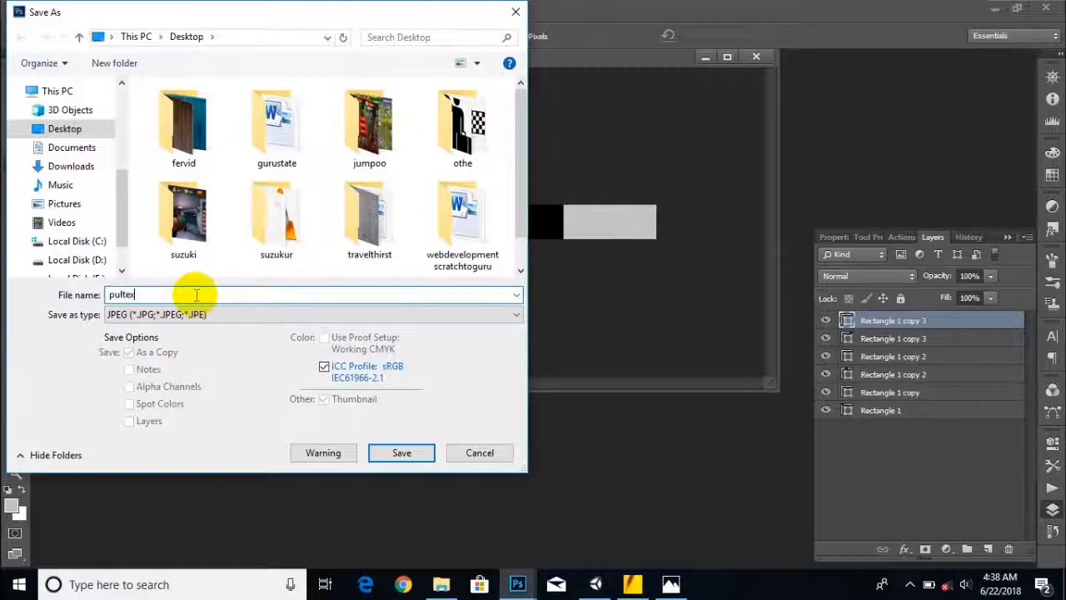
pyautogui.press('Return')
pyautogui.click(624, 142)
# Step: Import the pultexture image from the Desktop into the pics folder of the Unity project
pyautogui.click(441, 584)
pyautogui.rightClick(73, 180)
pyautogui.click(125, 216)
pyautogui.moveTo(178, 292); pyautogui.dragTo(676, 487)
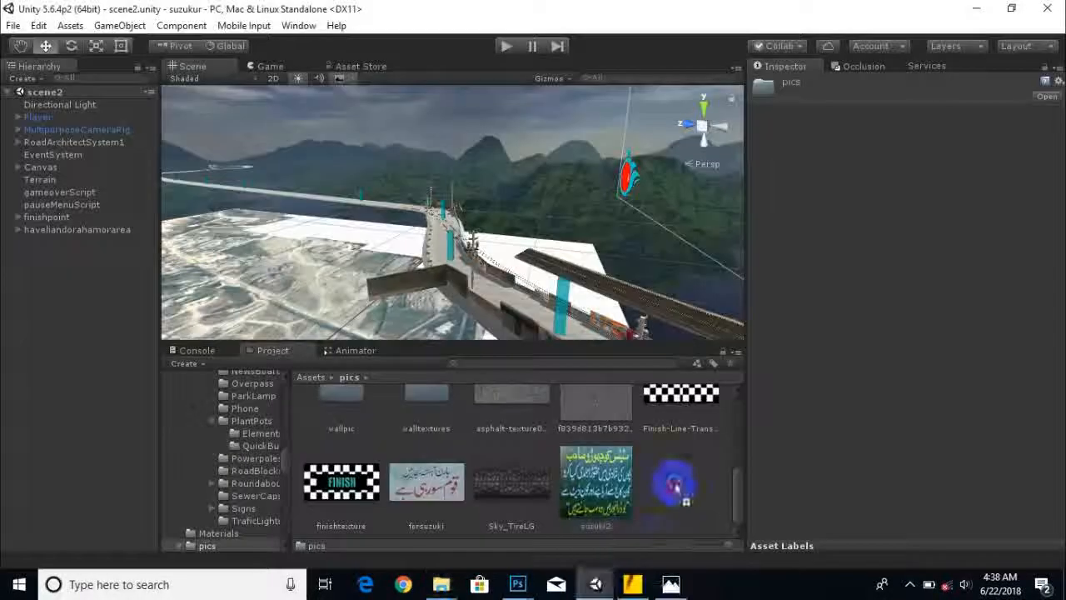
# Step: Copy one of the side wall blocks beside the road and rename the copy pulltex
pyautogui.click(392, 223)
pyautogui.scroll(6, 422, 278)
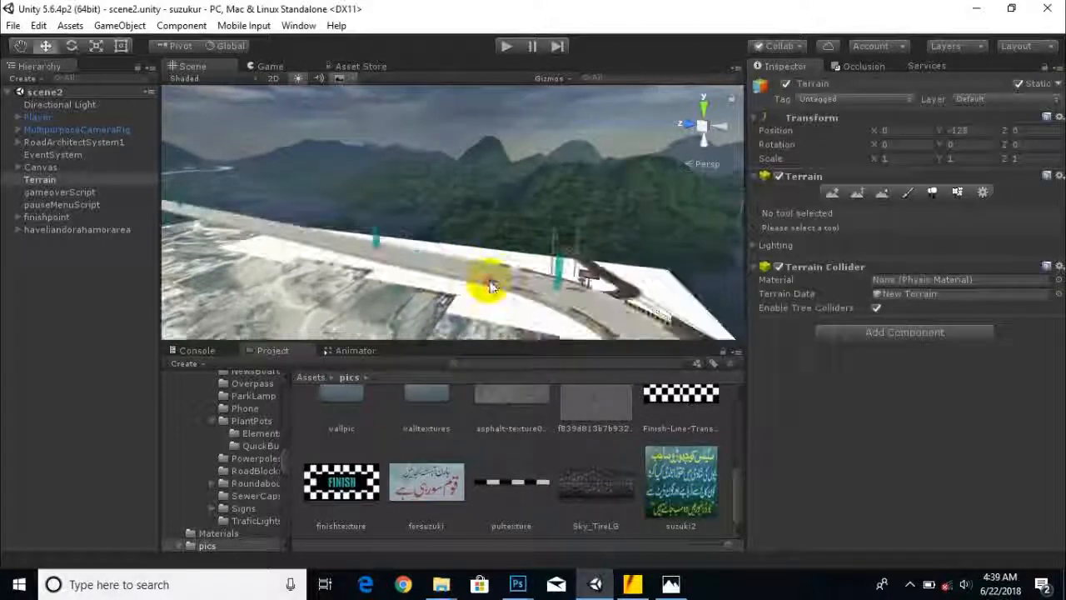
pyautogui.click(491, 286)
pyautogui.click(492, 282)
pyautogui.press('f')
pyautogui.scroll(-5, 320, 204)
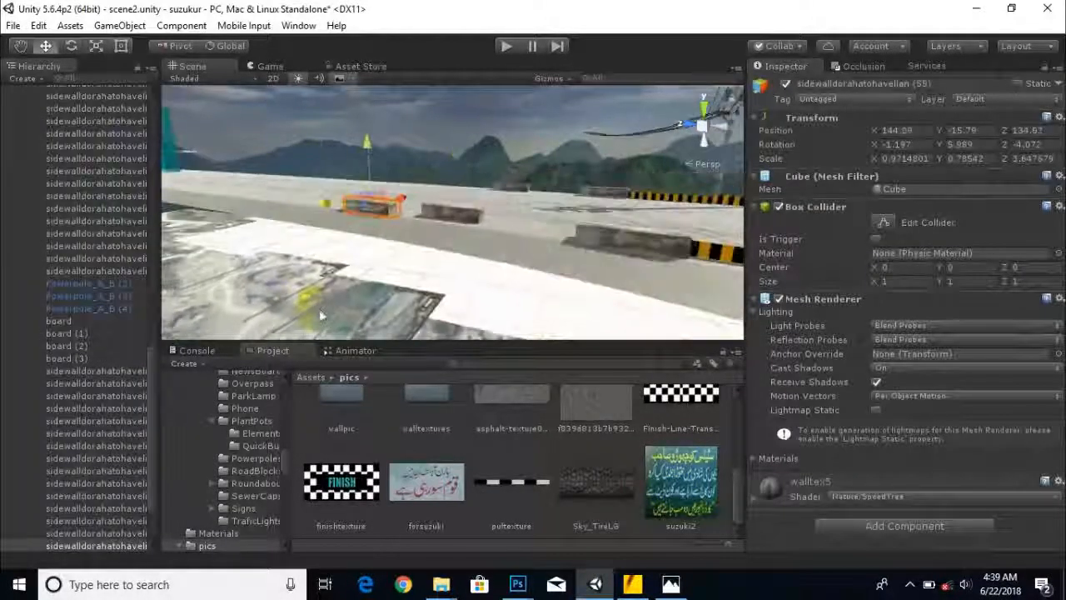
pyautogui.scroll(-3, 76, 474)
pyautogui.rightClick(71, 546)
pyautogui.click(135, 316)
pyautogui.write('pulltex')
pyautogui.press('Return')
# Step: Apply the pultexture image to the pulltex block and scale the block down to about 0.46 in X and 0.42 in Y
pyautogui.moveTo(398, 212); pyautogui.dragTo(398, 214)
pyautogui.press('f')
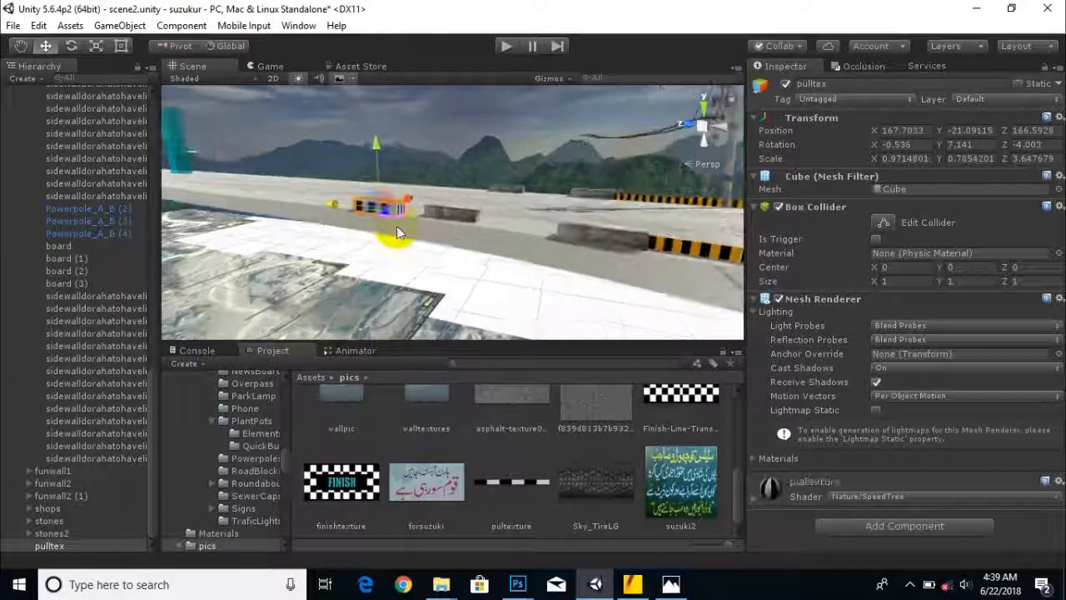
pyautogui.click(96, 47)
pyautogui.moveTo(479, 218); pyautogui.dragTo(466, 260)
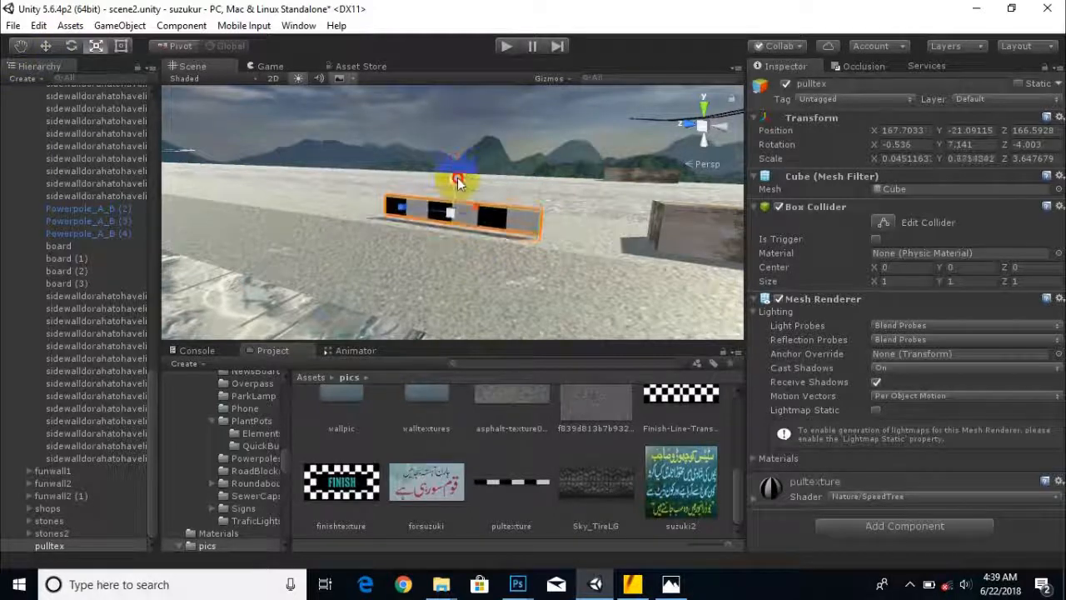
pyautogui.click(45, 47)
pyautogui.scroll(-3, 311, 200)
pyautogui.keyDown('alt'); pyautogui.moveTo(346, 201); pyautogui.dragTo(196, 310); pyautogui.keyUp('alt')
pyautogui.moveTo(500, 223); pyautogui.dragTo(471, 223)
pyautogui.click(96, 47)
pyautogui.scroll(-2, 461, 198)
pyautogui.moveTo(455, 180); pyautogui.dragTo(456, 182)
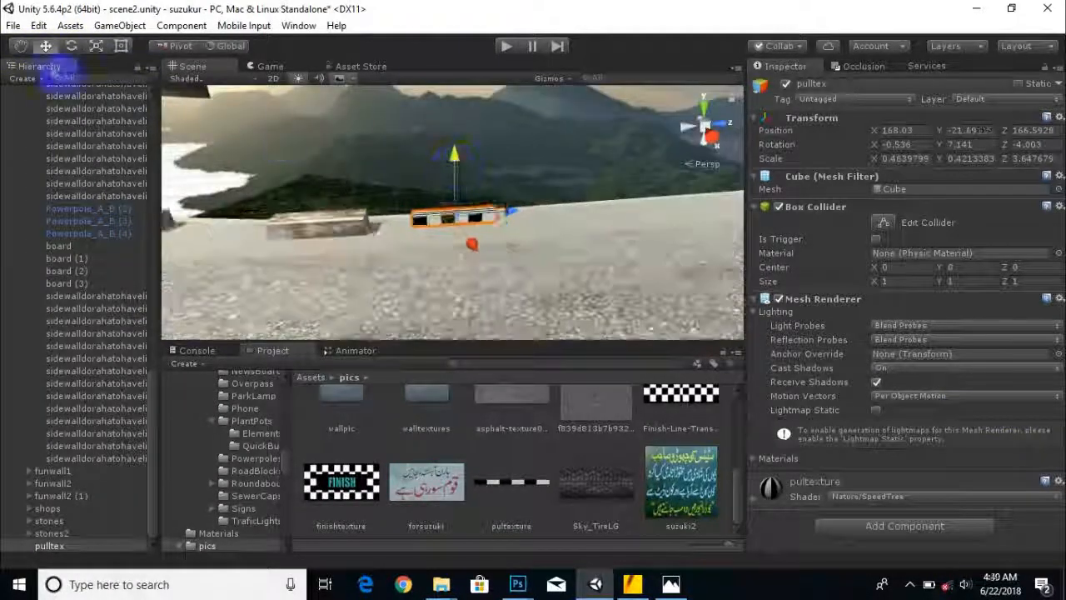
# Step: Move the pulltex block along and onto the road's edge so it sits flush with the curb line
pyautogui.scroll(5, 597, 206)
pyautogui.moveTo(492, 215); pyautogui.dragTo(436, 218)
pyautogui.moveTo(369, 163); pyautogui.dragTo(369, 159)
pyautogui.moveTo(376, 241); pyautogui.dragTo(375, 247)
# Step: Duplicate the pulltex block and then the resulting pair, lining the copies up end to end along the road edge
pyautogui.scroll(-3, 456, 216)
pyautogui.hotkey('ctrl', 'd')
pyautogui.moveTo(462, 218); pyautogui.dragTo(534, 237)
pyautogui.hotkey('ctrl', 'd')
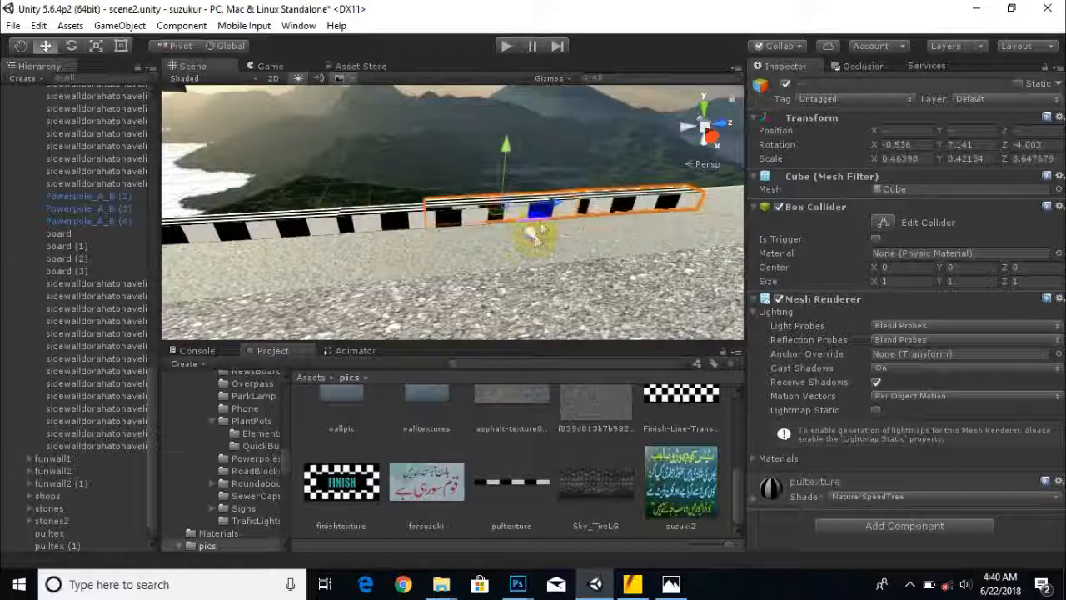
pyautogui.press('f')
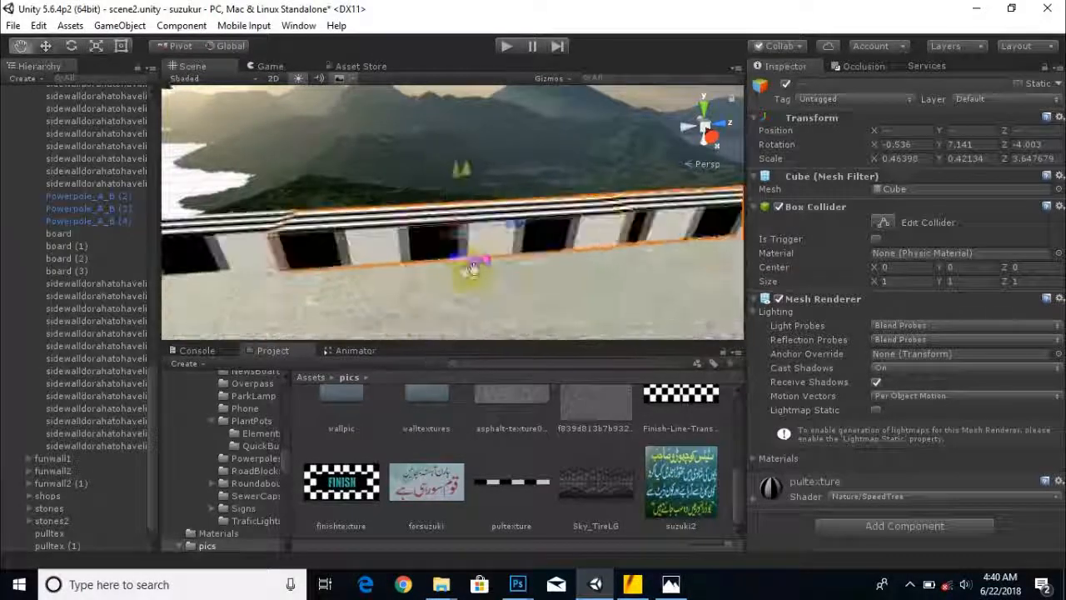
pyautogui.moveTo(531, 226); pyautogui.dragTo(535, 225)
pyautogui.moveTo(481, 169); pyautogui.dragTo(481, 166)
pyautogui.moveTo(501, 257); pyautogui.dragTo(504, 254)
# Step: Duplicate the row of four pulltex blocks and align the copies with the end of the row
pyautogui.scroll(-2, 100, 417)
pyautogui.keyDown('shift'); pyautogui.click(69, 510); pyautogui.keyUp('shift')
pyautogui.press('f')
pyautogui.hotkey('ctrl', 'd')
pyautogui.moveTo(573, 205); pyautogui.dragTo(650, 225)
pyautogui.press('f')
pyautogui.moveTo(640, 262); pyautogui.dragTo(643, 267)
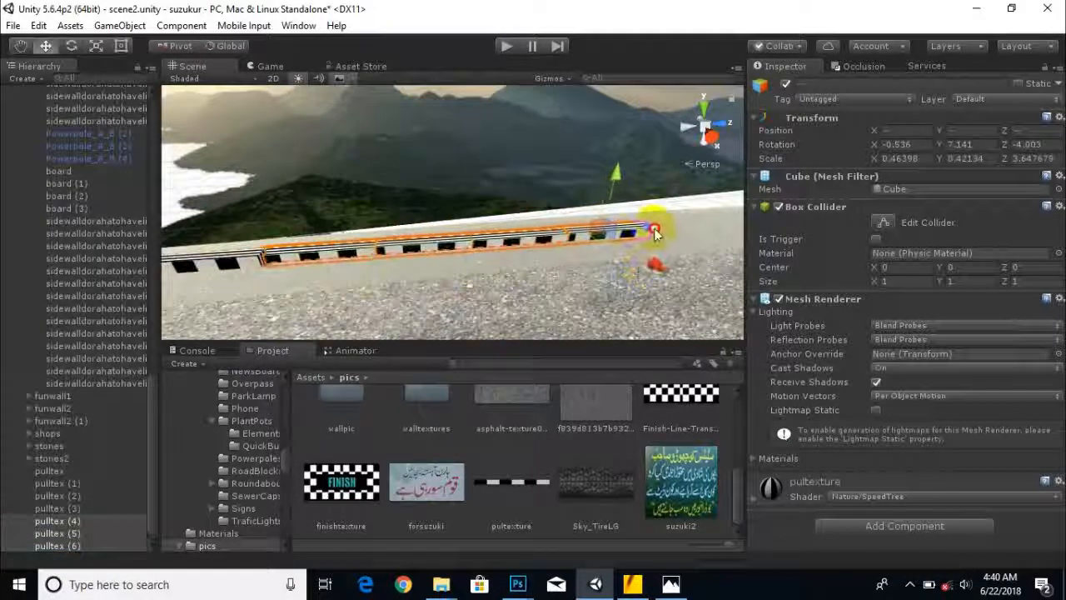
pyautogui.press('f')
pyautogui.moveTo(670, 148); pyautogui.dragTo(672, 152)
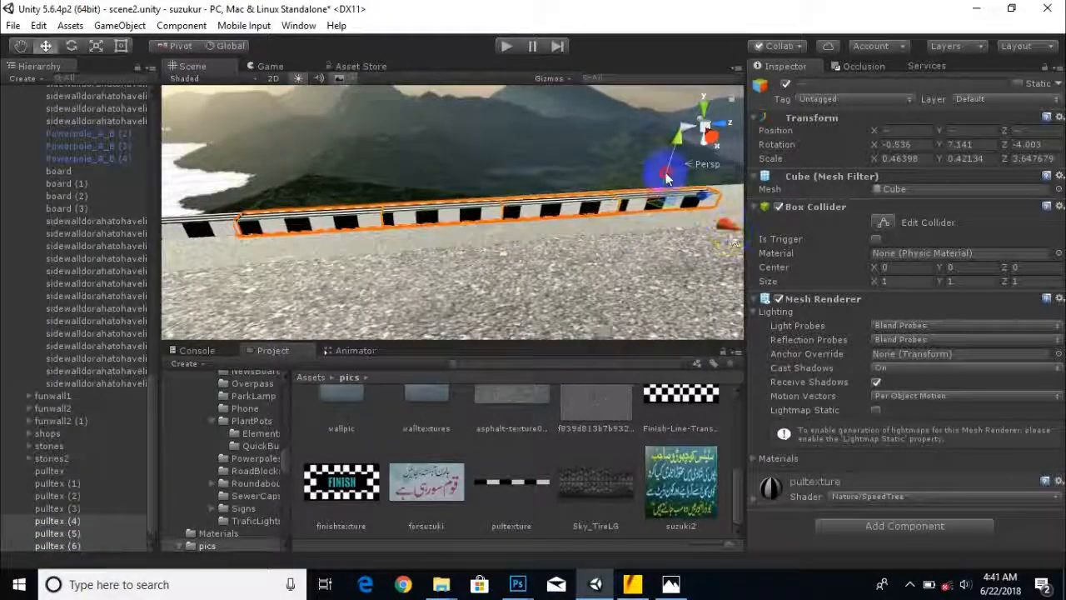
# Step: Duplicate the last four blocks again and shift them along the road edge to make pulltex (8) to (11)
pyautogui.scroll(-2, 481, 297)
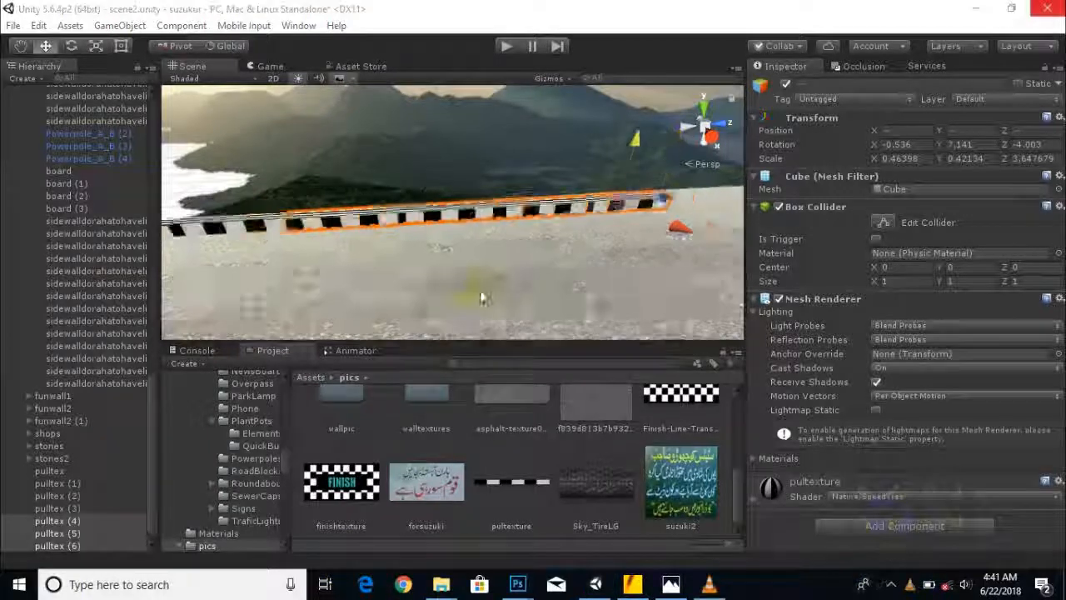
pyautogui.moveTo(480, 297); pyautogui.dragTo(383, 314, button='middle')
pyautogui.hotkey('ctrl', 'd')
pyautogui.moveTo(490, 238); pyautogui.dragTo(658, 220)
pyautogui.moveTo(675, 247); pyautogui.dragTo(541, 268, button='middle')
pyautogui.moveTo(525, 268); pyautogui.dragTo(666, 249)
pyautogui.press('f')
pyautogui.press('f')
pyautogui.moveTo(654, 162); pyautogui.dragTo(659, 179)
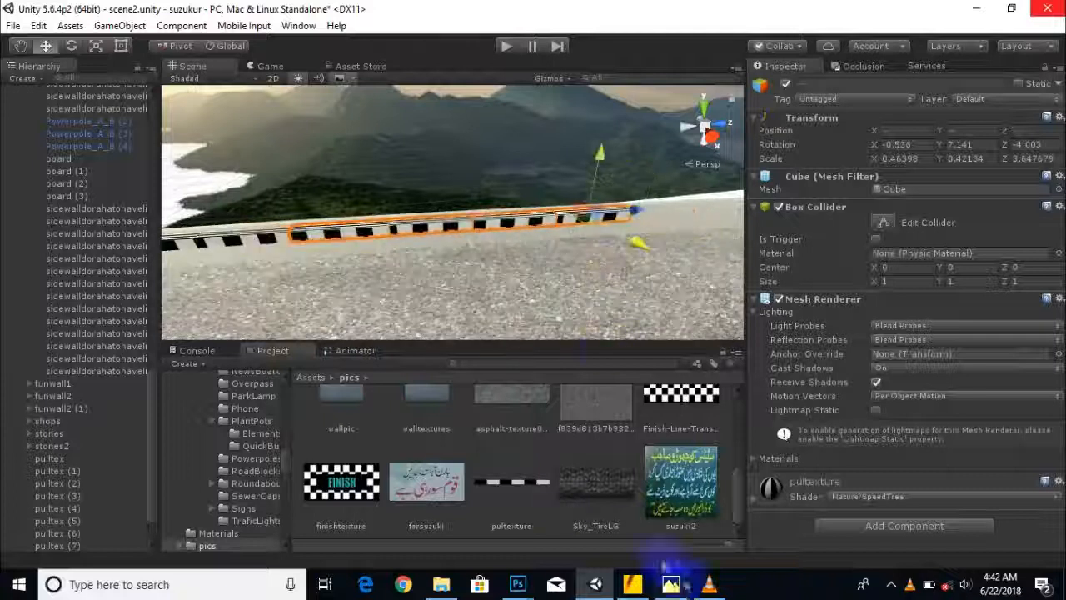
# Step: Duplicate all twelve pulltex blocks and move the copies to continue the row along the road edge
pyautogui.click(670, 585)
pyautogui.click(678, 591)
pyautogui.scroll(-8, 455, 296)
pyautogui.scroll(-2, 98, 484)
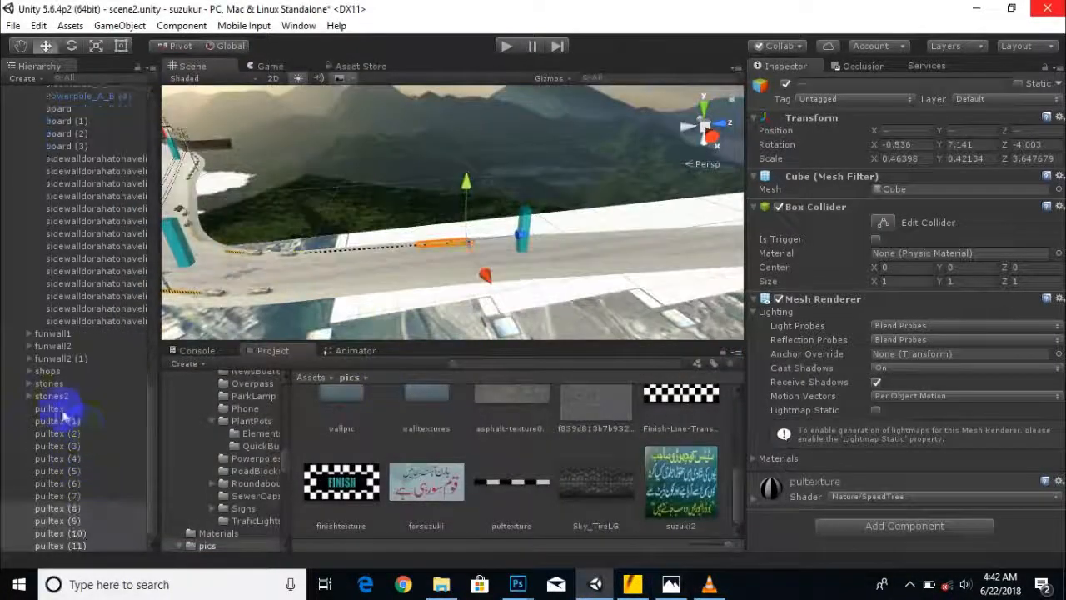
pyautogui.keyDown('shift'); pyautogui.click(63, 408); pyautogui.keyUp('shift')
pyautogui.hotkey('ctrl', 'd')
pyautogui.moveTo(506, 234); pyautogui.dragTo(579, 221)
pyautogui.press('f')
pyautogui.moveTo(403, 273)
pyautogui.mouseDown(button='right')
pyautogui.moveTo(469, 238)
pyautogui.moveTo(476, 305)
pyautogui.moveTo(428, 252)
pyautogui.moveTo(696, 175)
pyautogui.moveTo(706, 182)
pyautogui.mouseUp(button='right')
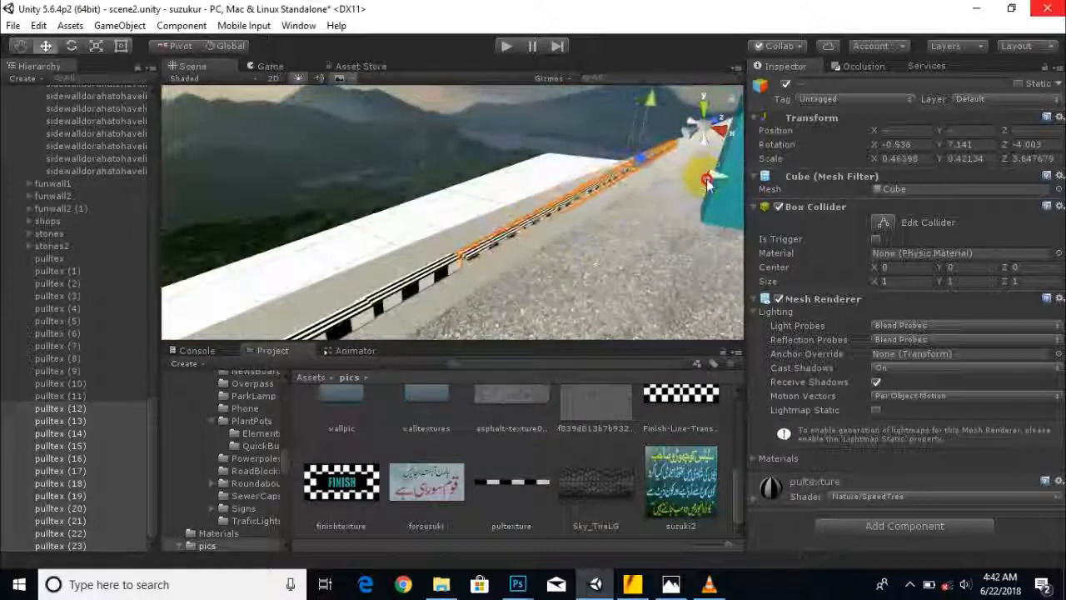
pyautogui.moveTo(658, 109)
pyautogui.mouseDown(button='right')
pyautogui.moveTo(495, 197)
pyautogui.moveTo(637, 181)
pyautogui.moveTo(516, 231)
pyautogui.mouseUp(button='right')
pyautogui.moveTo(564, 184)
pyautogui.mouseDown()
pyautogui.moveTo(452, 303)
pyautogui.moveTo(316, 222)
pyautogui.moveTo(405, 244)
pyautogui.moveTo(365, 254)
pyautogui.mouseUp()
# Step: Try to rotate the twelve copied blocks to follow the direction of the road
pyautogui.click(72, 46)
pyautogui.moveTo(416, 167); pyautogui.dragTo(534, 191)
pyautogui.hotkey('ctrl', 'z')
pyautogui.click(493, 159)
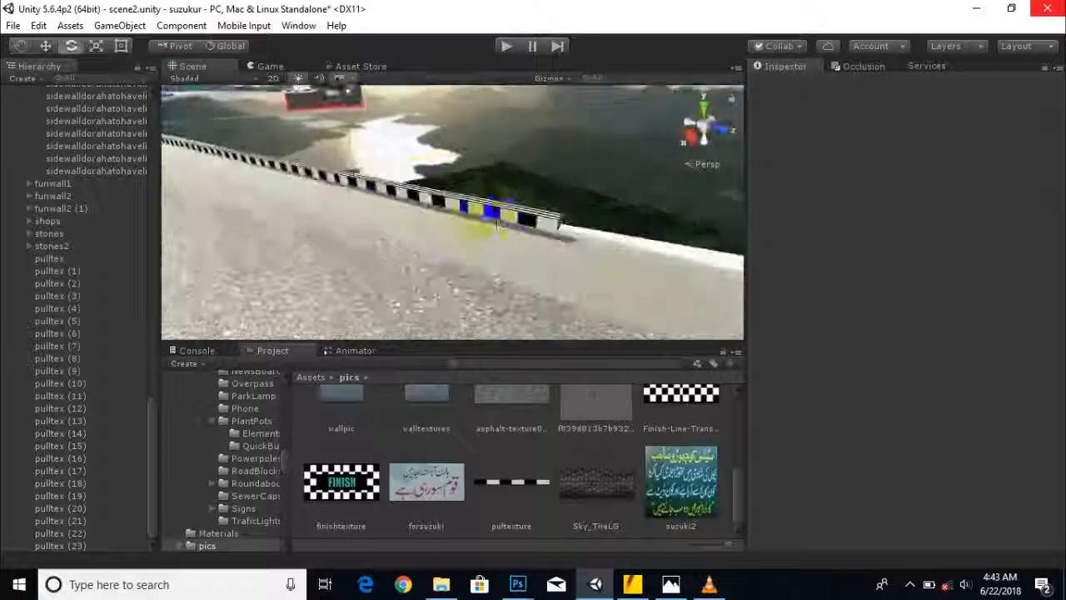
# Step: Reposition pulltex (13) and pulltex (12) so they join the neighbouring blocks and rest on the road edge
pyautogui.click(490, 211)
pyautogui.moveTo(531, 236); pyautogui.dragTo(518, 242)
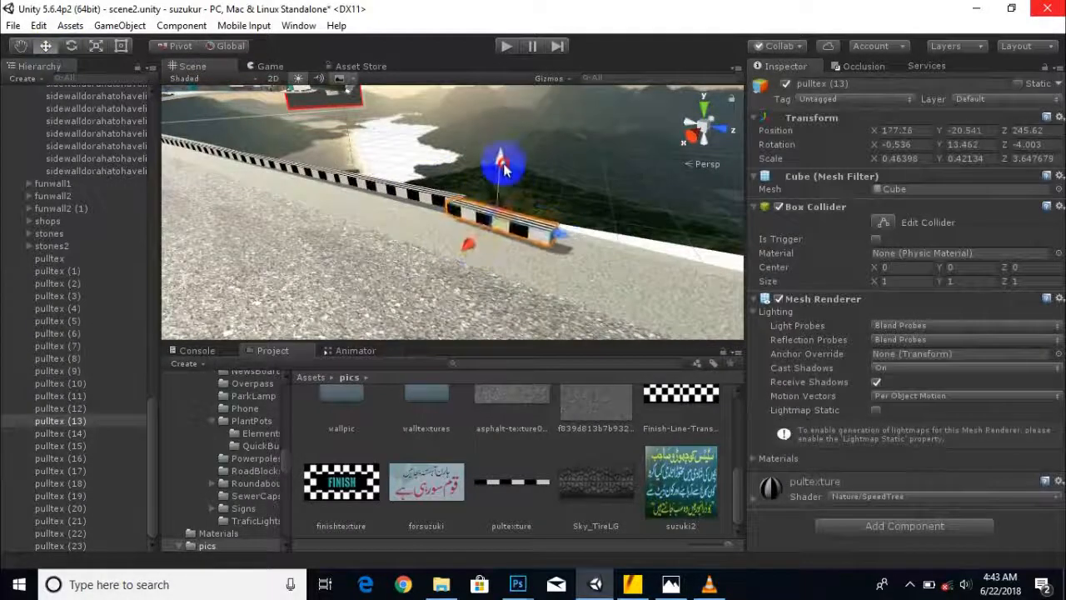
pyautogui.moveTo(504, 178); pyautogui.dragTo(503, 180)
pyautogui.click(453, 241)
pyautogui.keyDown('alt'); pyautogui.moveTo(536, 236); pyautogui.dragTo(558, 244); pyautogui.keyUp('alt')
pyautogui.moveTo(444, 209); pyautogui.dragTo(441, 211)
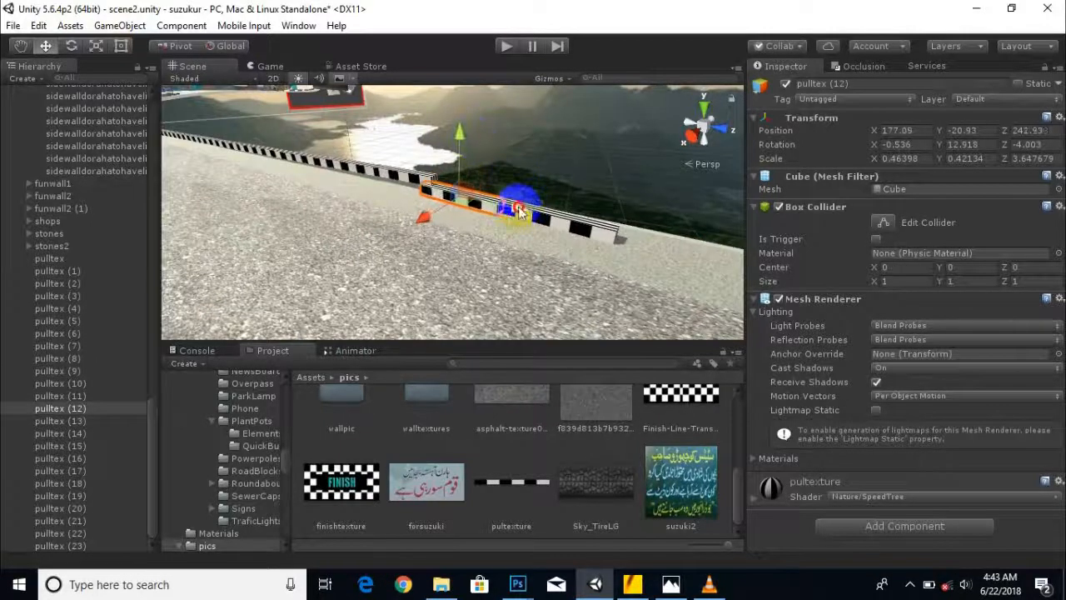
pyautogui.moveTo(518, 210); pyautogui.dragTo(514, 209)
# Step: Adjust the height of the next block back along the row and select the one beside it
pyautogui.scroll(3, 514, 209)
pyautogui.keyDown('alt'); pyautogui.moveTo(442, 209); pyautogui.dragTo(469, 208); pyautogui.keyUp('alt')
pyautogui.click(468, 207)
pyautogui.moveTo(463, 155); pyautogui.dragTo(459, 148)
pyautogui.scroll(3, 461, 192)
pyautogui.click(365, 189)
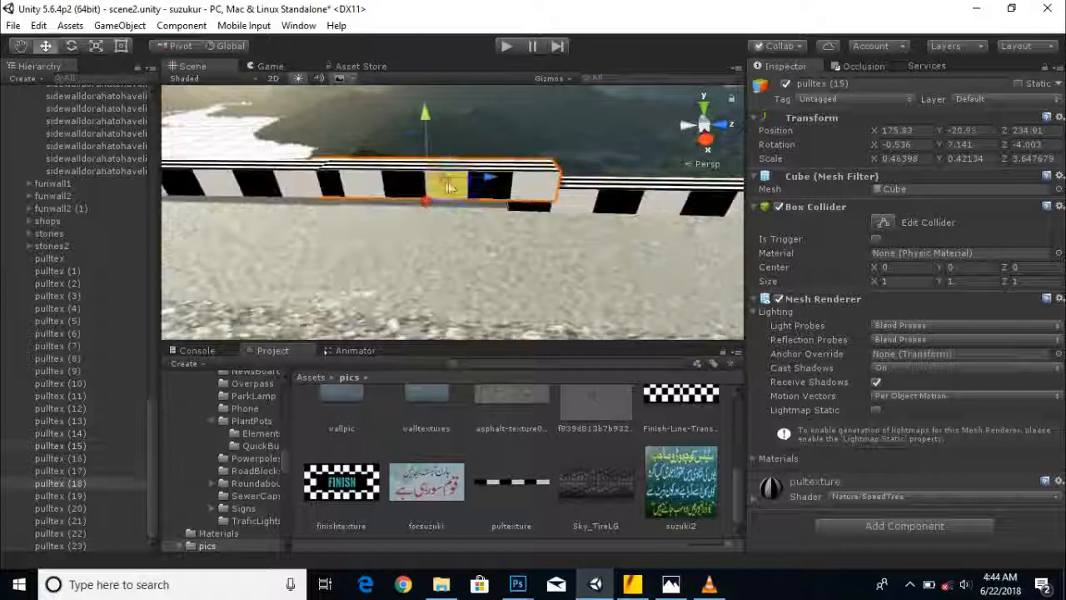
# Step: Move the next misaligned block of the copied row into line with its neighbour
pyautogui.moveTo(203, 186); pyautogui.dragTo(497, 167, button='middle')
pyautogui.click(497, 166)
pyautogui.moveTo(475, 187); pyautogui.dragTo(470, 201)
pyautogui.scroll(-3, 448, 211)
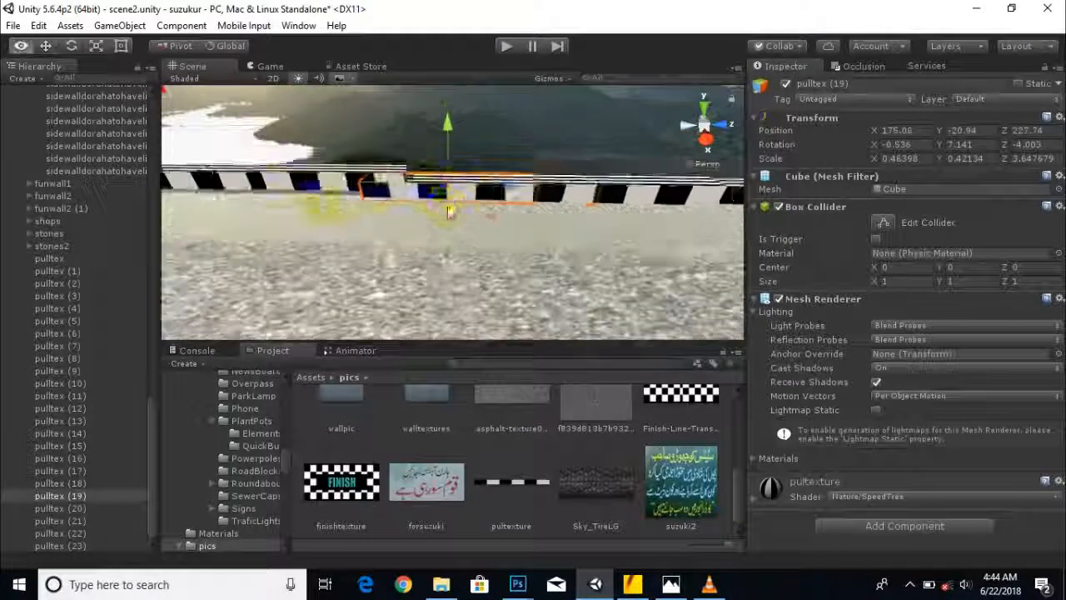
# Step: Adjust the heights of the remaining copied blocks, including pulltex (16), to level them with the row
pyautogui.moveTo(447, 209); pyautogui.dragTo(500, 205, button='right')
pyautogui.click(343, 185)
pyautogui.moveTo(343, 185); pyautogui.dragTo(429, 200, button='middle')
pyautogui.moveTo(414, 165); pyautogui.dragTo(410, 176)
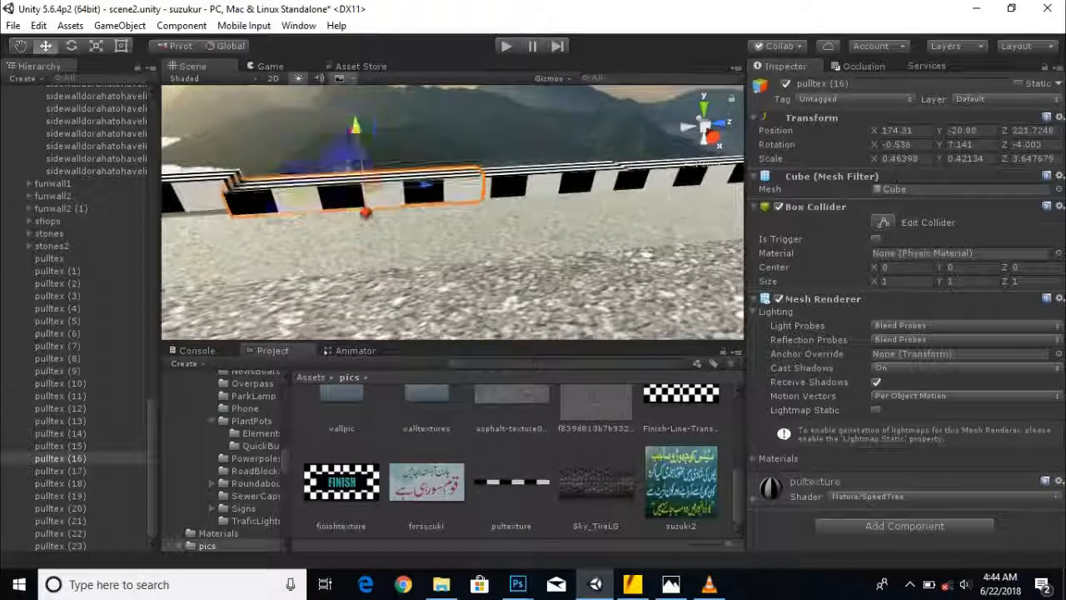
pyautogui.moveTo(337, 157); pyautogui.dragTo(392, 159, button='right')
pyautogui.moveTo(267, 131); pyautogui.dragTo(257, 137)
pyautogui.click(423, 184)
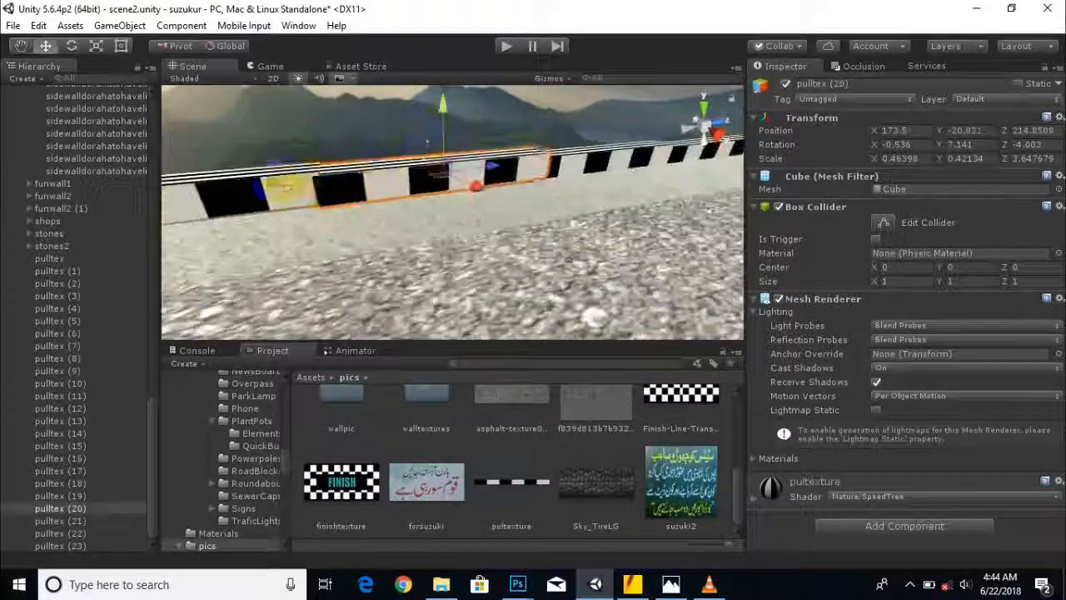
pyautogui.click(287, 188)
# Step: Select every block from pulltex to pulltex (23) and scale them up to about 0.56 × 0.66 × 15
pyautogui.scroll(-6, 300, 154)
pyautogui.keyDown('alt'); pyautogui.moveTo(305, 184); pyautogui.dragTo(509, 321); pyautogui.keyUp('alt')
pyautogui.scroll(-5, 510, 320)
pyautogui.doubleClick(60, 533)
pyautogui.scroll(4, 550, 229)
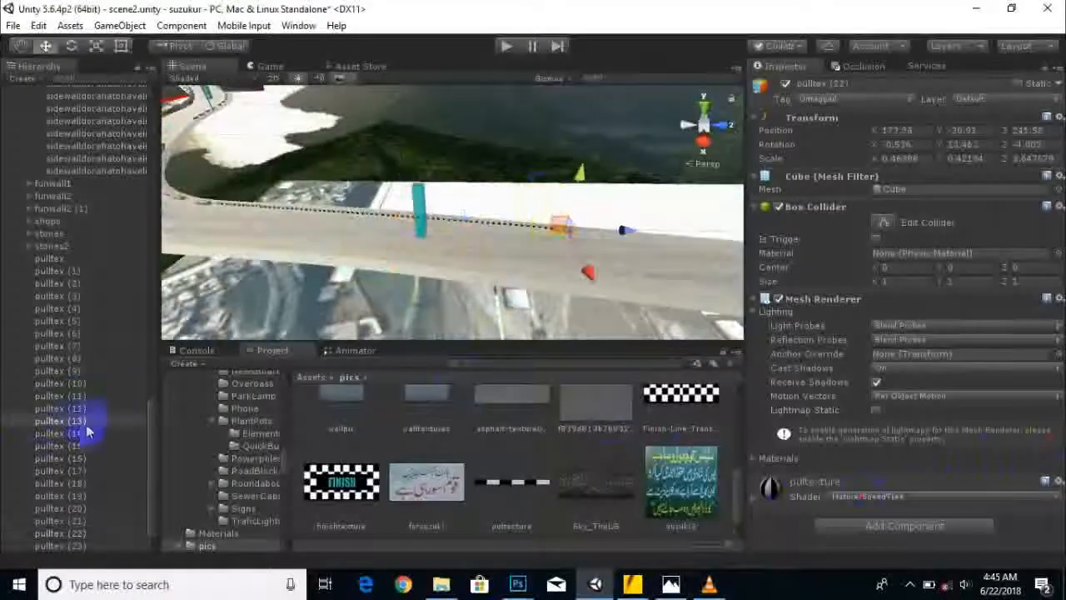
pyautogui.click(62, 260)
pyautogui.keyDown('shift'); pyautogui.click(77, 546); pyautogui.keyUp('shift')
pyautogui.click(96, 47)
pyautogui.scroll(3, 254, 165)
pyautogui.moveTo(257, 167); pyautogui.dragTo(251, 134)
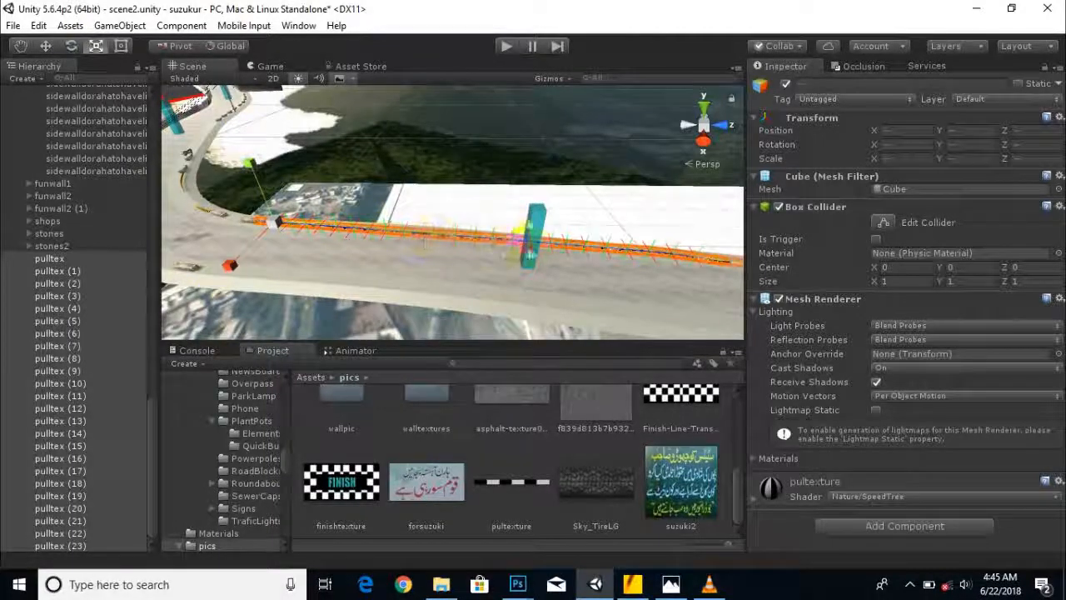
# Step: Move the enlarged pulltex (13) block further along the road edge, clear of the overlapping blocks
pyautogui.scroll(5, 367, 233)
pyautogui.click(508, 230)
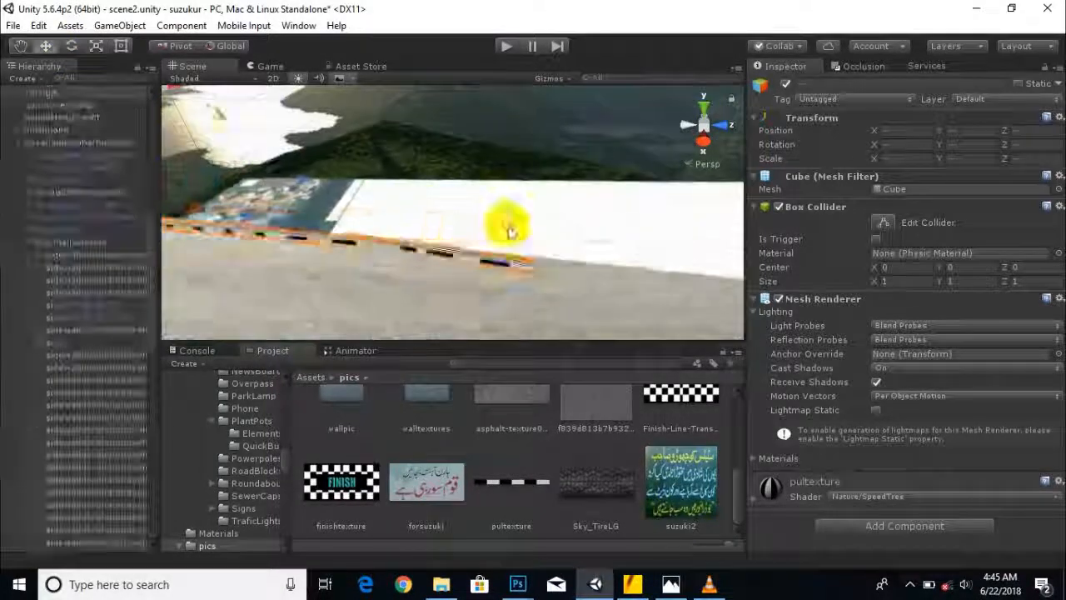
pyautogui.click(494, 240)
pyautogui.moveTo(475, 239); pyautogui.dragTo(575, 255)
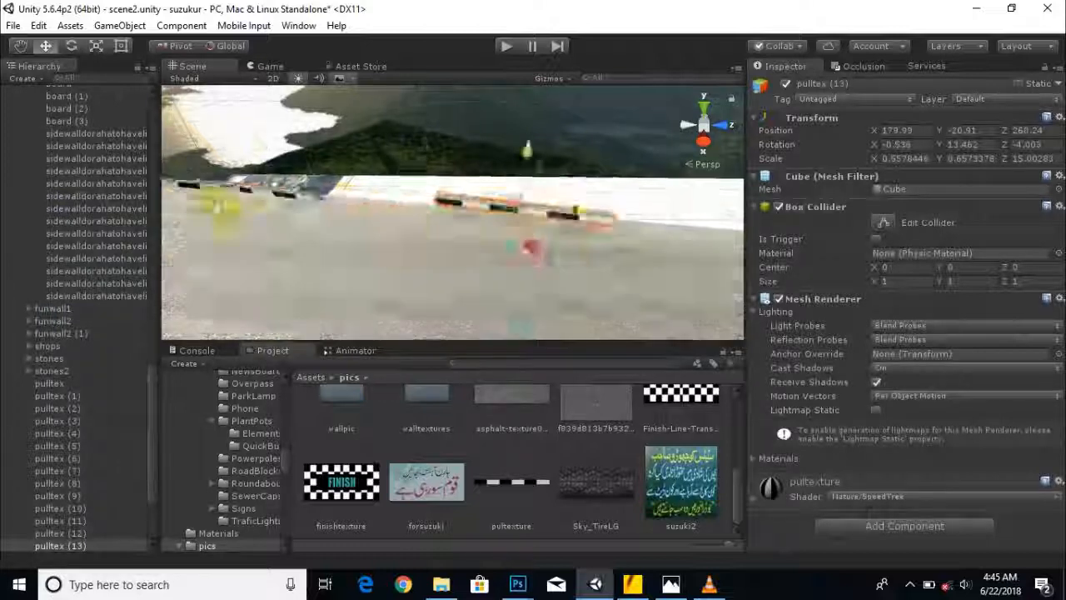
# Step: Delete the surplus blocks pulltex (1), pulltex (2) and pulltex (3) that overlap the enlarged curb row
pyautogui.moveTo(226, 202); pyautogui.dragTo(419, 209, button='middle')
pyautogui.click(422, 248)
pyautogui.moveTo(615, 262); pyautogui.dragTo(547, 255, button='middle')
pyautogui.click(547, 255)
pyautogui.press('Delete')
pyautogui.click(666, 275)
pyautogui.moveTo(666, 281); pyautogui.dragTo(600, 234, button='middle')
pyautogui.click(507, 221)
pyautogui.click(427, 214)
pyautogui.click(425, 215)
pyautogui.click(554, 220)
pyautogui.click(566, 219)
pyautogui.moveTo(566, 219); pyautogui.dragTo(485, 198, button='middle')
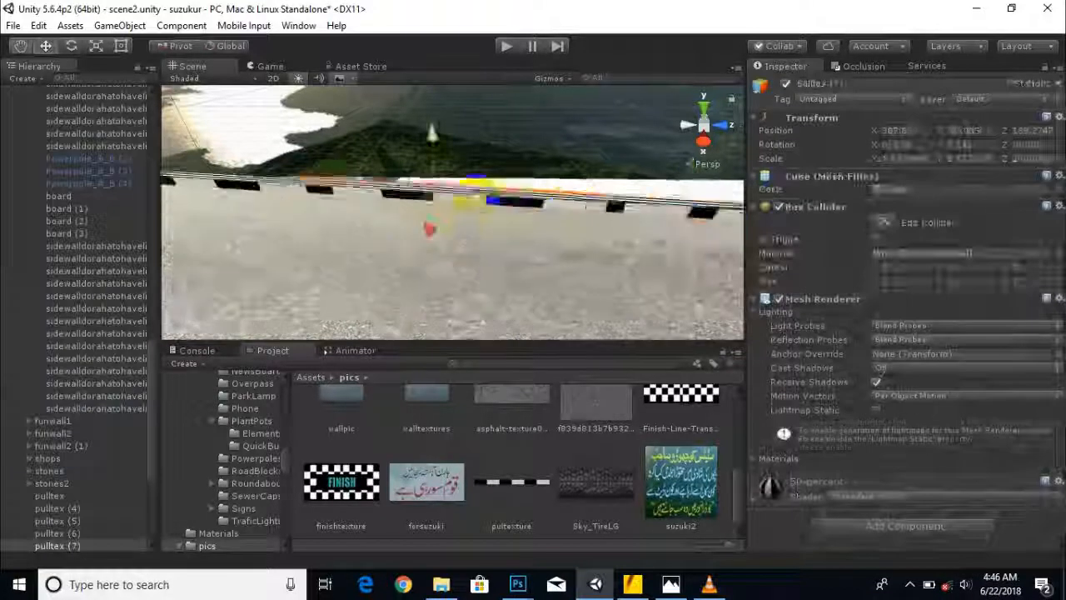
# Step: Delete the overlapping blocks pulltex (4), (5), (6), (8), (9) and (11) from the curb row
pyautogui.moveTo(485, 198); pyautogui.dragTo(581, 218)
pyautogui.moveTo(581, 219); pyautogui.dragTo(431, 229, button='middle')
pyautogui.click(431, 230)
pyautogui.press('Delete')
pyautogui.click(445, 228)
pyautogui.press('Delete')
pyautogui.click(397, 226)
pyautogui.press('Delete')
pyautogui.click(483, 231)
pyautogui.press('Delete')
pyautogui.click(533, 223)
pyautogui.press('Delete')
pyautogui.scroll(-3, 537, 208)
pyautogui.click(631, 211)
pyautogui.press('Delete')
# Step: Shift pulltex (10) sideways and in height to line it up with the neighbouring curb block
pyautogui.click(568, 219)
pyautogui.moveTo(528, 239)
pyautogui.mouseDown()
pyautogui.moveTo(553, 239)
pyautogui.moveTo(543, 236)
pyautogui.mouseUp()
pyautogui.moveTo(528, 138); pyautogui.dragTo(529, 148)
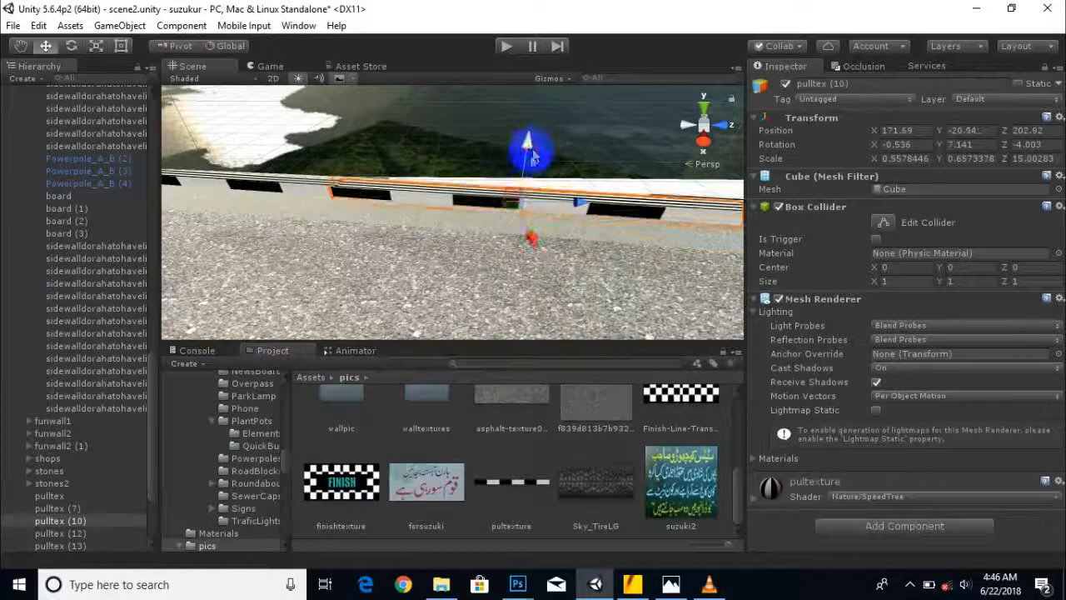
pyautogui.hotkey('ctrl', 'd')
pyautogui.moveTo(582, 203); pyautogui.dragTo(733, 213)
pyautogui.moveTo(717, 200); pyautogui.dragTo(502, 184, button='middle')
pyautogui.moveTo(575, 219); pyautogui.dragTo(582, 228)
pyautogui.press('Delete')
# Step: Delete the remaining surplus blocks pulltex (12), (14) to (17), (21) and (22) from the row
pyautogui.click(566, 182)
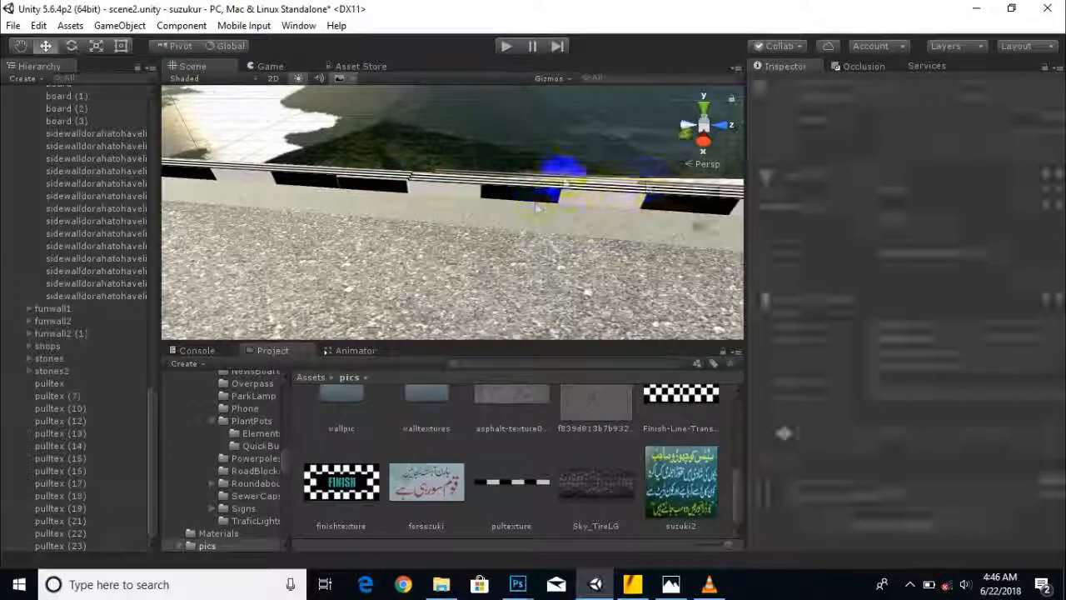
pyautogui.press('Delete')
pyautogui.click(626, 189)
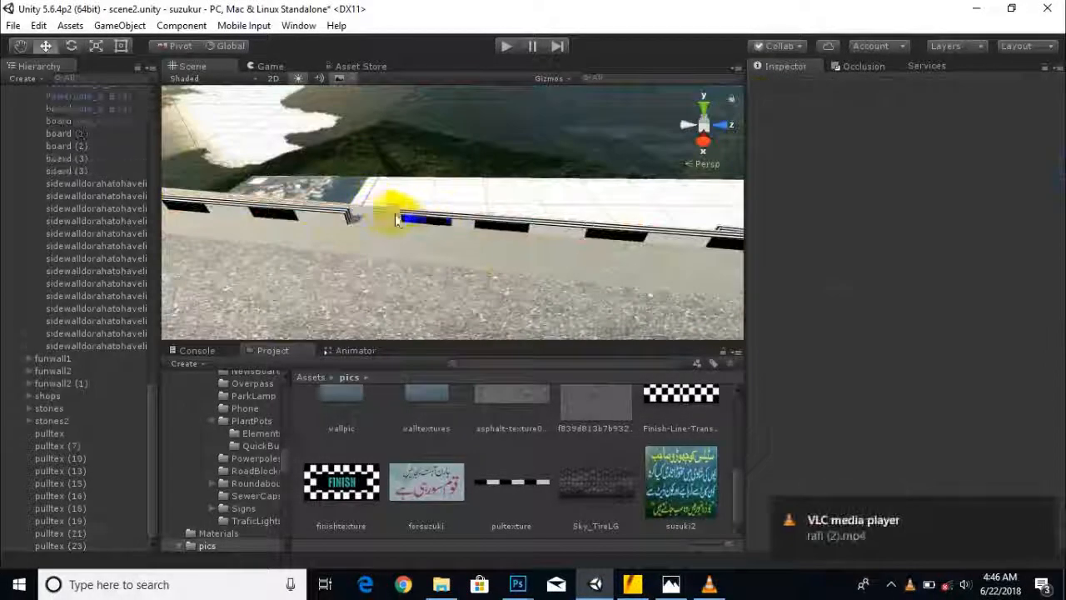
# Step: Line up pulltex (18) and pulltex (13) with the row and turn pulltex (13) to follow the road edge
pyautogui.click(587, 237)
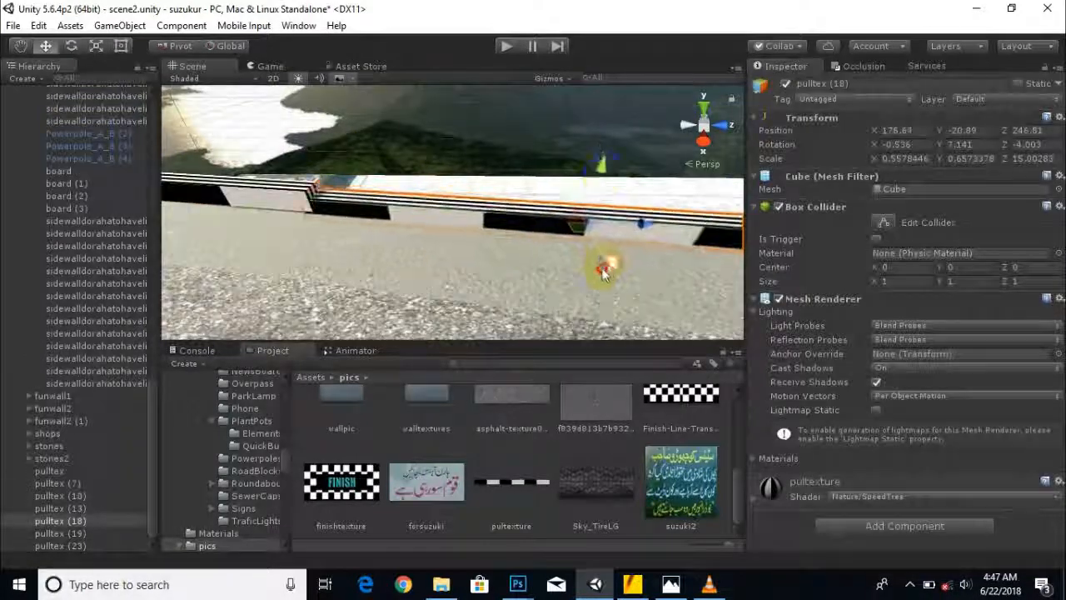
pyautogui.moveTo(602, 262); pyautogui.dragTo(636, 264)
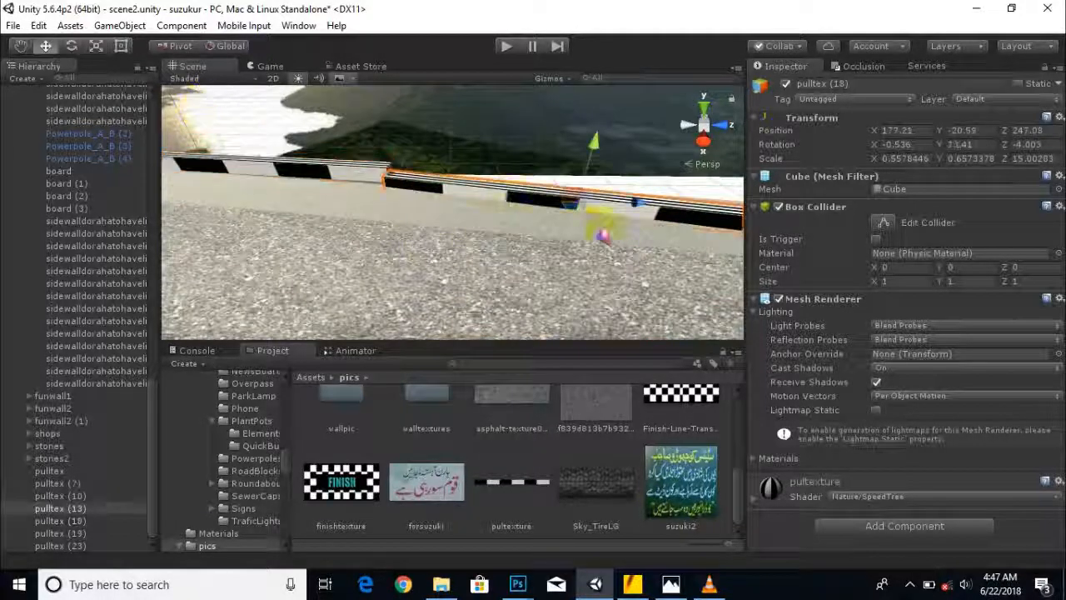
pyautogui.moveTo(602, 230); pyautogui.dragTo(596, 233)
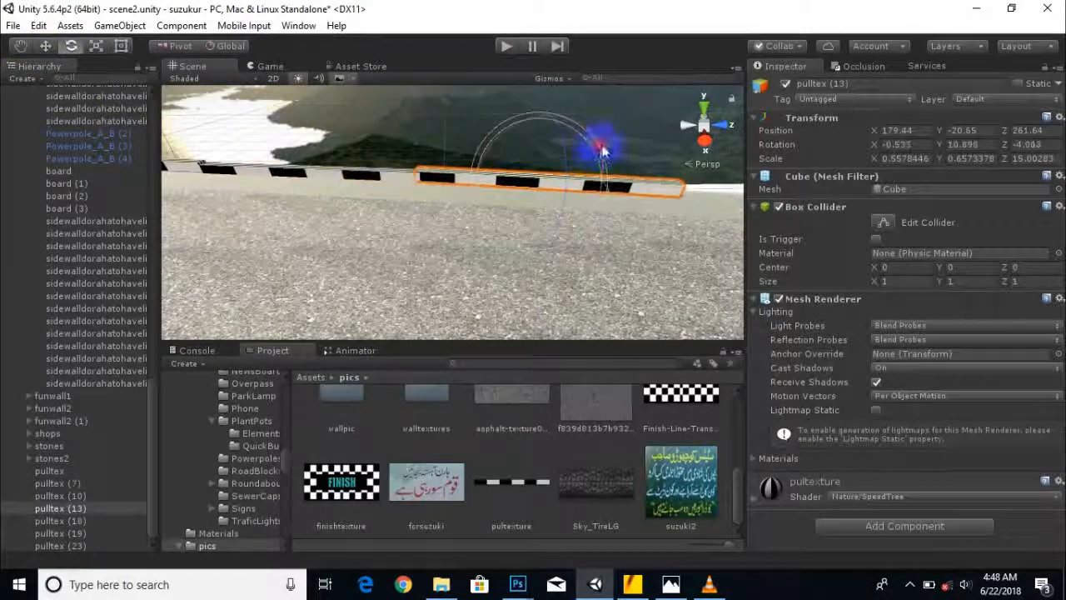
pyautogui.moveTo(603, 151); pyautogui.dragTo(600, 144)
pyautogui.press('w')
# Step: Duplicate the blocks from pulltex to pulltex (23) and move the copies further along the road edge
pyautogui.scroll(-10, 409, 266)
pyautogui.keyDown('alt'); pyautogui.moveTo(409, 267); pyautogui.dragTo(454, 233); pyautogui.keyUp('alt')
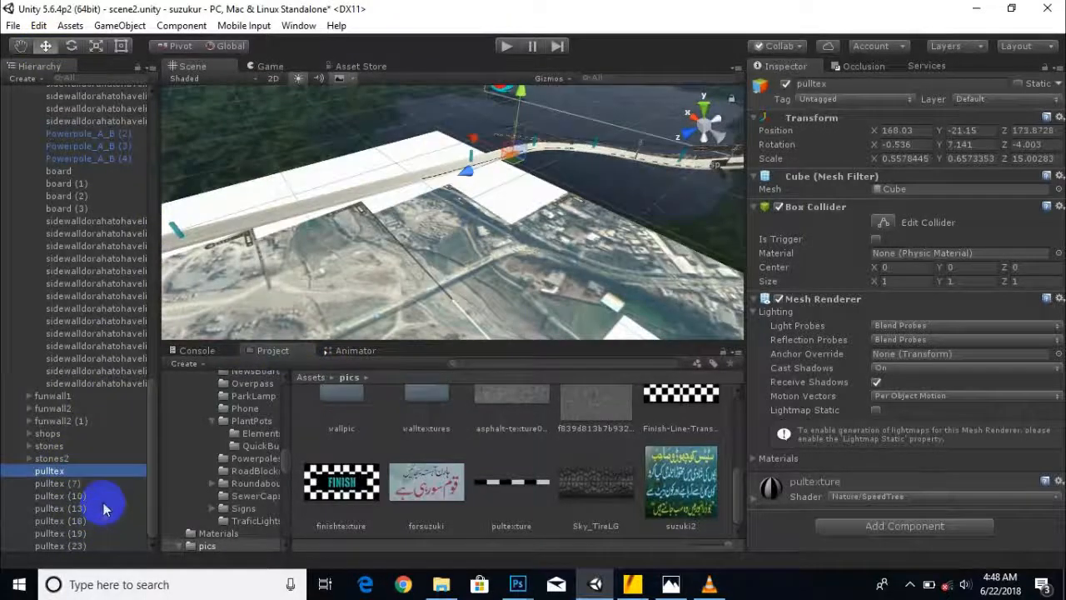
pyautogui.keyDown('shift'); pyautogui.click(104, 547); pyautogui.keyUp('shift')
pyautogui.scroll(2, 475, 184)
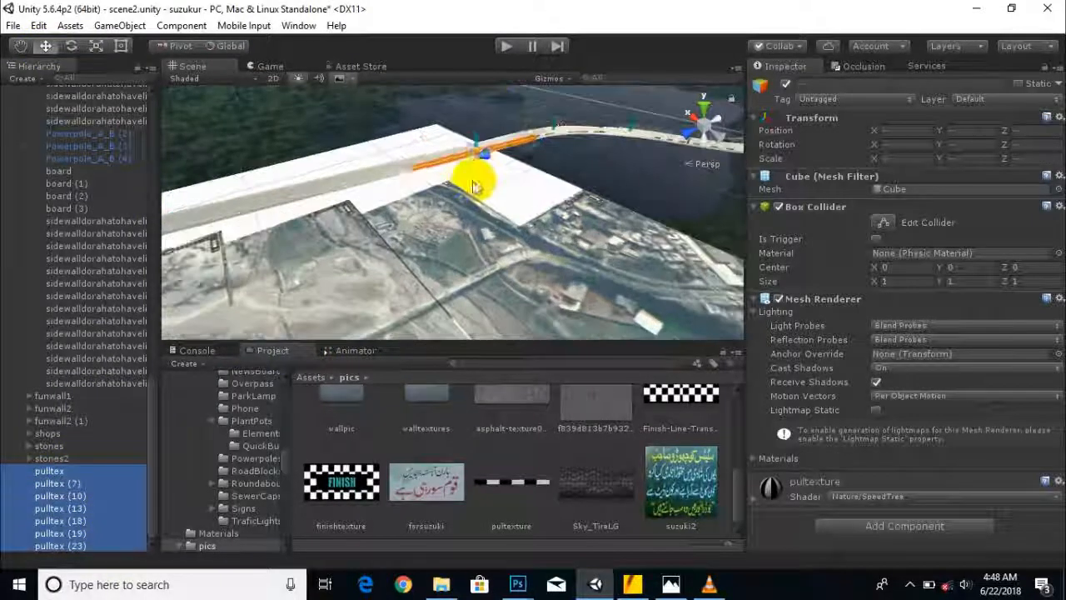
pyautogui.hotkey('ctrl', 'd')
pyautogui.moveTo(468, 180); pyautogui.dragTo(328, 209)
# Step: Fine-tune the copied row's position and height so that it continues the original curb along the road edge
pyautogui.keyDown('alt'); pyautogui.moveTo(241, 214); pyautogui.dragTo(378, 230); pyautogui.keyUp('alt')
pyautogui.press('f')
pyautogui.scroll(5, 445, 227)
pyautogui.scroll(-4, 288, 214)
pyautogui.moveTo(633, 234); pyautogui.dragTo(626, 224)
pyautogui.moveTo(618, 124); pyautogui.dragTo(614, 128)
pyautogui.keyDown('alt'); pyautogui.moveTo(524, 159); pyautogui.dragTo(476, 111); pyautogui.keyUp('alt')
pyautogui.keyDown('alt'); pyautogui.moveTo(612, 208); pyautogui.dragTo(532, 215); pyautogui.keyUp('alt')
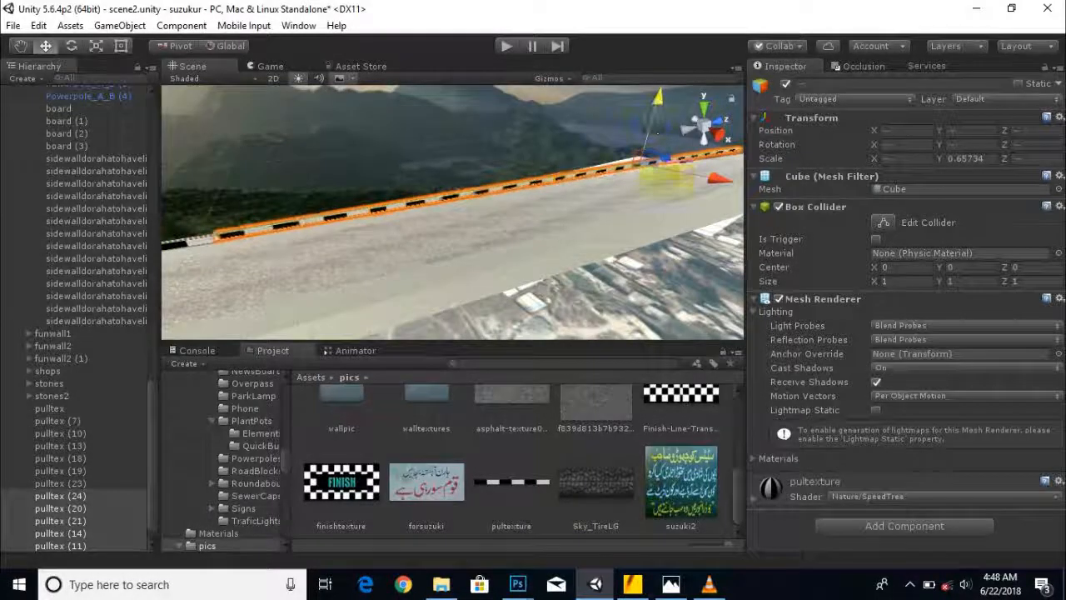
pyautogui.moveTo(718, 182); pyautogui.dragTo(706, 185)
# Step: Rotate pulltex (14) to about 8.457 on Y and lower it into line with the road edge
pyautogui.keyDown('alt'); pyautogui.moveTo(671, 206); pyautogui.dragTo(458, 225); pyautogui.keyUp('alt')
pyautogui.click(454, 239)
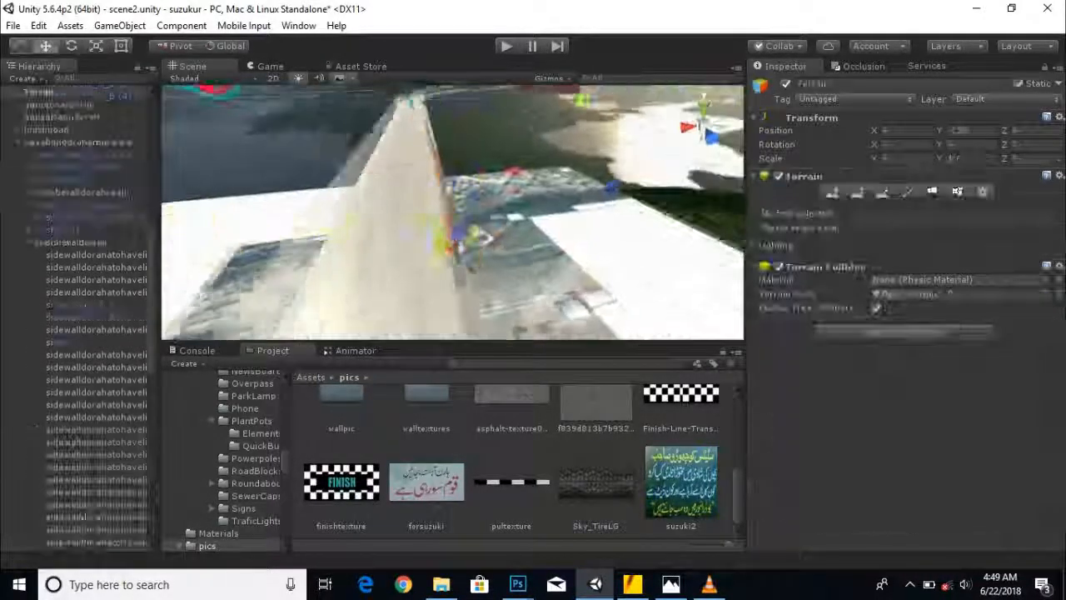
pyautogui.click(445, 249)
pyautogui.keyDown('alt'); pyautogui.moveTo(367, 242); pyautogui.dragTo(451, 279); pyautogui.keyUp('alt')
pyautogui.press('e')
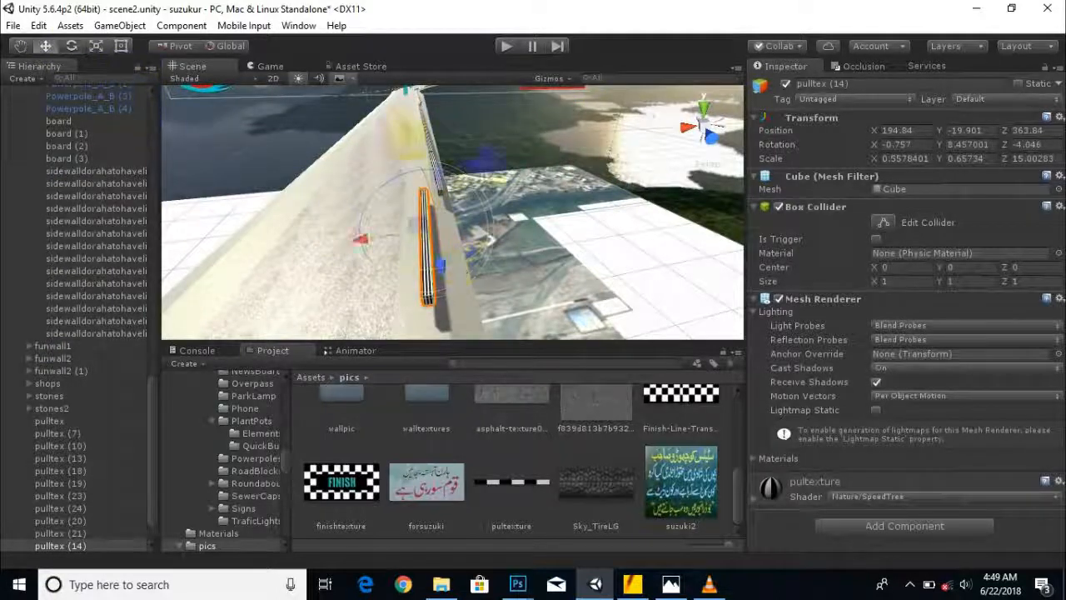
pyautogui.moveTo(365, 180); pyautogui.dragTo(370, 179)
pyautogui.keyDown('alt'); pyautogui.moveTo(333, 177); pyautogui.dragTo(719, 245); pyautogui.keyUp('alt')
pyautogui.click(571, 205)
pyautogui.press('w')
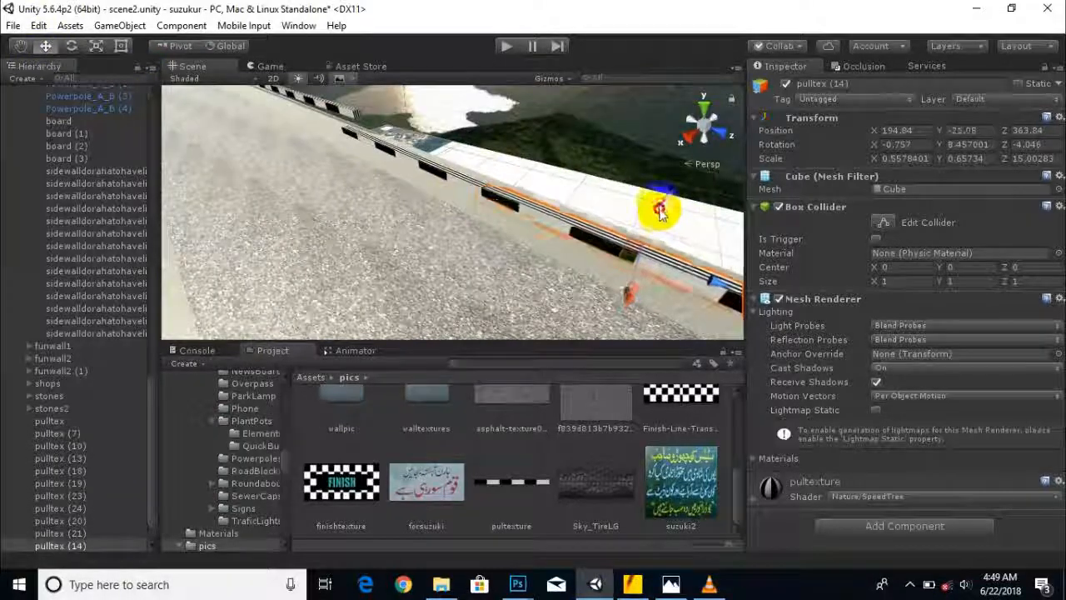
# Step: Adjust pulltex (20) and pulltex (24) to line up with the neighbouring curb blocks
pyautogui.click(390, 118)
pyautogui.keyDown('alt'); pyautogui.moveTo(398, 137); pyautogui.dragTo(379, 148); pyautogui.keyUp('alt')
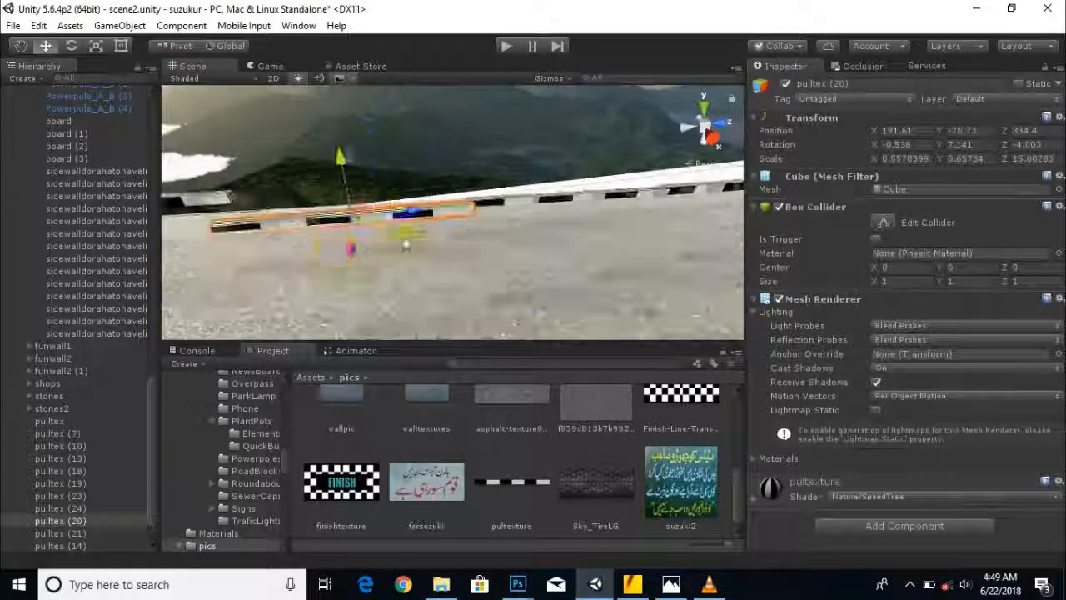
pyautogui.keyDown('alt'); pyautogui.moveTo(338, 252); pyautogui.dragTo(268, 232); pyautogui.keyUp('alt')
pyautogui.keyDown('alt'); pyautogui.moveTo(310, 142); pyautogui.dragTo(487, 118); pyautogui.keyUp('alt')
pyautogui.click(369, 208)
pyautogui.keyDown('alt'); pyautogui.moveTo(369, 210); pyautogui.dragTo(292, 225); pyautogui.keyUp('alt')
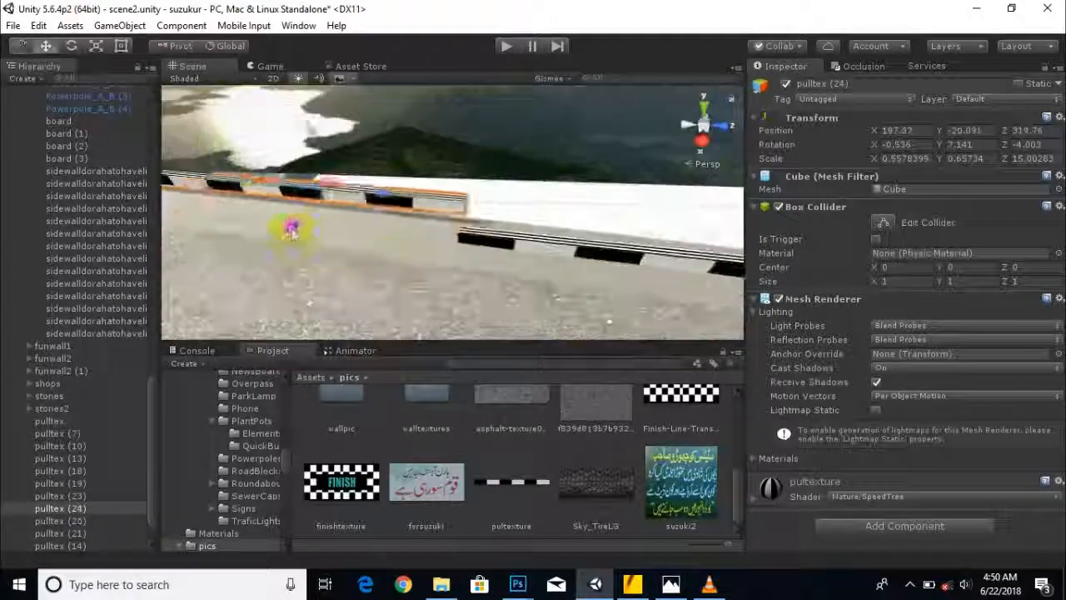
pyautogui.keyDown('alt'); pyautogui.moveTo(306, 166); pyautogui.dragTo(563, 242); pyautogui.keyUp('alt')
pyautogui.click(359, 230)
pyautogui.keyDown('alt'); pyautogui.moveTo(550, 195); pyautogui.dragTo(530, 160); pyautogui.keyUp('alt')
# Step: Shift pulltex (8) and pulltex (13) into line with the adjoining blocks along the road edge
pyautogui.click(350, 230)
pyautogui.keyDown('alt'); pyautogui.moveTo(349, 231); pyautogui.dragTo(439, 273); pyautogui.keyUp('alt')
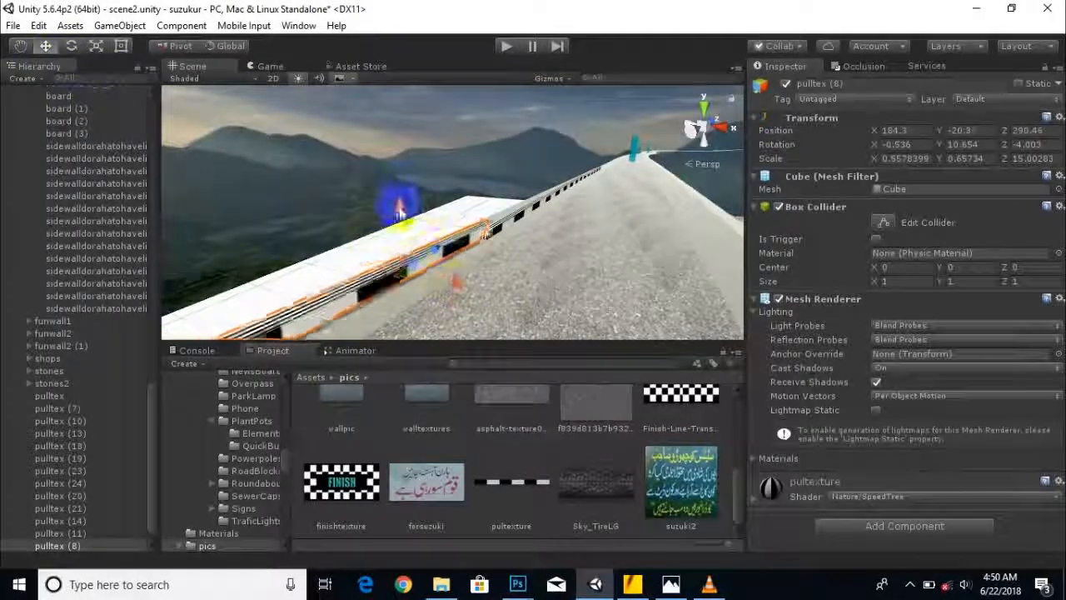
pyautogui.moveTo(455, 302); pyautogui.dragTo(445, 297)
pyautogui.keyDown('alt'); pyautogui.moveTo(446, 297); pyautogui.dragTo(293, 245); pyautogui.keyUp('alt')
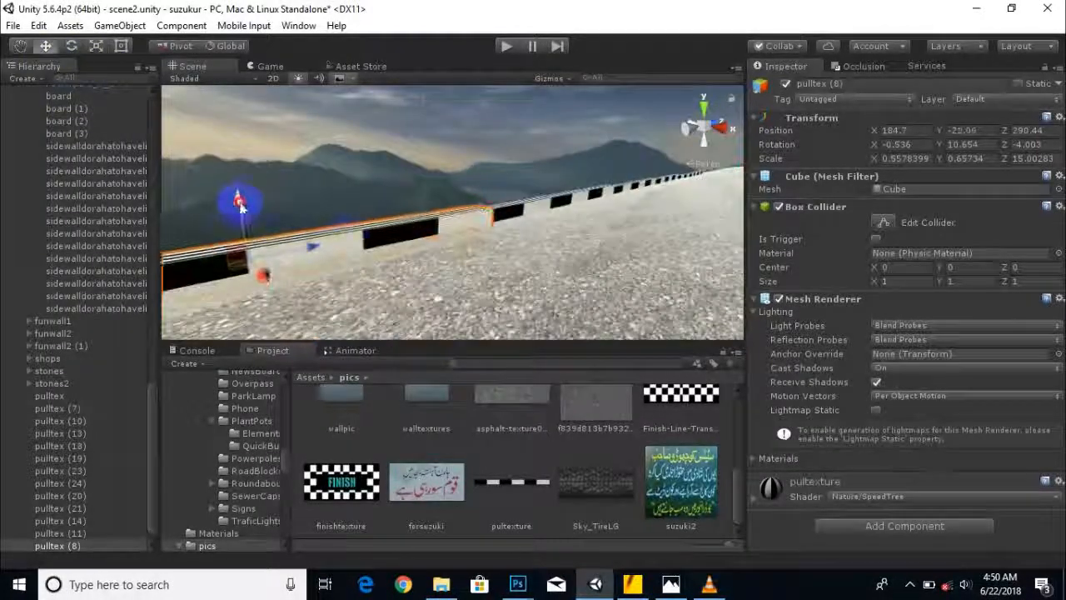
pyautogui.keyDown('alt'); pyautogui.moveTo(240, 207); pyautogui.dragTo(466, 288); pyautogui.keyUp('alt')
pyautogui.moveTo(326, 196); pyautogui.dragTo(331, 214)
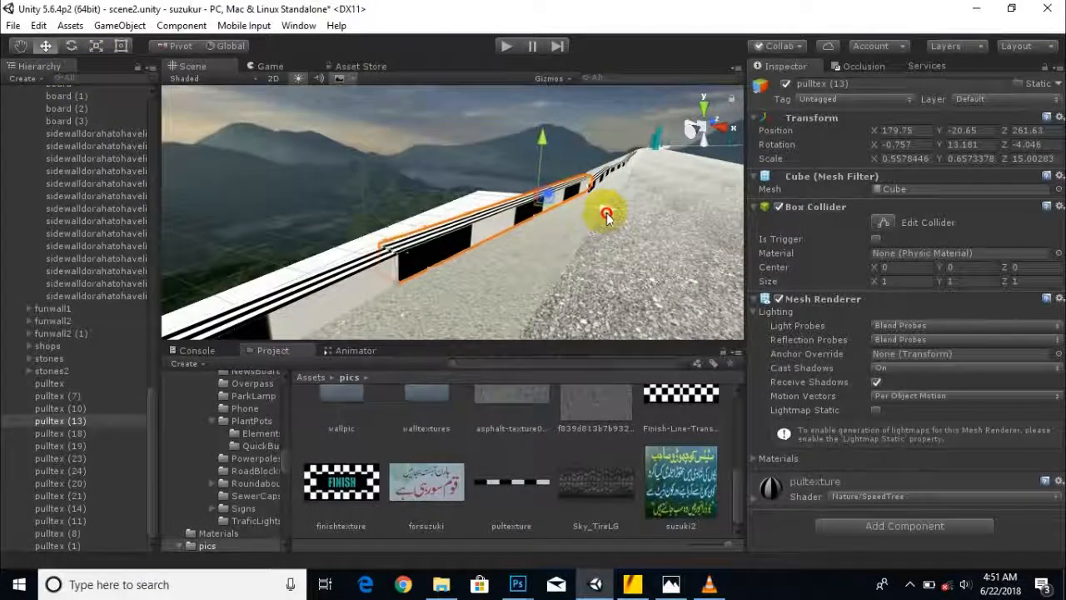
pyautogui.moveTo(606, 216); pyautogui.dragTo(496, 283, button='right')
pyautogui.click(208, 191)
pyautogui.moveTo(208, 191); pyautogui.dragTo(471, 215, button='right')
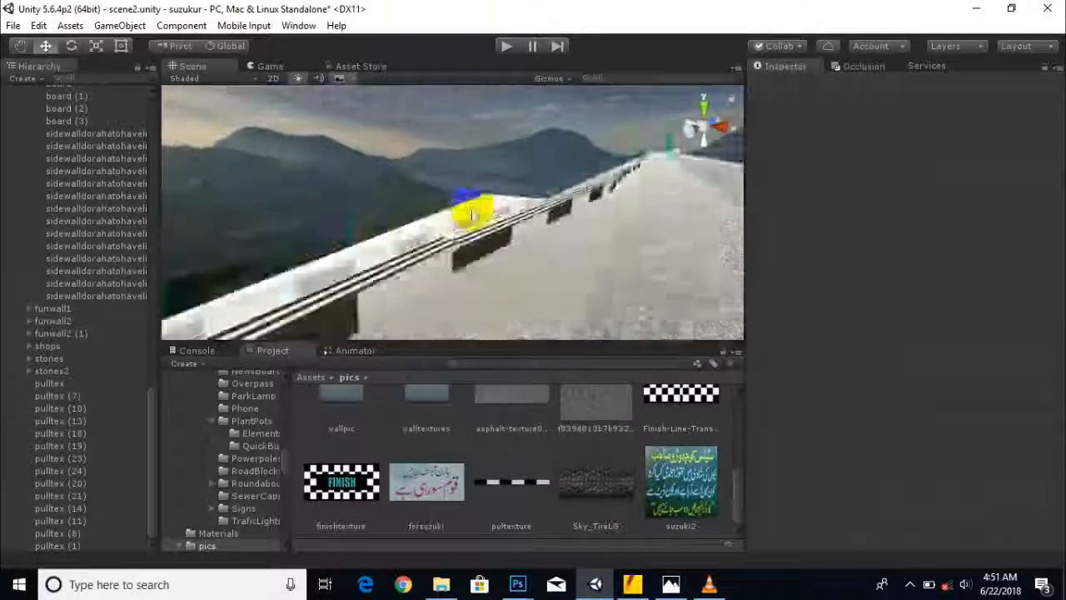
# Step: Duplicate all blocks from pulltex to pulltex (1) and place the copies along the opposite road edge
pyautogui.click(114, 382)
pyautogui.keyDown('shift'); pyautogui.click(79, 545); pyautogui.keyUp('shift')
pyautogui.moveTo(308, 285); pyautogui.dragTo(275, 268, button='right')
pyautogui.click(46, 49)
pyautogui.click(73, 50)
pyautogui.click(360, 181)
pyautogui.scroll(-3, 360, 181)
pyautogui.click(47, 49)
pyautogui.moveTo(239, 234); pyautogui.dragTo(236, 243)
# Step: Move pulltex (12) to about X 201.6 and Y -20.94 to align it with the opposite curb row
pyautogui.moveTo(235, 242); pyautogui.dragTo(452, 279, button='middle')
pyautogui.click(450, 280)
pyautogui.scroll(-3, 416, 272)
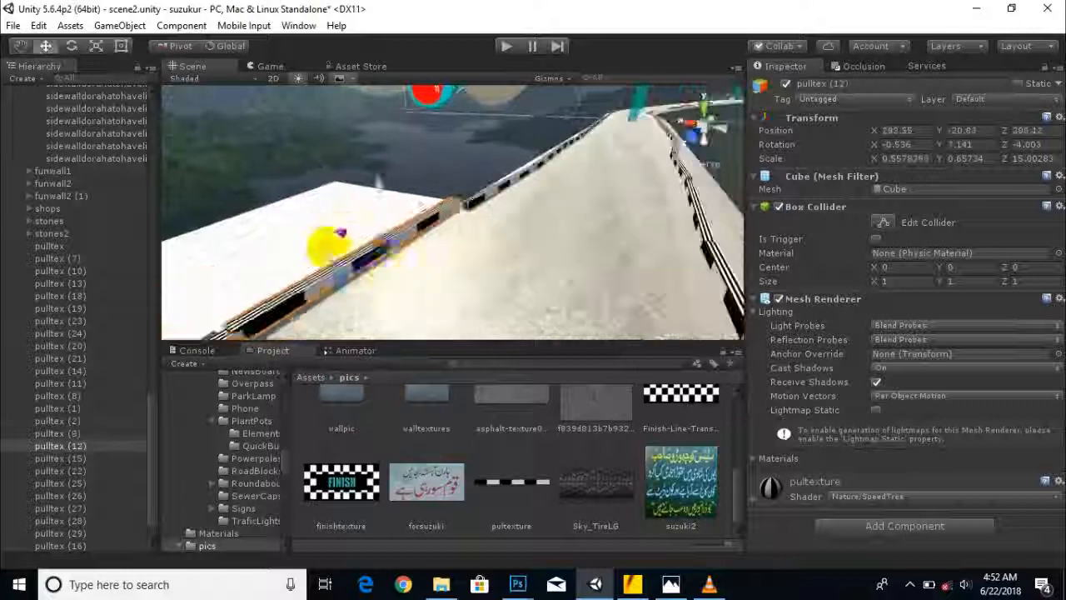
pyautogui.moveTo(349, 240); pyautogui.dragTo(385, 227, button='right')
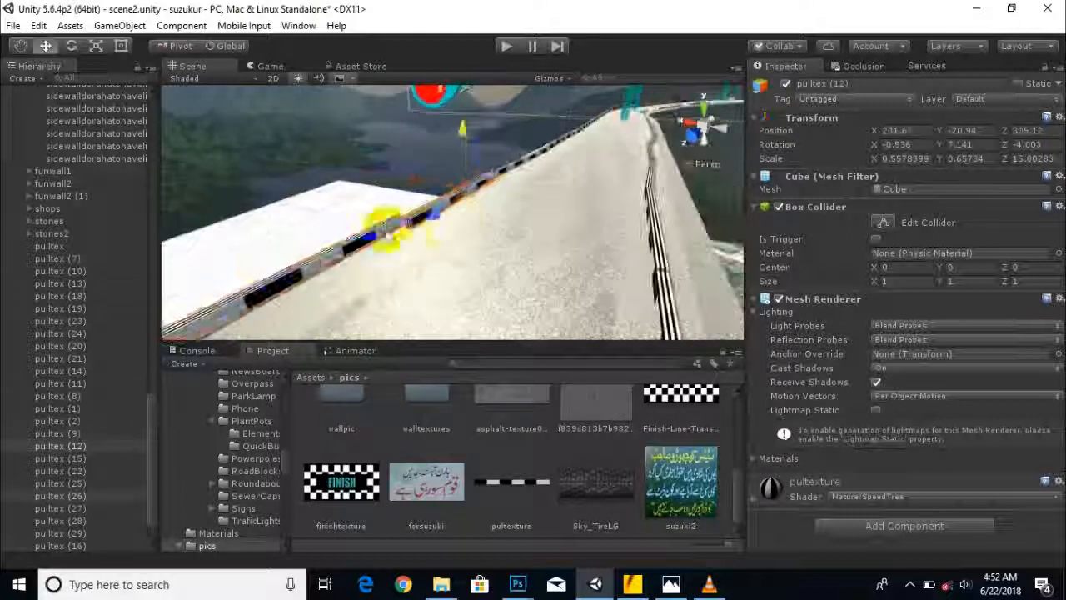
pyautogui.click(409, 228)
# Step: Adjust pulltex (22) to about X 207.47 and Y -20.9 so it meets its neighbour in the opposite row
pyautogui.scroll(3, 409, 228)
pyautogui.scroll(-3, 329, 202)
pyautogui.moveTo(244, 288); pyautogui.dragTo(199, 321, button='middle')
pyautogui.moveTo(245, 273); pyautogui.dragTo(248, 272)
pyautogui.scroll(2, 442, 242)
pyautogui.click(443, 242)
pyautogui.moveTo(362, 231); pyautogui.dragTo(364, 230)
pyautogui.scroll(3, 395, 219)
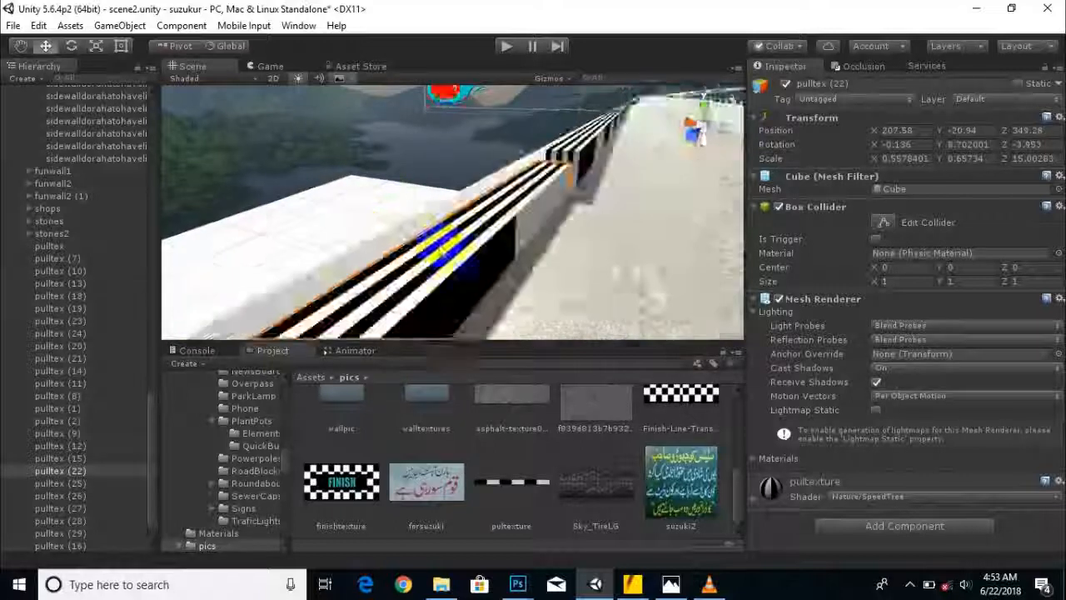
pyautogui.scroll(-3, 398, 212)
# Step: Shift pulltex (15) sideways to about X 209.72, in line with the opposite curb row
pyautogui.click(395, 206)
pyautogui.press('f')
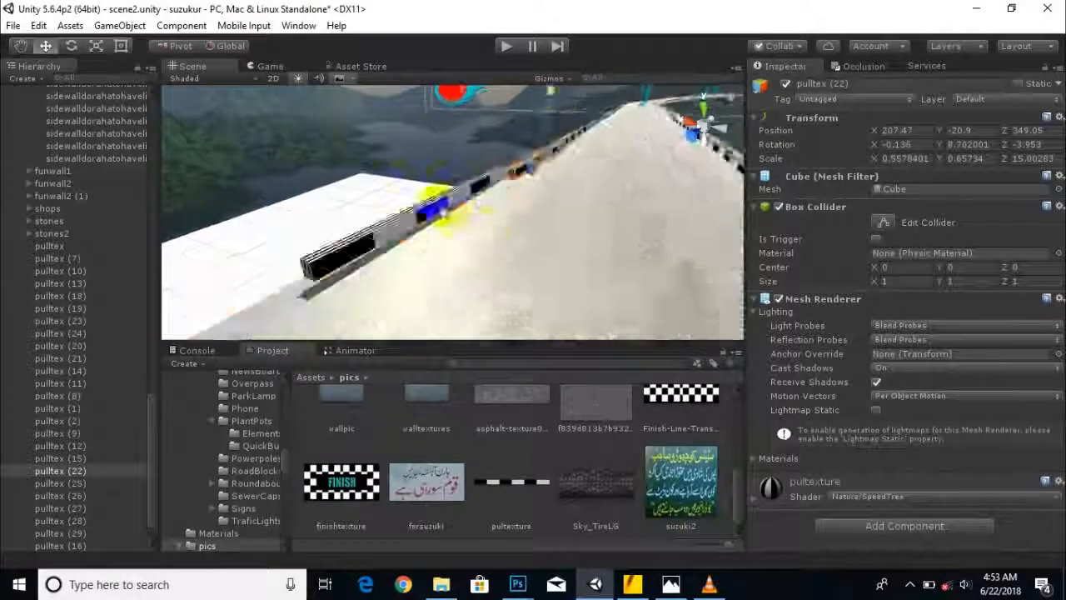
pyautogui.click(46, 46)
pyautogui.moveTo(395, 205); pyautogui.dragTo(403, 208)
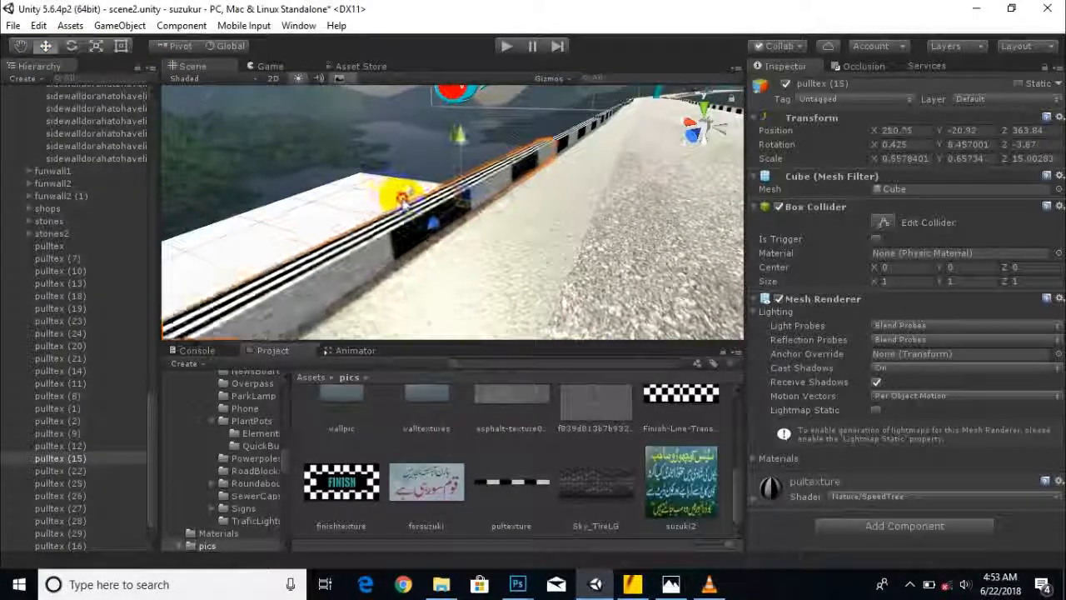
pyautogui.scroll(-5, 500, 218)
pyautogui.scroll(4, 573, 242)
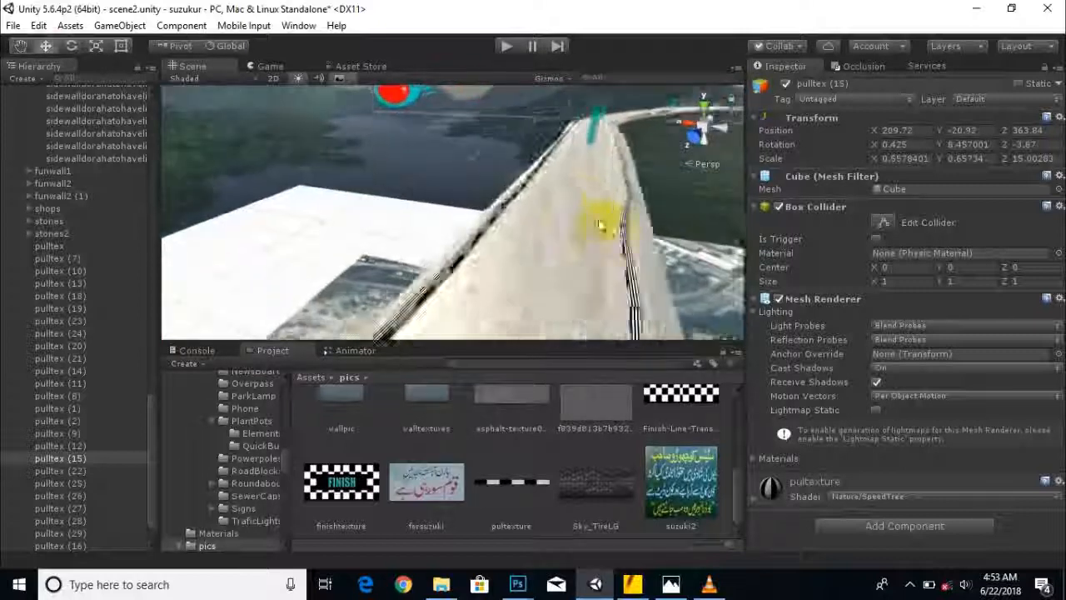
# Step: Play-test the scene to check the curb blocks along both road edges, and stop the game
pyautogui.moveTo(602, 225); pyautogui.dragTo(562, 171, button='middle')
pyautogui.click(564, 209)
pyautogui.click(567, 214)
pyautogui.press('f')
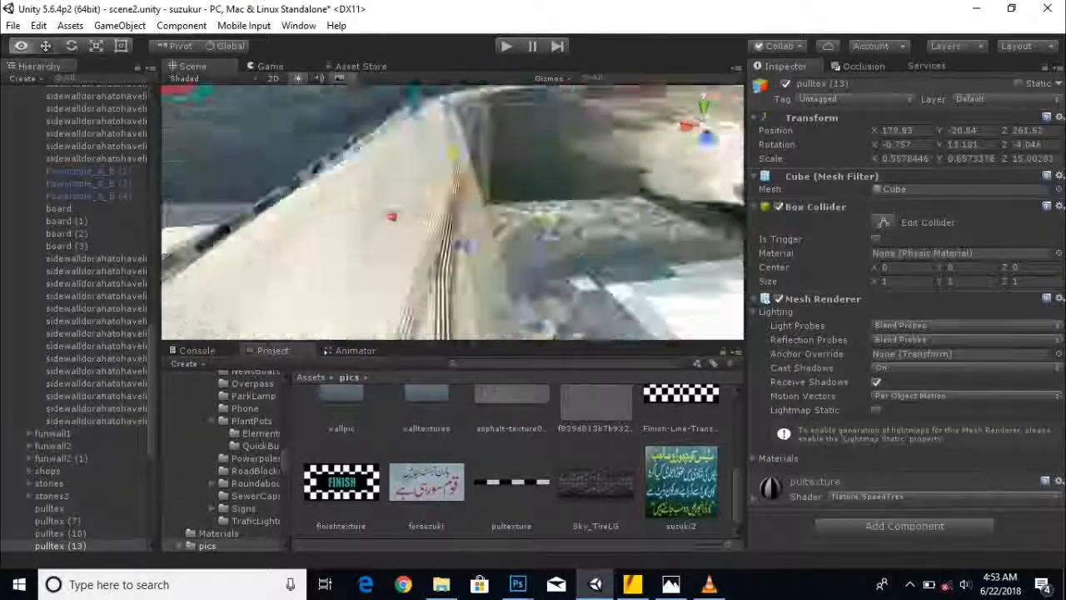
pyautogui.hotkey('ctrl', 'p')
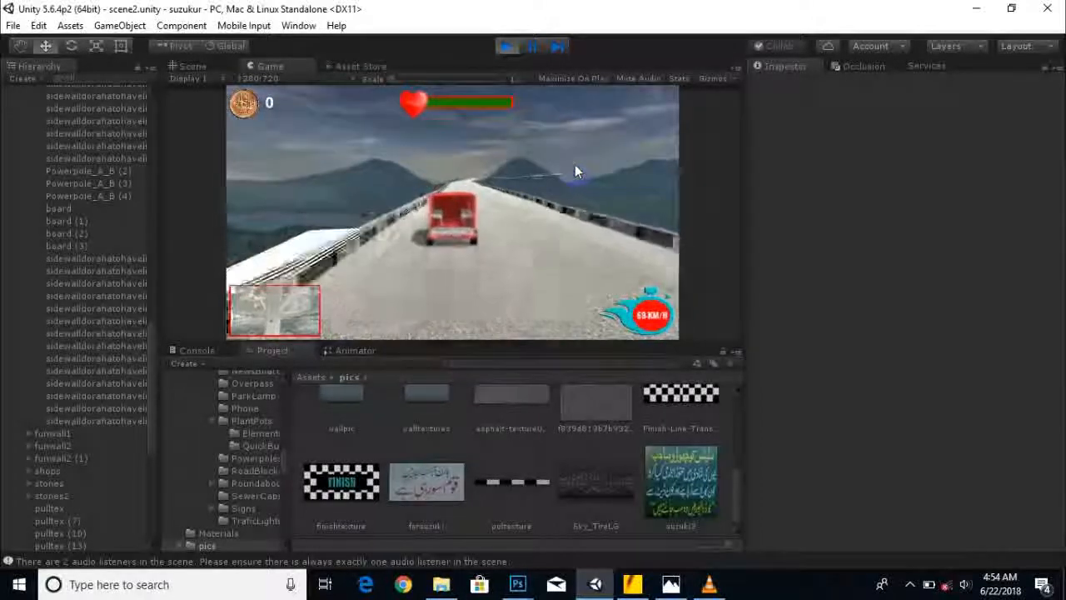
pyautogui.click(506, 48)
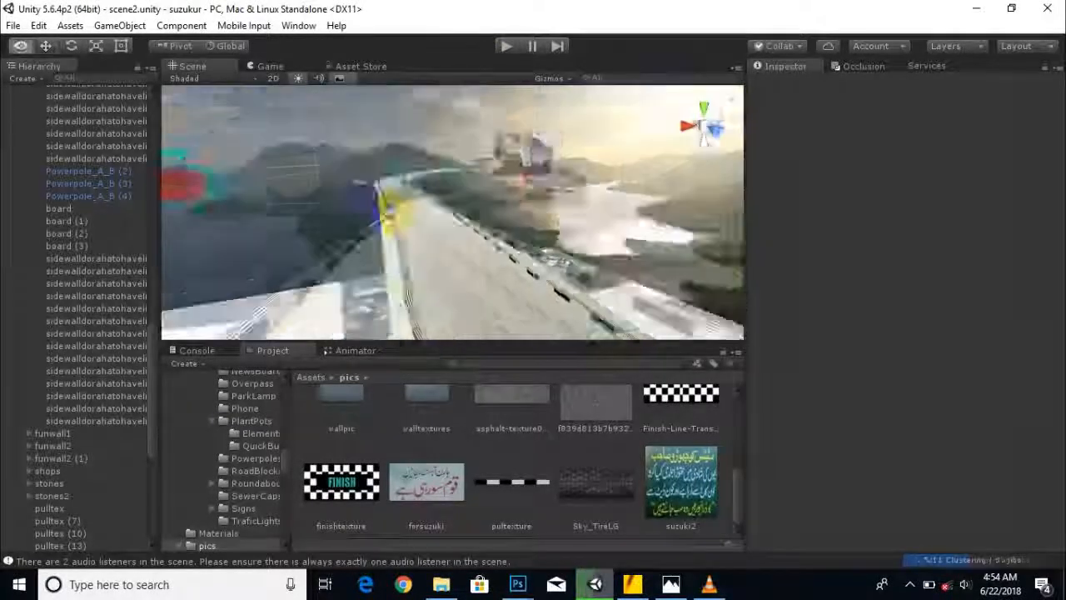
# Step: Duplicate a curb block on the opposite edge, raise the copy above the row and widen it to about 3.5 on X
pyautogui.click(309, 302)
pyautogui.hotkey('ctrl', 'd')
pyautogui.moveTo(269, 273); pyautogui.dragTo(269, 255)
pyautogui.scroll(-2, 367, 265)
pyautogui.press('r')
pyautogui.moveTo(354, 269); pyautogui.dragTo(304, 250)
# Step: Apply the asphalt-texture00021 image from the pics folder to the widened block
pyautogui.click(671, 585)
pyautogui.click(670, 586)
pyautogui.scroll(2, 500, 464)
pyautogui.moveTo(516, 466); pyautogui.dragTo(398, 239)
pyautogui.scroll(3, 367, 262)
# Step: Move the asphalt slab along the curb and scale it to about 0.24 on Y and 45.07 on Z
pyautogui.moveTo(308, 277); pyautogui.dragTo(356, 273, button='middle')
pyautogui.click(50, 46)
pyautogui.scroll(-3, 558, 302)
pyautogui.keyDown('alt'); pyautogui.moveTo(559, 303); pyautogui.dragTo(438, 293); pyautogui.keyUp('alt')
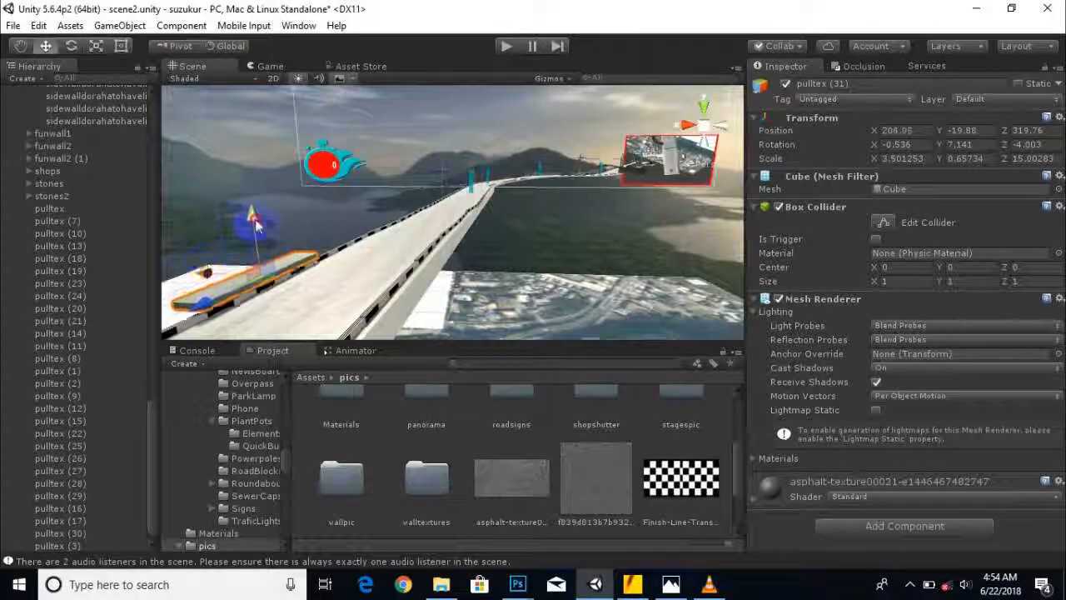
pyautogui.scroll(2, 268, 296)
pyautogui.moveTo(269, 296); pyautogui.dragTo(321, 288, button='middle')
pyautogui.moveTo(258, 329); pyautogui.dragTo(253, 333)
pyautogui.keyDown('alt'); pyautogui.moveTo(387, 304); pyautogui.dragTo(264, 283); pyautogui.keyUp('alt')
pyautogui.scroll(2, 333, 279)
pyautogui.moveTo(333, 279); pyautogui.dragTo(466, 271, button='middle')
pyautogui.moveTo(460, 277); pyautogui.dragTo(473, 265)
# Step: Lower the asphalt slab beside the curb row to a height of about Y -20.94
pyautogui.keyDown('alt'); pyautogui.moveTo(356, 191); pyautogui.dragTo(502, 198); pyautogui.keyUp('alt')
pyautogui.scroll(2, 492, 225)
pyautogui.moveTo(463, 304); pyautogui.dragTo(495, 237, button='middle')
pyautogui.press('w')
pyautogui.moveTo(562, 114); pyautogui.dragTo(564, 129)
pyautogui.keyDown('alt'); pyautogui.moveTo(467, 207); pyautogui.dragTo(505, 243); pyautogui.keyUp('alt')
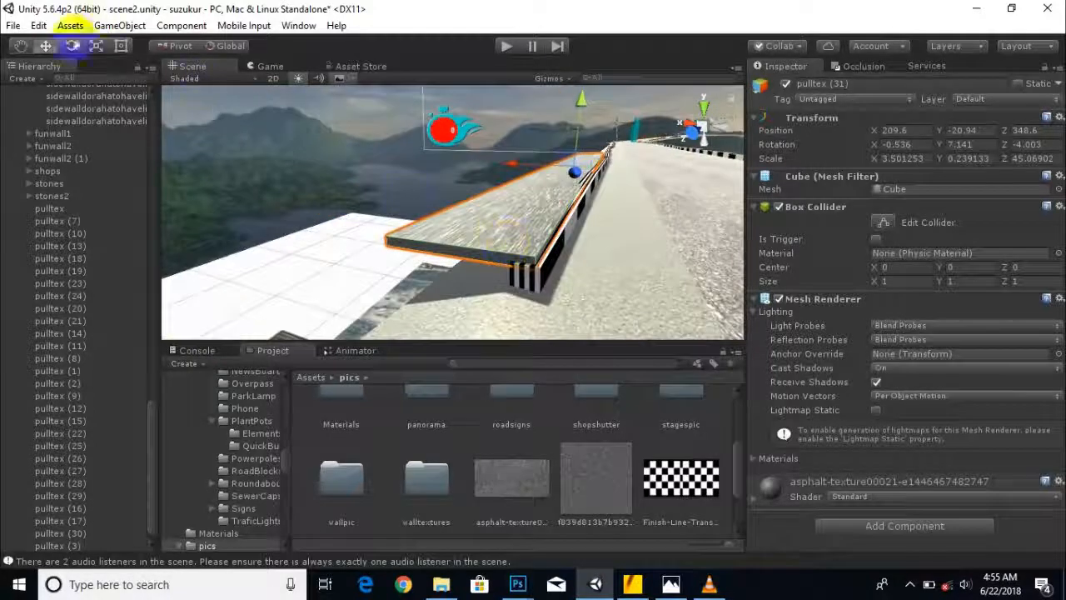
# Step: Level the slab's tilt to about -0.021 on X and raise it to about Y -20.74
pyautogui.click(48, 46)
pyautogui.moveTo(577, 124); pyautogui.dragTo(577, 118)
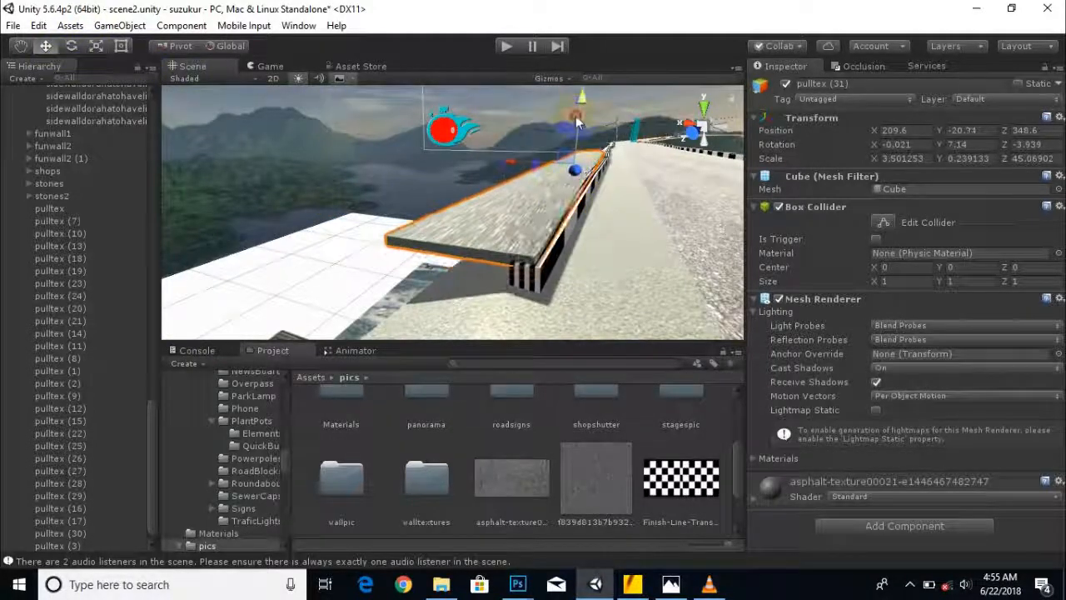
pyautogui.moveTo(576, 169); pyautogui.dragTo(401, 220)
pyautogui.keyDown('alt'); pyautogui.moveTo(401, 220); pyautogui.dragTo(519, 200); pyautogui.keyUp('alt')
# Step: Turn the slab to about 8.3 on Y and shift it to about X 209.12, Z 348.42 along the curb
pyautogui.click(70, 50)
pyautogui.click(46, 49)
pyautogui.scroll(2, 395, 219)
pyautogui.moveTo(467, 173); pyautogui.dragTo(474, 173)
pyautogui.scroll(-2, 475, 192)
pyautogui.keyDown('alt'); pyautogui.moveTo(476, 215); pyautogui.dragTo(478, 248); pyautogui.keyUp('alt')
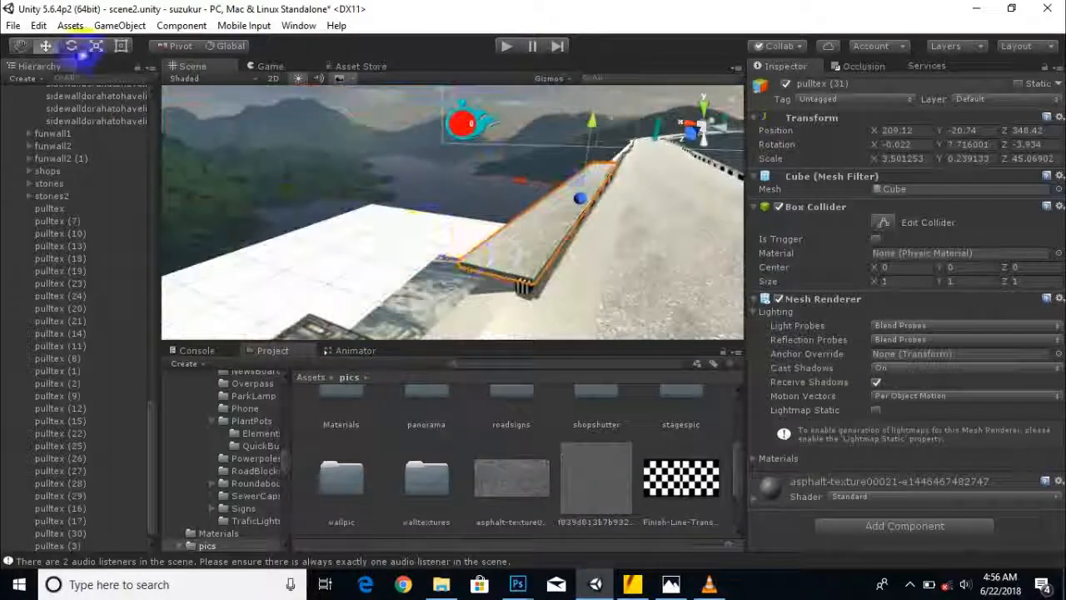
pyautogui.keyDown('alt'); pyautogui.moveTo(641, 252); pyautogui.dragTo(633, 225); pyautogui.keyUp('alt')
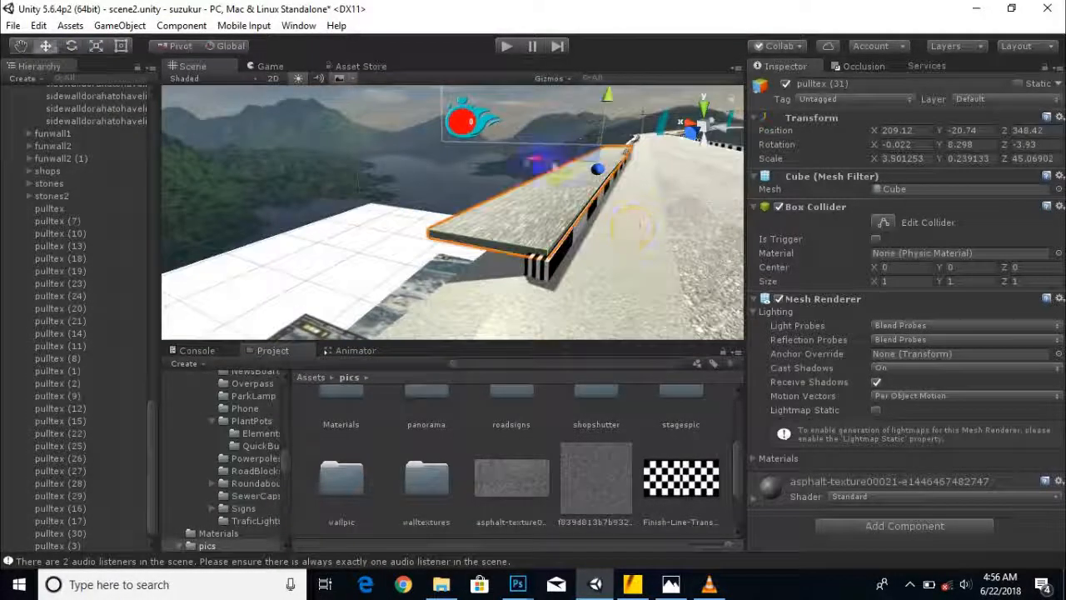
# Step: Nudge the asphalt slab to about X 209.05 and lower the adjoining curb block pulltex (25)
pyautogui.moveTo(541, 161); pyautogui.dragTo(537, 160)
pyautogui.keyDown('alt'); pyautogui.moveTo(574, 212); pyautogui.dragTo(550, 213); pyautogui.keyUp('alt')
pyautogui.click(543, 198)
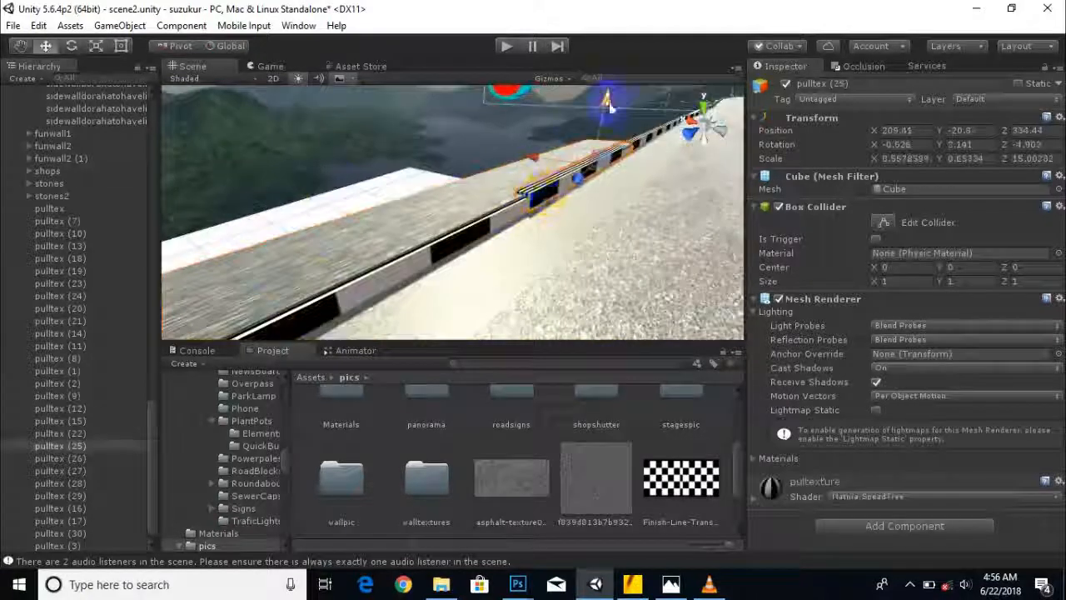
pyautogui.moveTo(607, 103); pyautogui.dragTo(607, 109)
pyautogui.click(464, 125)
pyautogui.keyDown('alt'); pyautogui.moveTo(465, 124); pyautogui.dragTo(452, 191); pyautogui.keyUp('alt')
# Step: Duplicate the asphalt slab and place the copy end to end with it along the curb
pyautogui.click(428, 257)
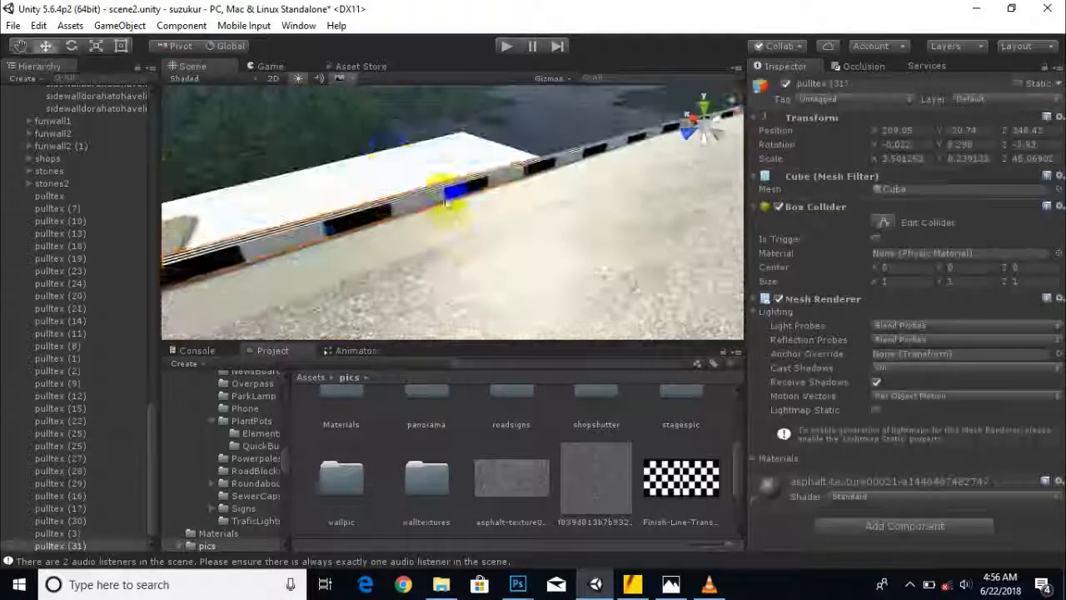
pyautogui.scroll(-5, 393, 169)
pyautogui.click(270, 261)
pyautogui.scroll(3, 281, 285)
pyautogui.keyDown('alt'); pyautogui.moveTo(282, 284); pyautogui.dragTo(504, 178); pyautogui.keyUp('alt')
pyautogui.moveTo(583, 148); pyautogui.dragTo(581, 163)
pyautogui.moveTo(516, 185); pyautogui.dragTo(538, 198)
pyautogui.moveTo(547, 235); pyautogui.dragTo(602, 220)
pyautogui.keyDown('alt'); pyautogui.moveTo(476, 274); pyautogui.dragTo(672, 135); pyautogui.keyUp('alt')
# Step: Duplicate the slab again and place the third one along the curb at about X 196.19, Y -20.65, Z 260.09
pyautogui.keyDown('alt'); pyautogui.moveTo(628, 180); pyautogui.dragTo(368, 254); pyautogui.keyUp('alt')
pyautogui.scroll(3, 501, 248)
pyautogui.hotkey('ctrl', 'd')
pyautogui.moveTo(280, 205); pyautogui.dragTo(462, 236)
pyautogui.moveTo(479, 180); pyautogui.dragTo(516, 246)
pyautogui.scroll(3, 500, 204)
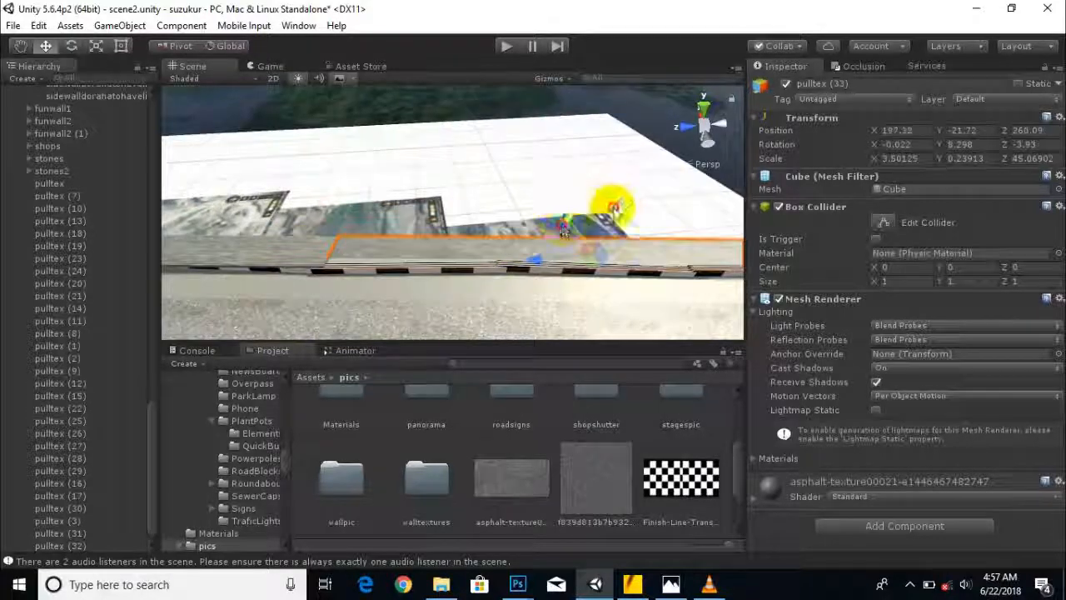
pyautogui.moveTo(607, 230); pyautogui.dragTo(607, 239)
pyautogui.scroll(3, 525, 253)
pyautogui.scroll(-2, 574, 246)
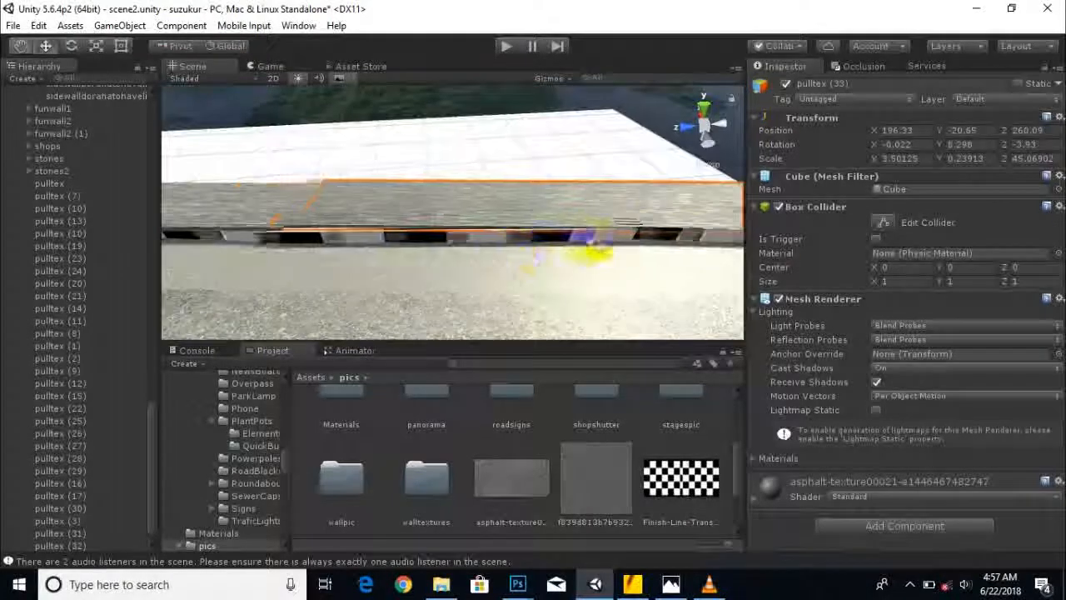
pyautogui.scroll(1, 595, 241)
pyautogui.scroll(-3, 543, 226)
# Step: Add a fourth slab copy along the curb row at about X 189.78, Y -20.57, Z 215.55
pyautogui.click(525, 266)
pyautogui.click(538, 226)
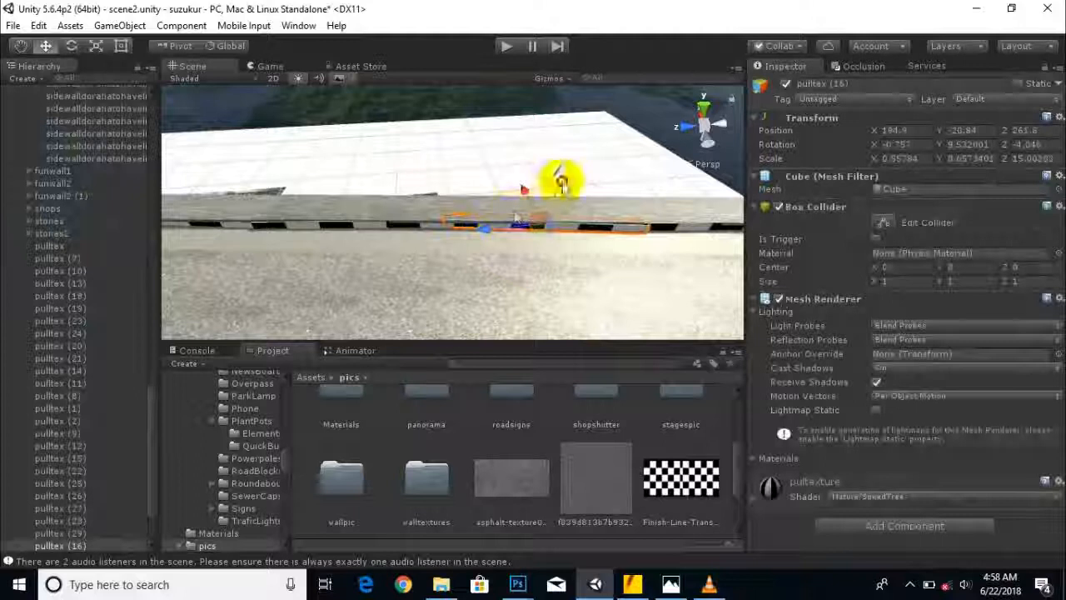
pyautogui.moveTo(562, 179); pyautogui.dragTo(473, 242, button='middle')
pyautogui.click(433, 237)
pyautogui.hotkey('ctrl', 'd')
pyautogui.scroll(-3, 292, 236)
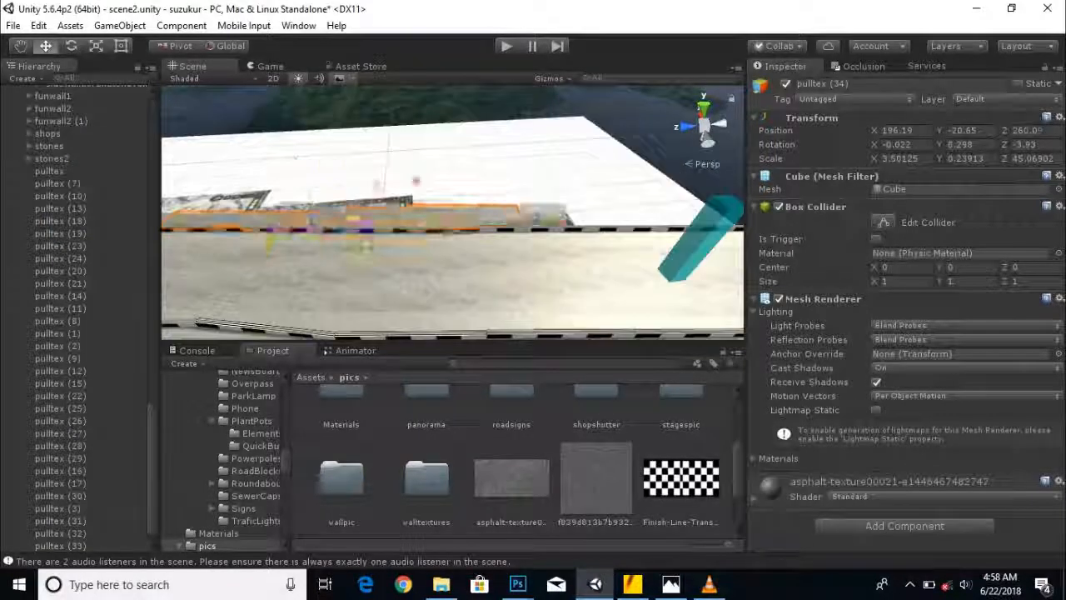
pyautogui.moveTo(312, 239); pyautogui.dragTo(685, 223)
pyautogui.click(401, 193)
pyautogui.moveTo(595, 146); pyautogui.dragTo(643, 167)
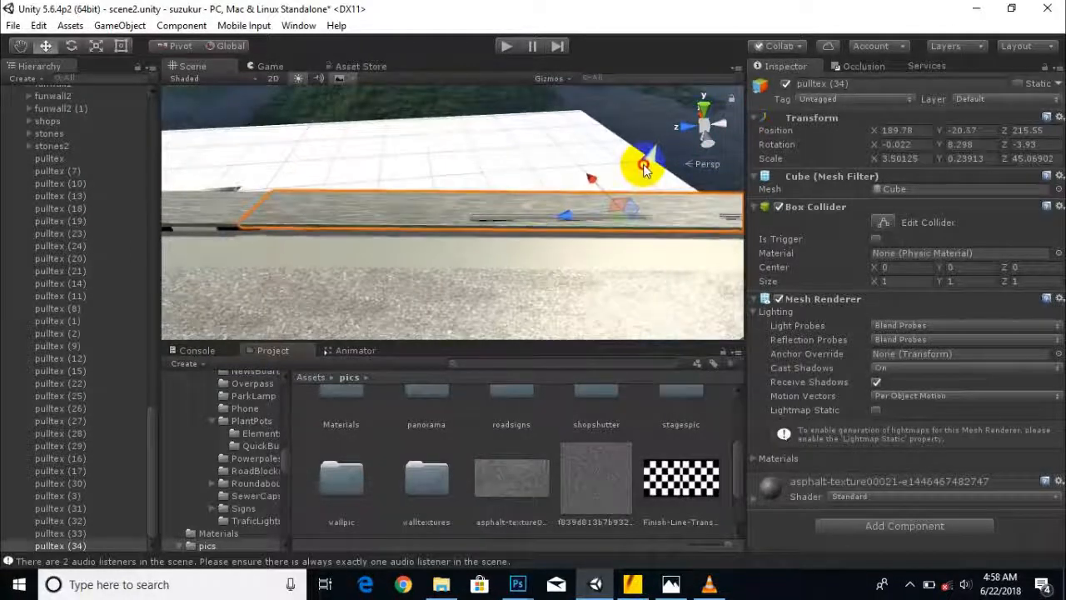
# Step: Add a last slab copy at the end of the curb row and shorten it to about 27.46 on Z
pyautogui.click(409, 240)
pyautogui.click(417, 236)
pyautogui.moveTo(469, 204); pyautogui.dragTo(483, 267, button='middle')
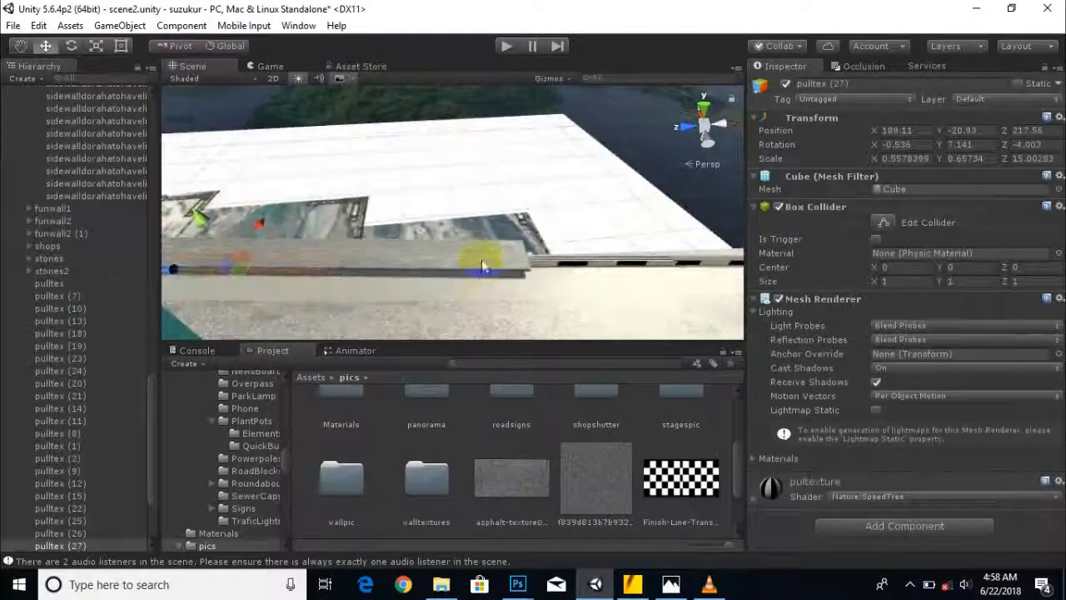
pyautogui.click(483, 266)
pyautogui.hotkey('ctrl', 'd')
pyautogui.moveTo(264, 244); pyautogui.dragTo(412, 229)
pyautogui.moveTo(462, 176); pyautogui.dragTo(480, 213)
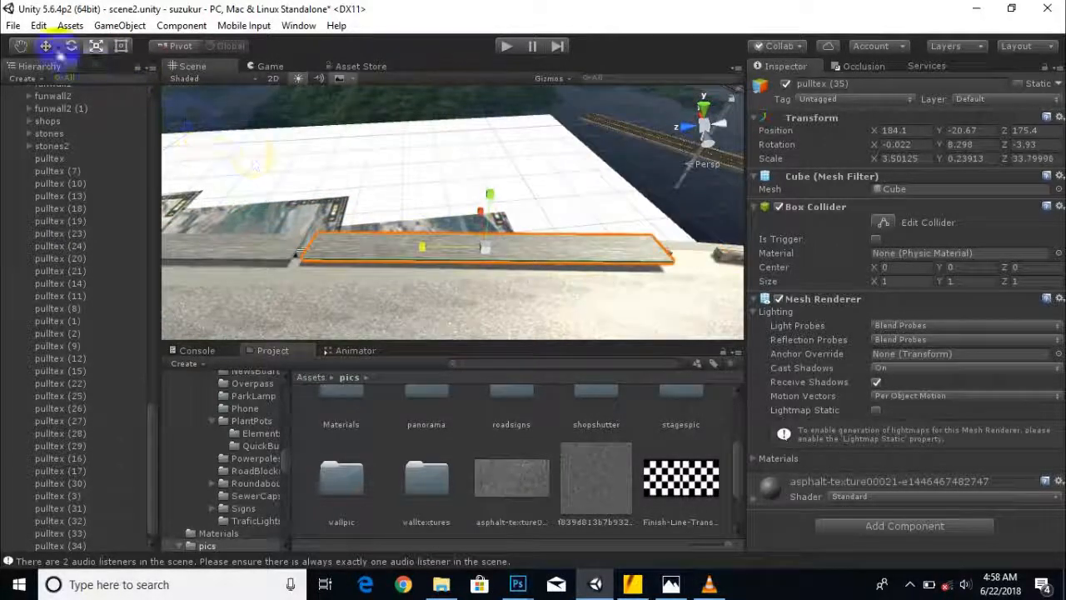
pyautogui.moveTo(353, 258); pyautogui.dragTo(261, 263)
pyautogui.scroll(2, 261, 263)
pyautogui.click(96, 47)
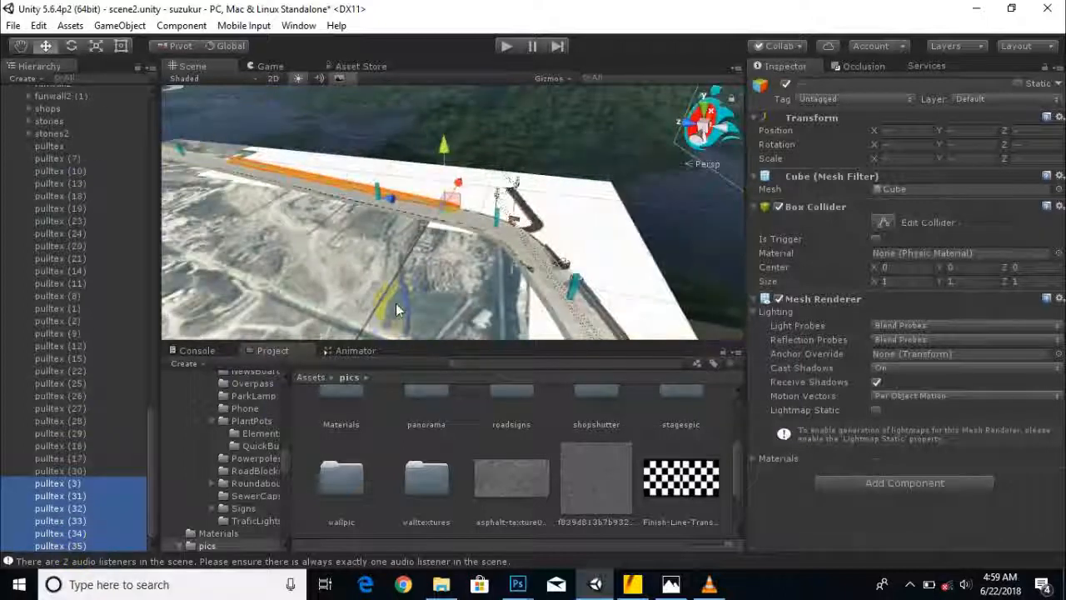
# Step: Duplicate the whole row of asphalt slabs and move the copies to the road's opposite edge
pyautogui.scroll(3, 330, 252)
pyautogui.keyDown('alt'); pyautogui.moveTo(330, 253); pyautogui.dragTo(367, 170); pyautogui.keyUp('alt')
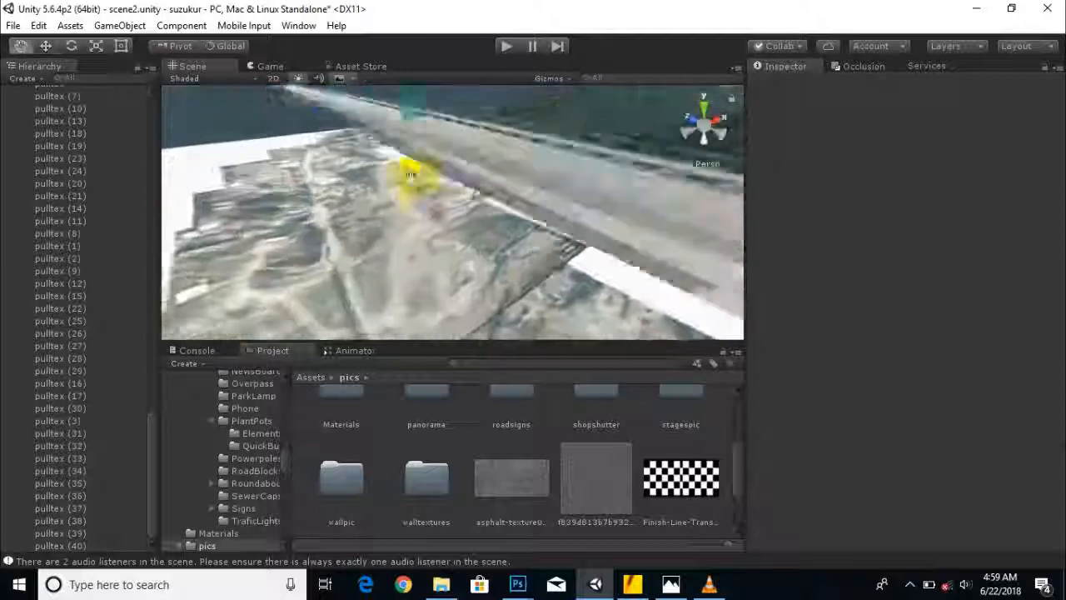
pyautogui.keyDown('alt'); pyautogui.moveTo(411, 175); pyautogui.dragTo(309, 161); pyautogui.keyUp('alt')
pyautogui.scroll(4, 362, 173)
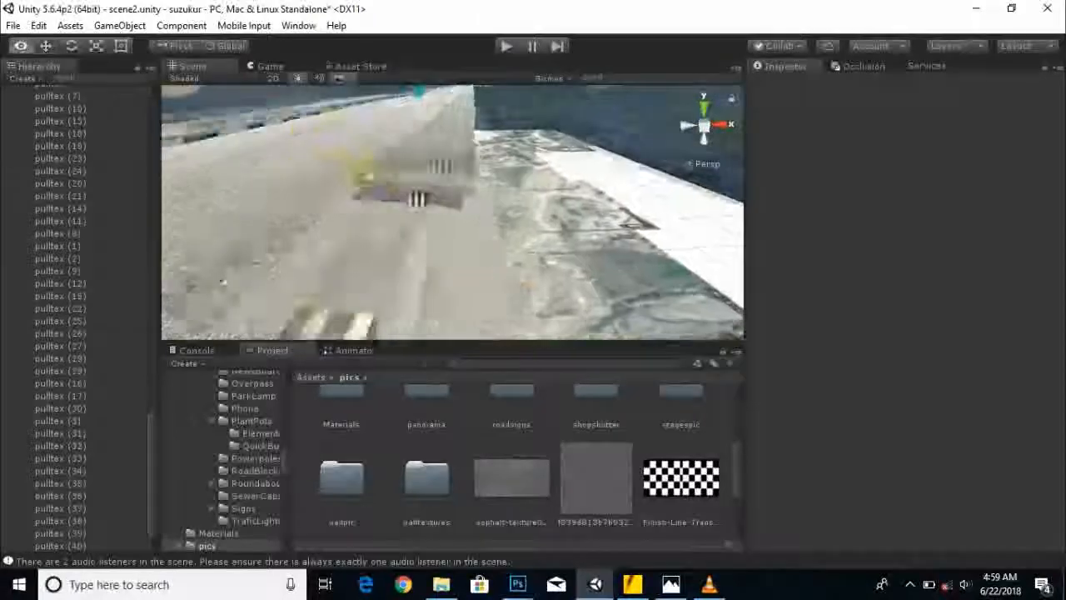
pyautogui.moveTo(361, 174); pyautogui.dragTo(538, 174, button='middle')
# Step: Turn the end curb block pulltex (3) to about 8.25 on Y and move it to about X 182.17, Y -21.02
pyautogui.click(539, 175)
pyautogui.scroll(3, 542, 171)
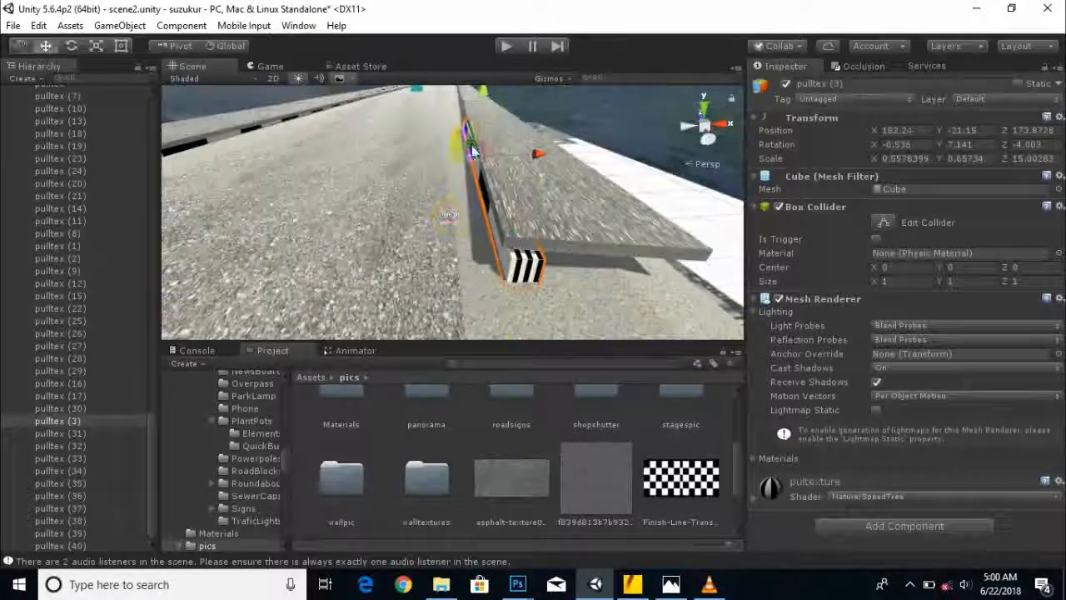
pyautogui.keyDown('alt'); pyautogui.moveTo(469, 148); pyautogui.dragTo(475, 234); pyautogui.keyUp('alt')
pyautogui.click(476, 216)
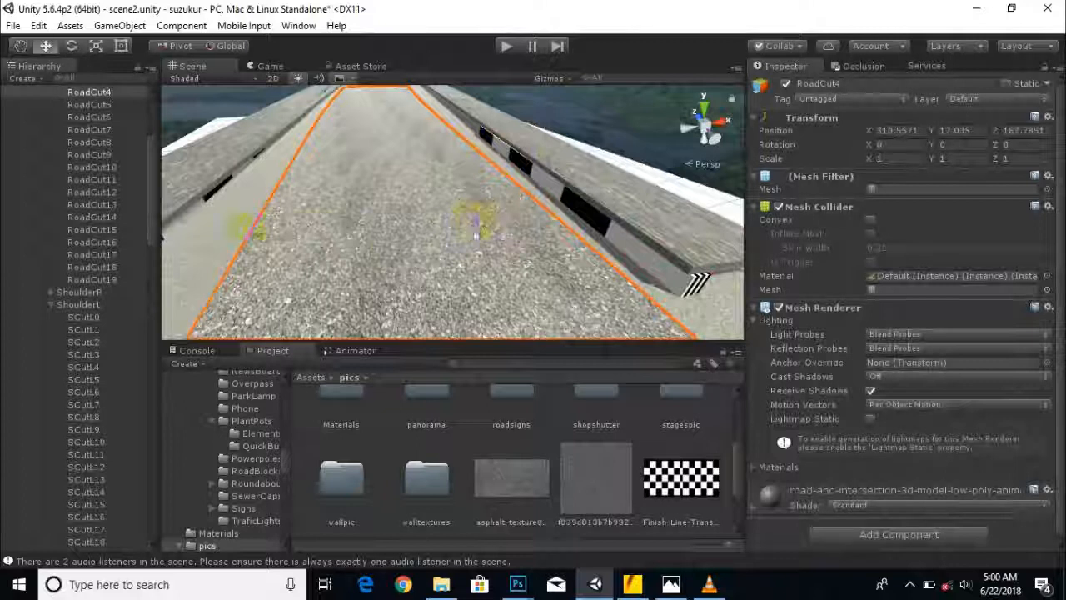
pyautogui.moveTo(369, 224); pyautogui.dragTo(476, 215, button='middle')
pyautogui.click(278, 192)
pyautogui.keyDown('alt'); pyautogui.moveTo(278, 192); pyautogui.dragTo(428, 178); pyautogui.keyUp('alt')
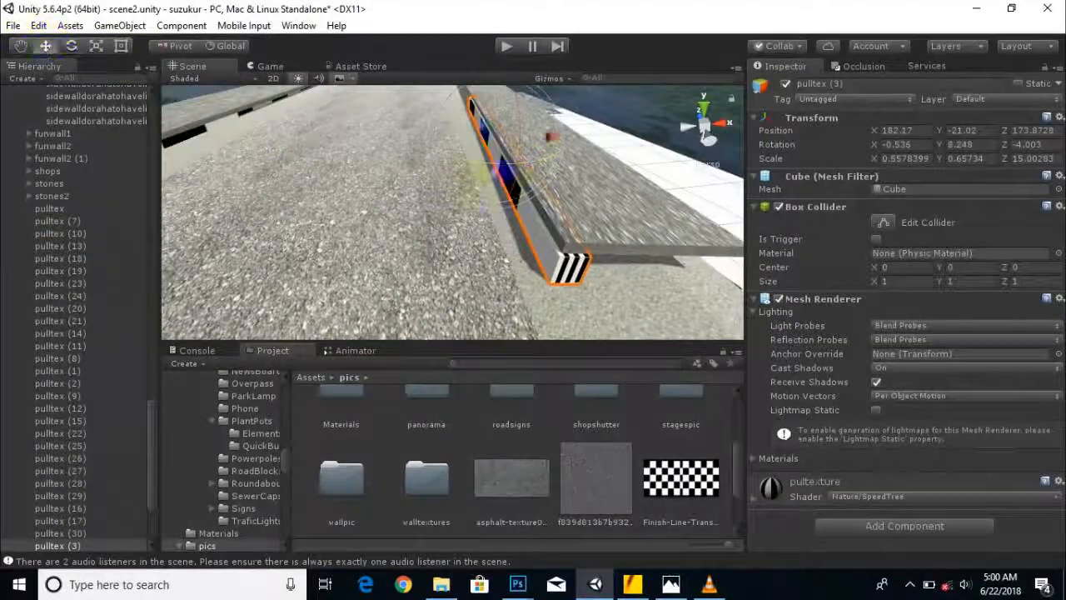
# Step: On the opposite edge, turn curb block pulltex (10) to about 8.11 on Y and pulltex (23) to about 8.3 on Y against the slabs
pyautogui.keyDown('alt'); pyautogui.moveTo(416, 175); pyautogui.dragTo(333, 175); pyautogui.keyUp('alt')
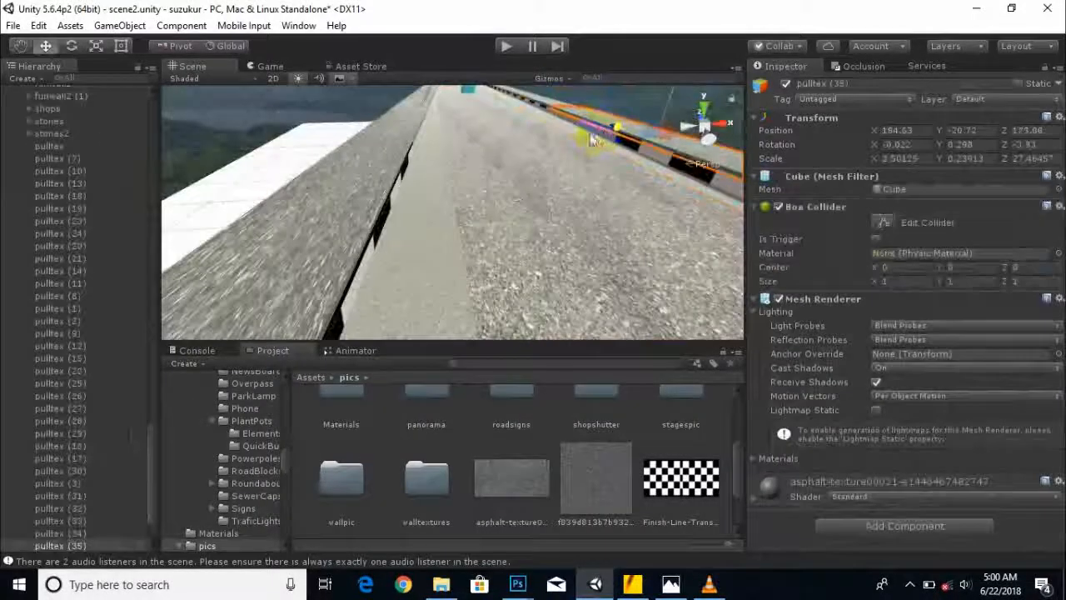
pyautogui.keyDown('alt'); pyautogui.moveTo(624, 114); pyautogui.dragTo(302, 136); pyautogui.keyUp('alt')
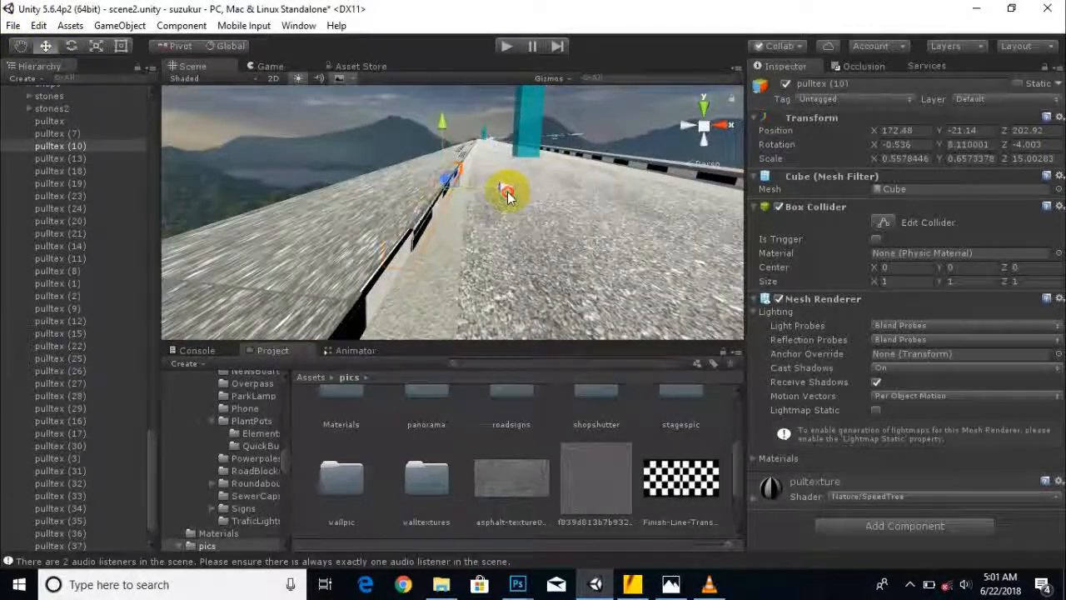
pyautogui.moveTo(422, 219); pyautogui.dragTo(414, 258, button='middle')
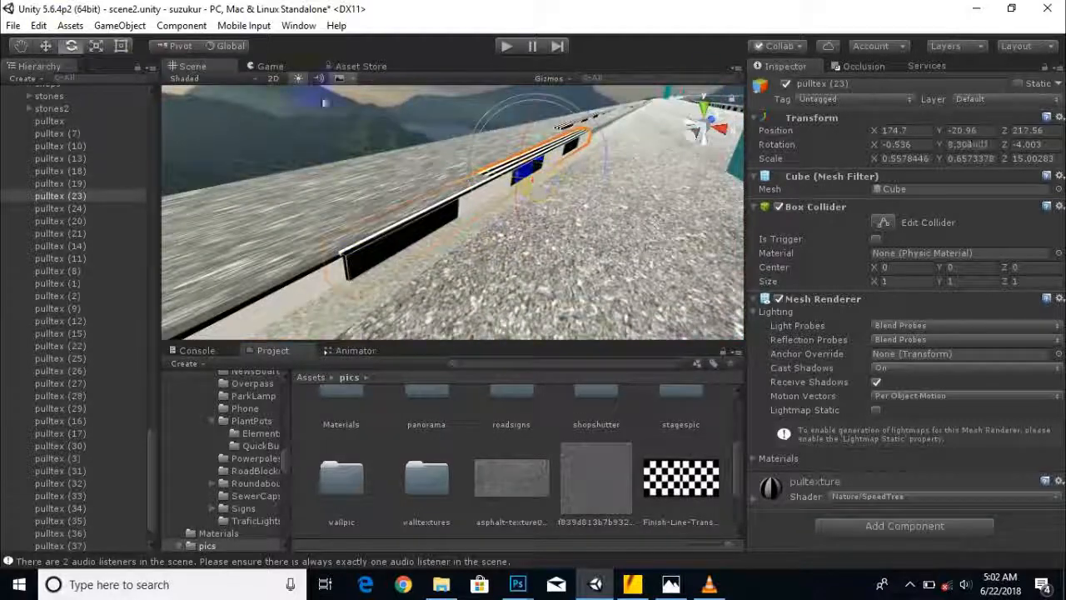
pyautogui.moveTo(529, 125); pyautogui.dragTo(530, 122)
pyautogui.moveTo(530, 125); pyautogui.dragTo(550, 146, button='right')
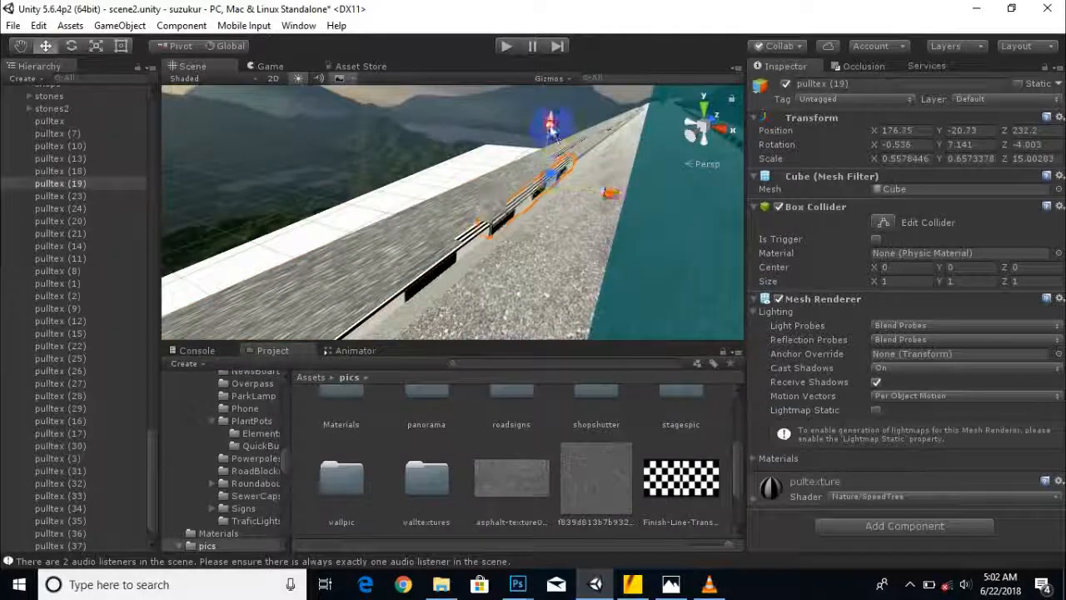
# Step: Shift curb block pulltex (19) to about X 176.69 and lower it to about Y -21
pyautogui.moveTo(308, 312); pyautogui.dragTo(308, 319)
pyautogui.keyDown('alt'); pyautogui.moveTo(620, 222); pyautogui.dragTo(521, 270); pyautogui.keyUp('alt')
pyautogui.keyDown('alt'); pyautogui.moveTo(593, 258); pyautogui.dragTo(480, 200); pyautogui.keyUp('alt')
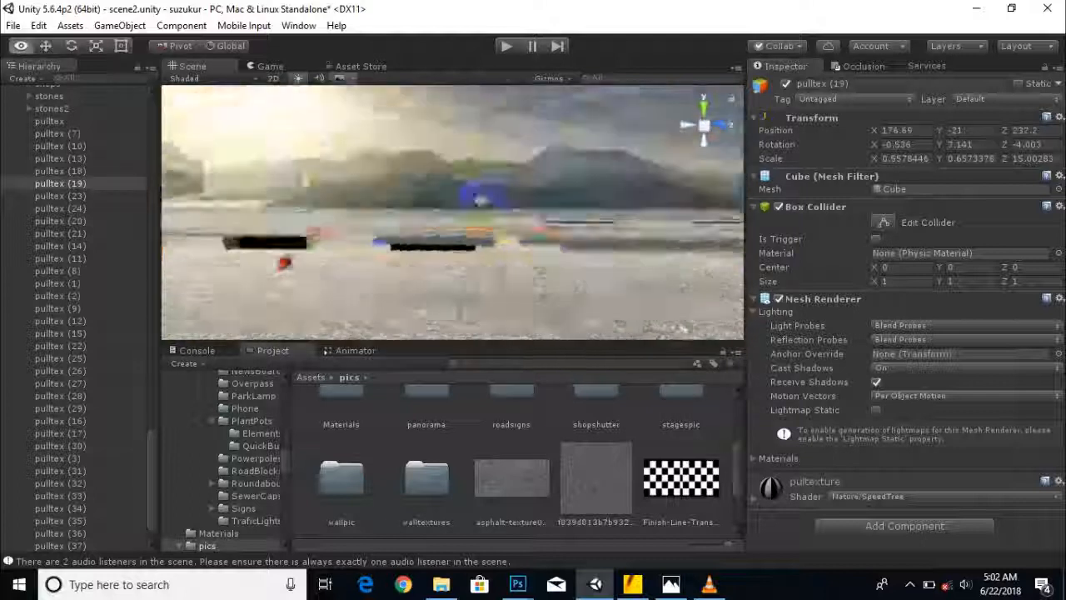
pyautogui.click(400, 232)
pyautogui.keyDown('alt'); pyautogui.moveTo(399, 233); pyautogui.dragTo(514, 356); pyautogui.keyUp('alt')
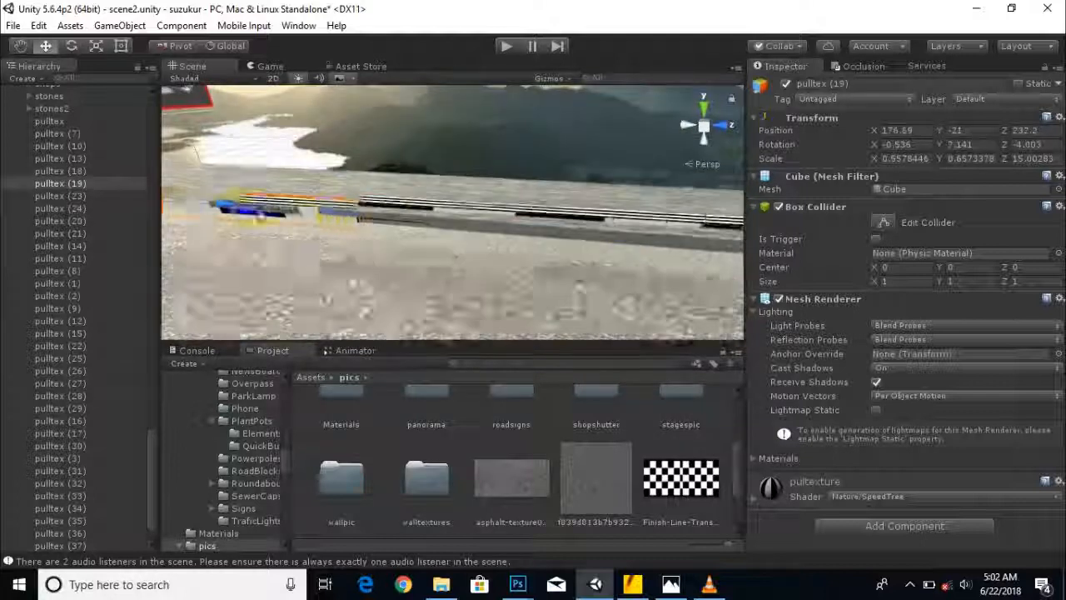
pyautogui.moveTo(229, 149); pyautogui.dragTo(228, 155)
# Step: Move curb block pulltex (18) to about X 178.9, Y -21 and turn it to about 8.83 on Y
pyautogui.click(372, 229)
pyautogui.moveTo(372, 229); pyautogui.dragTo(327, 231, button='middle')
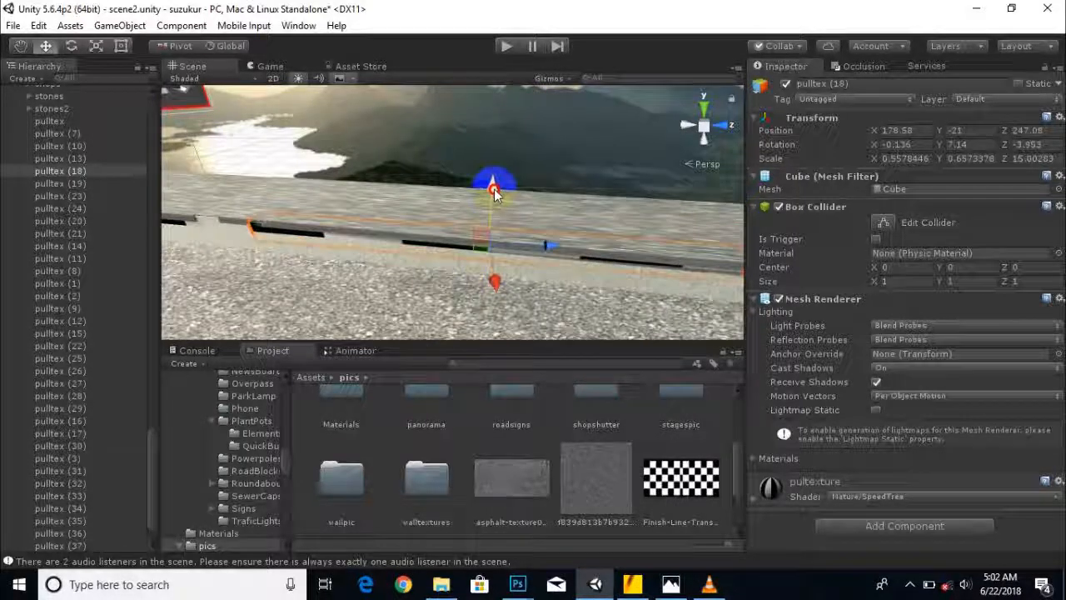
pyautogui.moveTo(494, 191); pyautogui.dragTo(494, 189)
pyautogui.keyDown('alt'); pyautogui.moveTo(533, 275); pyautogui.dragTo(646, 235); pyautogui.keyUp('alt')
pyautogui.moveTo(531, 246); pyautogui.dragTo(536, 255)
pyautogui.keyDown('alt'); pyautogui.moveTo(417, 270); pyautogui.dragTo(625, 265); pyautogui.keyUp('alt')
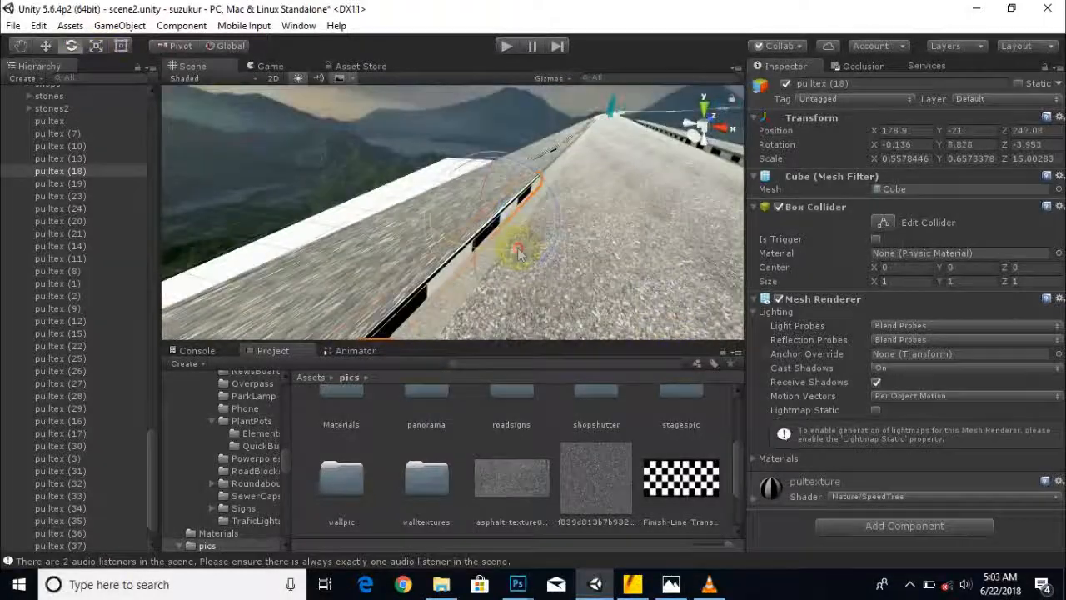
pyautogui.keyDown('alt'); pyautogui.moveTo(555, 234); pyautogui.dragTo(375, 250); pyautogui.keyUp('alt')
# Step: Realign curb block pulltex (13) with the edge of the slab row
pyautogui.moveTo(617, 237); pyautogui.dragTo(350, 221, button='middle')
pyautogui.click(481, 178)
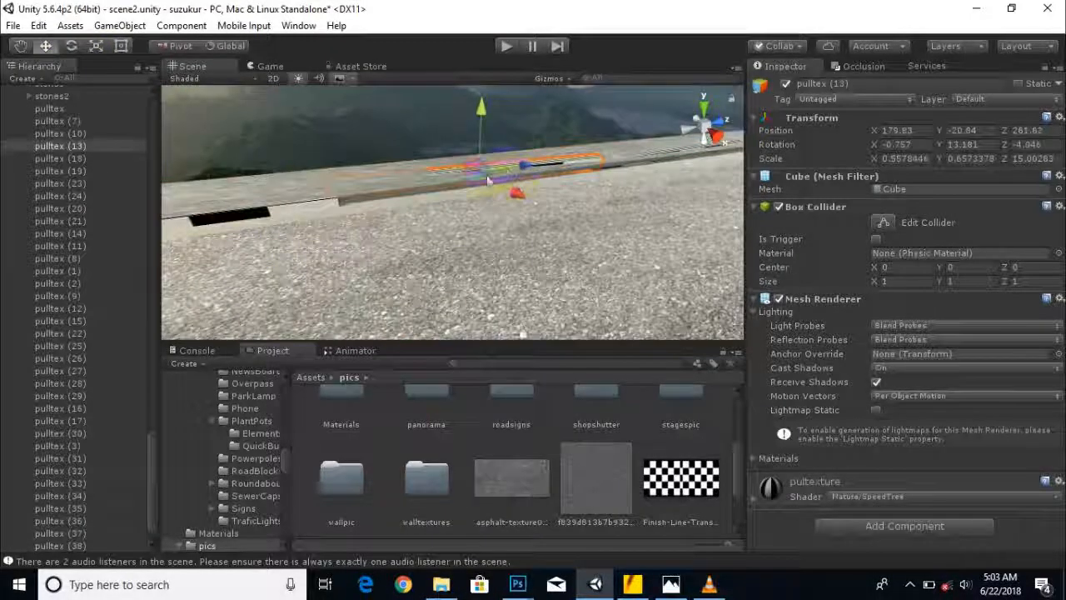
pyautogui.moveTo(529, 208); pyautogui.dragTo(532, 214)
pyautogui.keyDown('alt'); pyautogui.moveTo(433, 239); pyautogui.dragTo(646, 234); pyautogui.keyUp('alt')
pyautogui.moveTo(517, 169); pyautogui.dragTo(375, 215)
# Step: Move curb block pulltex (1) out from under the slab to about X 182.93, Y -21.08
pyautogui.click(379, 213)
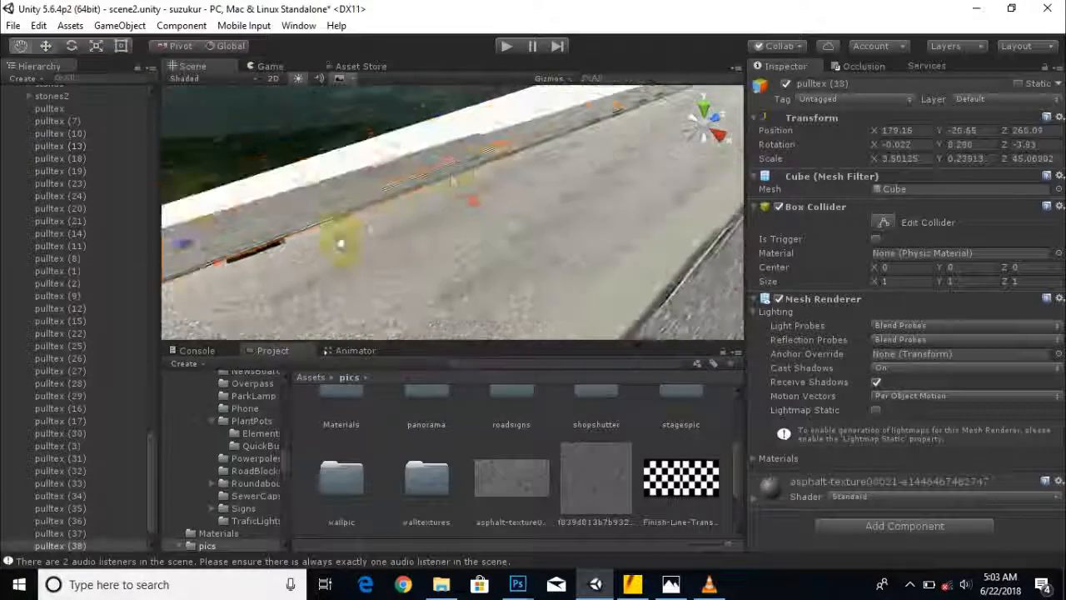
pyautogui.keyDown('alt'); pyautogui.moveTo(429, 240); pyautogui.dragTo(563, 177); pyautogui.keyUp('alt')
pyautogui.moveTo(480, 194); pyautogui.dragTo(491, 194)
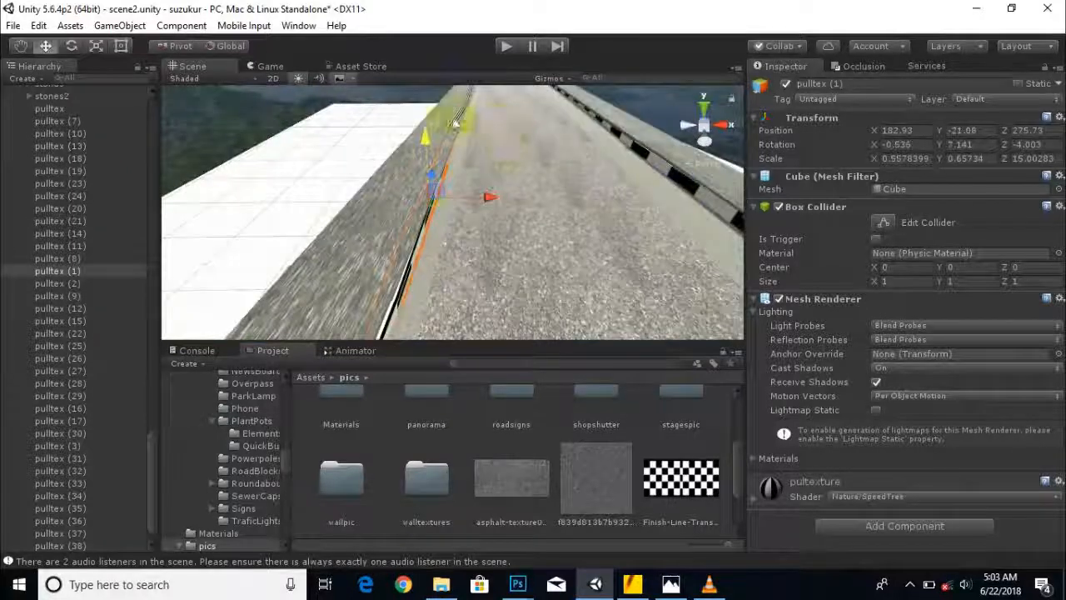
# Step: Move curb block pulltex (8) to about X 185.3, turn it to about 7.84 on Y and lower it beside the slab
pyautogui.moveTo(517, 123); pyautogui.dragTo(525, 124)
pyautogui.scroll(-2, 499, 166)
pyautogui.click(71, 46)
pyautogui.moveTo(505, 166); pyautogui.dragTo(500, 166)
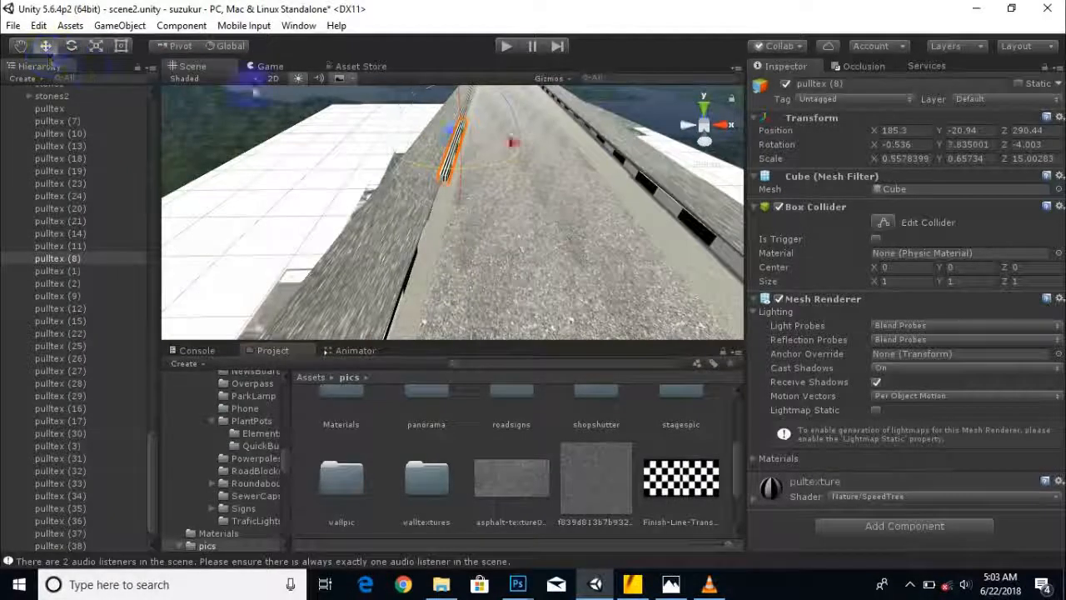
pyautogui.moveTo(451, 109); pyautogui.dragTo(450, 119)
pyautogui.moveTo(451, 118); pyautogui.dragTo(414, 157, button='middle')
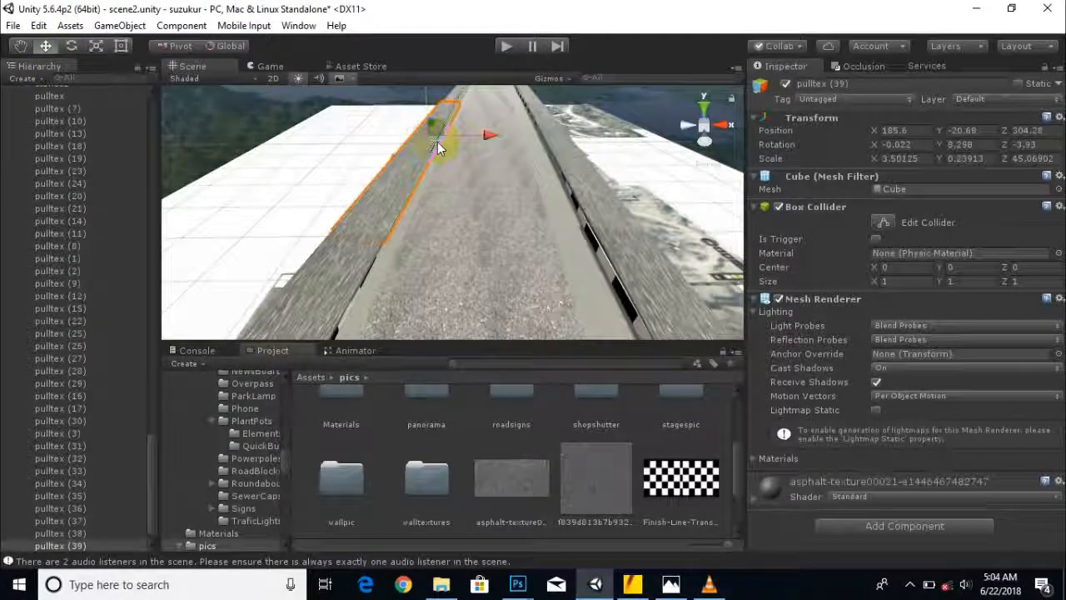
# Step: Realign the curb blocks beside the next slab, turning pulltex (20) to about 8.24 on Y at about X 191.46, Y -21.04
pyautogui.press('f')
pyautogui.scroll(3, 456, 237)
pyautogui.click(456, 245)
pyautogui.moveTo(519, 226); pyautogui.dragTo(521, 225)
pyautogui.keyDown('alt'); pyautogui.moveTo(522, 226); pyautogui.dragTo(418, 154); pyautogui.keyUp('alt')
pyautogui.click(70, 48)
pyautogui.moveTo(500, 161); pyautogui.dragTo(500, 162)
pyautogui.keyDown('alt'); pyautogui.moveTo(519, 198); pyautogui.dragTo(439, 184); pyautogui.keyUp('alt')
pyautogui.moveTo(235, 235); pyautogui.dragTo(388, 273, button='right')
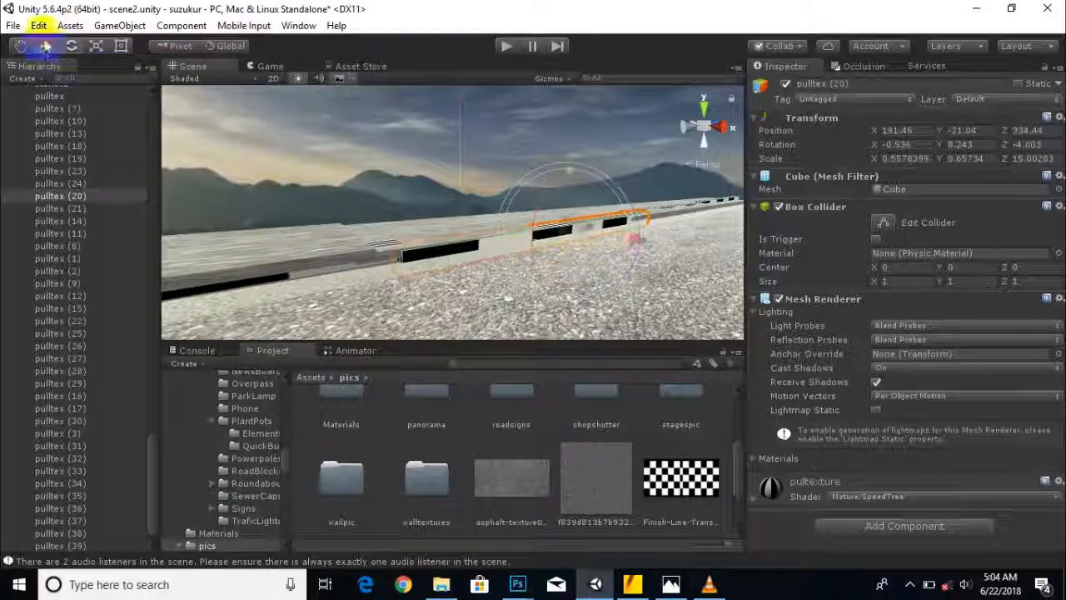
# Step: Move curb block pulltex (24) to about X 189.19, Y -21.06 and turn pulltex (14) to about 8.46 on Y
pyautogui.moveTo(579, 252); pyautogui.dragTo(468, 282, button='right')
pyautogui.press('Up')
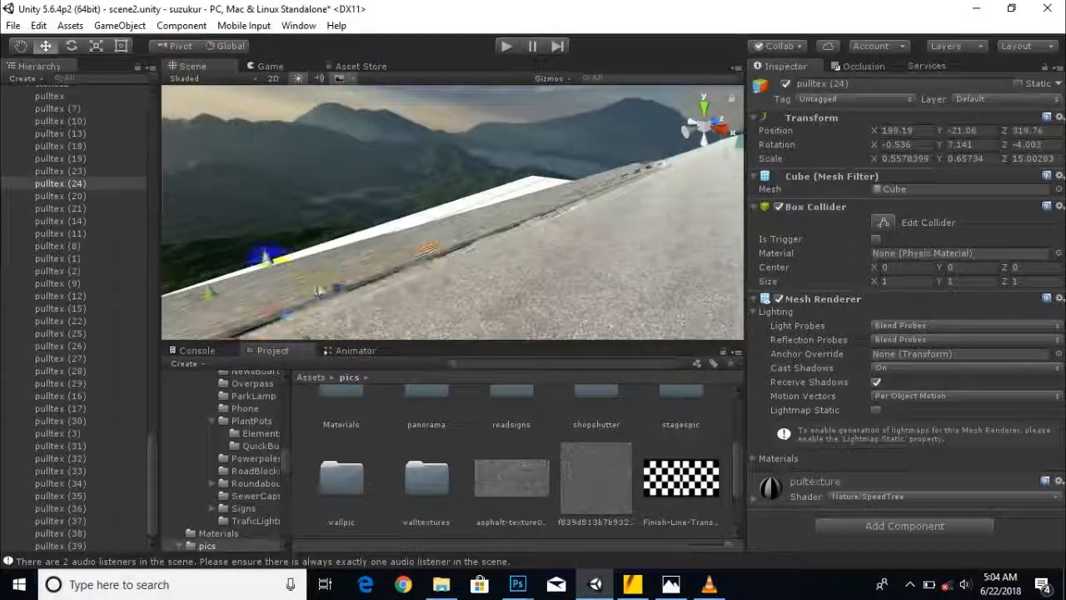
pyautogui.press('Down')
pyautogui.press('Down')
pyautogui.press('Down')
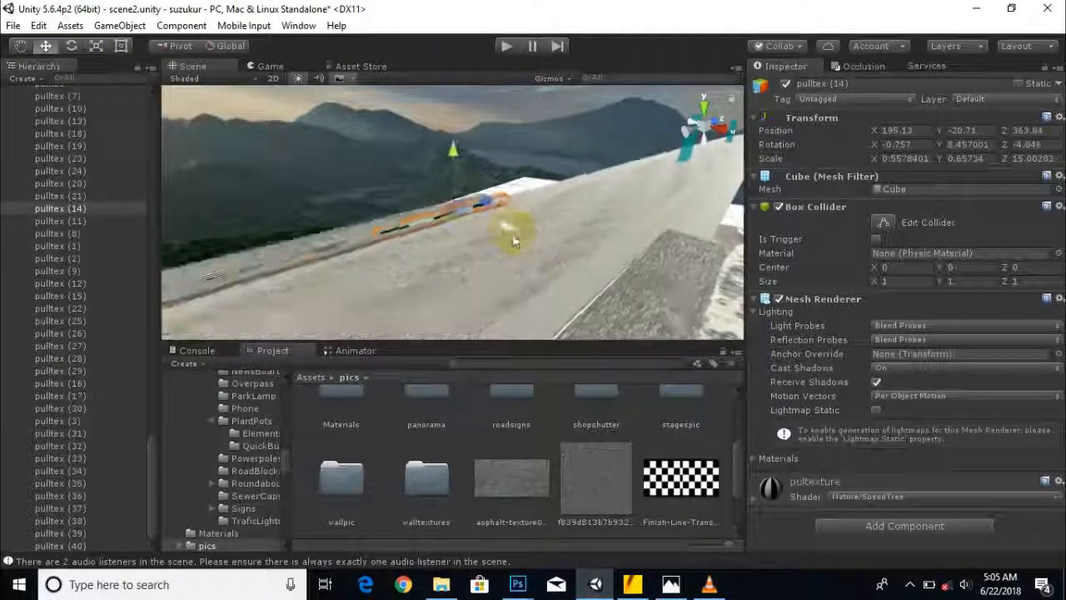
# Step: Turn curb block pulltex (21) to about 8.7 on Y at about X 193.57 and adjust its height against the slab
pyautogui.moveTo(522, 243); pyautogui.dragTo(424, 279, button='right')
pyautogui.press('Up')
pyautogui.moveTo(425, 279); pyautogui.dragTo(377, 215)
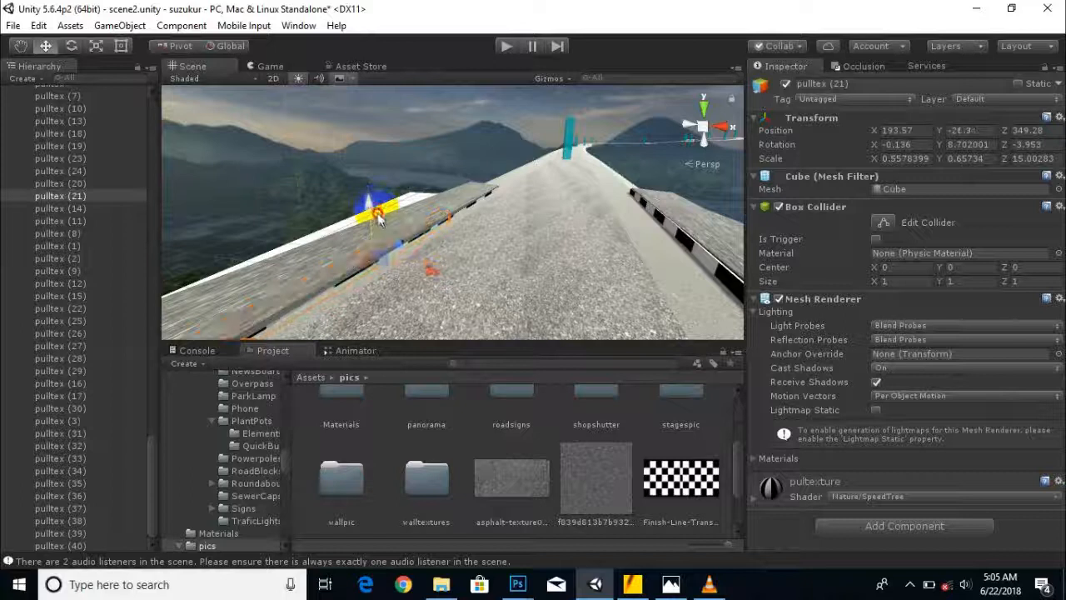
# Step: Check the curb and sidewalk rows along both road edges and save the scene
pyautogui.click(450, 275)
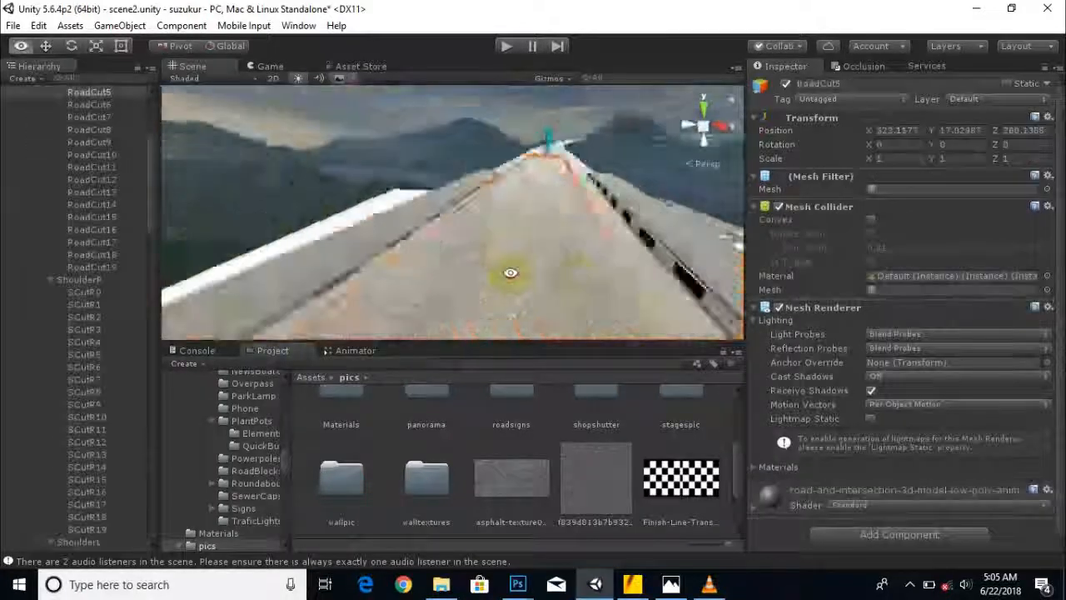
pyautogui.moveTo(450, 274); pyautogui.dragTo(583, 216, button='right')
pyautogui.click(607, 200)
pyautogui.click(608, 199)
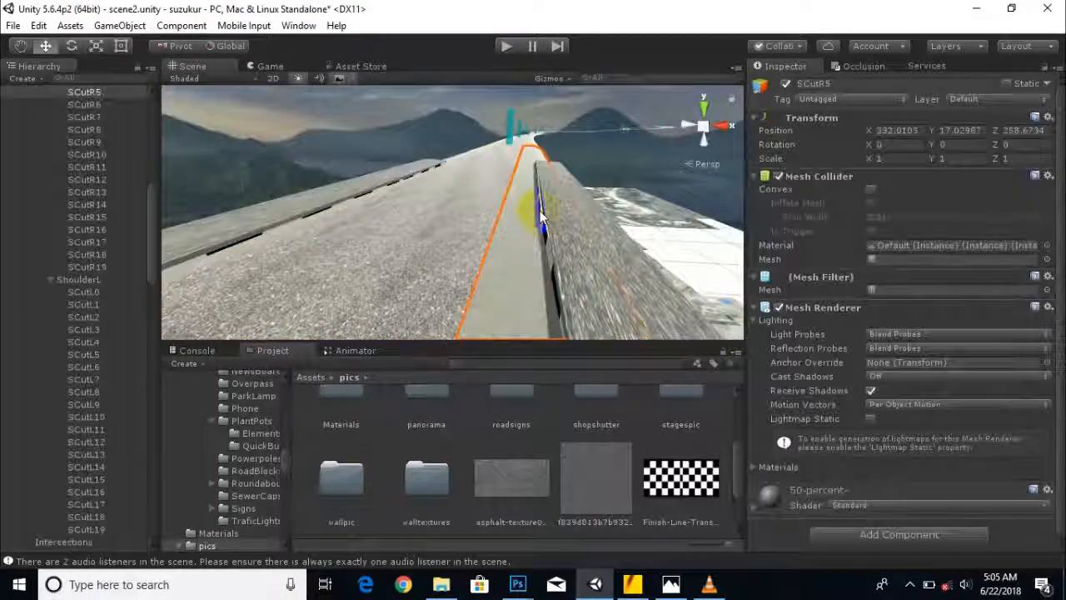
pyautogui.click(608, 200)
pyautogui.click(608, 200)
pyautogui.moveTo(442, 279); pyautogui.dragTo(502, 288, button='right')
pyautogui.scroll(-3, 502, 289)
pyautogui.hotkey('ctrl', 's')
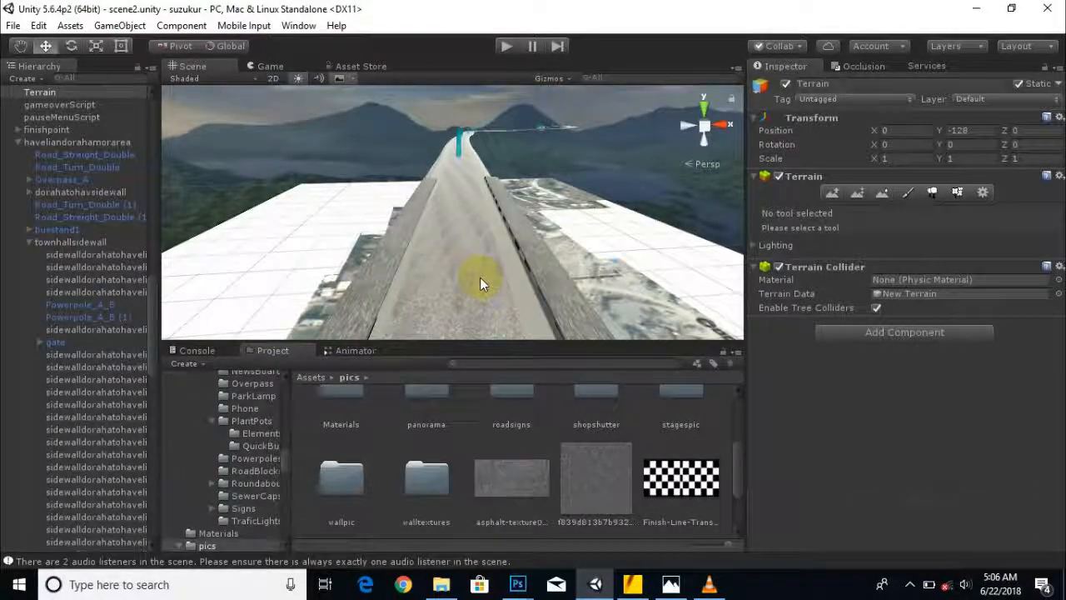
# Step: Create an empty object in the scene and rename it ayubpull
pyautogui.moveTo(459, 218); pyautogui.dragTo(492, 247, button='right')
pyautogui.click(23, 78)
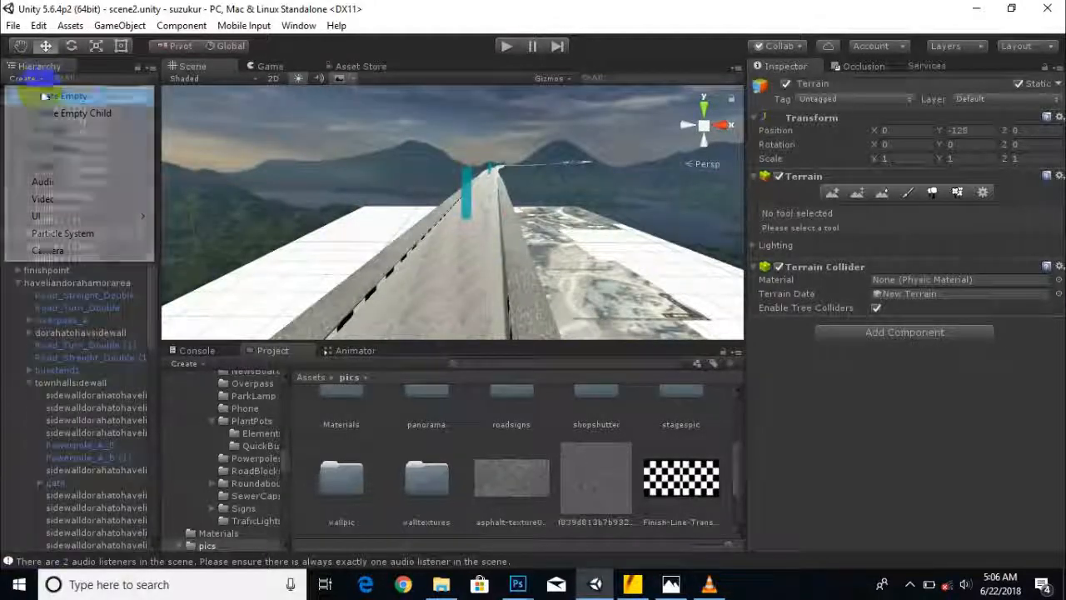
pyautogui.click(50, 94)
pyautogui.rightClick(51, 546)
pyautogui.click(115, 317)
pyautogui.write('ayubpull')
pyautogui.press('Return')
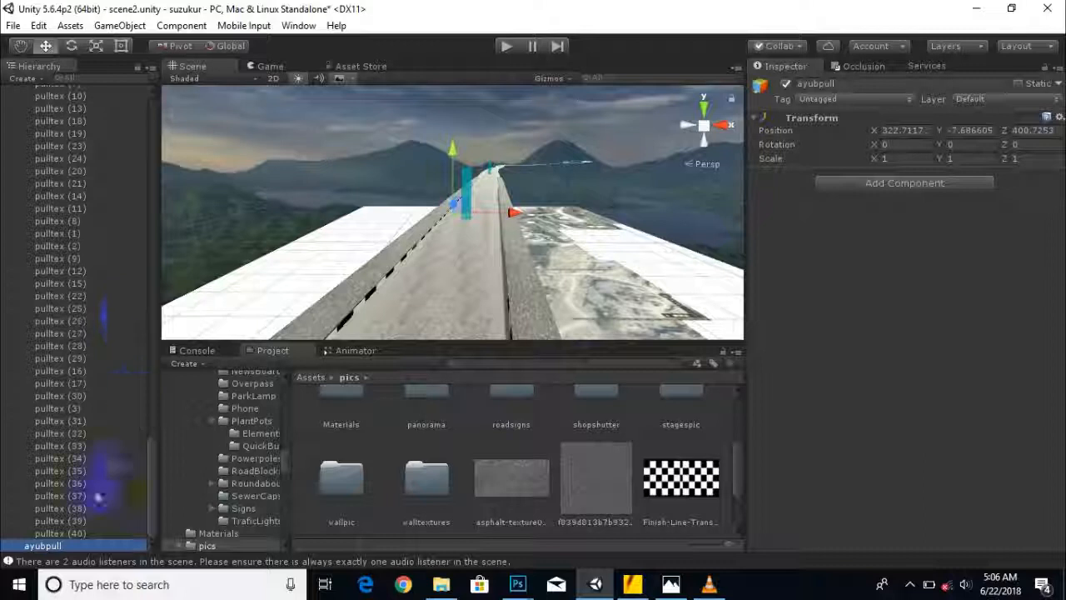
# Step: Nest all the pulltex curb and sidewalk blocks under ayubpull, collapse the group and clear the selection
pyautogui.click(51, 533)
pyautogui.scroll(6, 45, 385)
pyautogui.keyDown('shift'); pyautogui.click(50, 305); pyautogui.keyUp('shift')
pyautogui.scroll(-6, 86, 361)
pyautogui.moveTo(54, 505); pyautogui.dragTo(46, 546)
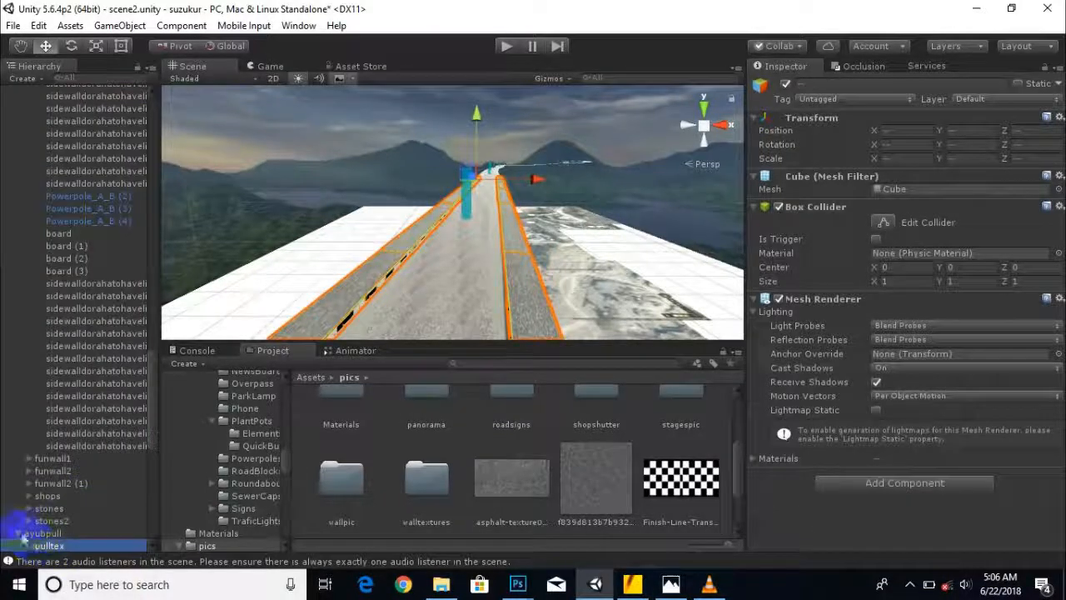
pyautogui.doubleClick(42, 545)
pyautogui.click(403, 232)
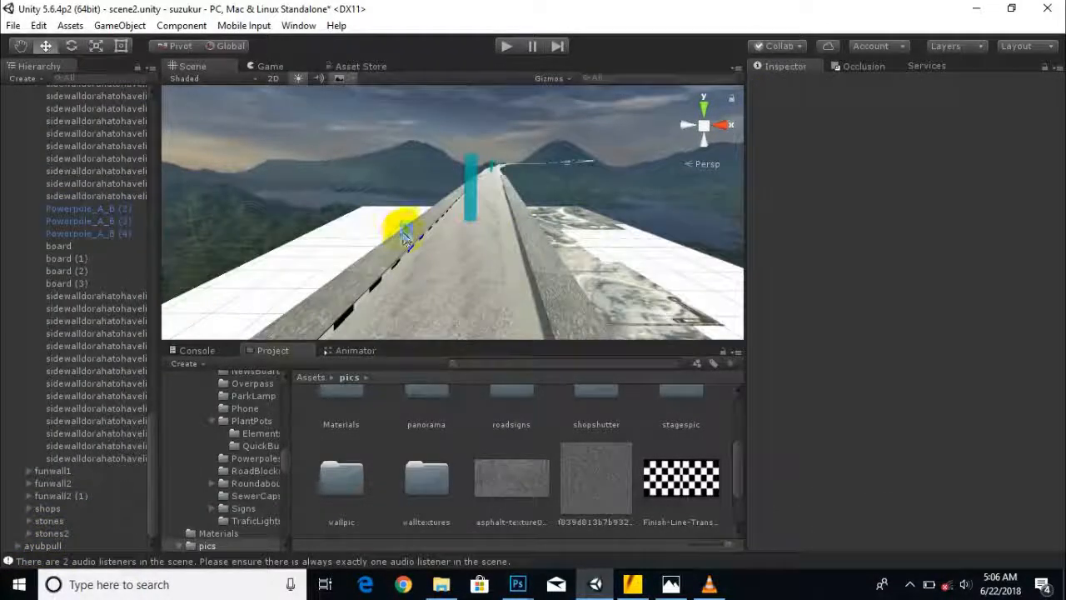
# Step: Create a cylinder, scale it to about 8.67 on all axes and move it to about X 318.7, Y 17.3, Z 370.7
pyautogui.click(669, 583)
pyautogui.click(668, 583)
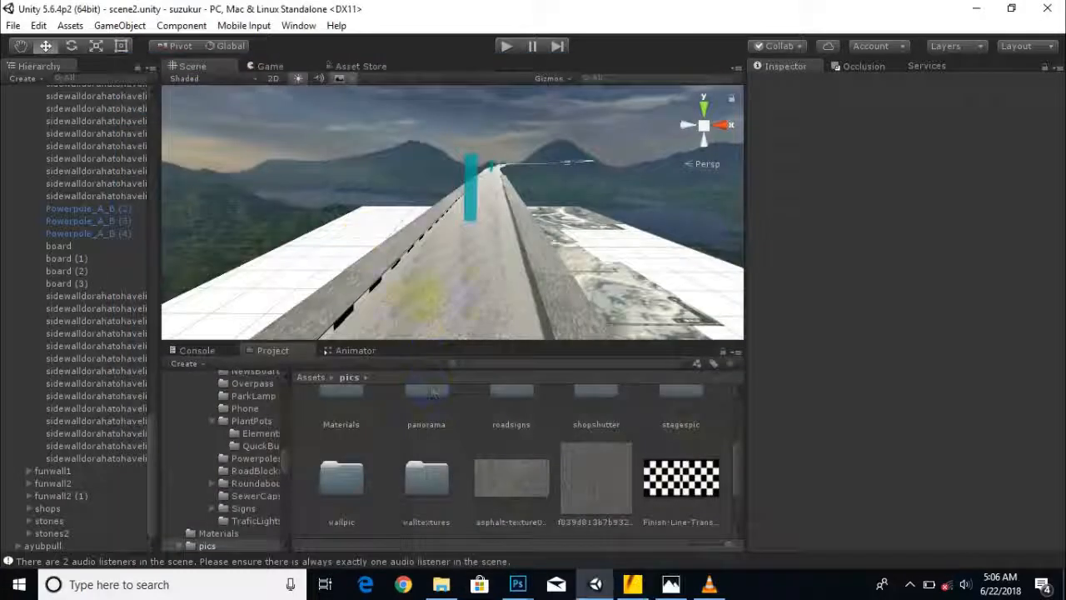
pyautogui.click(37, 79)
pyautogui.moveTo(91, 129)
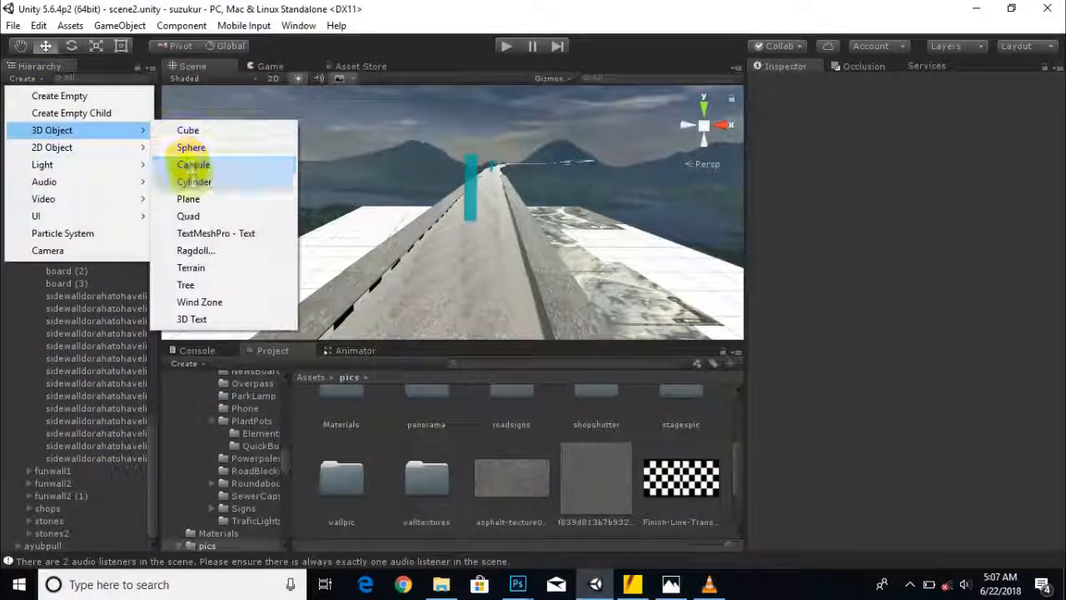
pyautogui.click(191, 179)
pyautogui.click(95, 48)
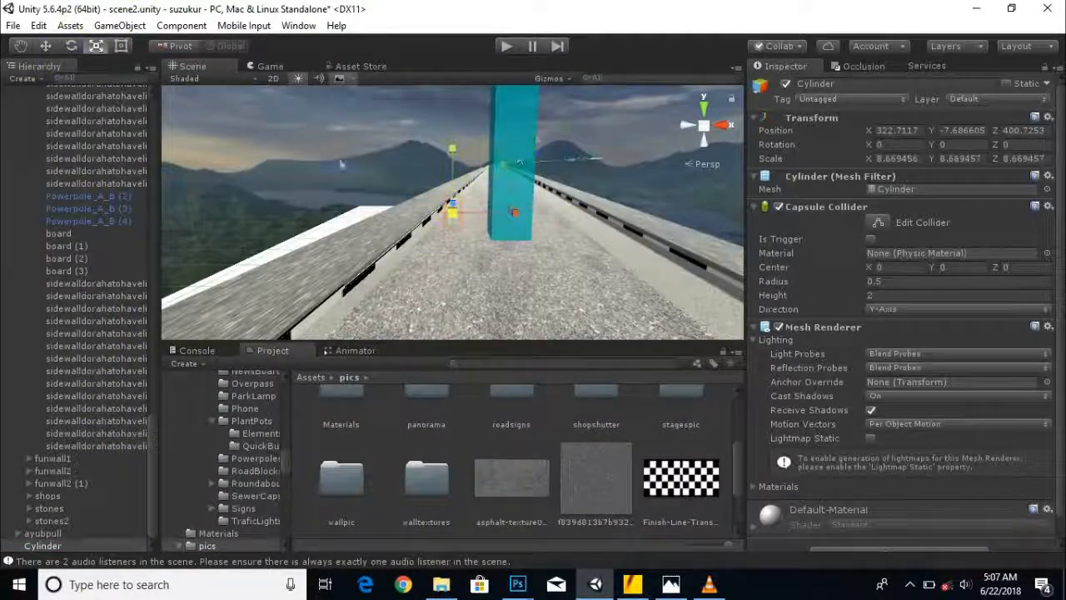
pyautogui.scroll(-10, 450, 181)
pyautogui.keyDown('alt'); pyautogui.moveTo(483, 190); pyautogui.dragTo(426, 210); pyautogui.keyUp('alt')
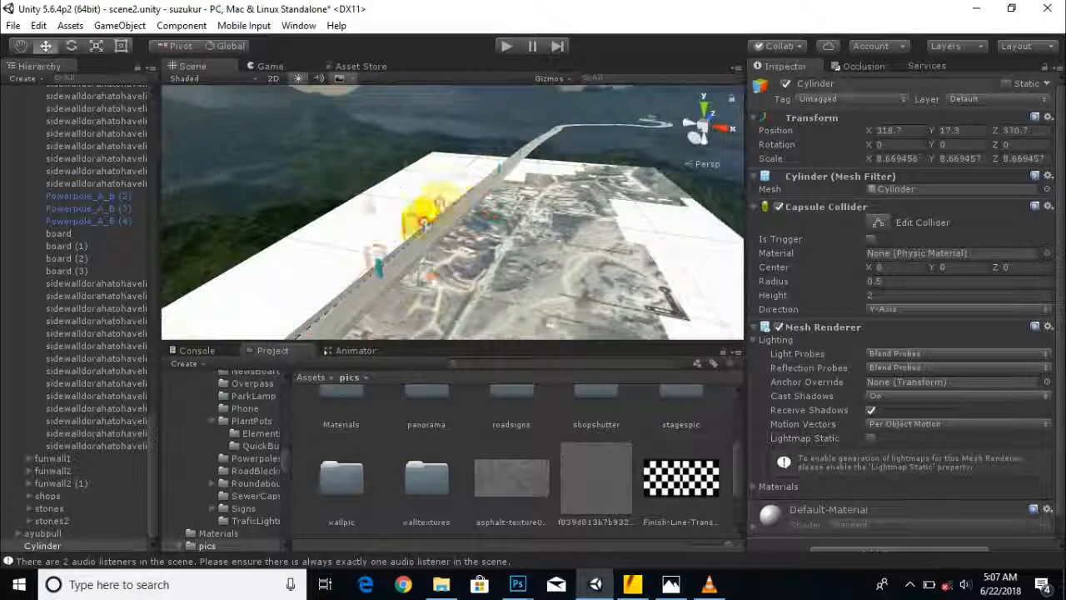
# Step: Nest the cylinder under ayubpull and shrink it to a post of about 1.25 × 2.09 × 1.25 beside the road
pyautogui.click(54, 547)
pyautogui.moveTo(56, 549); pyautogui.dragTo(45, 534)
pyautogui.scroll(10, 405, 240)
pyautogui.moveTo(491, 203); pyautogui.dragTo(145, 120)
pyautogui.click(96, 47)
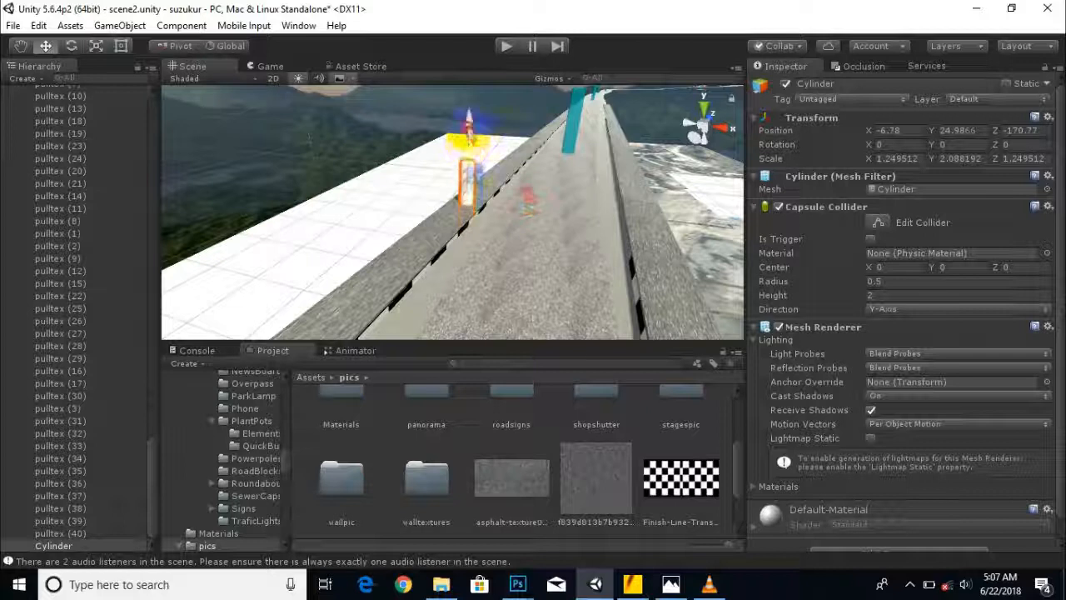
# Step: Stand the post on the near end of the sidewalk at about X -10.9, Y 26.79, Z -188.5
pyautogui.scroll(2, 510, 190)
pyautogui.moveTo(528, 206); pyautogui.dragTo(455, 229)
pyautogui.scroll(-6, 491, 196)
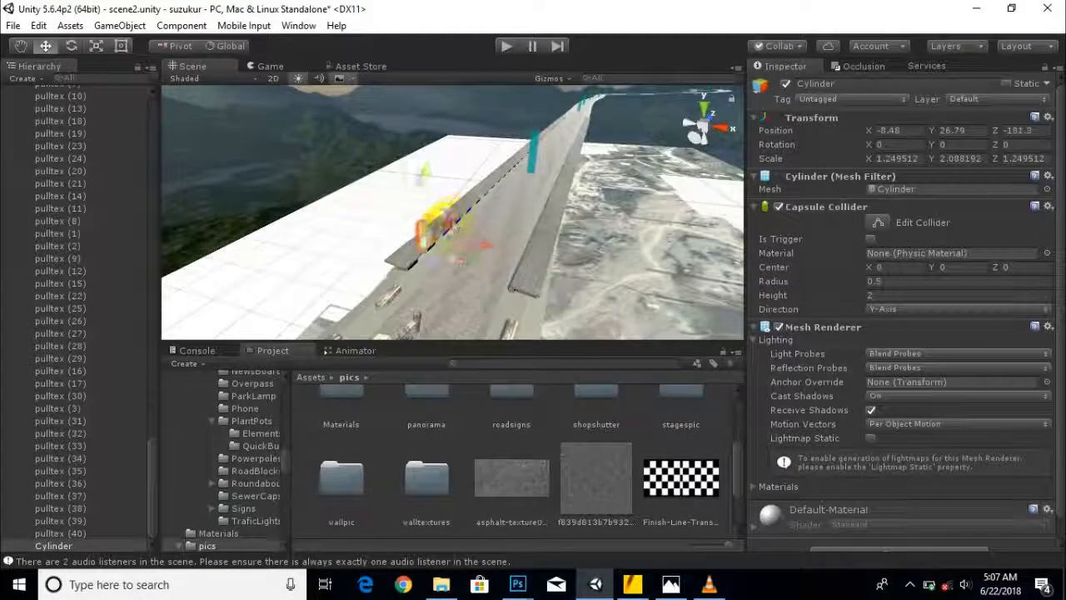
pyautogui.scroll(10, 456, 266)
# Step: Scale the post to about 0.65 × 1.54 × 0.65 and place a copy at about X -9.17, Y 26.67, Z -176.24
pyautogui.click(96, 47)
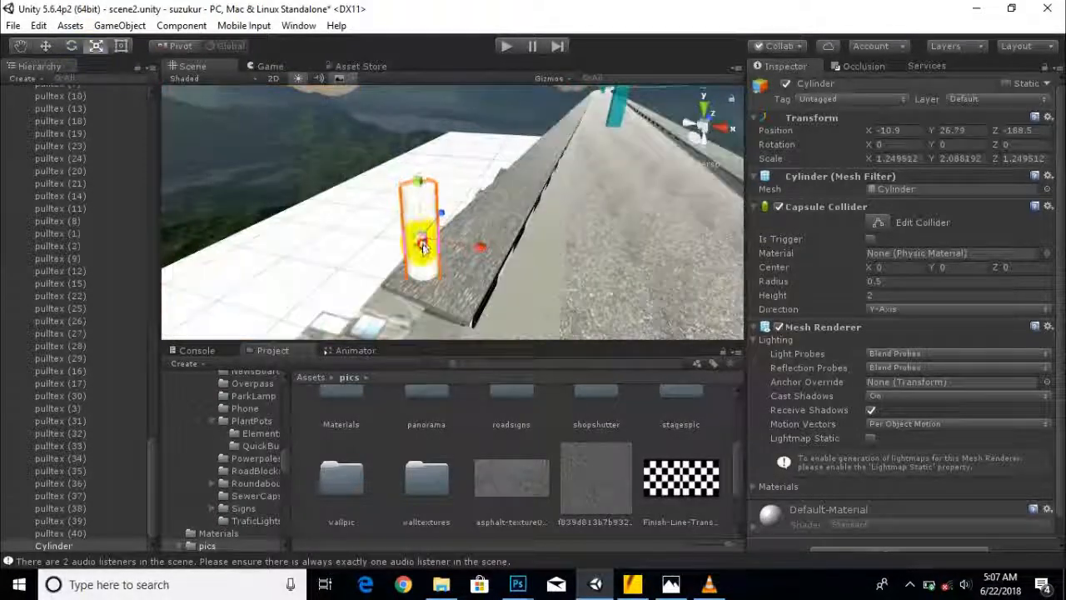
pyautogui.scroll(-5, 418, 173)
pyautogui.keyDown('alt'); pyautogui.moveTo(483, 229); pyautogui.dragTo(450, 241); pyautogui.keyUp('alt')
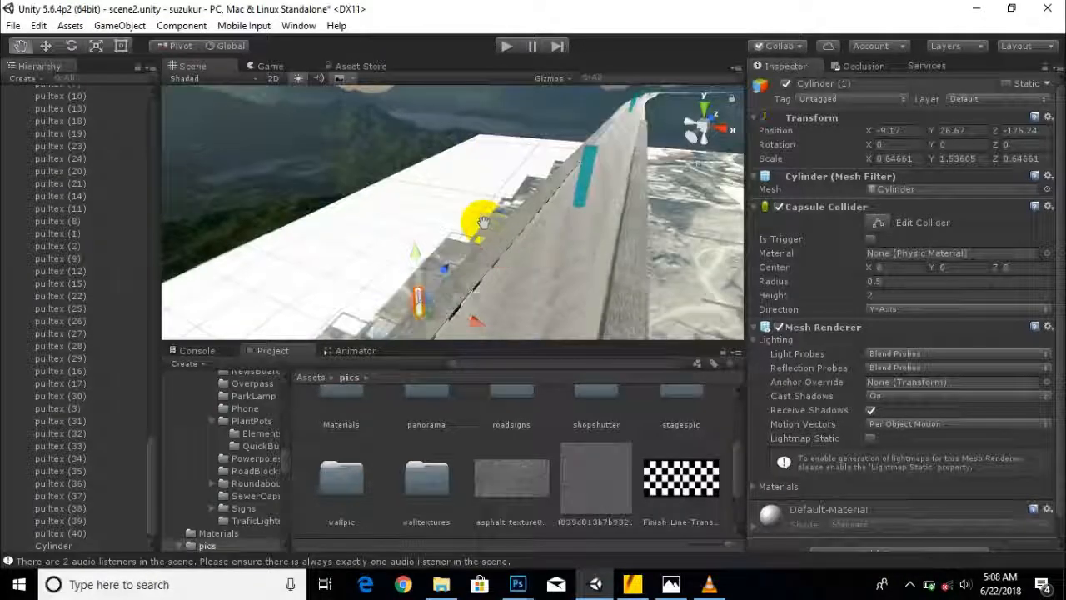
pyautogui.keyDown('ctrl'); pyautogui.click(74, 534); pyautogui.keyUp('ctrl')
pyautogui.scroll(5, 456, 233)
pyautogui.click(448, 236)
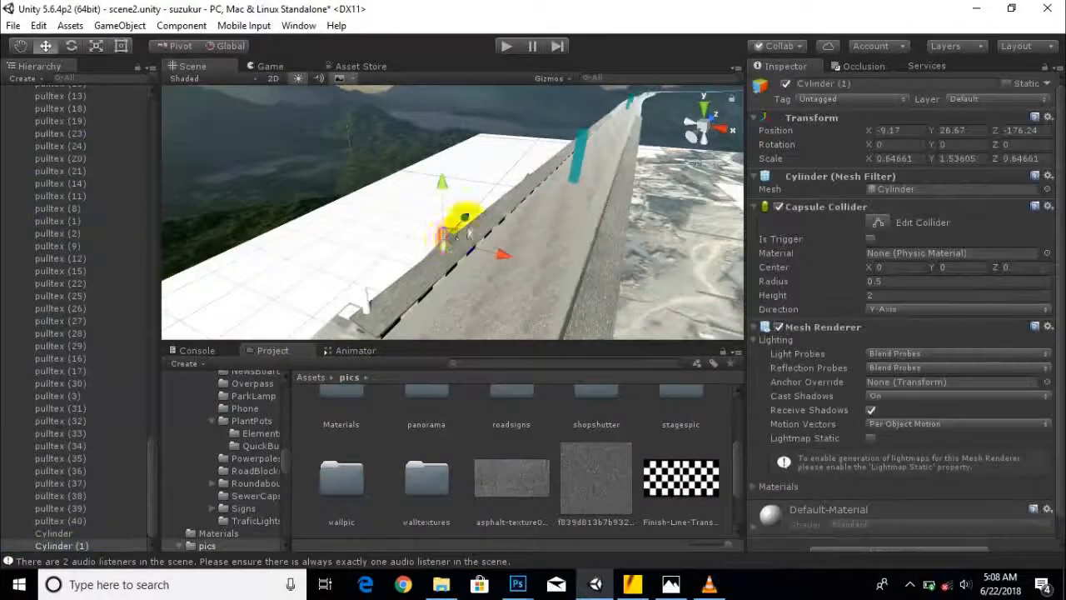
# Step: Duplicate the pair of posts further along the sidewalk edge at about Y 26.74, and again at about Y 26.68
pyautogui.keyDown('ctrl'); pyautogui.click(90, 533); pyautogui.keyUp('ctrl')
pyautogui.hotkey('ctrl', 'd')
pyautogui.moveTo(575, 183); pyautogui.dragTo(482, 259, button='middle')
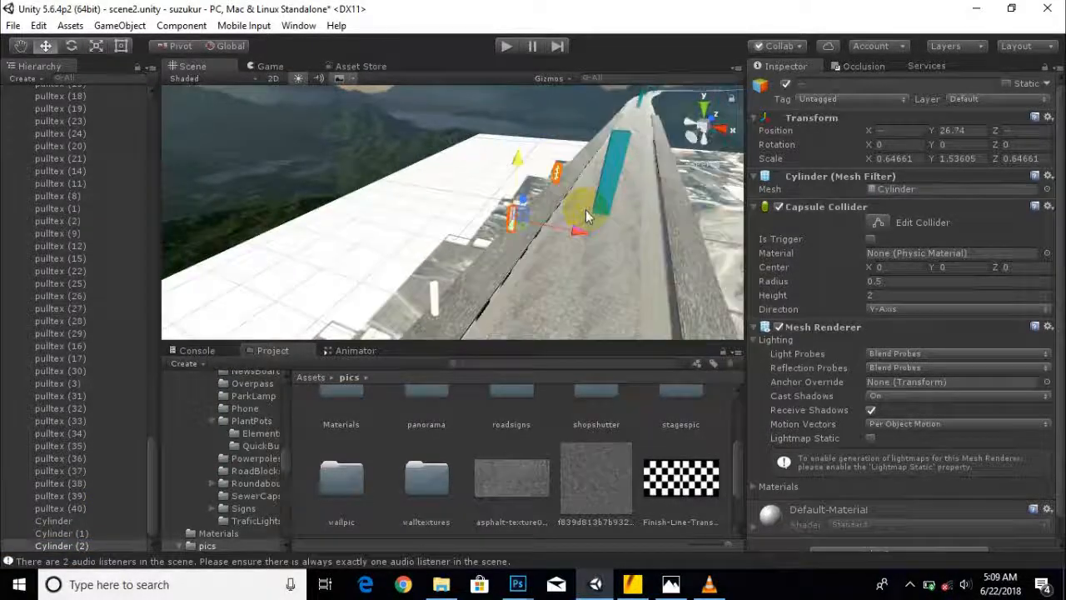
pyautogui.hotkey('ctrl', 'd')
pyautogui.moveTo(586, 213); pyautogui.dragTo(367, 243, button='middle')
pyautogui.scroll(-3, 501, 193)
pyautogui.moveTo(502, 193); pyautogui.dragTo(581, 158, button='middle')
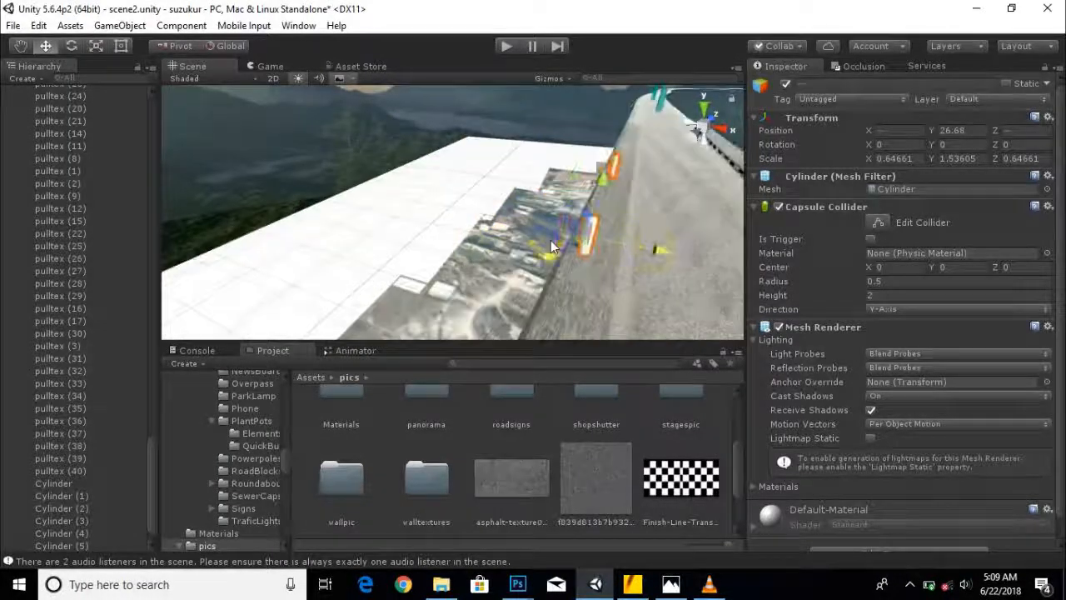
# Step: Duplicate the pair of posts again and set the copies further along the sidewalk edge at about Y 26.81
pyautogui.moveTo(612, 203); pyautogui.dragTo(464, 273, button='middle')
pyautogui.hotkey('ctrl', 'd')
pyautogui.moveTo(464, 273); pyautogui.dragTo(511, 225)
pyautogui.moveTo(511, 226); pyautogui.dragTo(481, 240, button='middle')
pyautogui.scroll(2, 533, 229)
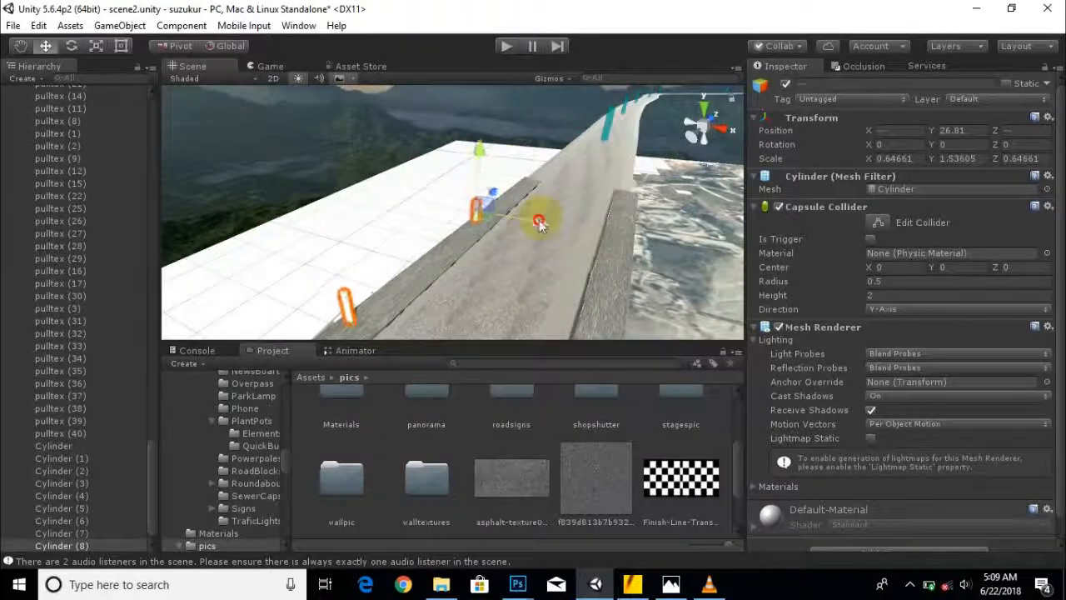
# Step: Duplicate a single post at the far end of the sidewalk, at about X 15, Y 26.4, Z 8.3, and deselect it
pyautogui.scroll(1, 386, 209)
pyautogui.moveTo(480, 158); pyautogui.dragTo(561, 155)
pyautogui.click(476, 207)
pyautogui.hotkey('ctrl', 'd')
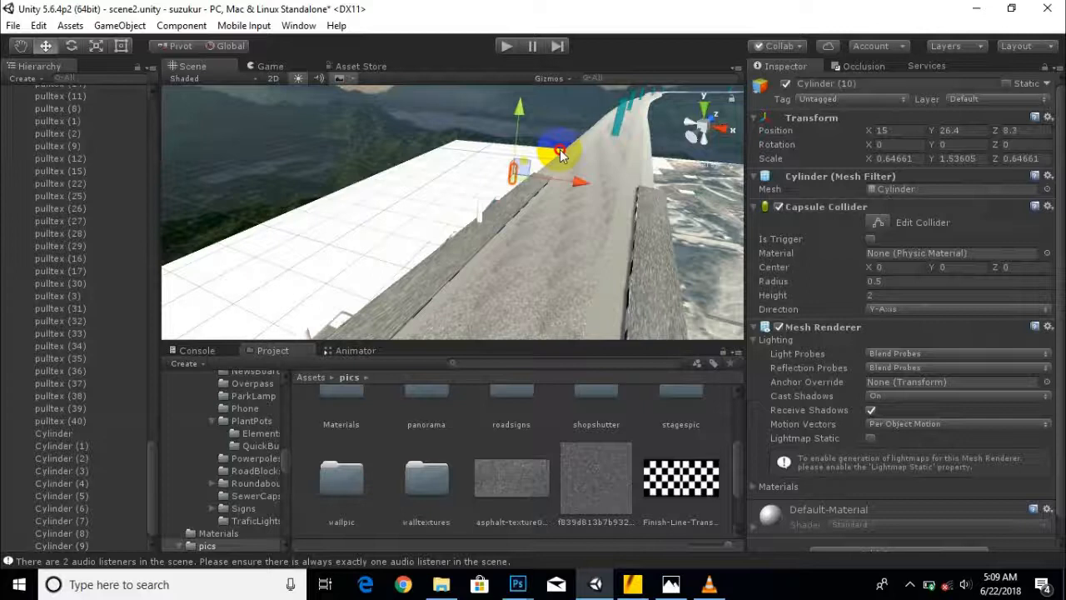
pyautogui.click(464, 219)
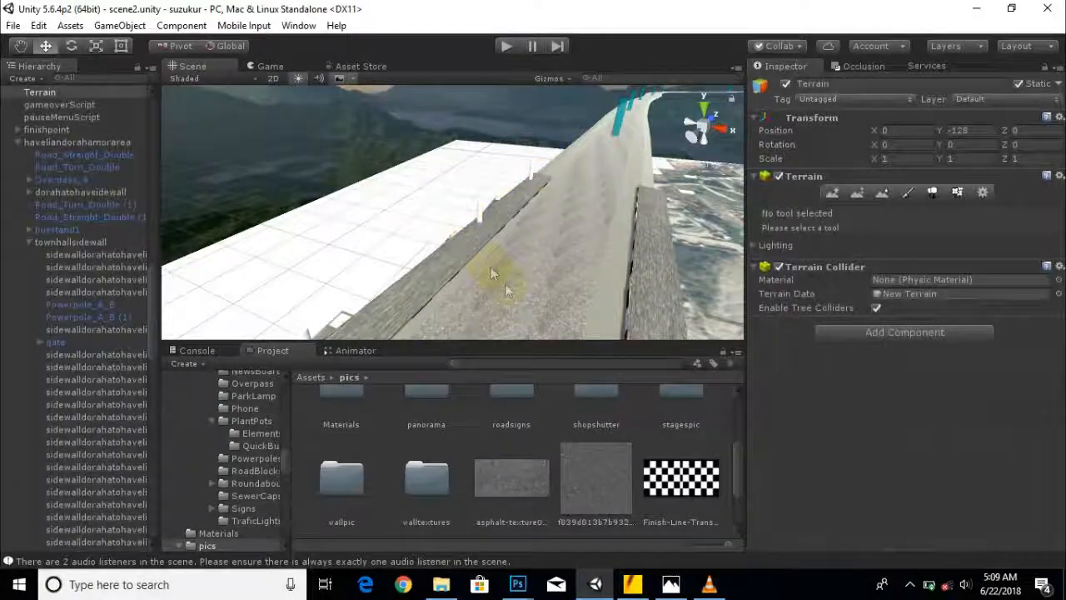
# Step: Duplicate the post near X 6.41, Z -69, turn the copy to about -91.26 on X and reshape it to about 0.145 × 7.5 × 0.145
pyautogui.scroll(4, 424, 312)
pyautogui.click(306, 313)
pyautogui.hotkey('ctrl', 'd')
pyautogui.moveTo(348, 293); pyautogui.dragTo(472, 182)
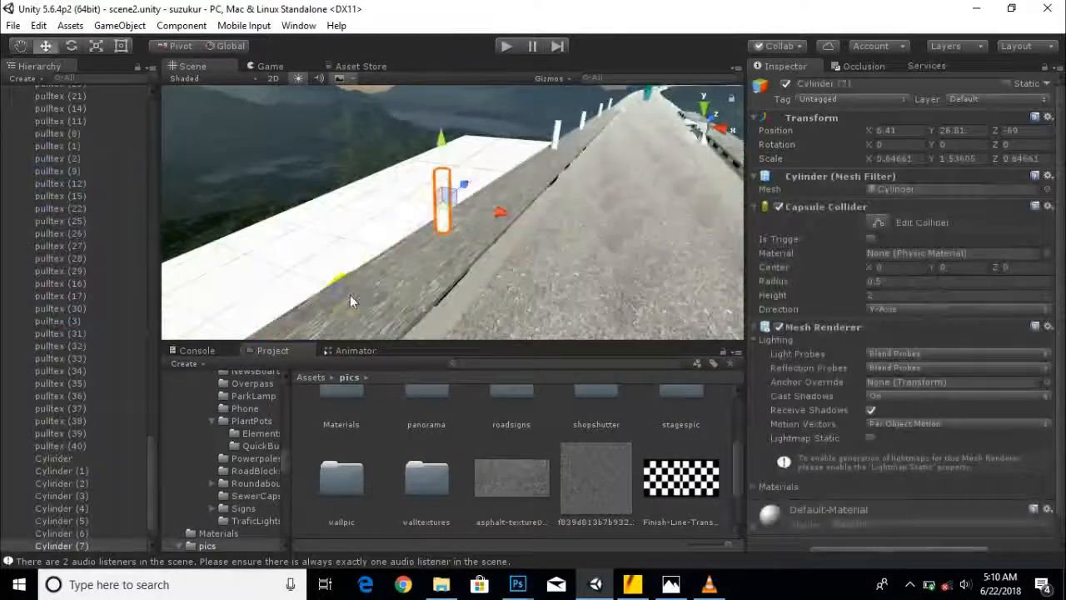
pyautogui.press('e')
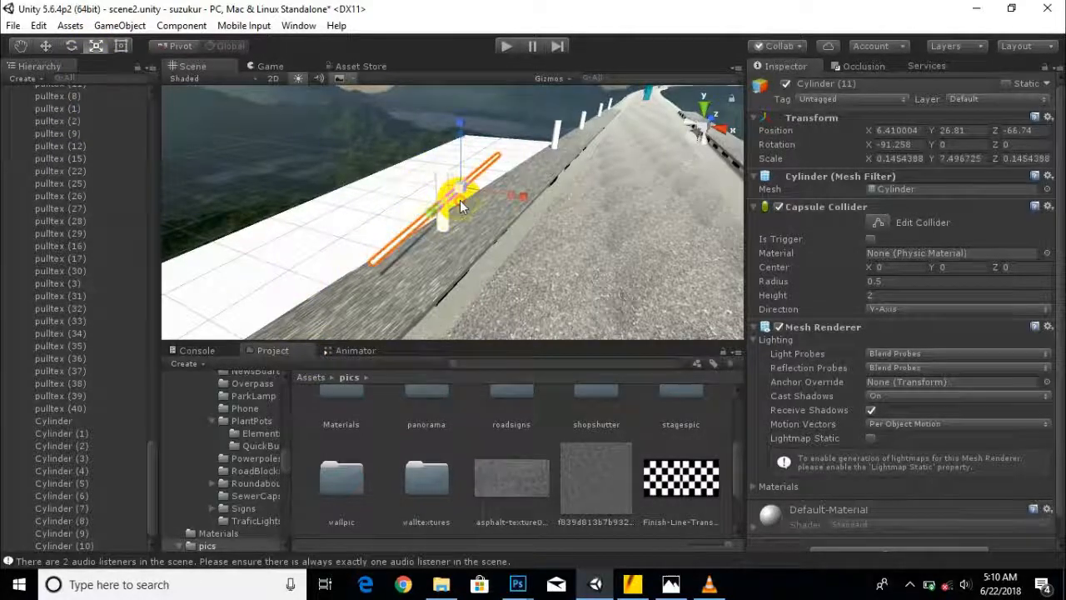
# Step: Try stretching the rail to about 61.6 on Y and moving it to about X -9.7, Y 30.6, Z -126.1
pyautogui.scroll(-3, 398, 242)
pyautogui.moveTo(400, 246); pyautogui.dragTo(476, 207, button='middle')
pyautogui.moveTo(510, 186); pyautogui.dragTo(500, 205)
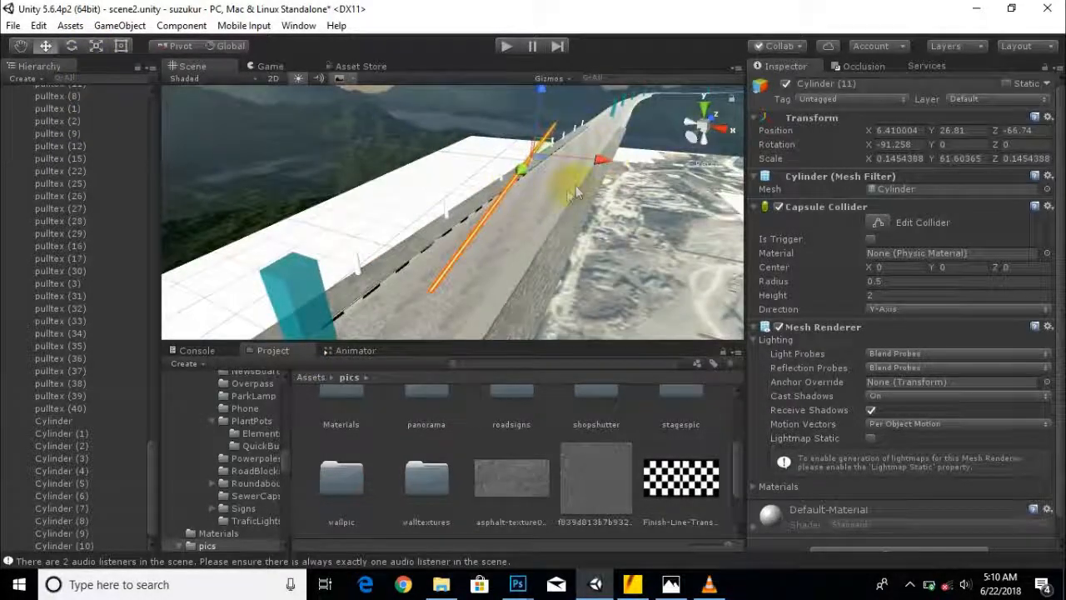
pyautogui.moveTo(566, 169); pyautogui.dragTo(369, 283)
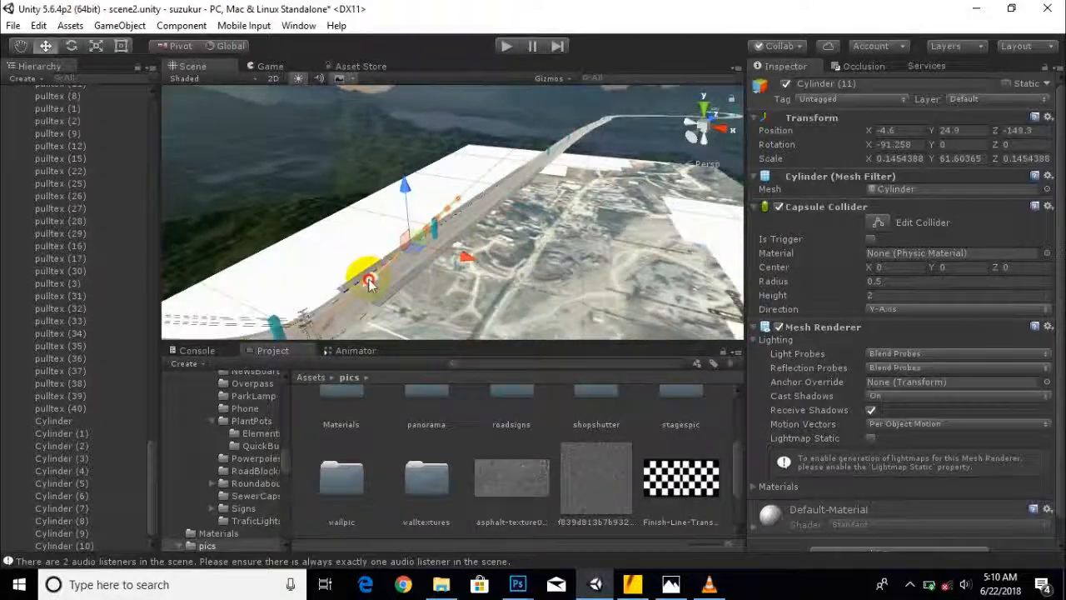
pyautogui.moveTo(427, 171); pyautogui.dragTo(423, 162)
pyautogui.press('f')
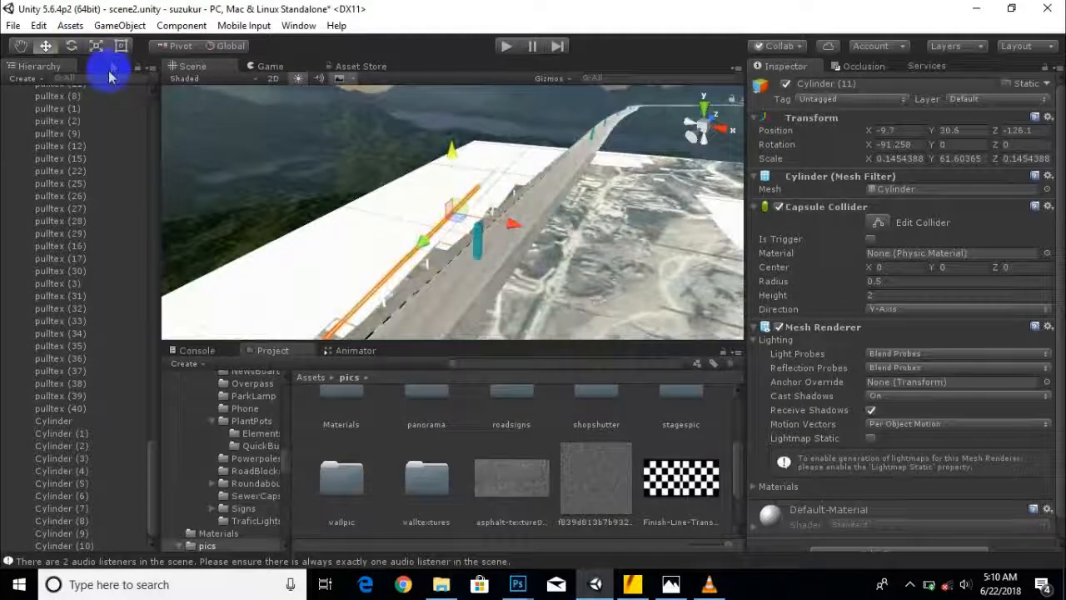
# Step: Shorten the rail to about 22.12 on Y and shift it towards the end posts, to about X -1.7, Y 29.8, Z -160.8
pyautogui.moveTo(513, 227); pyautogui.dragTo(528, 231)
pyautogui.moveTo(438, 248); pyautogui.dragTo(404, 300)
pyautogui.moveTo(406, 300); pyautogui.dragTo(457, 223, button='middle')
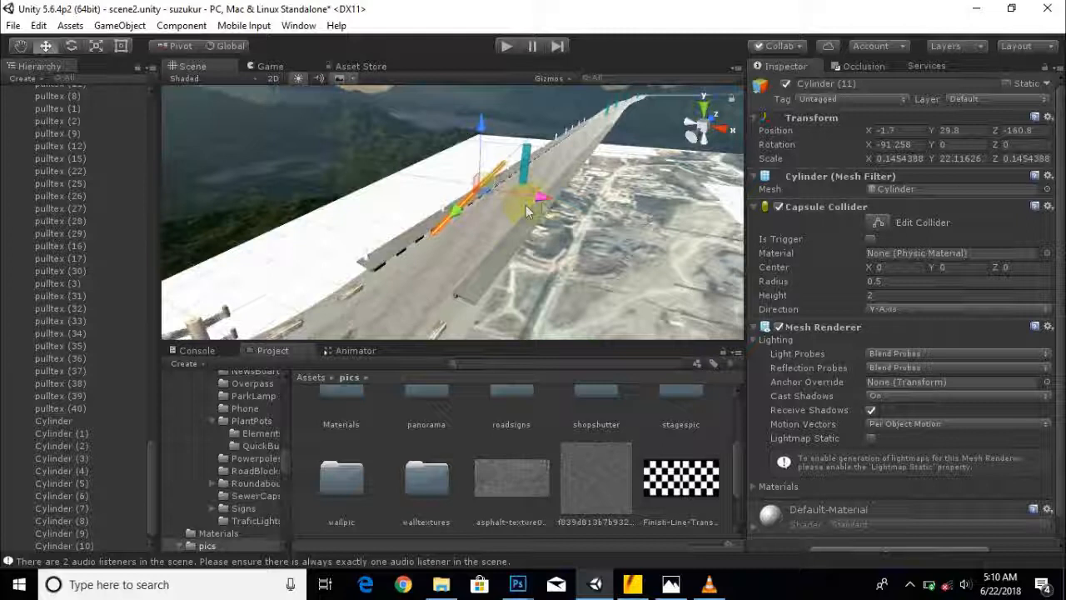
pyautogui.moveTo(429, 136); pyautogui.dragTo(428, 146)
pyautogui.press('f')
# Step: Turn the rail to about -0.15 on Y and 4.92 on Z and move it to about X -9.36, Y 28.03, Z -167.34
pyautogui.keyDown('alt'); pyautogui.moveTo(454, 218); pyautogui.dragTo(533, 159); pyautogui.keyUp('alt')
pyautogui.click(72, 47)
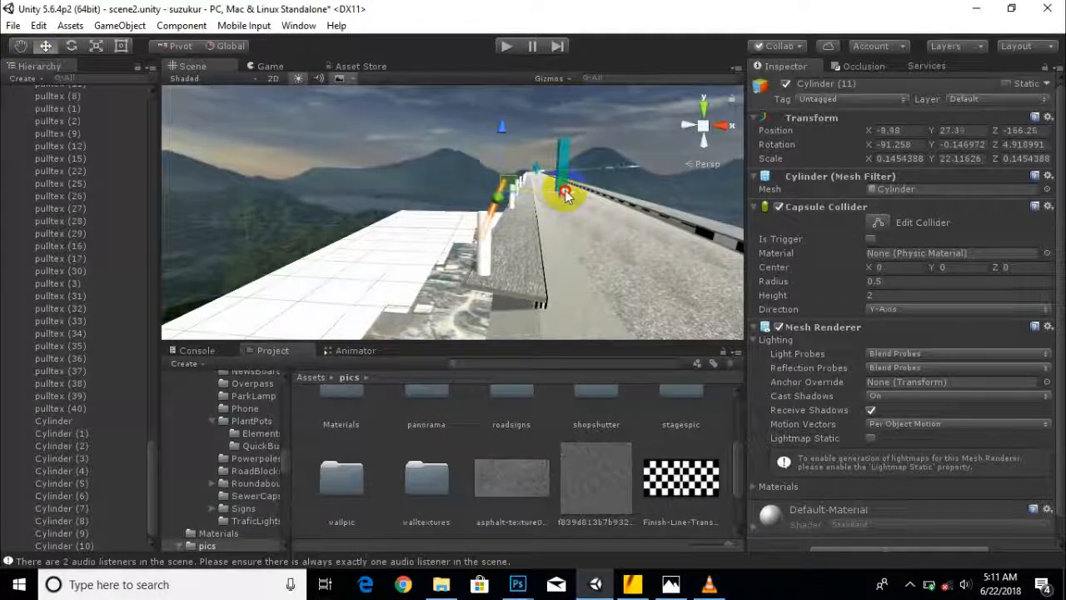
pyautogui.moveTo(566, 194); pyautogui.dragTo(578, 195)
pyautogui.keyDown('alt'); pyautogui.moveTo(578, 196); pyautogui.dragTo(485, 218); pyautogui.keyUp('alt')
pyautogui.keyDown('alt'); pyautogui.moveTo(505, 225); pyautogui.dragTo(545, 229); pyautogui.keyUp('alt')
pyautogui.moveTo(492, 122); pyautogui.dragTo(494, 130)
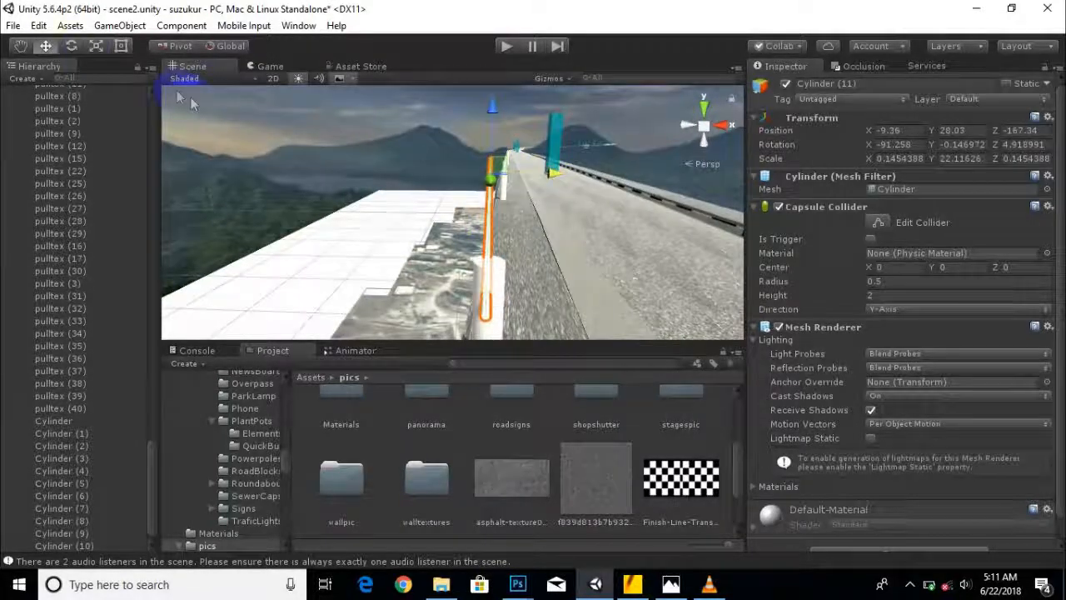
# Step: Turn the rail to about -0.24 on Y and shift it to about X -8.18 to line up with the posts
pyautogui.moveTo(541, 187); pyautogui.dragTo(576, 174)
pyautogui.click(45, 47)
pyautogui.click(745, 314)
pyautogui.press('e')
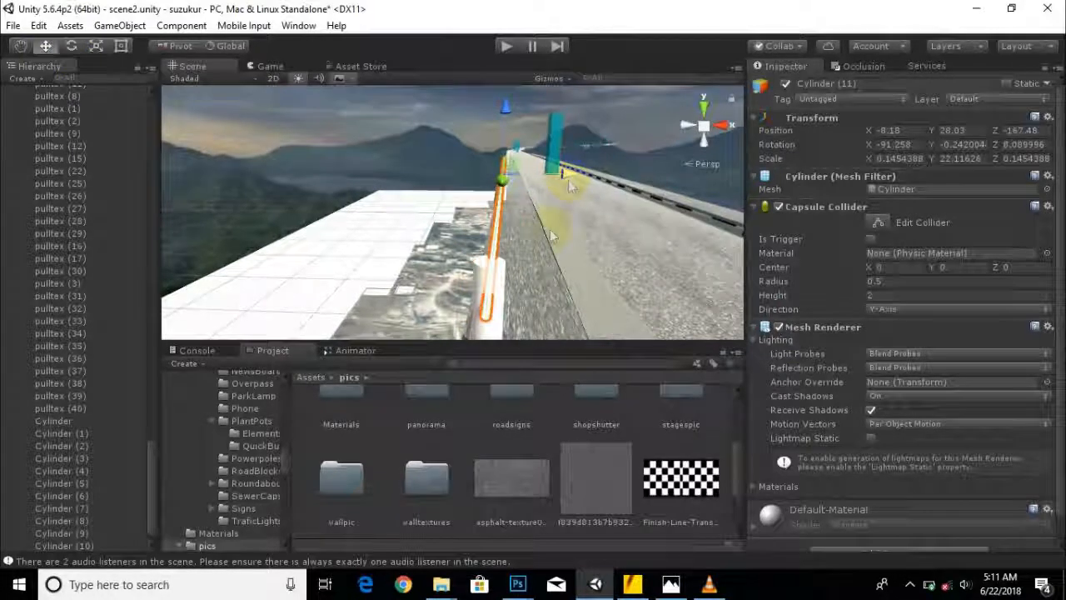
pyautogui.scroll(5, 568, 176)
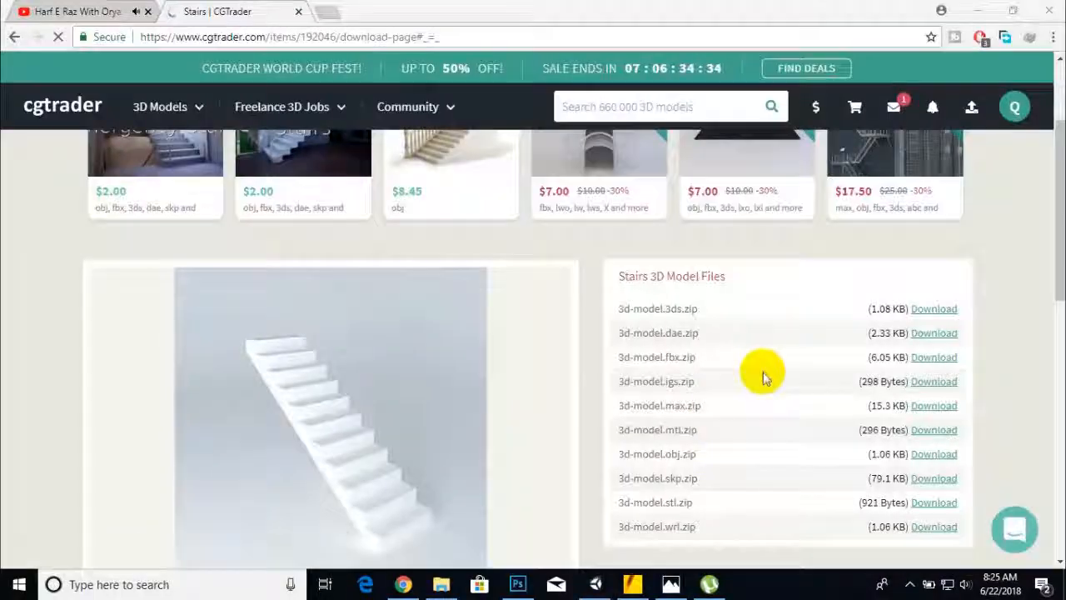
# Step: In the browser, request the FBX file of the CGTrader Stairs model and choose sharing on Facebook to unlock it
pyautogui.scroll(-2, 764, 377)
pyautogui.click(926, 204)
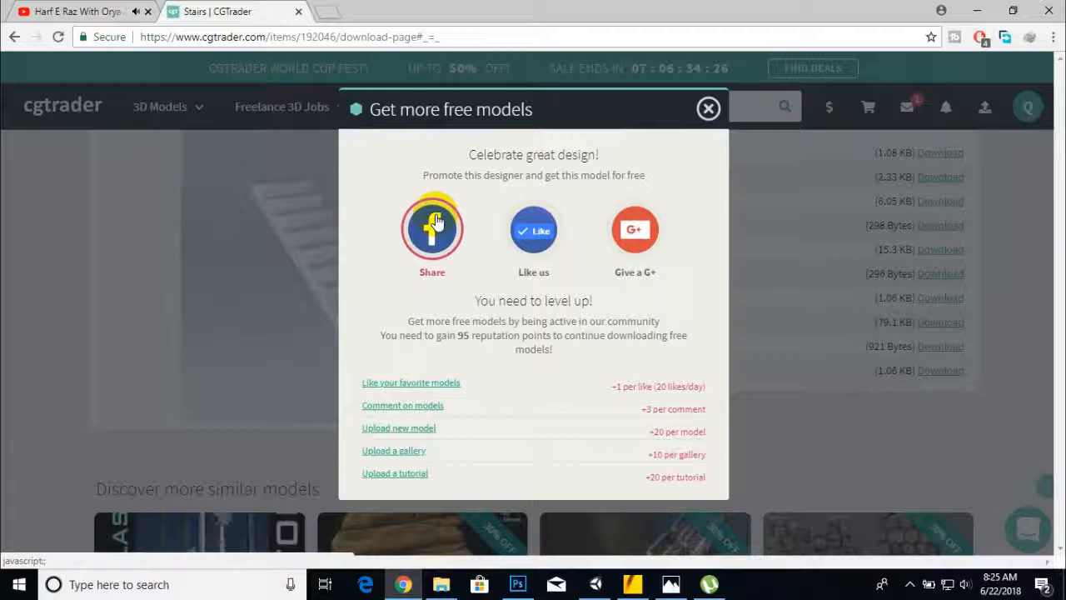
pyautogui.click(435, 223)
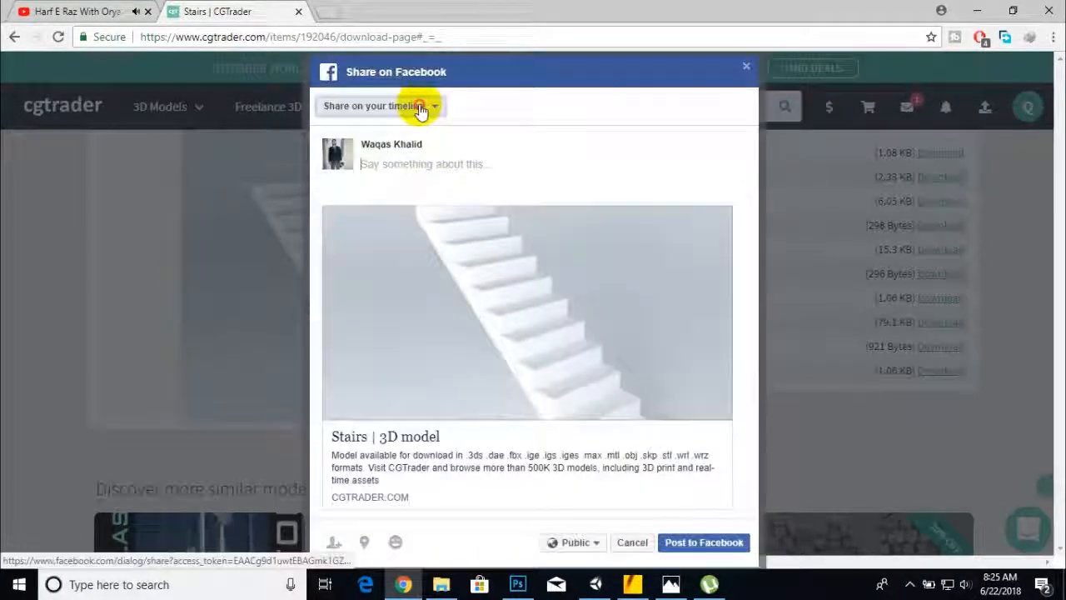
# Step: Share the Stairs model on a managed Facebook page, Dubai Hit, instead of the timeline
pyautogui.click(425, 106)
pyautogui.click(447, 204)
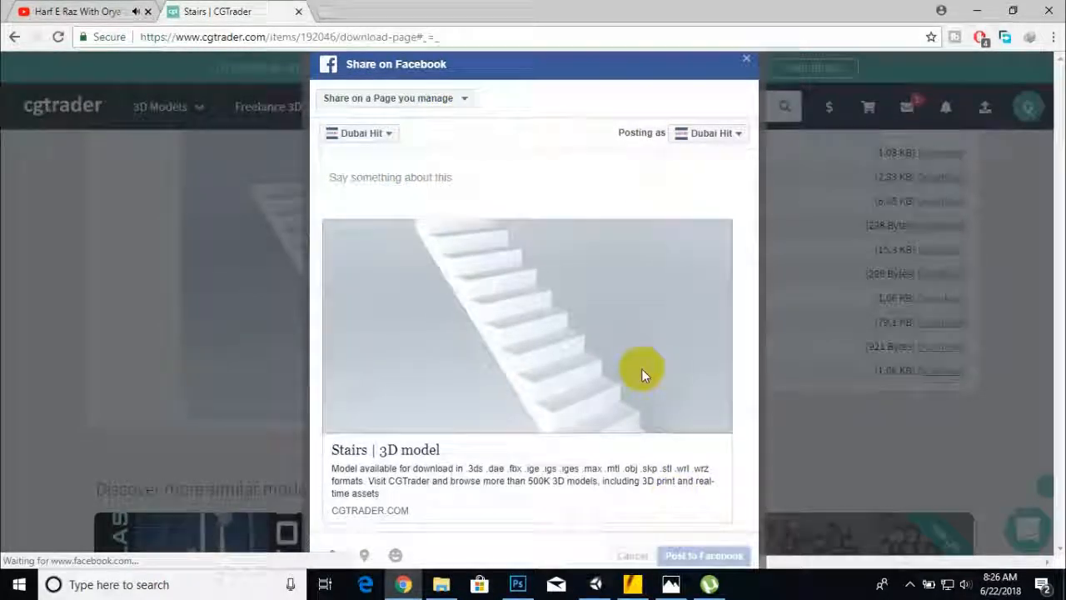
pyautogui.scroll(-2, 592, 402)
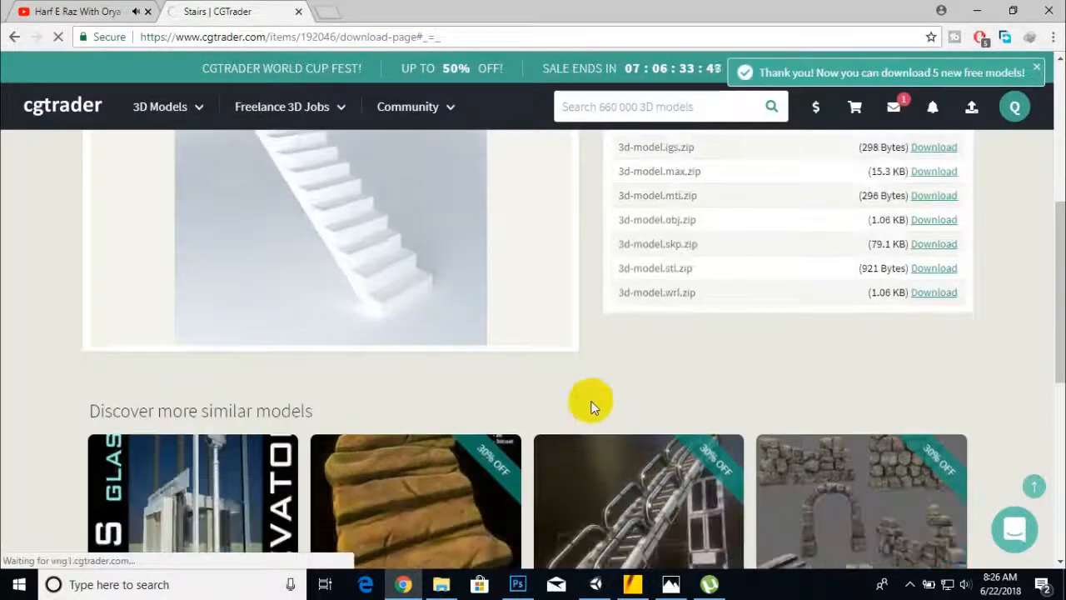
# Step: Download 3d-model.fbx.zip and open the Documents folder in a new File Explorer window
pyautogui.scroll(3, 621, 383)
pyautogui.click(924, 280)
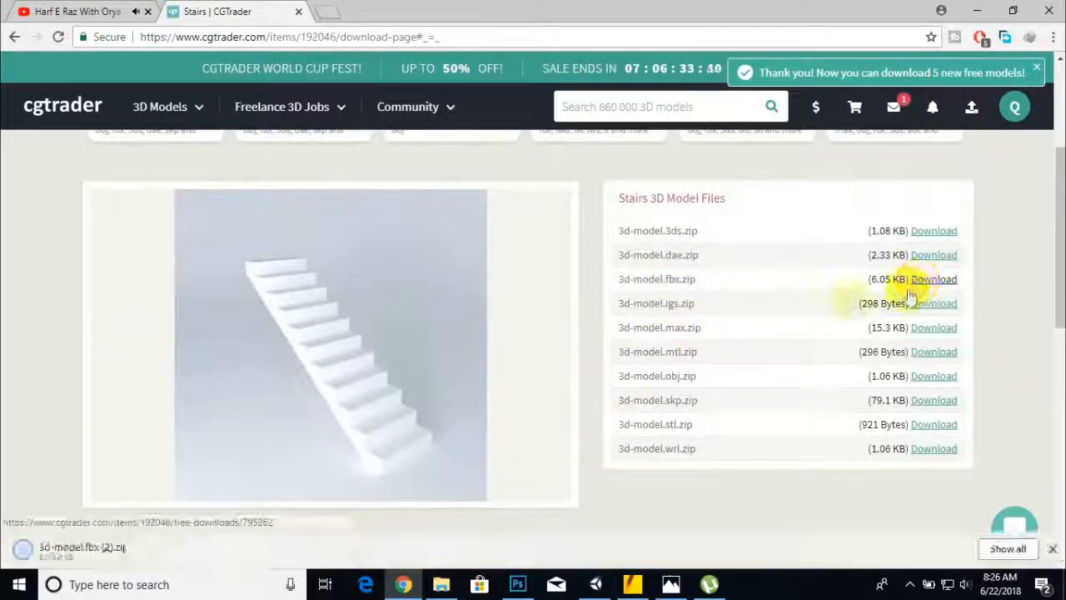
pyautogui.click(442, 583)
pyautogui.rightClick(78, 215)
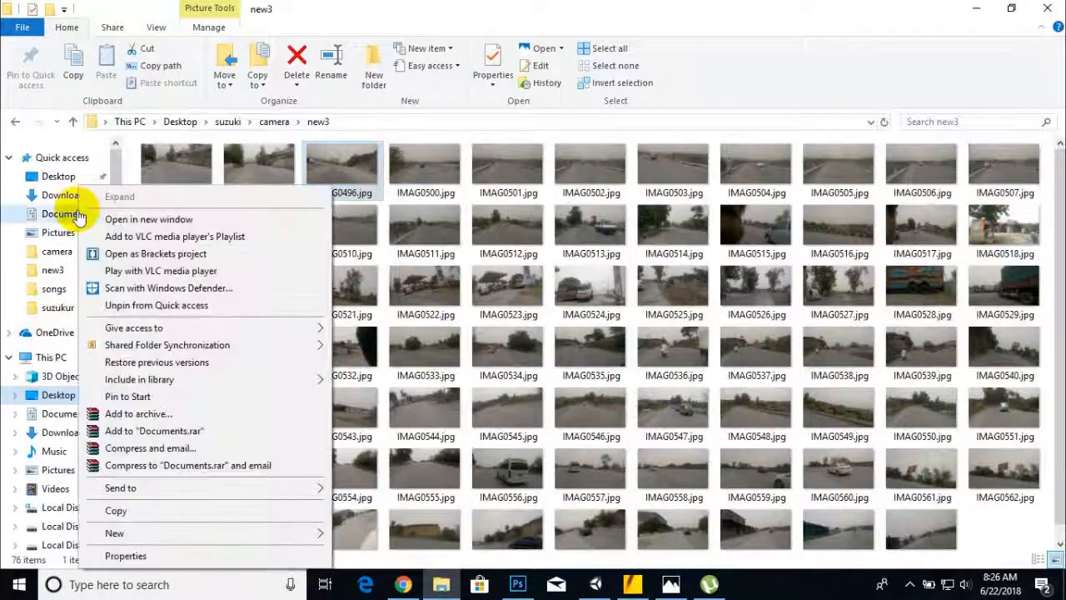
pyautogui.click(403, 584)
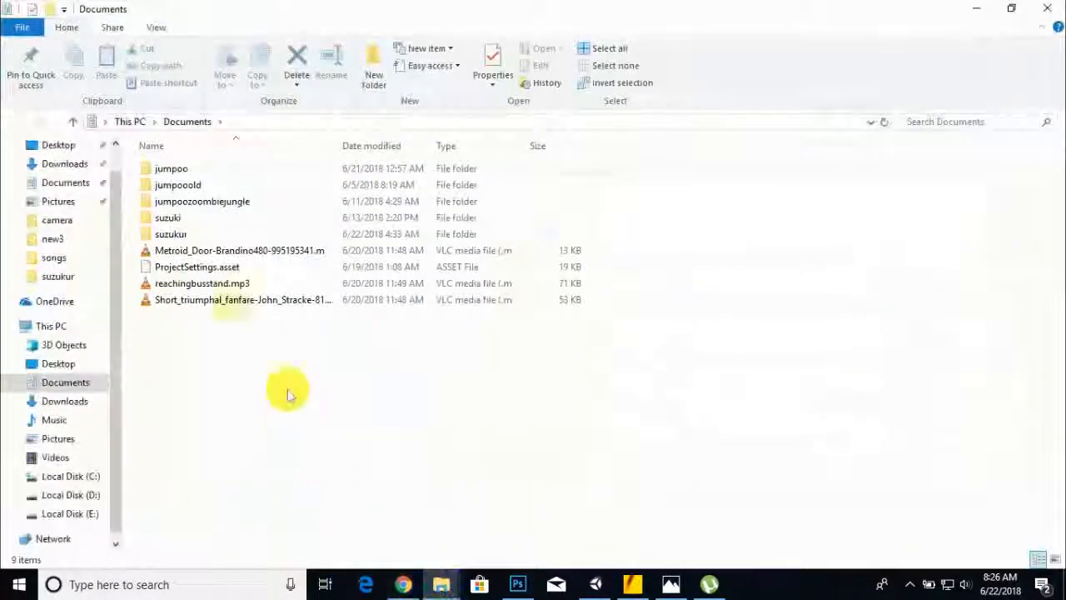
# Step: Copy the downloaded 3d-model.fbx (2).zip into the suzukur project's Assets/customassets folder
pyautogui.doubleClick(170, 234)
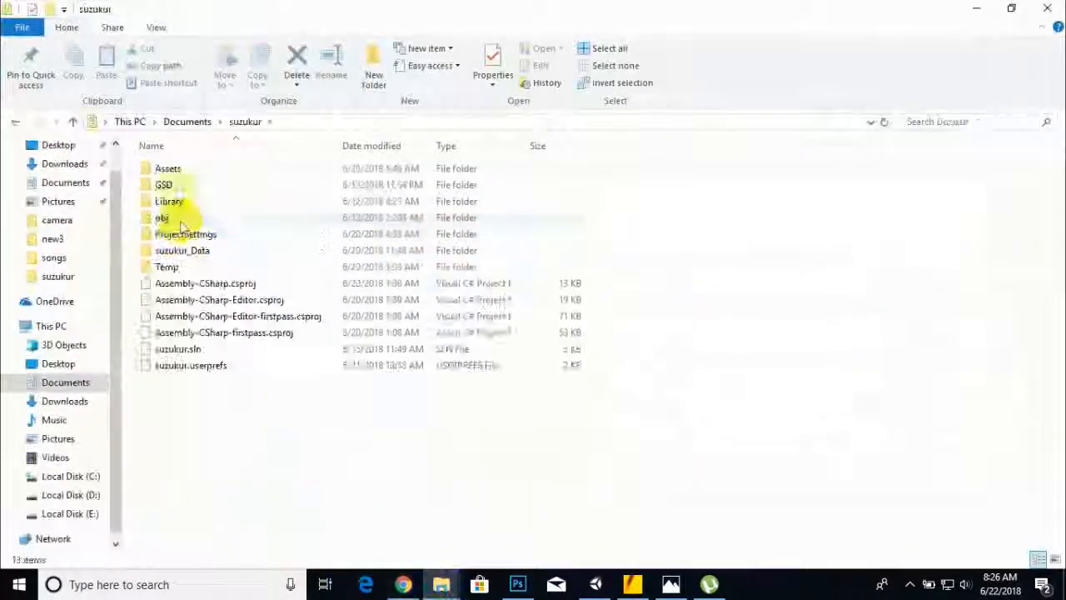
pyautogui.doubleClick(166, 167)
pyautogui.doubleClick(171, 199)
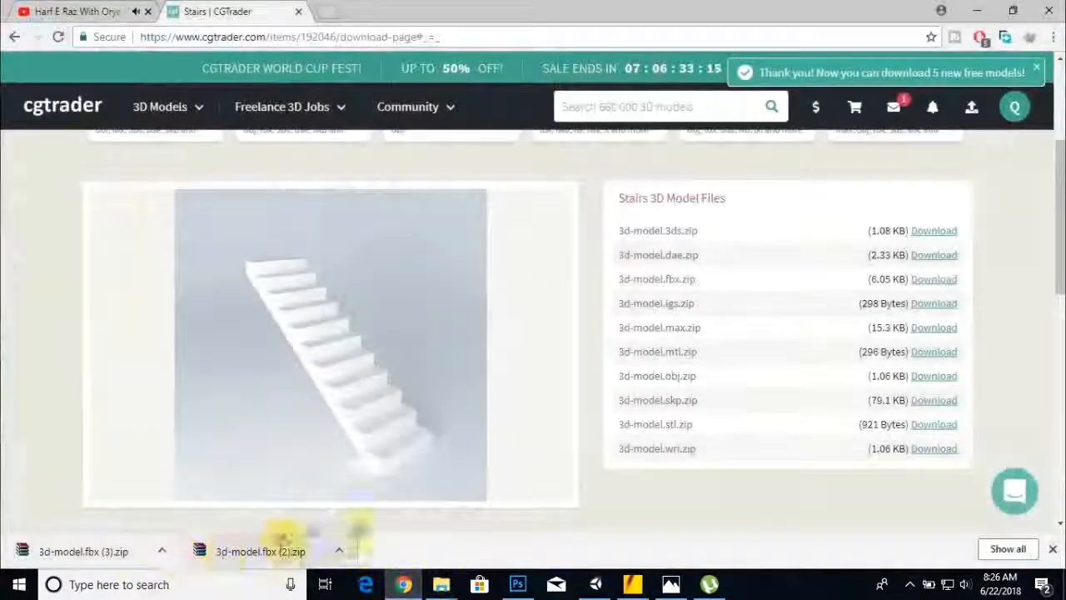
pyautogui.moveTo(260, 550); pyautogui.dragTo(297, 333)
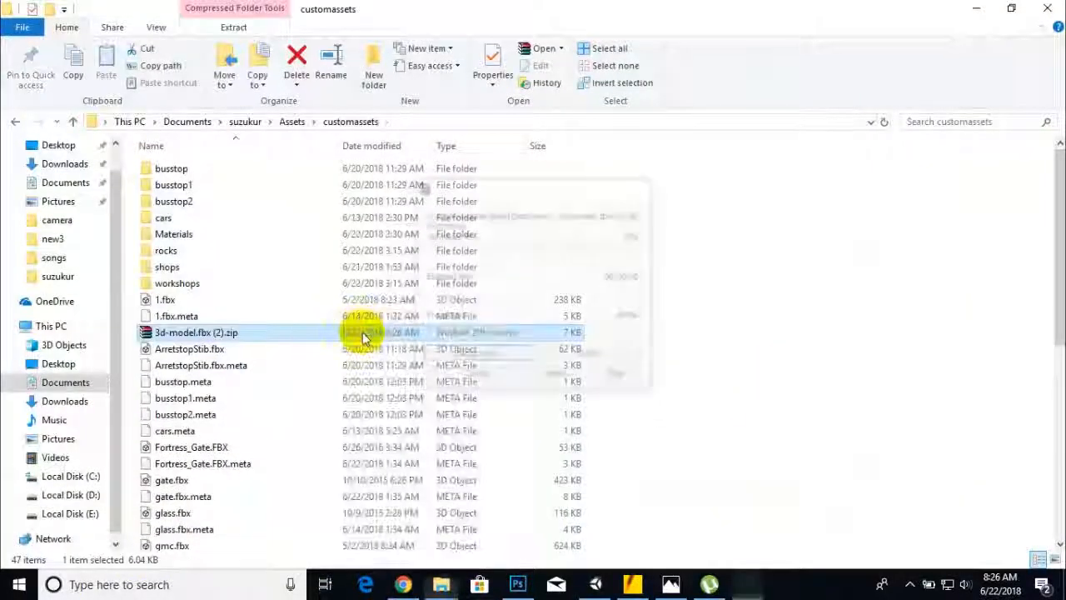
# Step: Rename the folder extracted from the archive in customassets as stairs and open it
pyautogui.rightClick(212, 168)
pyautogui.click(288, 533)
pyautogui.write('stairs')
pyautogui.press('Return')
pyautogui.doubleClick(198, 284)
# Step: Close the CGTrader Stairs page and switch back to Unity
pyautogui.click(403, 584)
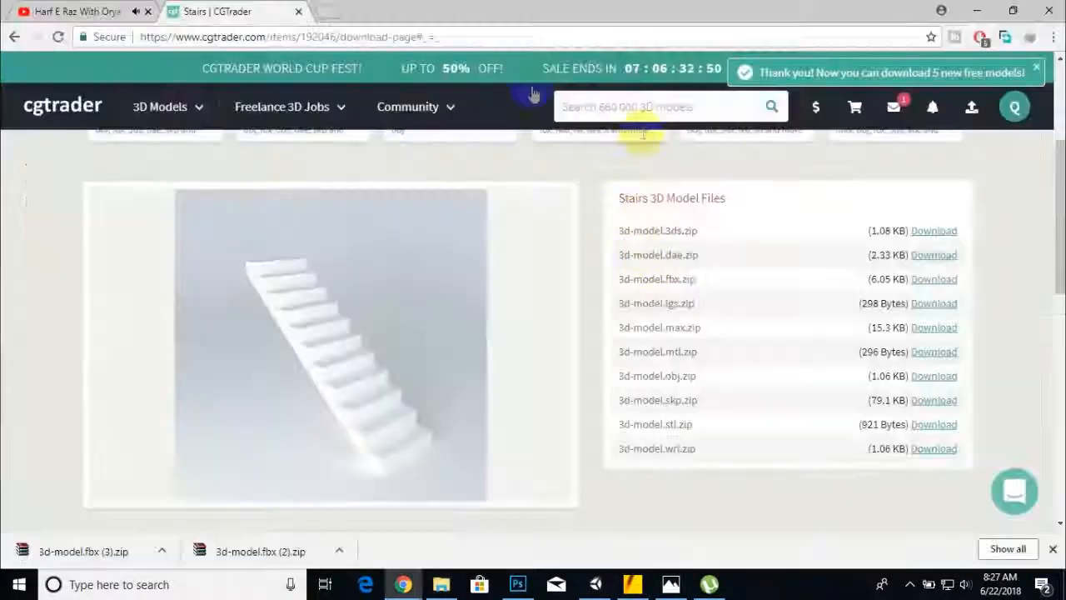
pyautogui.click(295, 11)
pyautogui.click(977, 10)
pyautogui.click(593, 584)
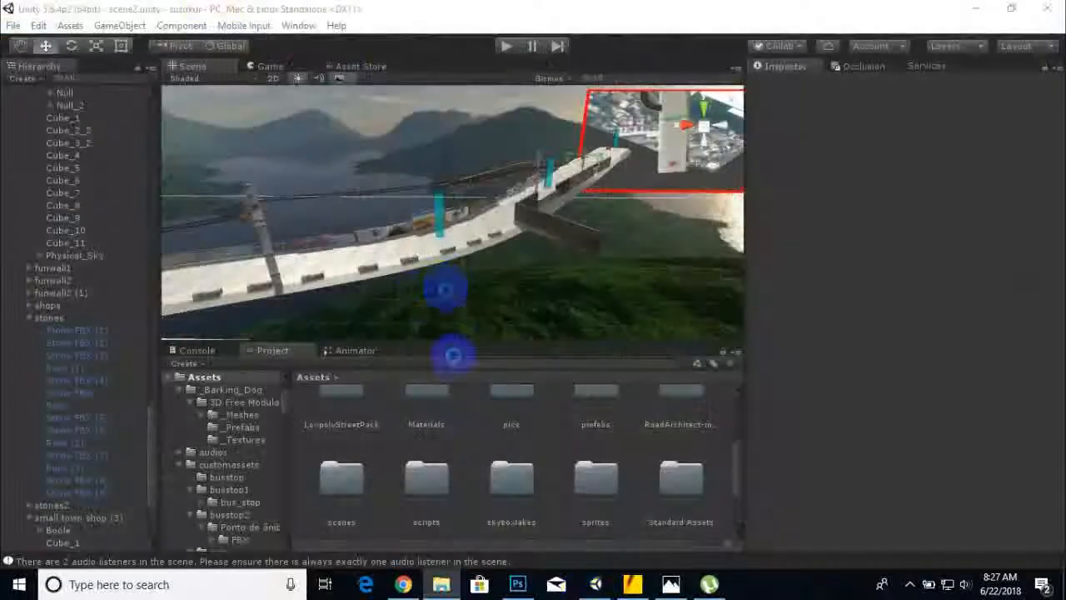
# Step: Place the 3d-model asset from customassets/stairs on the road and raise it to about Y 23.01
pyautogui.scroll(-5, 450, 289)
pyautogui.scroll(5, 444, 451)
pyautogui.doubleClick(510, 425)
pyautogui.scroll(-2, 511, 432)
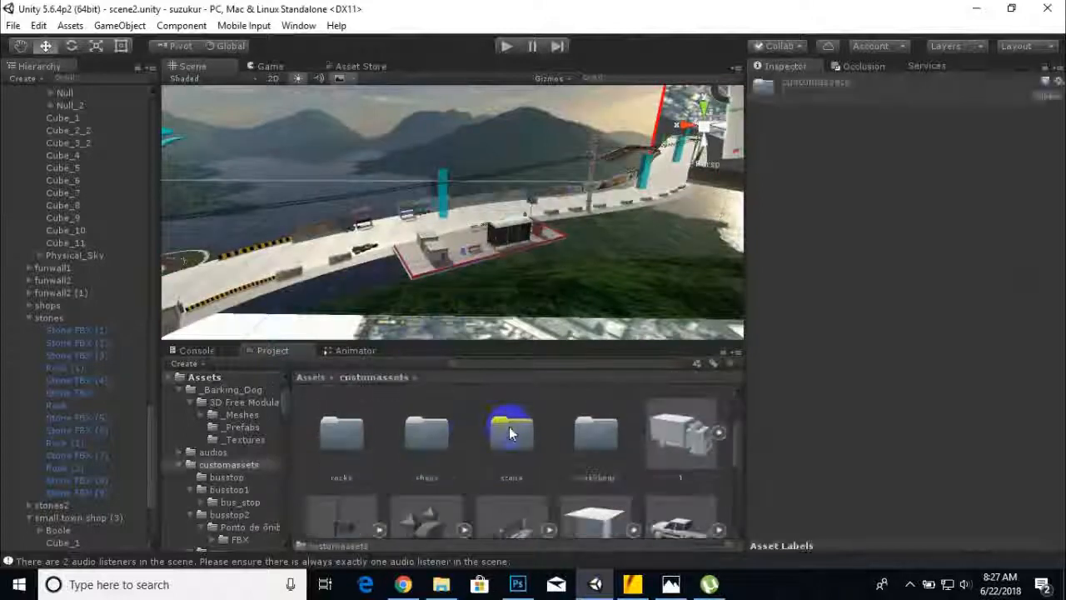
pyautogui.doubleClick(511, 432)
pyautogui.moveTo(342, 430); pyautogui.dragTo(378, 249)
pyautogui.press('f')
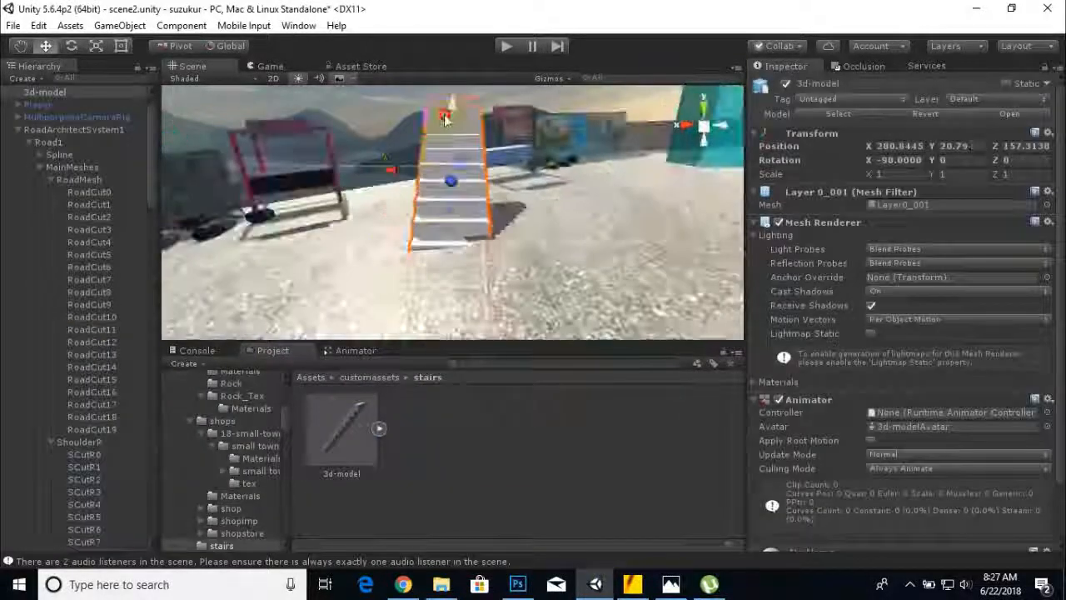
pyautogui.moveTo(445, 119); pyautogui.dragTo(435, 91)
# Step: Try materials from the customassets Materials folder on the stairs model
pyautogui.click(311, 377)
pyautogui.doubleClick(505, 428)
pyautogui.scroll(-2, 464, 444)
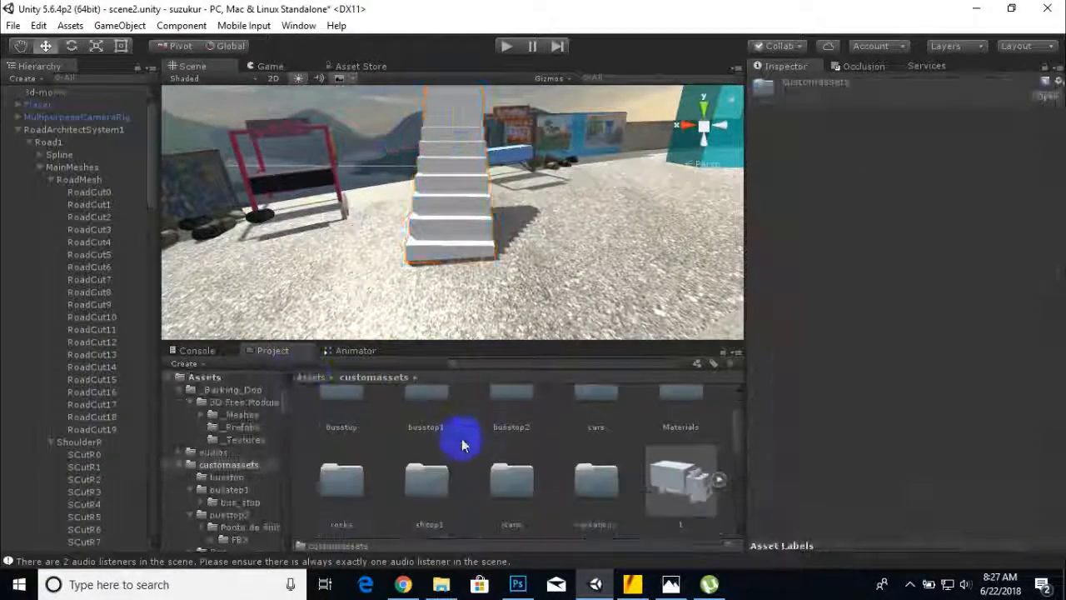
pyautogui.doubleClick(681, 429)
pyautogui.click(436, 231)
pyautogui.scroll(-2, 488, 280)
pyautogui.scroll(-4, 498, 466)
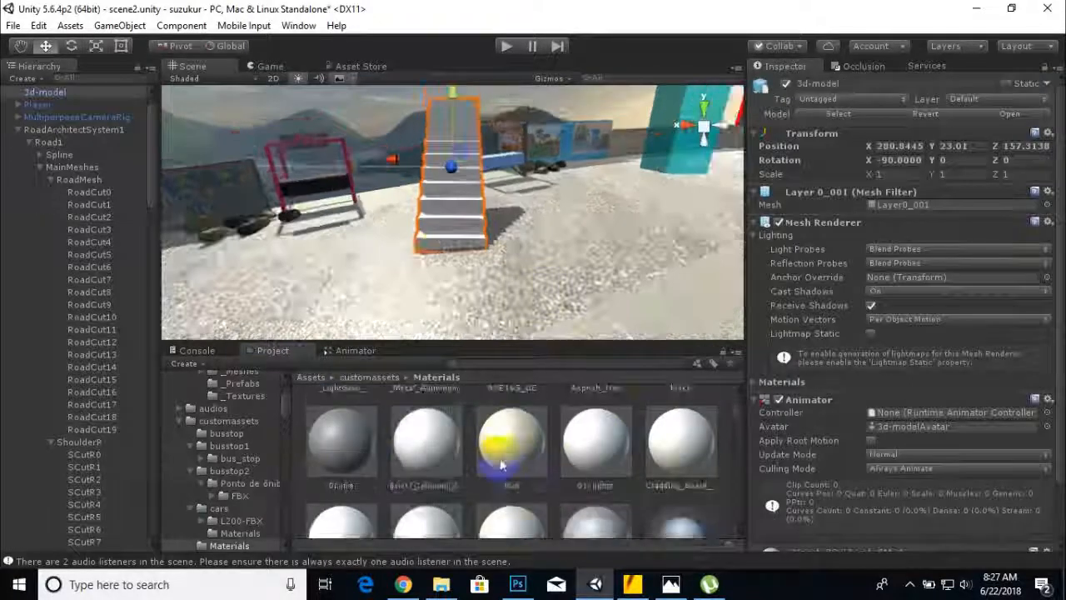
pyautogui.scroll(-1, 464, 284)
pyautogui.moveTo(510, 445); pyautogui.dragTo(455, 184)
pyautogui.scroll(-5, 533, 466)
pyautogui.scroll(1, 435, 416)
pyautogui.moveTo(342, 443); pyautogui.dragTo(454, 179)
# Step: Open the walltextures folder inside pics in the project assets
pyautogui.click(370, 378)
pyautogui.click(315, 381)
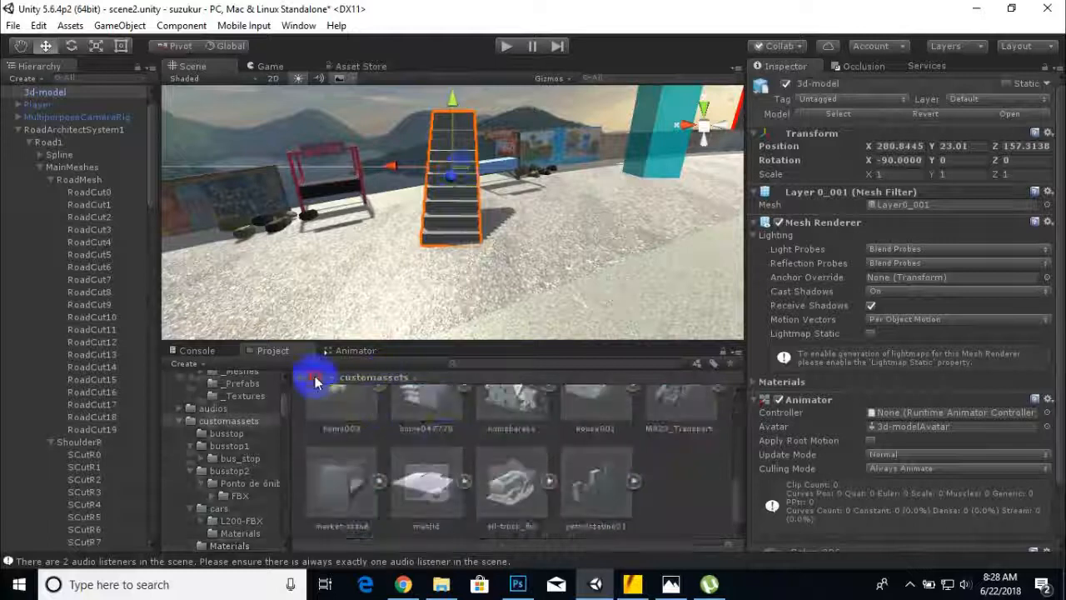
pyautogui.click(340, 487)
pyautogui.scroll(3, 568, 468)
pyautogui.doubleClick(517, 440)
pyautogui.scroll(-1, 516, 459)
pyautogui.click(440, 491)
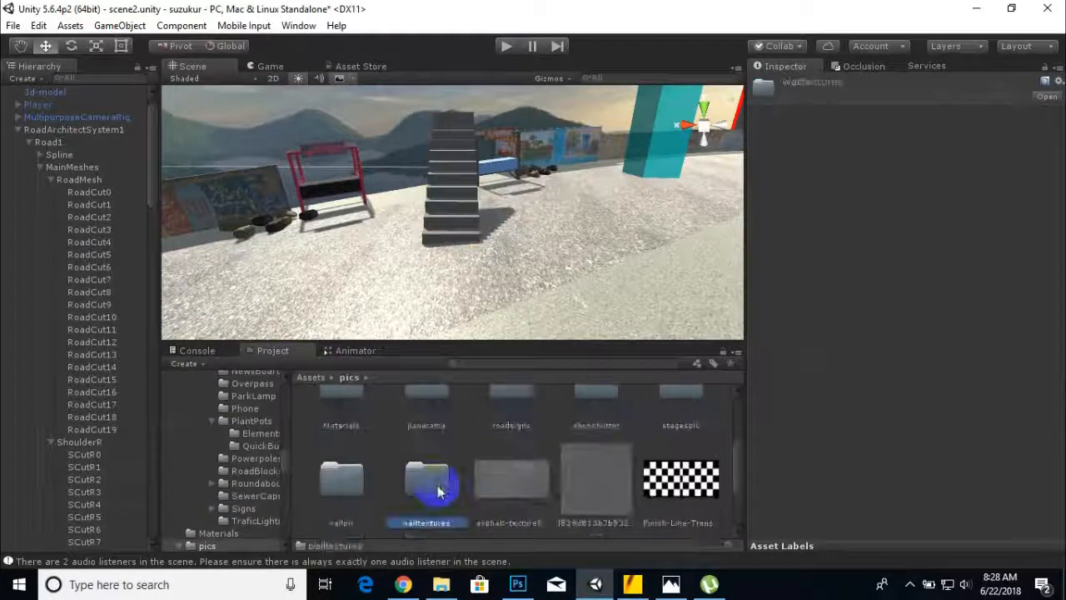
pyautogui.doubleClick(440, 491)
# Step: Try wall textures on the stairs model and leave it covered with walltex5
pyautogui.scroll(5, 459, 196)
pyautogui.click(461, 240)
pyautogui.moveTo(672, 398); pyautogui.dragTo(458, 242)
pyautogui.scroll(1, 495, 444)
pyautogui.scroll(-1, 500, 454)
pyautogui.moveTo(511, 483); pyautogui.dragTo(408, 296)
pyautogui.scroll(-5, 424, 236)
pyautogui.moveTo(342, 482); pyautogui.dragTo(708, 309)
# Step: Shift the stairs towards the road's edge beside the bus stop and widen them to about 1.48 on X
pyautogui.scroll(-3, 463, 209)
pyautogui.moveTo(499, 188); pyautogui.dragTo(359, 155)
pyautogui.click(96, 45)
pyautogui.moveTo(305, 196); pyautogui.dragTo(302, 219)
pyautogui.moveTo(259, 171); pyautogui.dragTo(204, 175)
# Step: Rotate the stairs to about -97.07, -62.39, 38.90 and settle them at about X 284.39, Y 22.74, Z 149.63
pyautogui.click(46, 45)
pyautogui.click(72, 46)
pyautogui.moveTo(325, 176); pyautogui.dragTo(339, 152)
pyautogui.moveTo(273, 156); pyautogui.dragTo(292, 166)
pyautogui.keyDown('alt'); pyautogui.moveTo(467, 183); pyautogui.dragTo(238, 223); pyautogui.keyUp('alt')
pyautogui.moveTo(275, 173); pyautogui.dragTo(268, 178)
pyautogui.scroll(5, 241, 233)
pyautogui.moveTo(200, 149); pyautogui.dragTo(188, 171)
pyautogui.click(46, 46)
pyautogui.moveTo(246, 138); pyautogui.dragTo(245, 131)
pyautogui.scroll(-2, 250, 191)
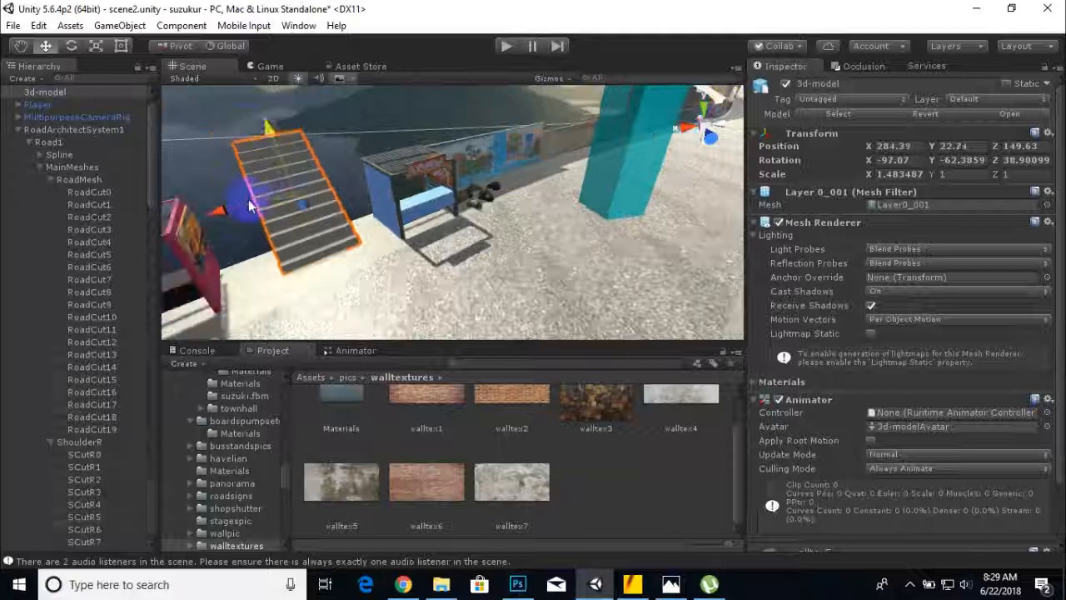
# Step: Duplicate the stairs and move the copy away from the first flight as a second flight
pyautogui.hotkey('ctrl', 'd')
pyautogui.moveTo(250, 208); pyautogui.dragTo(250, 66)
pyautogui.scroll(-2, 283, 100)
pyautogui.moveTo(306, 94); pyautogui.dragTo(417, 233)
pyautogui.scroll(-3, 460, 179)
# Step: Turn the second flight to about 38.70 on Y and move it to about X 284.28, Y 25.99, Z 143.48
pyautogui.click(72, 46)
pyautogui.moveTo(218, 215); pyautogui.dragTo(71, 203)
pyautogui.click(45, 47)
pyautogui.moveTo(225, 183); pyautogui.dragTo(270, 190)
pyautogui.keyDown('alt'); pyautogui.moveTo(287, 224); pyautogui.dragTo(365, 215); pyautogui.keyUp('alt')
pyautogui.click(72, 47)
pyautogui.moveTo(291, 253); pyautogui.dragTo(295, 258)
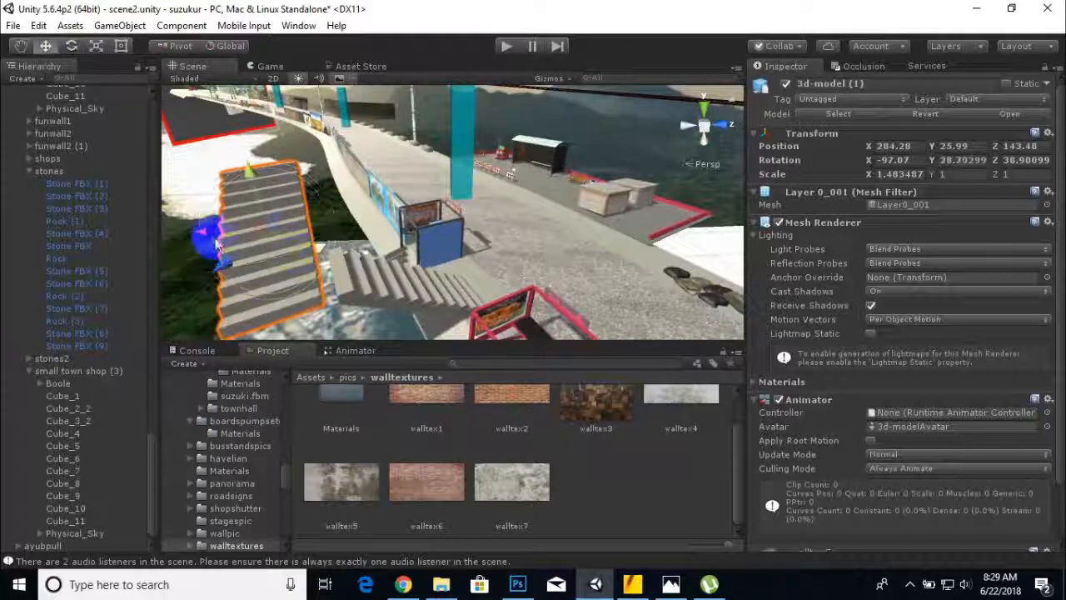
# Step: Shift the second flight sideways and in height to line up with the top of the first flight
pyautogui.moveTo(217, 244); pyautogui.dragTo(240, 235)
pyautogui.moveTo(269, 169); pyautogui.dragTo(269, 141)
pyautogui.scroll(1, 258, 184)
pyautogui.moveTo(238, 231); pyautogui.dragTo(227, 233)
pyautogui.moveTo(219, 198); pyautogui.dragTo(209, 198)
pyautogui.moveTo(237, 75); pyautogui.dragTo(236, 82)
# Step: Select the lower flight and nudge it into line with the flight above
pyautogui.keyDown('alt'); pyautogui.moveTo(575, 200); pyautogui.dragTo(393, 285); pyautogui.keyUp('alt')
pyautogui.click(456, 290)
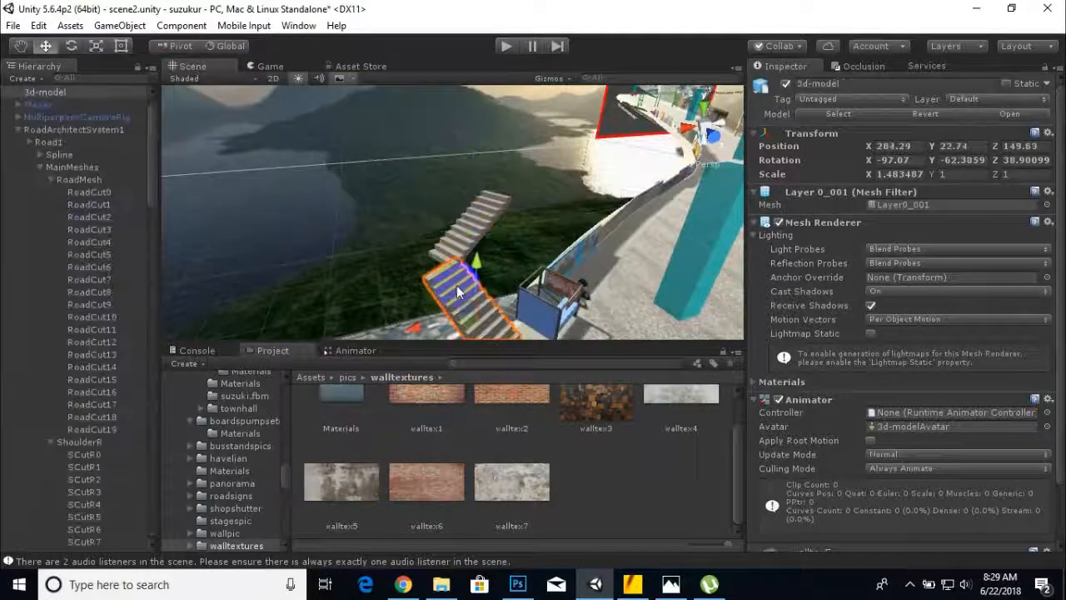
pyautogui.scroll(3, 500, 174)
pyautogui.moveTo(502, 174); pyautogui.dragTo(505, 198)
pyautogui.moveTo(448, 234); pyautogui.dragTo(447, 234)
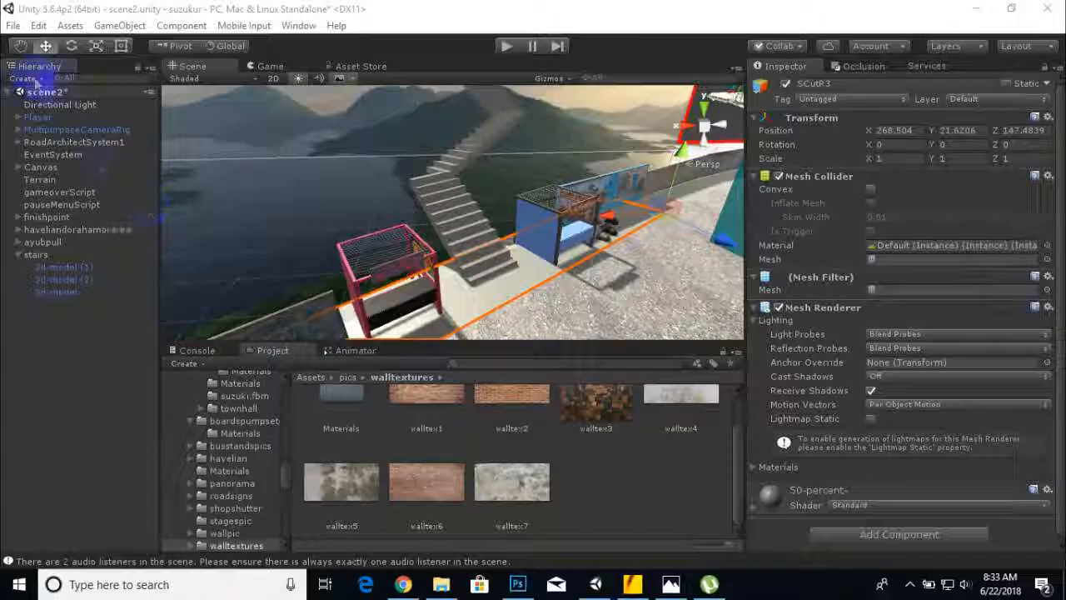
# Step: Create a cube and nest it in the stairs group
pyautogui.click(22, 79)
pyautogui.moveTo(83, 146)
pyautogui.click(188, 130)
pyautogui.rightClick(67, 305)
pyautogui.moveTo(42, 304); pyautogui.dragTo(41, 255)
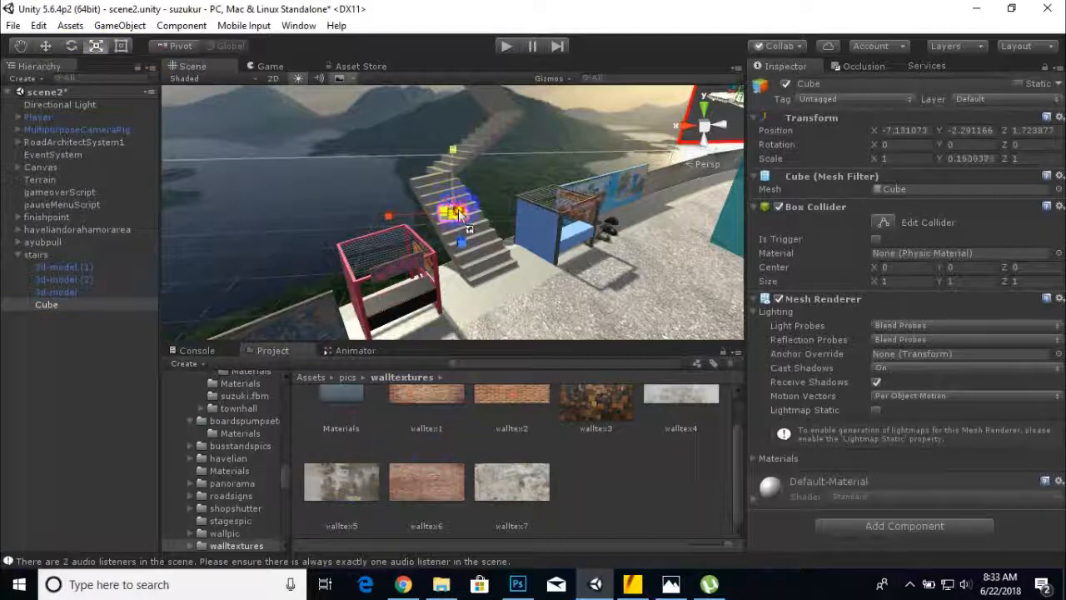
# Step: Move the flat cube to the junction of the lower and second stair flights as a landing
pyautogui.moveTo(459, 242); pyautogui.dragTo(435, 95)
pyautogui.scroll(8, 450, 191)
pyautogui.moveTo(456, 176); pyautogui.dragTo(458, 186)
pyautogui.scroll(-4, 458, 200)
pyautogui.keyDown('alt'); pyautogui.moveTo(458, 241); pyautogui.dragTo(333, 313); pyautogui.keyUp('alt')
pyautogui.scroll(-3, 387, 298)
# Step: Scale the landing cube to about 1.79 on X and 1.90 on Z
pyautogui.click(96, 50)
pyautogui.moveTo(470, 272); pyautogui.dragTo(508, 285)
pyautogui.keyDown('alt'); pyautogui.moveTo(337, 287); pyautogui.dragTo(441, 271); pyautogui.keyUp('alt')
pyautogui.moveTo(468, 258); pyautogui.dragTo(478, 268)
# Step: Rotate the landing to about -4.41, -21.29, -5.41 and set it at about X -6.18, Y -2.89, Z -7.17
pyautogui.click(71, 46)
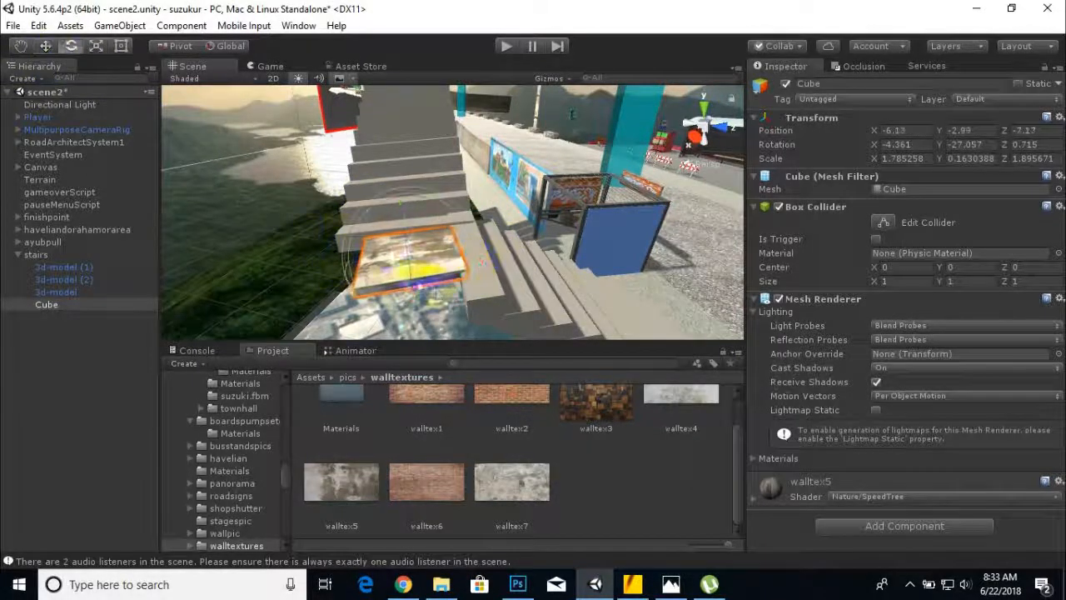
pyautogui.moveTo(401, 249); pyautogui.dragTo(405, 252)
pyautogui.keyDown('alt'); pyautogui.moveTo(404, 251); pyautogui.dragTo(492, 271); pyautogui.keyUp('alt')
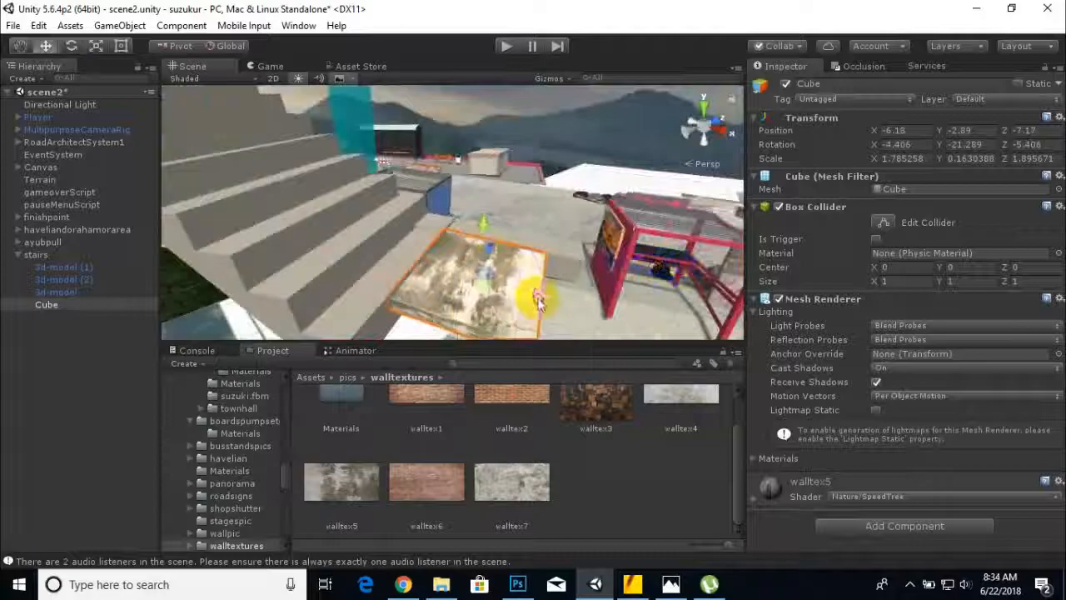
pyautogui.moveTo(483, 223); pyautogui.dragTo(483, 221)
pyautogui.keyDown('alt'); pyautogui.moveTo(483, 221); pyautogui.dragTo(423, 583); pyautogui.keyUp('alt')
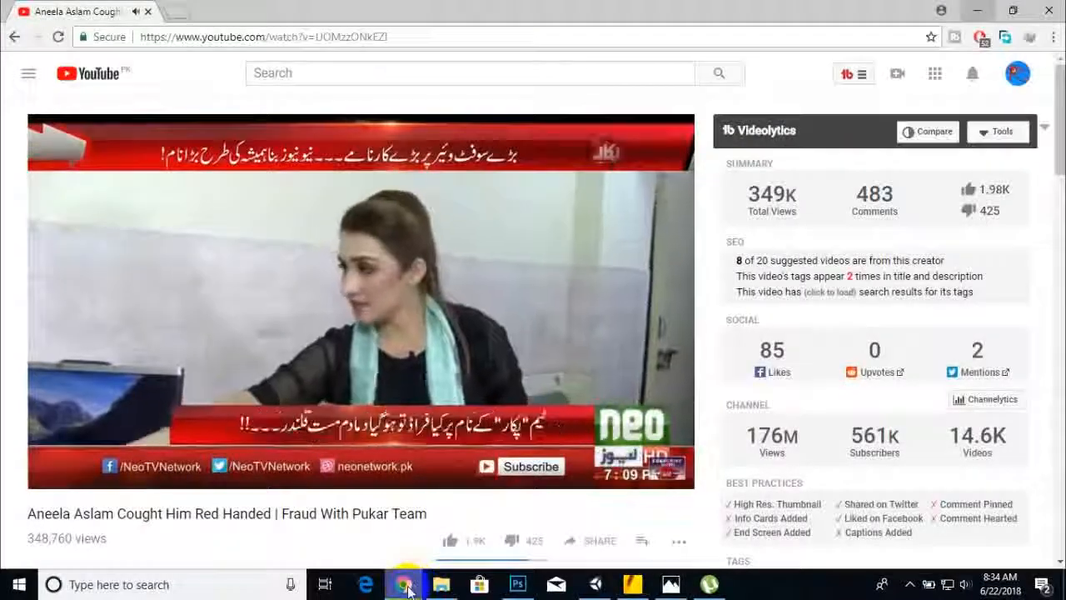
pyautogui.click(408, 585)
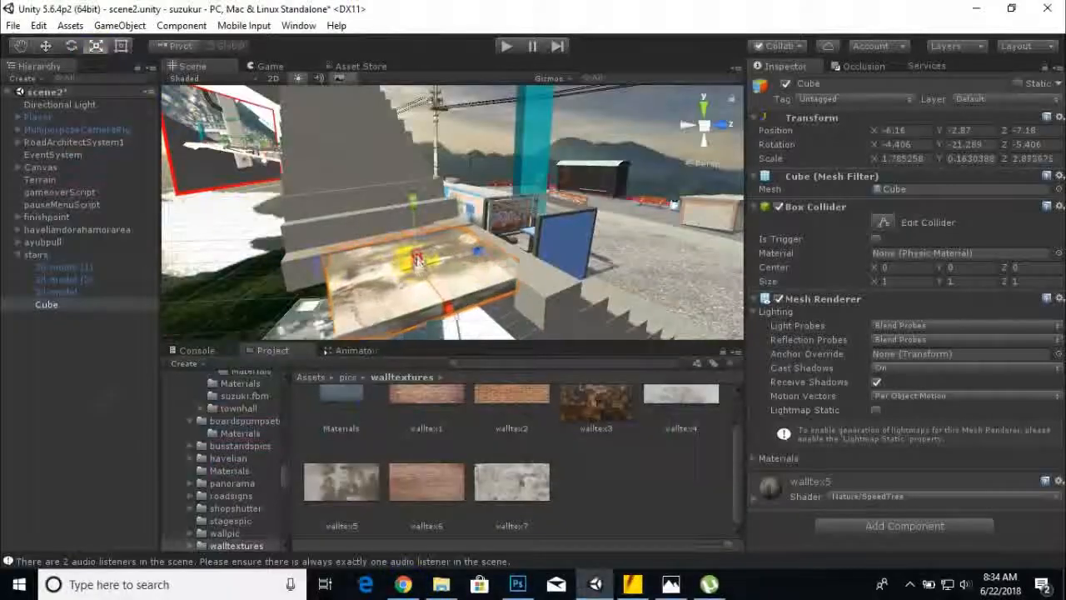
# Step: Enlarge the landing to about 2.82 × 0.26 × 3.21 so it bridges both flights
pyautogui.moveTo(423, 226); pyautogui.dragTo(423, 230)
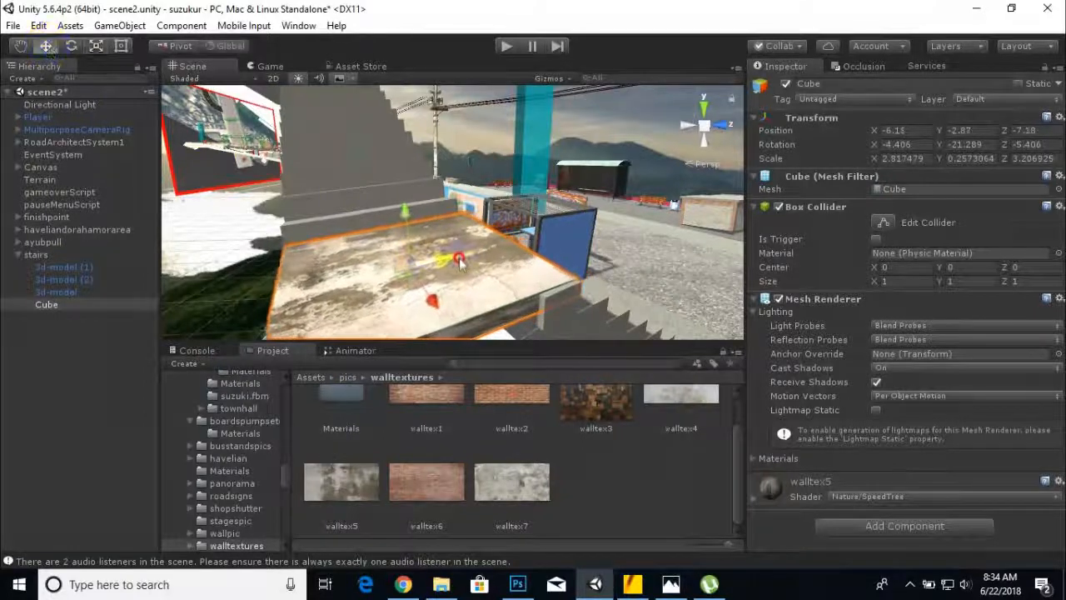
pyautogui.moveTo(422, 312); pyautogui.dragTo(423, 311)
pyautogui.keyDown('alt'); pyautogui.moveTo(398, 220); pyautogui.dragTo(483, 227); pyautogui.keyUp('alt')
pyautogui.keyDown('alt'); pyautogui.moveTo(543, 291); pyautogui.dragTo(499, 262); pyautogui.keyUp('alt')
# Step: Duplicate the landing and place the copy at about X -14.48, Y 1.03, Z -10.86 between the upper flights
pyautogui.hotkey('ctrl', 'd')
pyautogui.moveTo(464, 159); pyautogui.dragTo(433, 208)
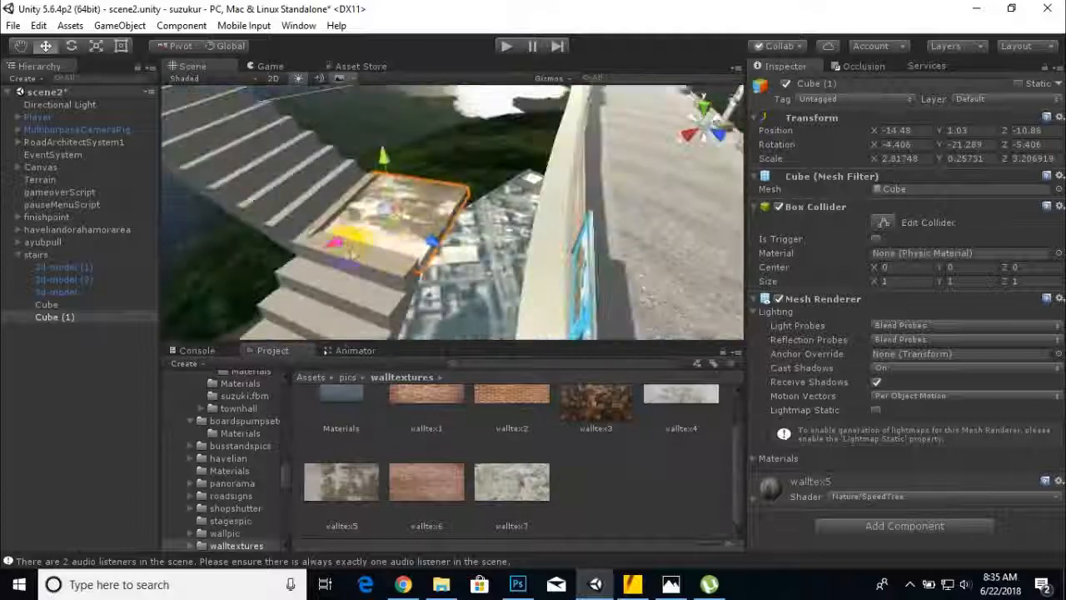
pyautogui.keyDown('alt'); pyautogui.moveTo(428, 247); pyautogui.dragTo(358, 254); pyautogui.keyUp('alt')
pyautogui.click(564, 179)
pyautogui.keyDown('alt'); pyautogui.moveTo(564, 179); pyautogui.dragTo(541, 213); pyautogui.keyUp('alt')
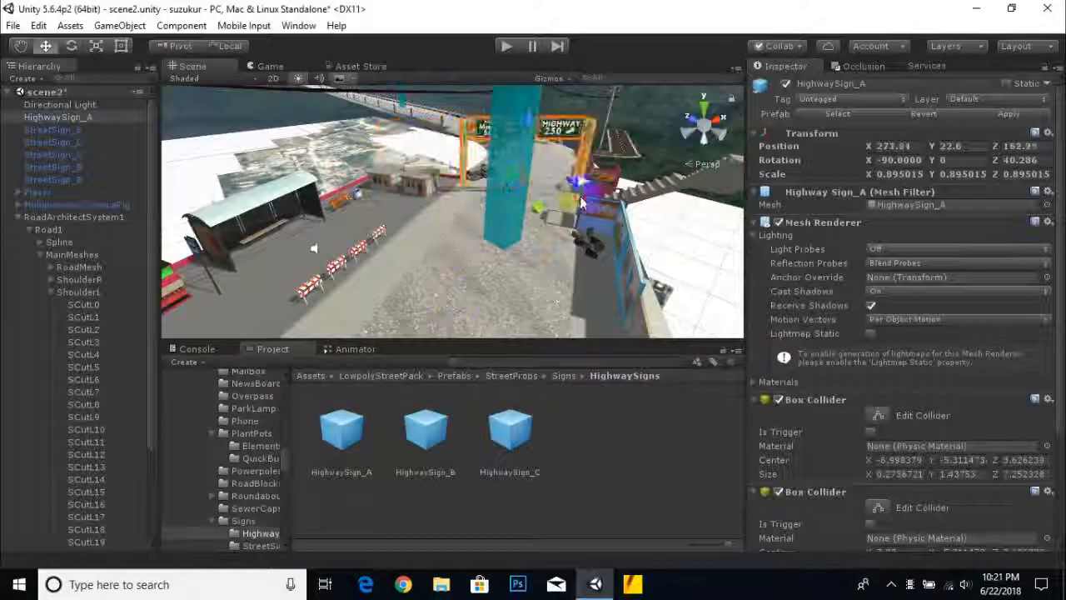
# Step: Move HighwaySign_A across the road to about X 287.86, Z 162.97 and turn it to about 54 on Z
pyautogui.moveTo(581, 202); pyautogui.dragTo(453, 261)
pyautogui.moveTo(557, 237); pyautogui.dragTo(494, 306)
pyautogui.press('e')
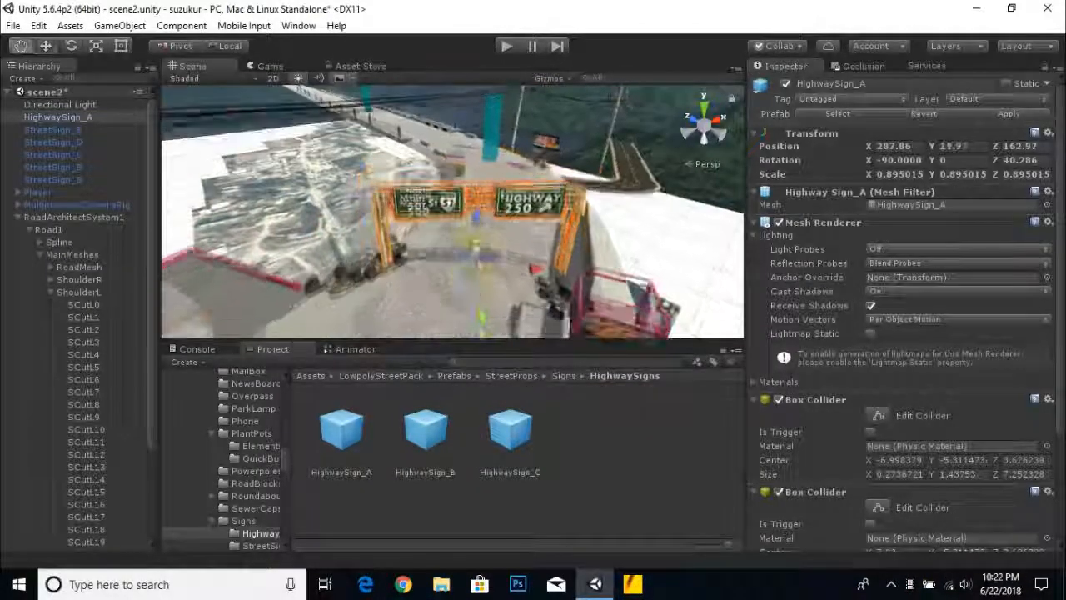
pyautogui.moveTo(483, 223); pyautogui.dragTo(471, 323)
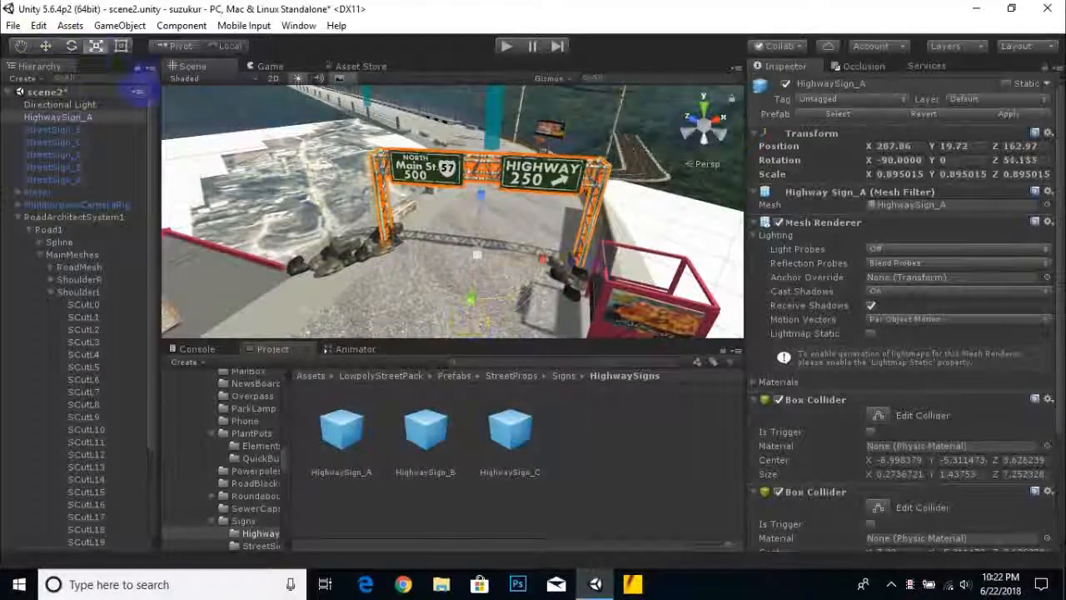
# Step: Widen HighwaySign_A to about 1.02 on X so its posts span the road
pyautogui.click(95, 48)
pyautogui.moveTo(475, 225); pyautogui.dragTo(477, 237)
pyautogui.moveTo(513, 315); pyautogui.dragTo(427, 217, button='right')
# Step: Create an empty object in the scene and name it roadsigns
pyautogui.click(18, 216)
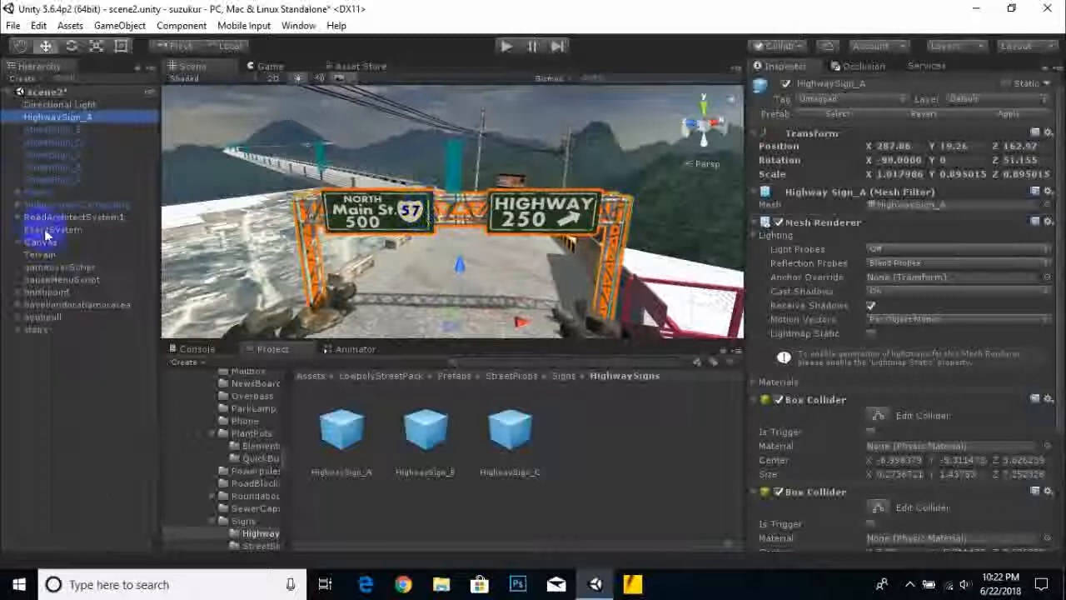
pyautogui.click(37, 80)
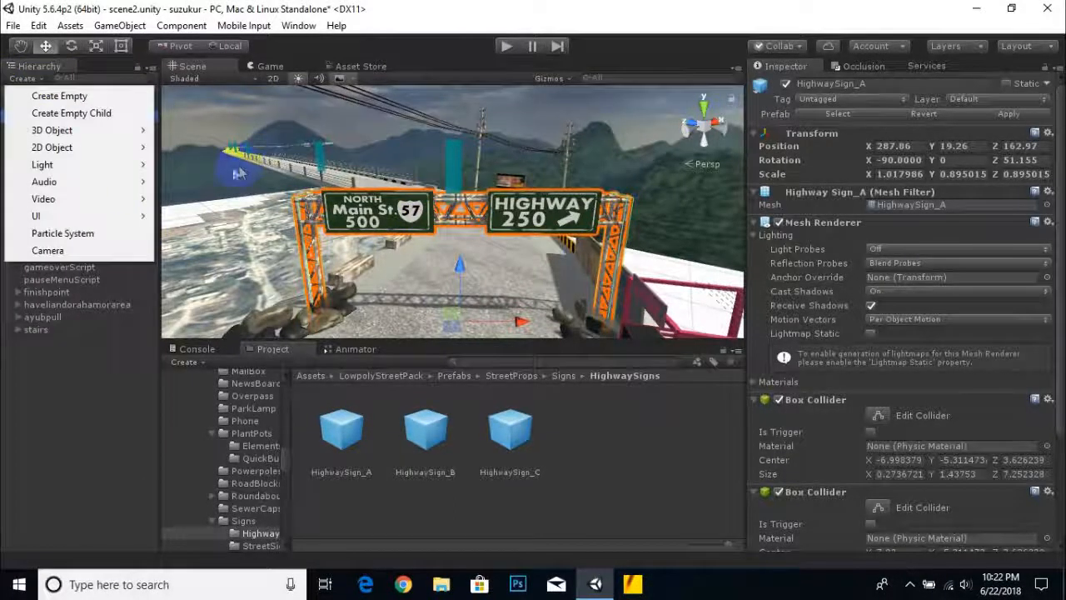
pyautogui.click(59, 96)
pyautogui.rightClick(87, 342)
pyautogui.click(116, 109)
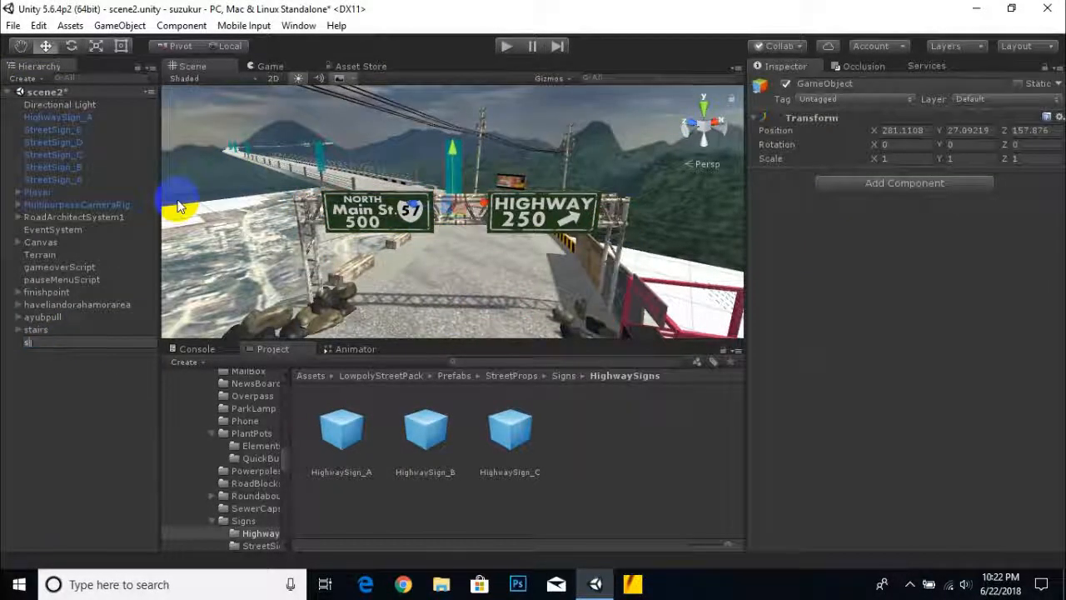
pyautogui.write('roadsigns')
# Step: Group HighwaySign_A and the five StreetSign objects, A to E, under roadsigns
pyautogui.click(58, 117)
pyautogui.keyDown('shift'); pyautogui.click(53, 179); pyautogui.keyUp('shift')
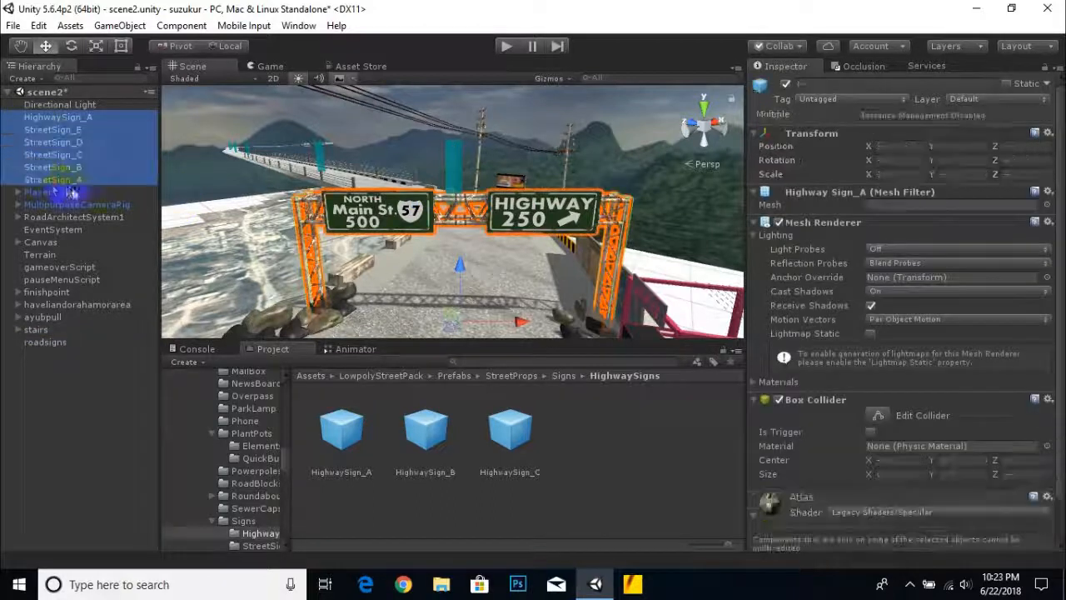
pyautogui.moveTo(84, 314); pyautogui.dragTo(92, 340)
pyautogui.click(207, 164)
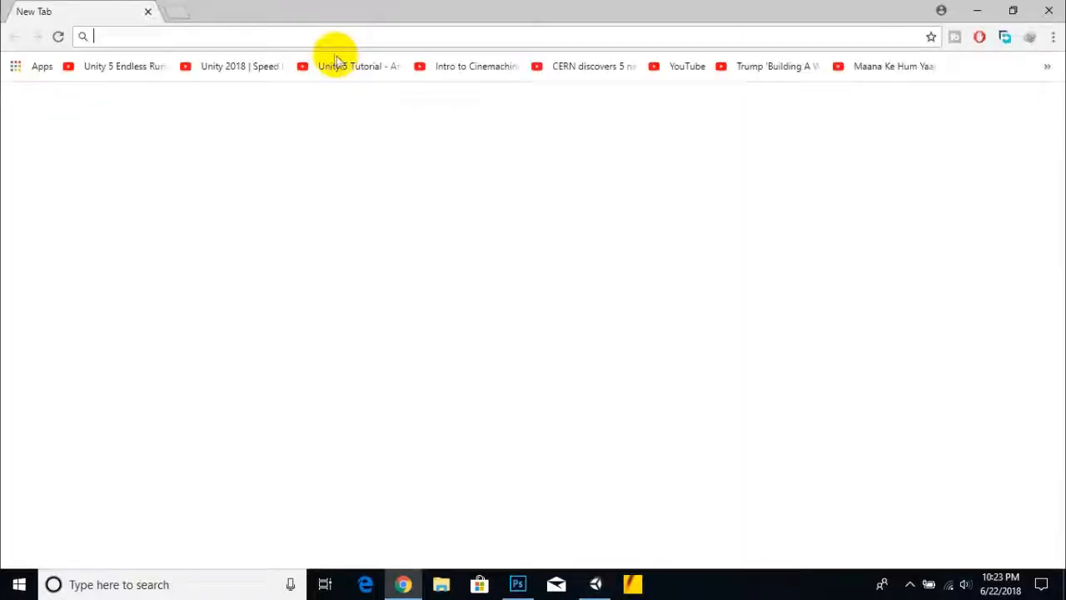
# Step: Open youtube.com in the browser and add a second blank tab
pyautogui.write('youtube.com')
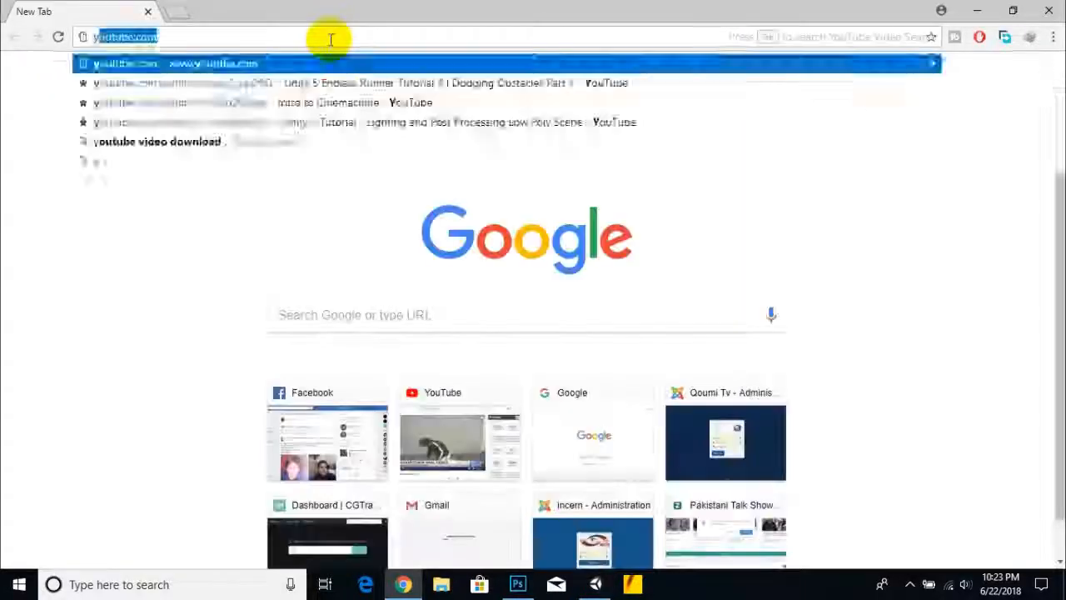
pyautogui.press('Return')
pyautogui.click(188, 13)
pyautogui.click(111, 10)
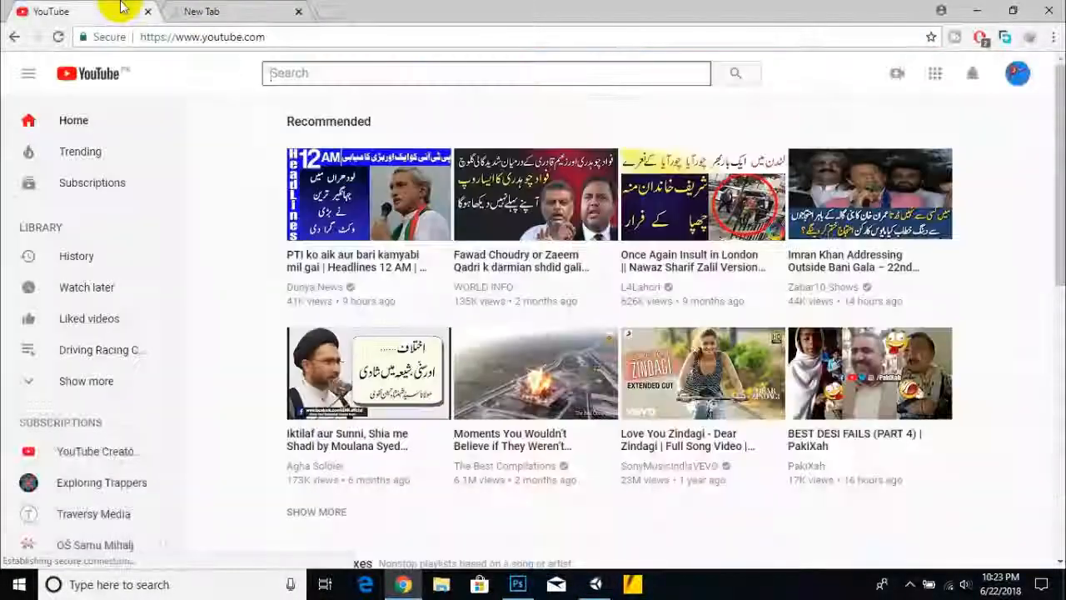
pyautogui.click(910, 584)
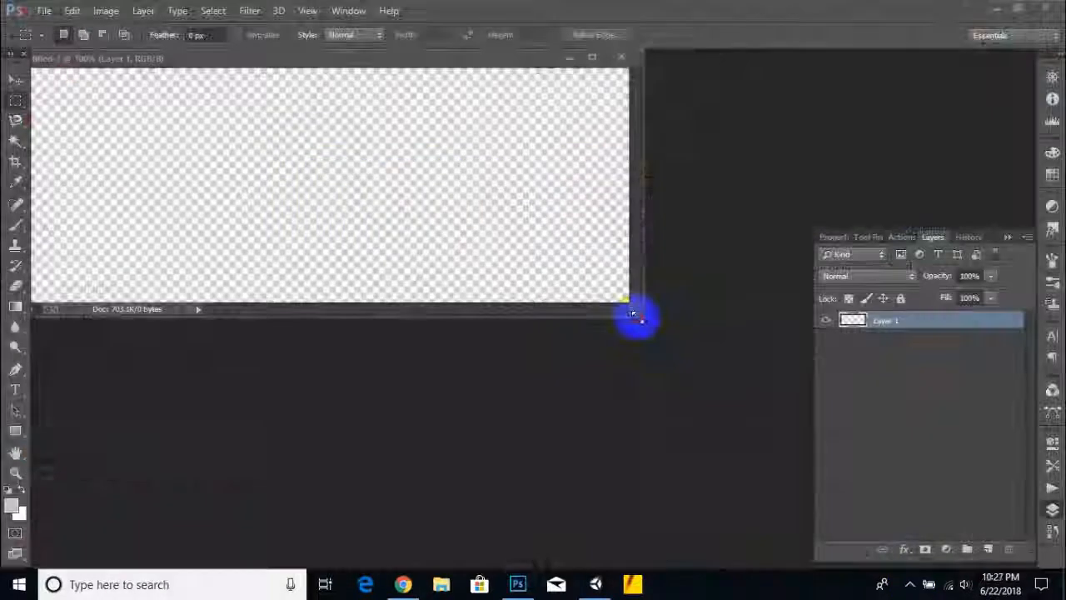
# Step: Draw a black rectangle about 296 by 302 px at the canvas's left end and give it a 10.73 pt white stroke
pyautogui.moveTo(633, 315); pyautogui.dragTo(753, 487)
pyautogui.click(15, 431)
pyautogui.click(83, 431)
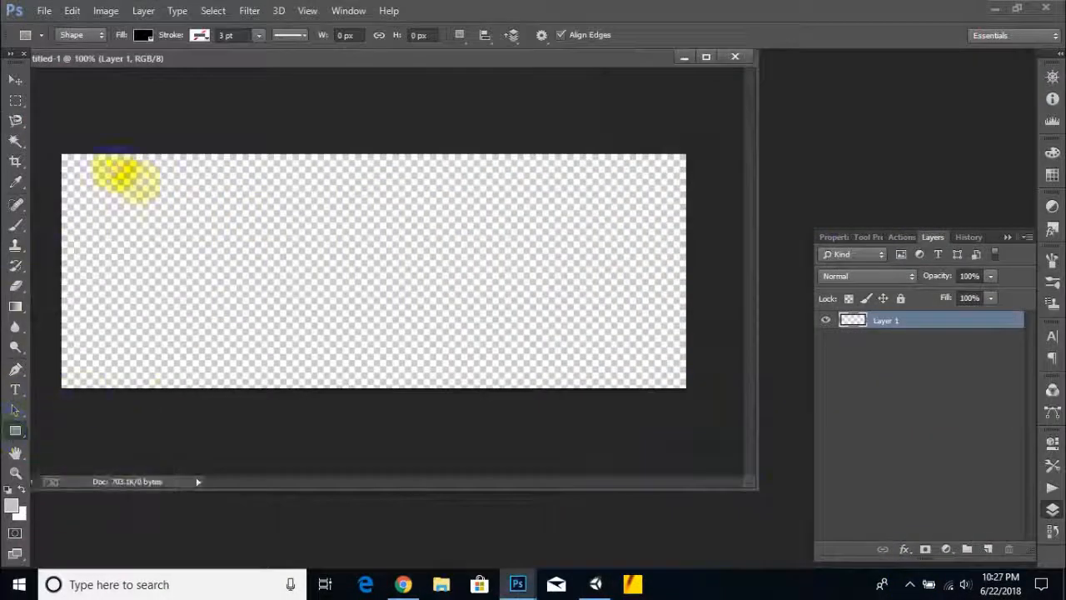
pyautogui.moveTo(231, 344); pyautogui.dragTo(294, 389)
pyautogui.click(143, 36)
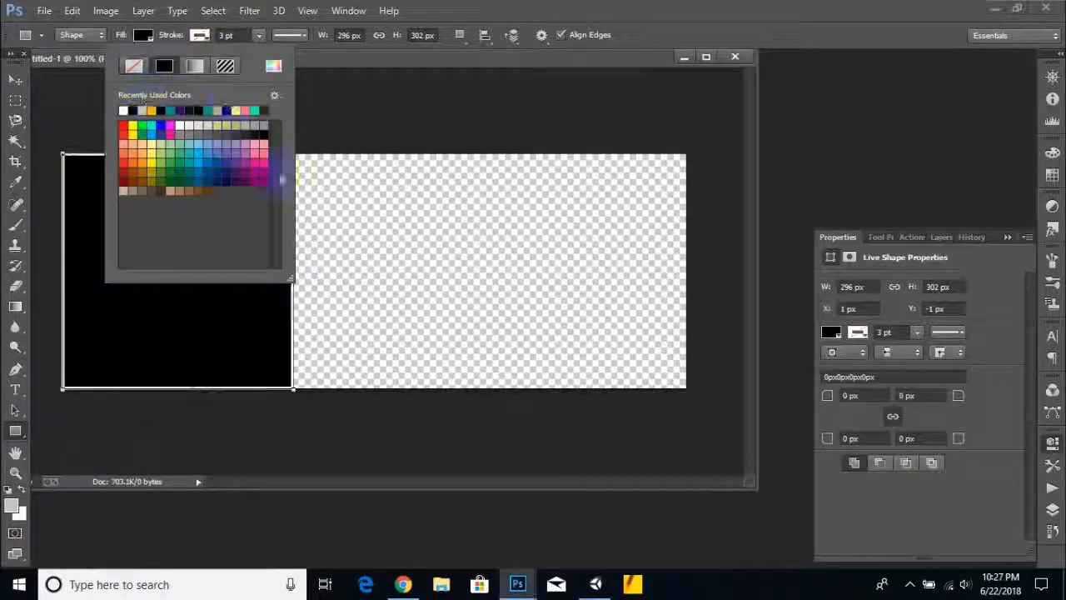
pyautogui.moveTo(259, 35); pyautogui.dragTo(273, 60)
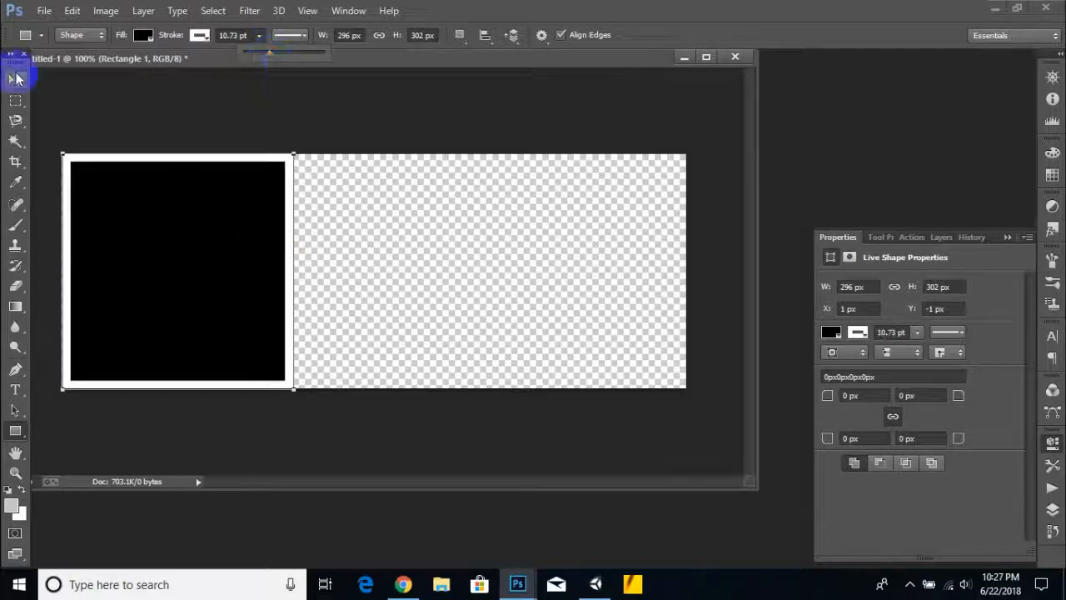
# Step: Stretch the rectangle to about 567 px wide, keeping it against the canvas's left edge
pyautogui.click(16, 78)
pyautogui.click(233, 289)
pyautogui.hotkey('ctrl', 't')
pyautogui.moveTo(293, 271); pyautogui.dragTo(503, 271)
pyautogui.press('Return')
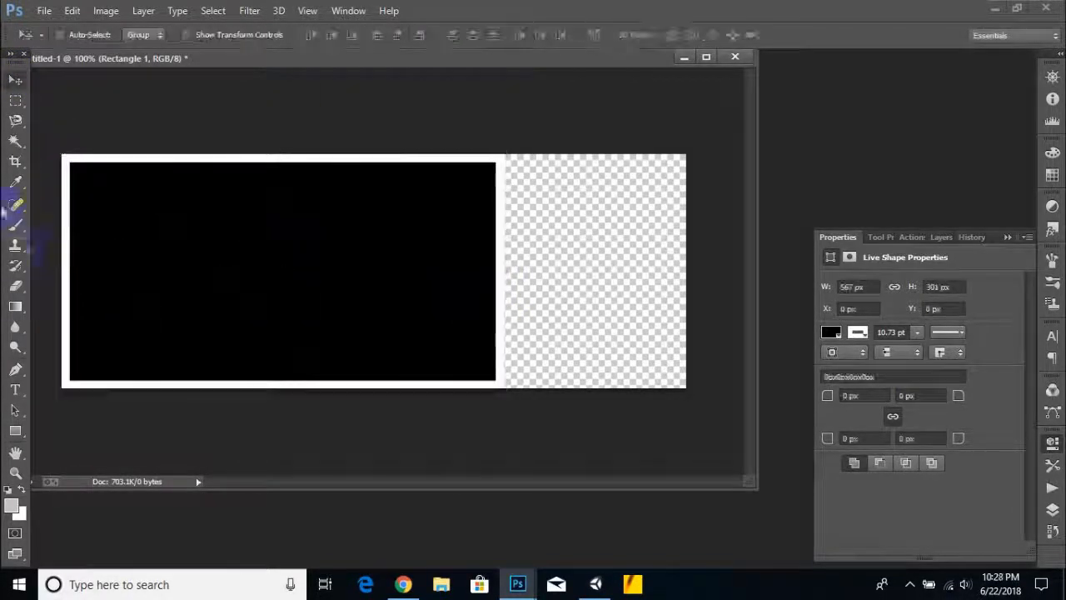
# Step: Crop the empty canvas area away up to the rectangle's right edge
pyautogui.click(15, 160)
pyautogui.moveTo(685, 272); pyautogui.dragTo(598, 280)
pyautogui.press('Return')
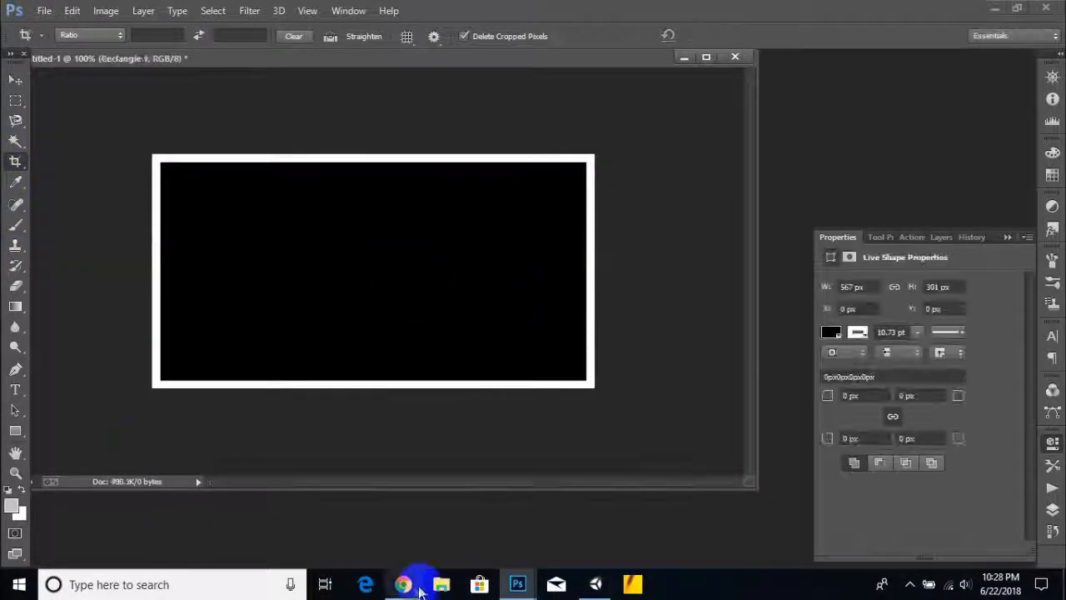
# Step: Check the reference sign in the browser and change the rectangle's fill from black to pure blue, trying other blue swatches
pyautogui.click(413, 583)
pyautogui.click(519, 583)
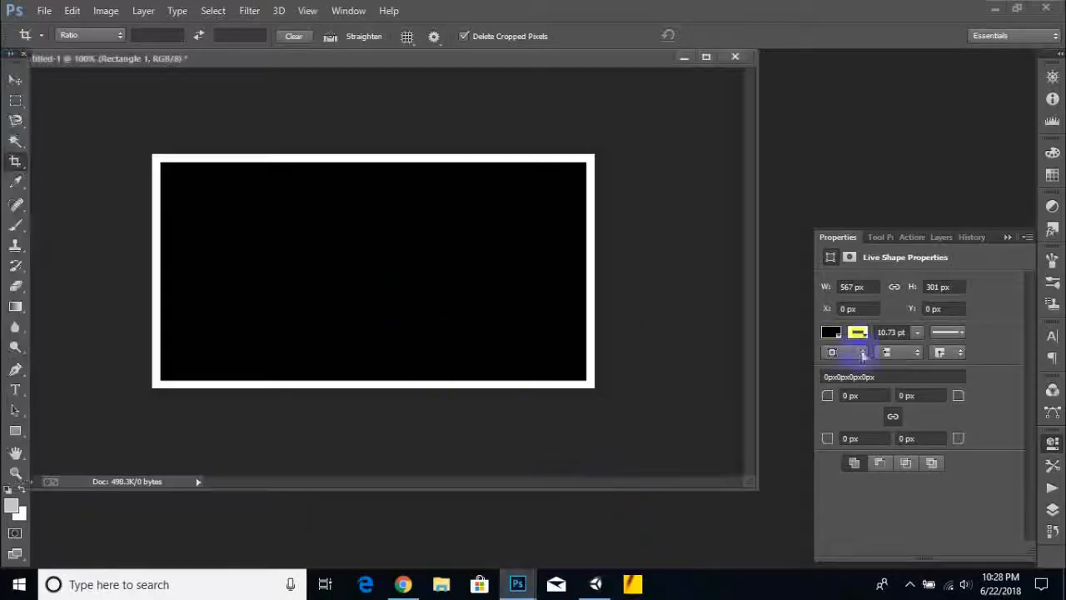
pyautogui.click(832, 332)
pyautogui.click(831, 152)
pyautogui.click(869, 168)
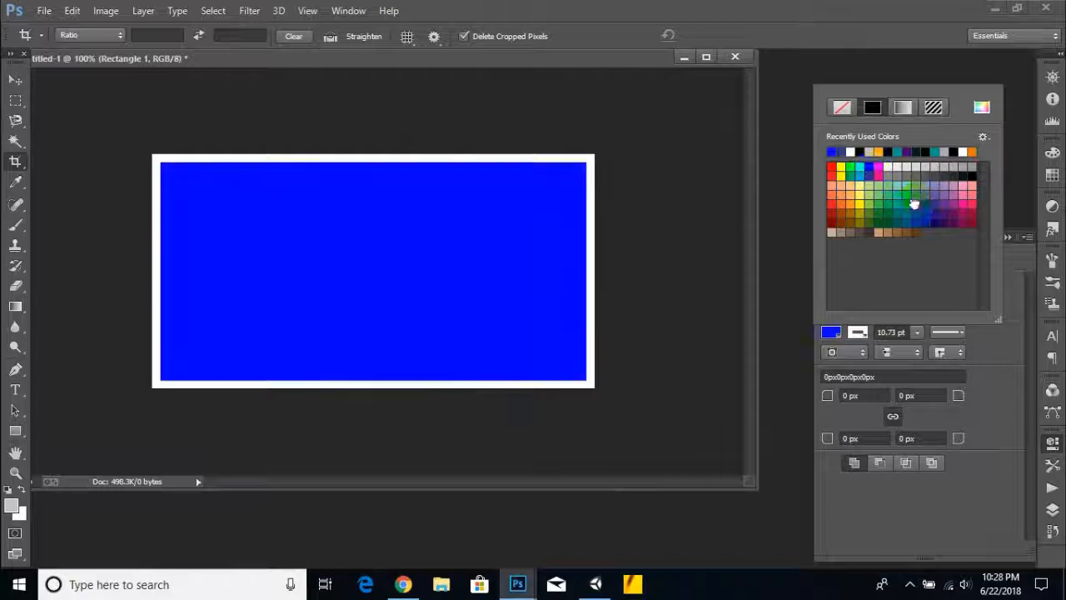
pyautogui.click(915, 204)
pyautogui.click(925, 203)
pyautogui.click(933, 202)
pyautogui.click(868, 168)
# Step: Add the text Abbottabad in Impact at 20.99 pt, checking the spelling against the sign photo in the browser
pyautogui.click(15, 81)
pyautogui.click(406, 583)
pyautogui.click(406, 583)
pyautogui.click(19, 392)
pyautogui.click(117, 178)
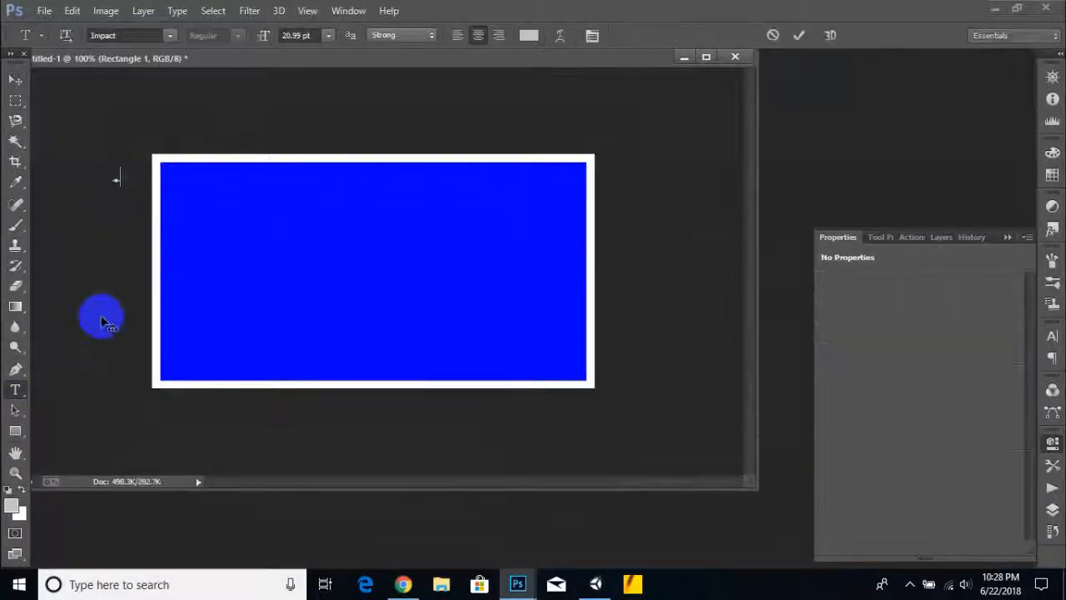
pyautogui.click(395, 587)
pyautogui.click(394, 587)
pyautogui.write('Abbottabad')
# Step: Place the Abbottabad text in the upper left of the blue sign and enlarge it to 59.6 pt
pyautogui.click(15, 81)
pyautogui.moveTo(141, 188); pyautogui.dragTo(381, 271)
pyautogui.click(400, 588)
pyautogui.click(400, 588)
pyautogui.hotkey('ctrl', 't')
pyautogui.press('Return')
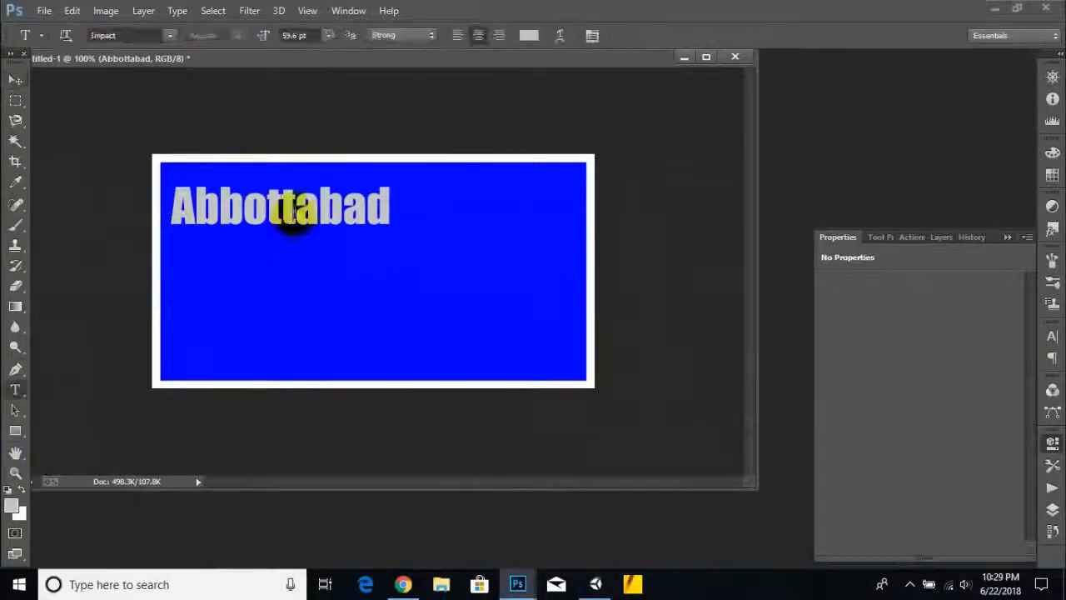
# Step: Change the Abbottabad text to Arial Bold in white and fit it inside the sign's border
pyautogui.click(169, 35)
pyautogui.click(147, 33)
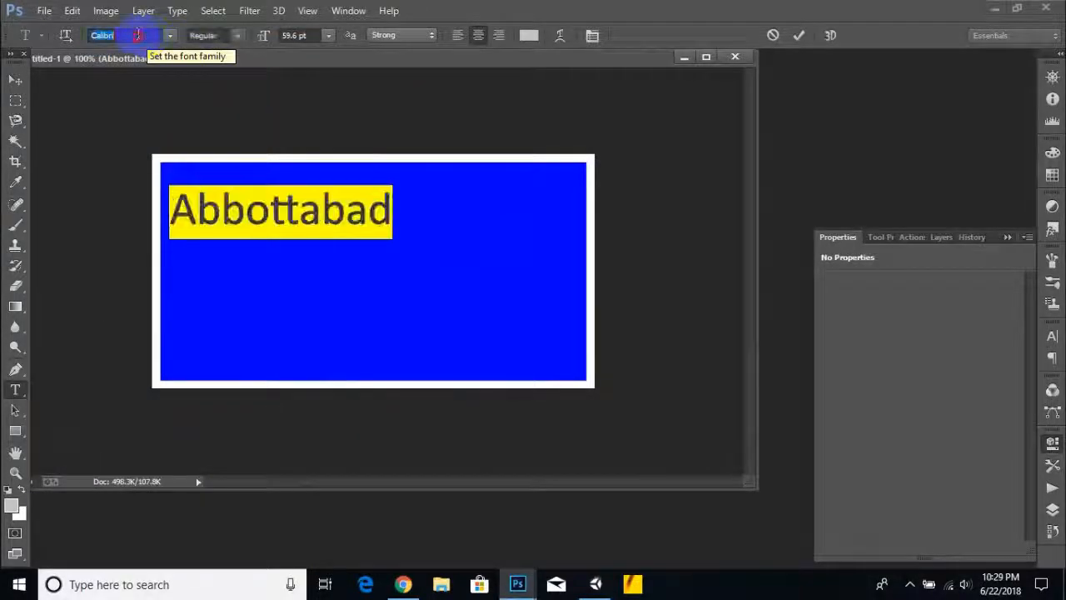
pyautogui.press('Return')
pyautogui.click(238, 36)
pyautogui.click(235, 88)
pyautogui.click(10, 81)
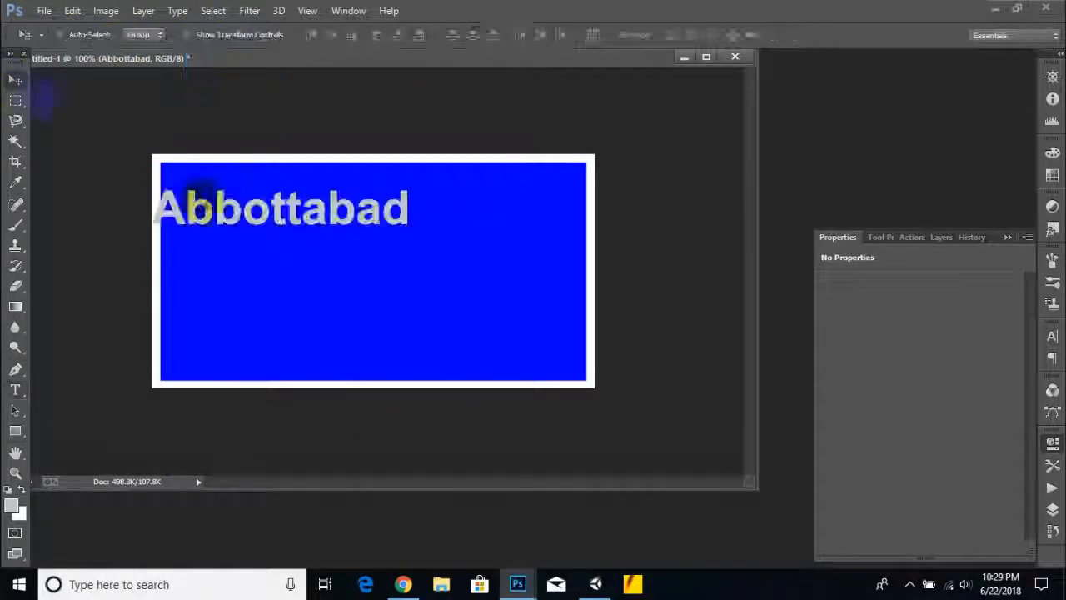
pyautogui.click(37, 501)
pyautogui.click(958, 242)
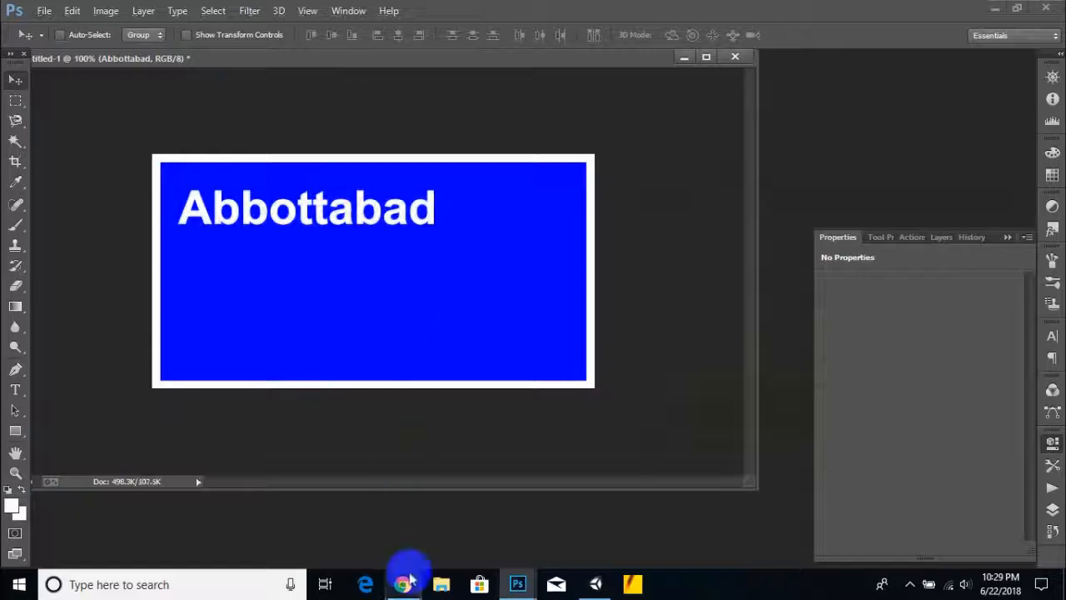
# Step: Switch to Chrome and save the Abbottabad, Islamabad and Peshawar road sign photo to the desktop
pyautogui.click(408, 582)
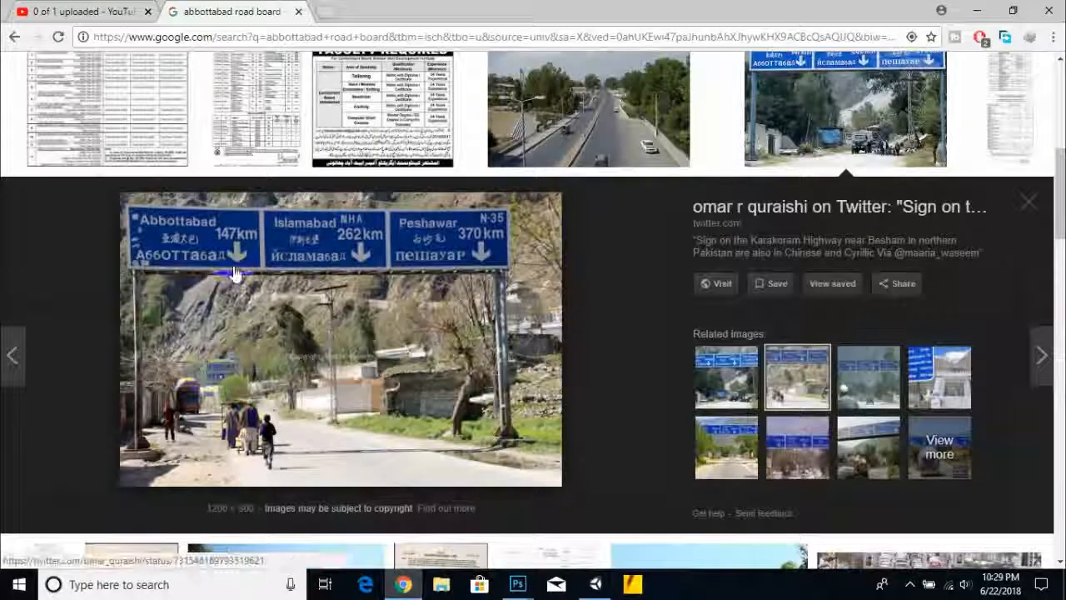
pyautogui.rightClick(314, 202)
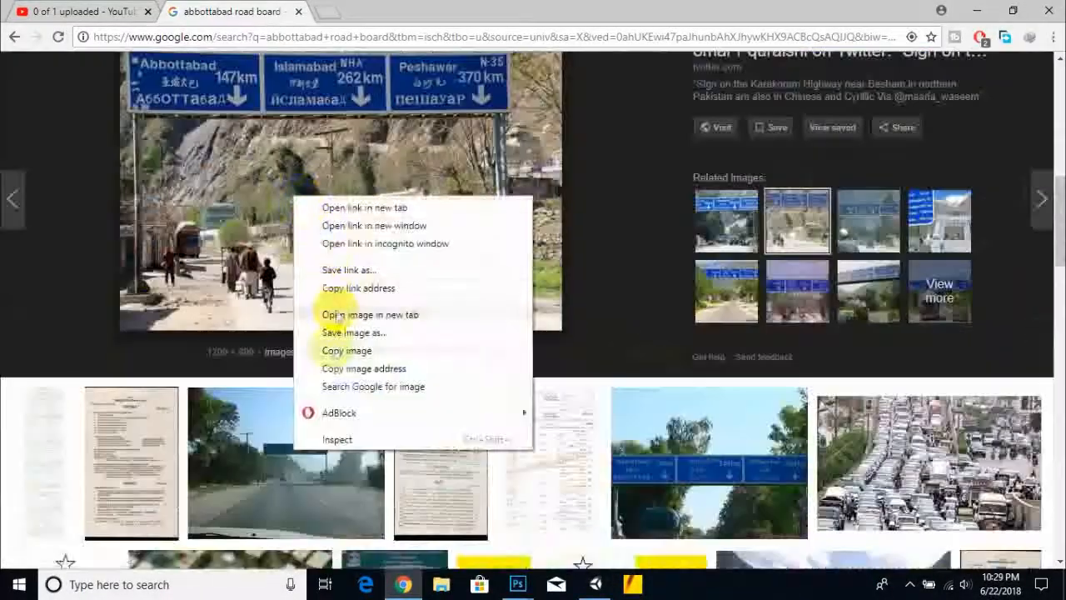
pyautogui.click(345, 329)
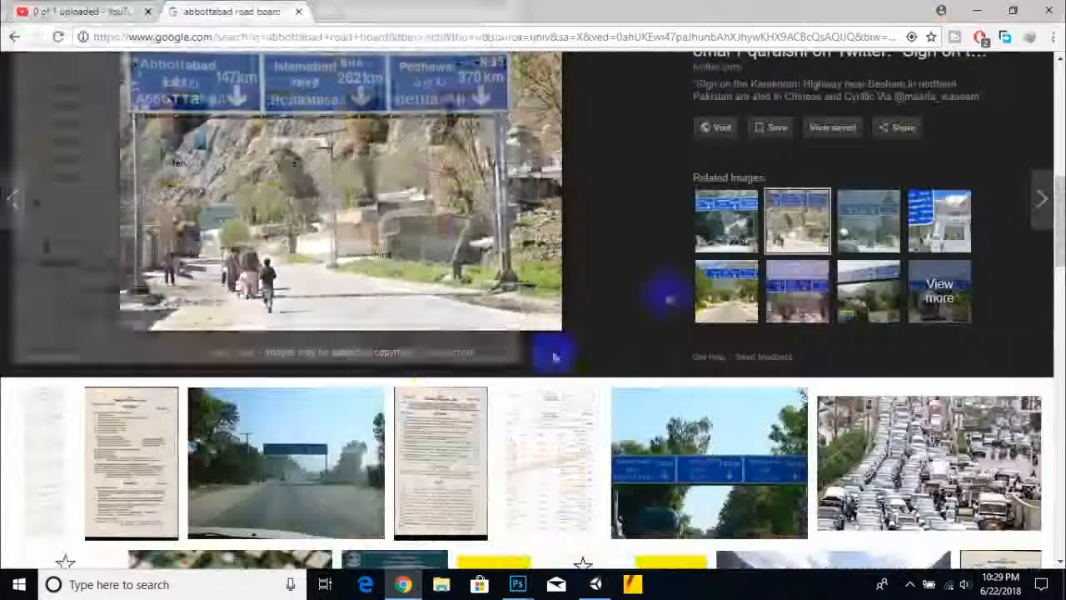
# Step: Examine related road sign photos and search Google Images for mansehra road board for further sign references
pyautogui.click(722, 298)
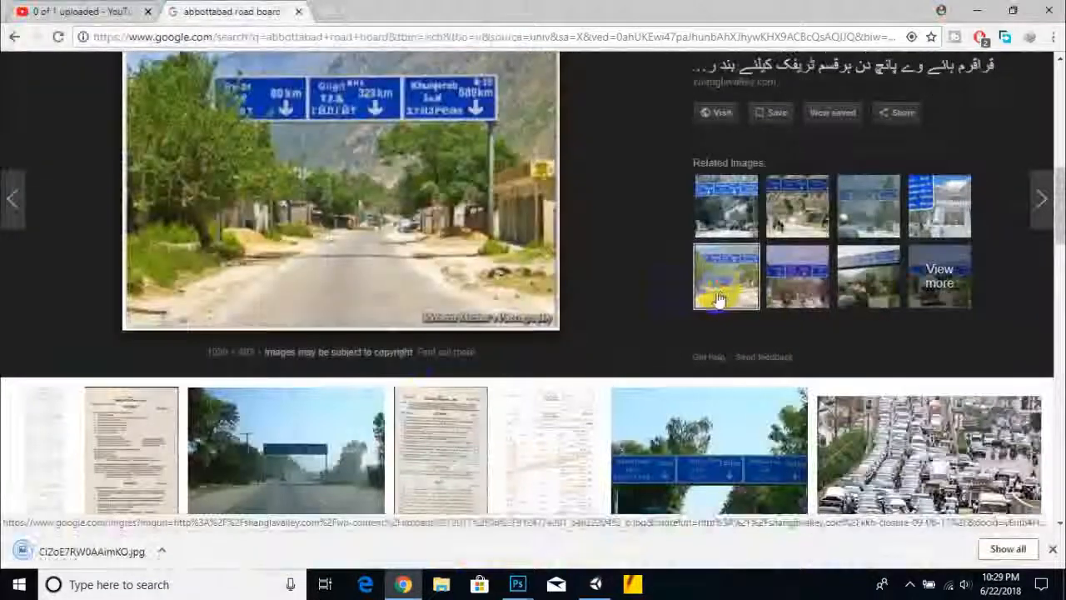
pyautogui.click(789, 304)
pyautogui.click(872, 306)
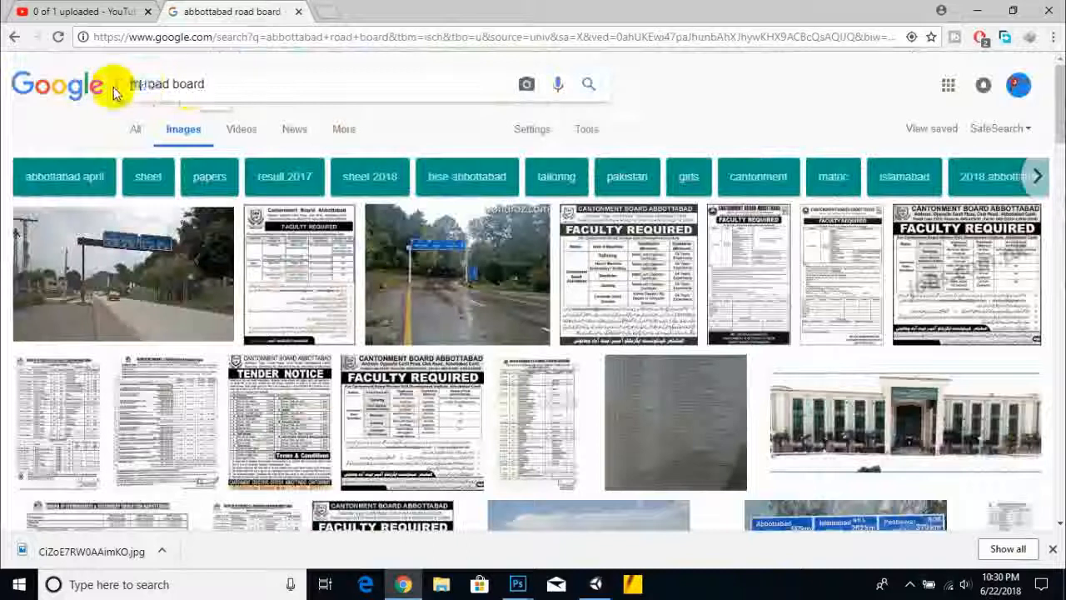
pyautogui.write('mansehra')
pyautogui.press('Return')
pyautogui.rightClick(131, 254)
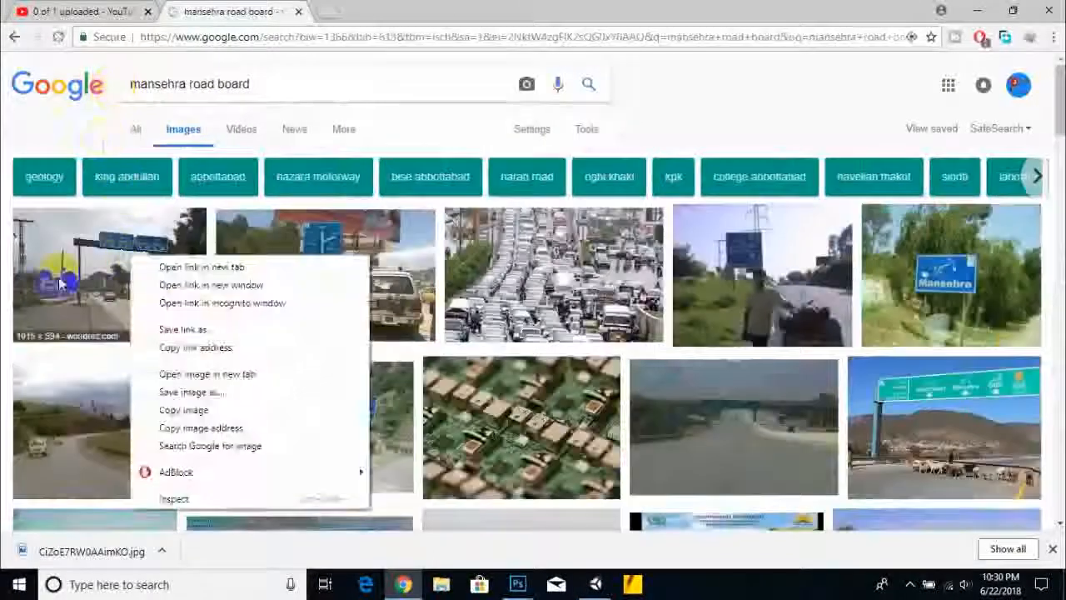
pyautogui.click(96, 289)
pyautogui.click(706, 434)
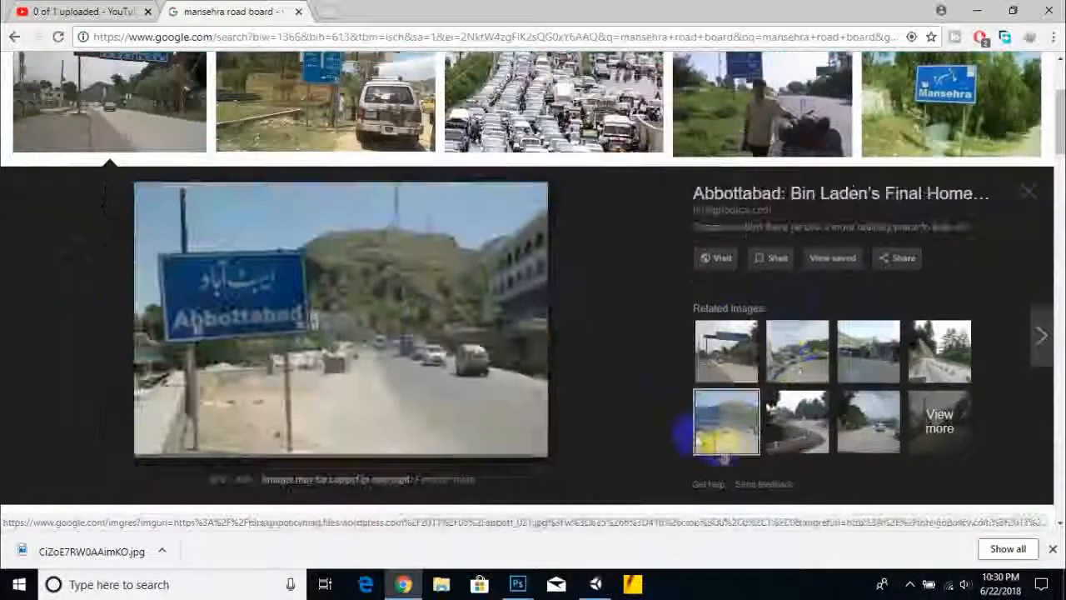
# Step: Close the image search tab, return to Photoshop and move the Abbottabad text slightly lower on the sign
pyautogui.click(304, 12)
pyautogui.click(388, 180)
pyautogui.doubleClick(383, 175)
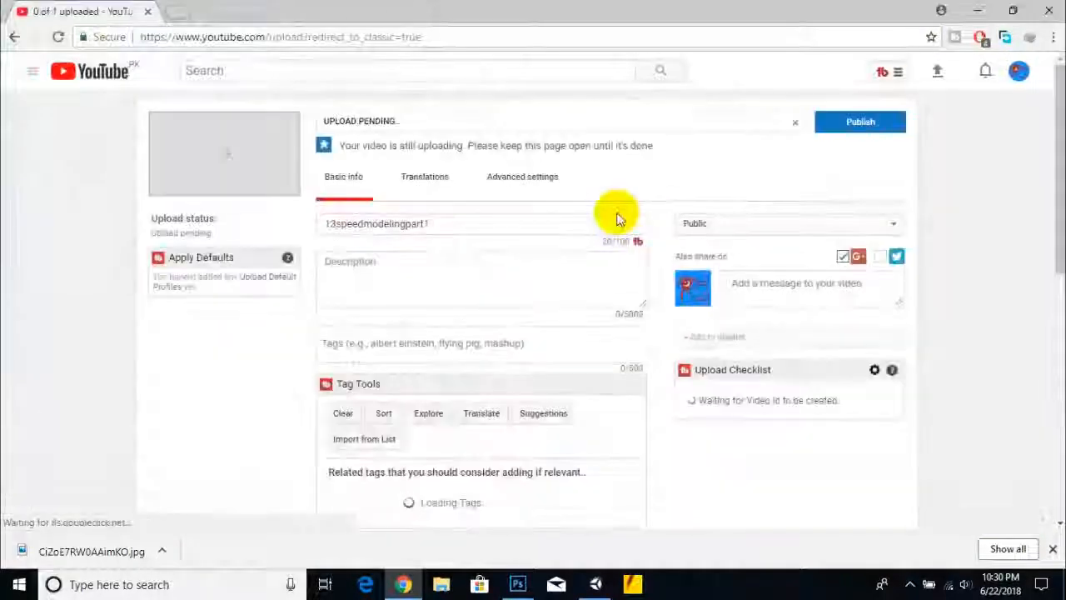
pyautogui.click(977, 10)
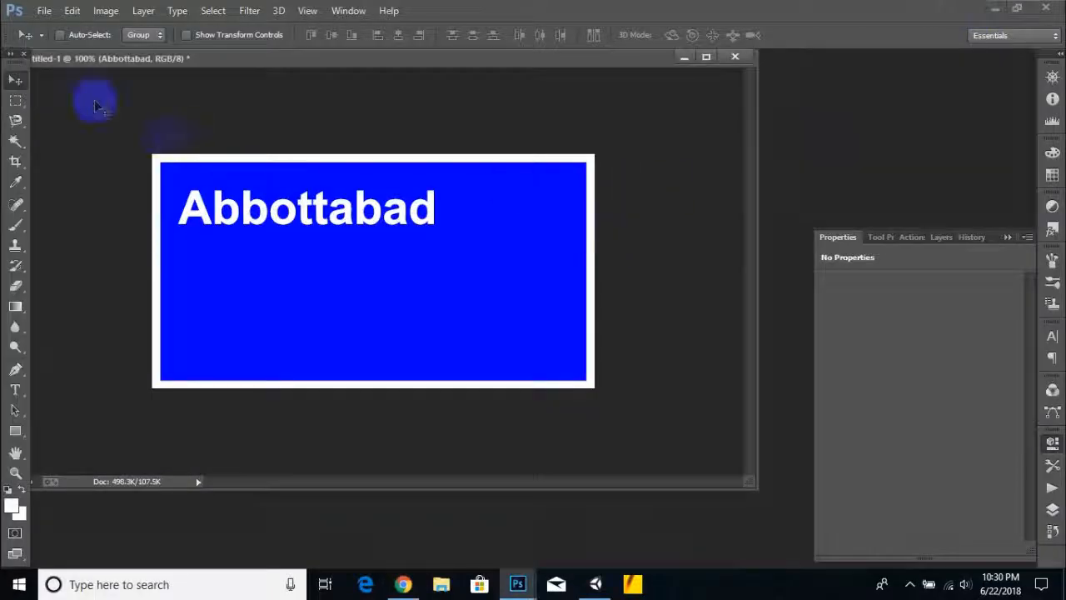
pyautogui.moveTo(376, 231); pyautogui.dragTo(382, 250)
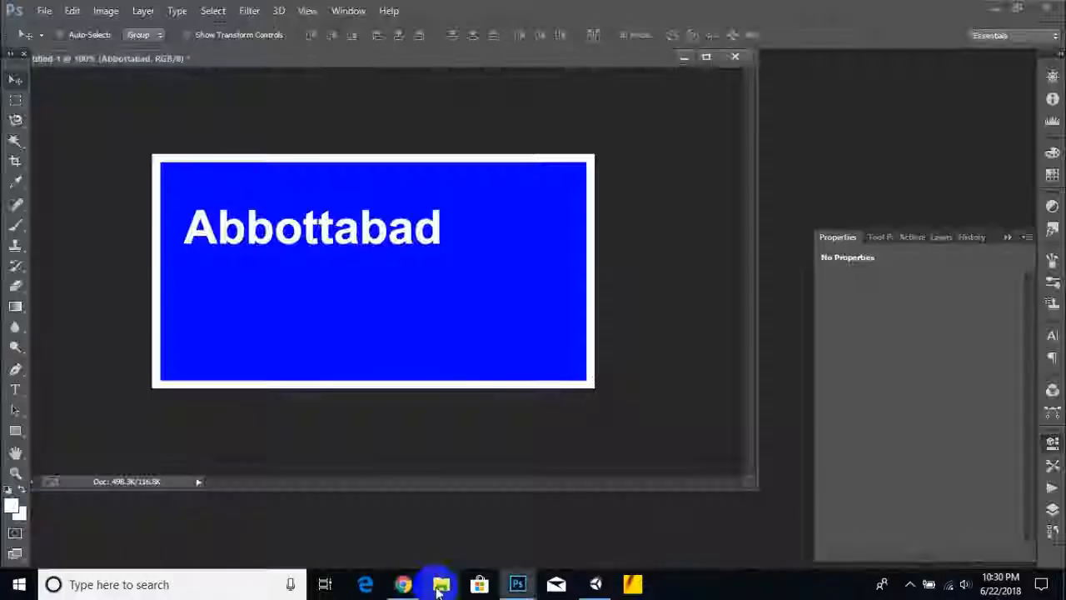
# Step: View the saved road sign photo CiZoE7RW0AAimKO.jpg from the Desktop folder and close it again
pyautogui.click(441, 583)
pyautogui.doubleClick(223, 180)
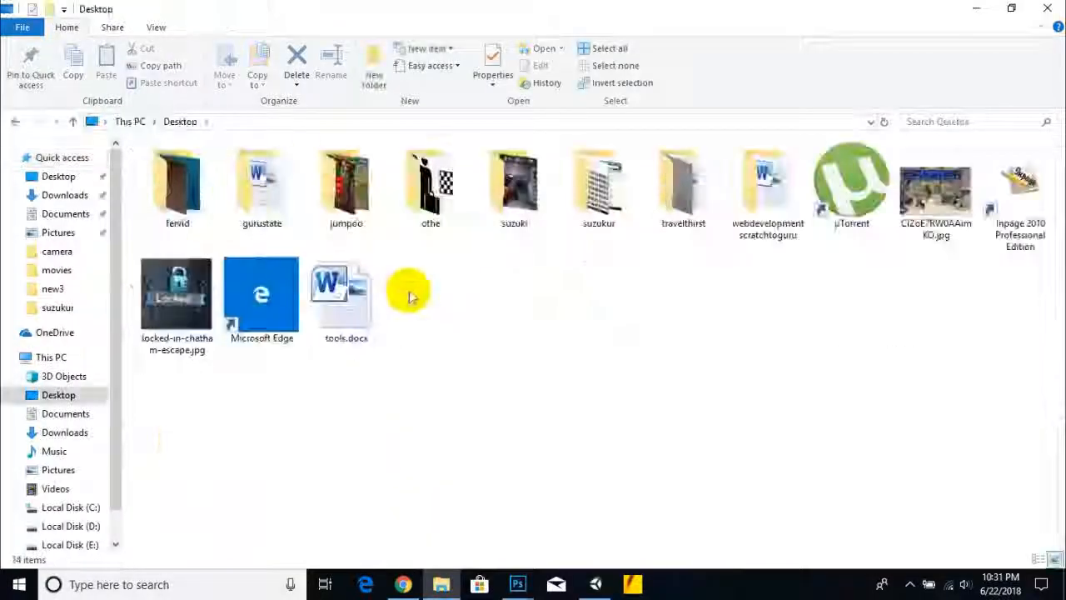
pyautogui.doubleClick(936, 193)
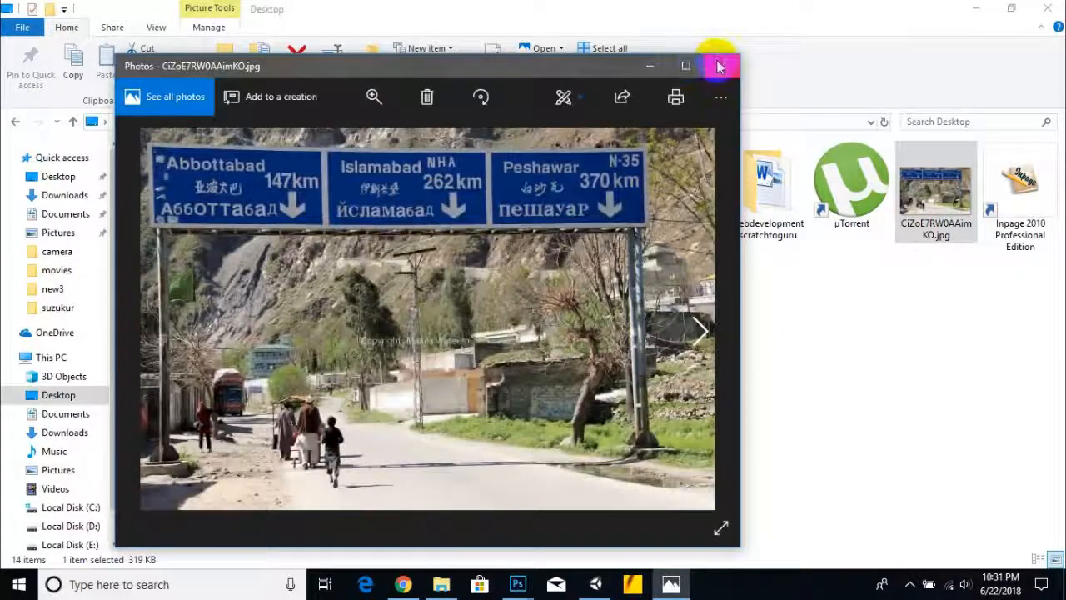
pyautogui.click(721, 66)
# Step: Return to the sign document in Photoshop and draw a white block arrow custom shape beside the Abbottabad text
pyautogui.moveTo(518, 583)
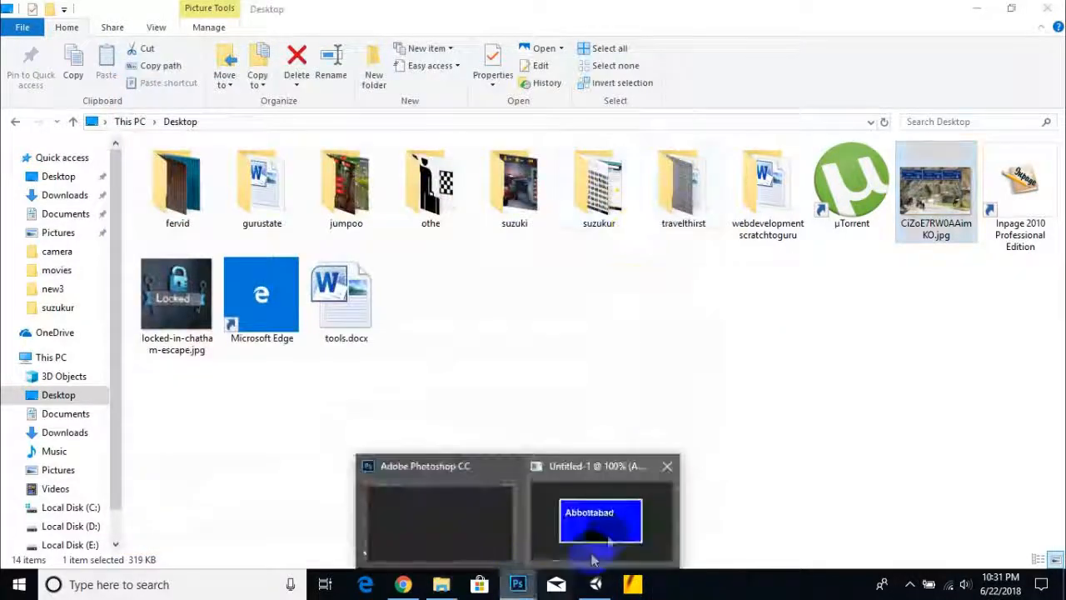
pyautogui.click(593, 533)
pyautogui.rightClick(15, 429)
pyautogui.click(87, 500)
pyautogui.click(596, 35)
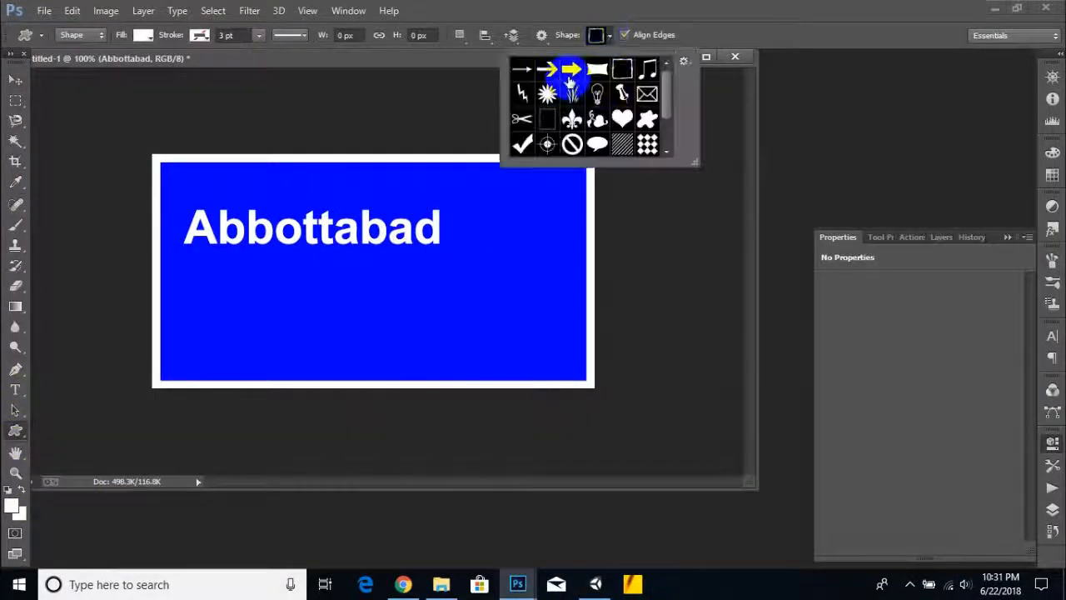
pyautogui.doubleClick(576, 73)
pyautogui.moveTo(537, 321); pyautogui.dragTo(450, 350)
# Step: Rotate the arrow about 89.3° to point downward and lengthen it to about 156%
pyautogui.click(15, 79)
pyautogui.hotkey('ctrl', 't')
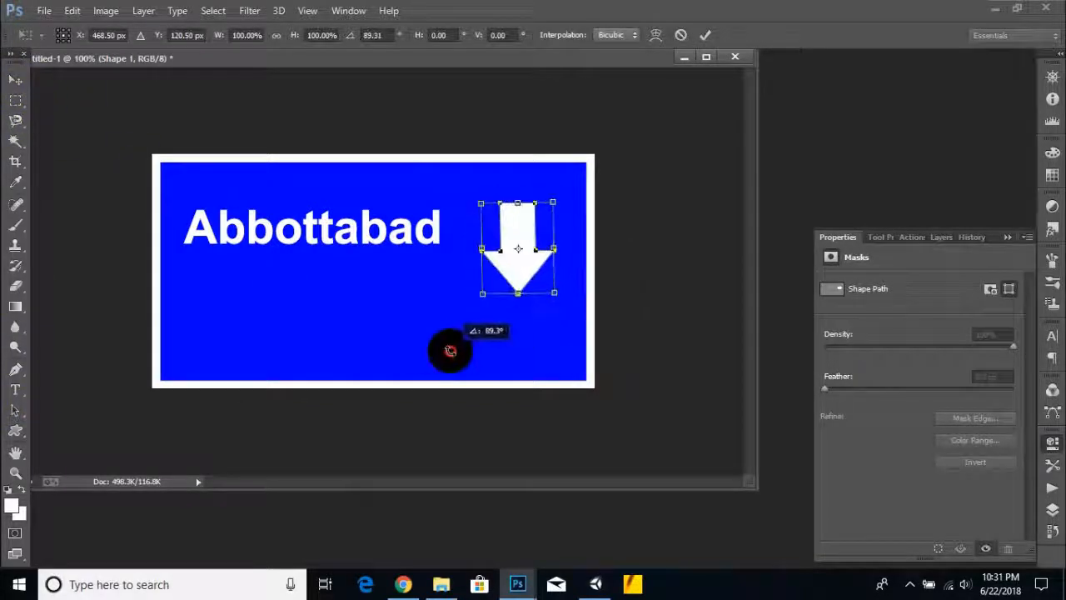
pyautogui.moveTo(519, 297); pyautogui.dragTo(518, 351)
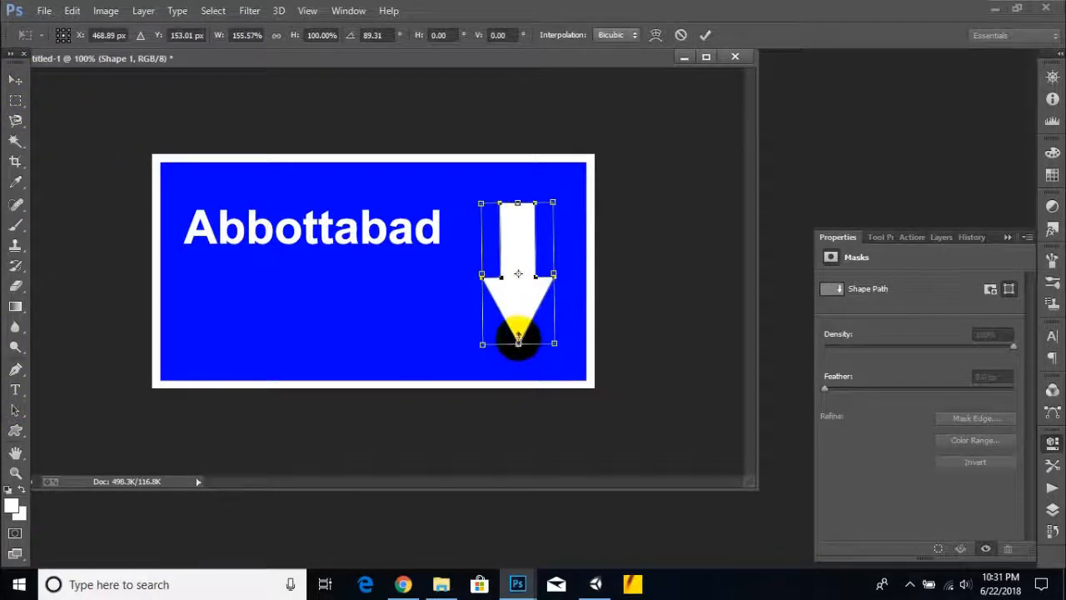
pyautogui.press('Return')
# Step: Add the text 12 KM in Arial Bold below Abbottabad
pyautogui.press('t')
pyautogui.click(309, 304)
pyautogui.write('12 KM')
pyautogui.hotkey('ctrl', 'Return')
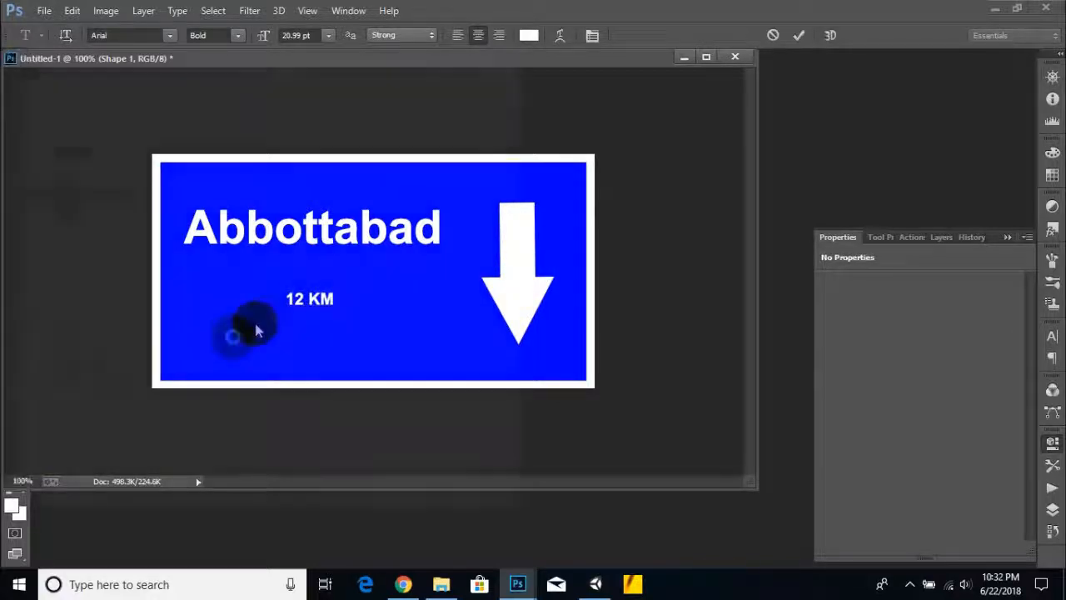
# Step: Enlarge the 12 KM text to about 55 pt and center it below Abbottabad
pyautogui.hotkey('ctrl', 't')
pyautogui.keyDown('shift'); pyautogui.moveTo(334, 310); pyautogui.dragTo(366, 296); pyautogui.keyUp('shift')
pyautogui.keyDown('shift'); pyautogui.moveTo(382, 324); pyautogui.dragTo(392, 330); pyautogui.keyUp('shift')
pyautogui.moveTo(360, 297); pyautogui.dragTo(354, 296)
pyautogui.press('Return')
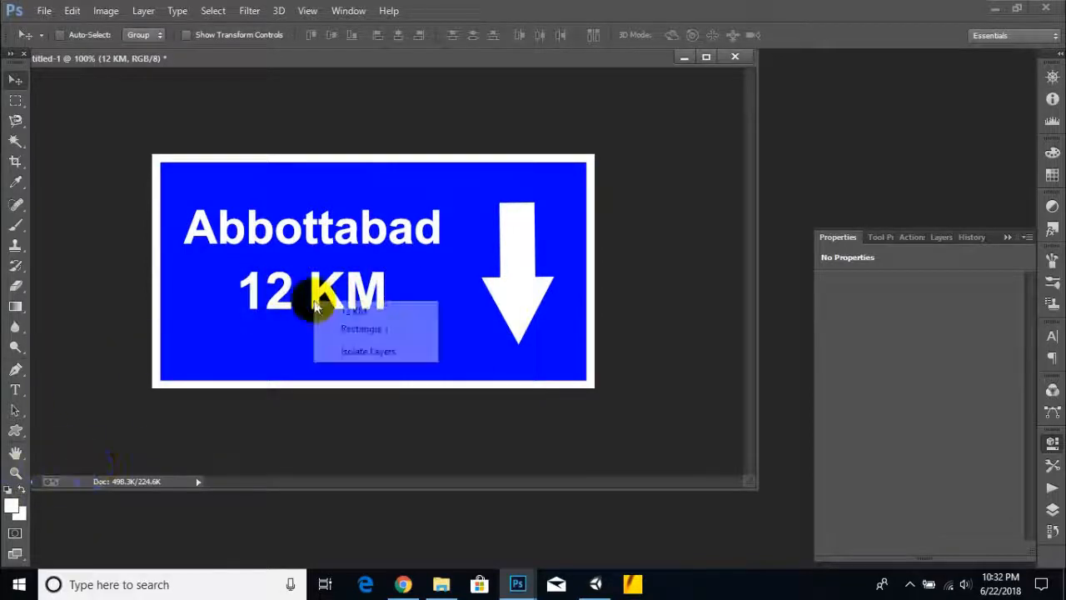
# Step: Apply a Bevel & Emboss layer style to the 12 KM text layer
pyautogui.click(944, 237)
pyautogui.rightClick(949, 318)
pyautogui.click(631, 102)
pyautogui.moveTo(457, 181); pyautogui.dragTo(613, 145)
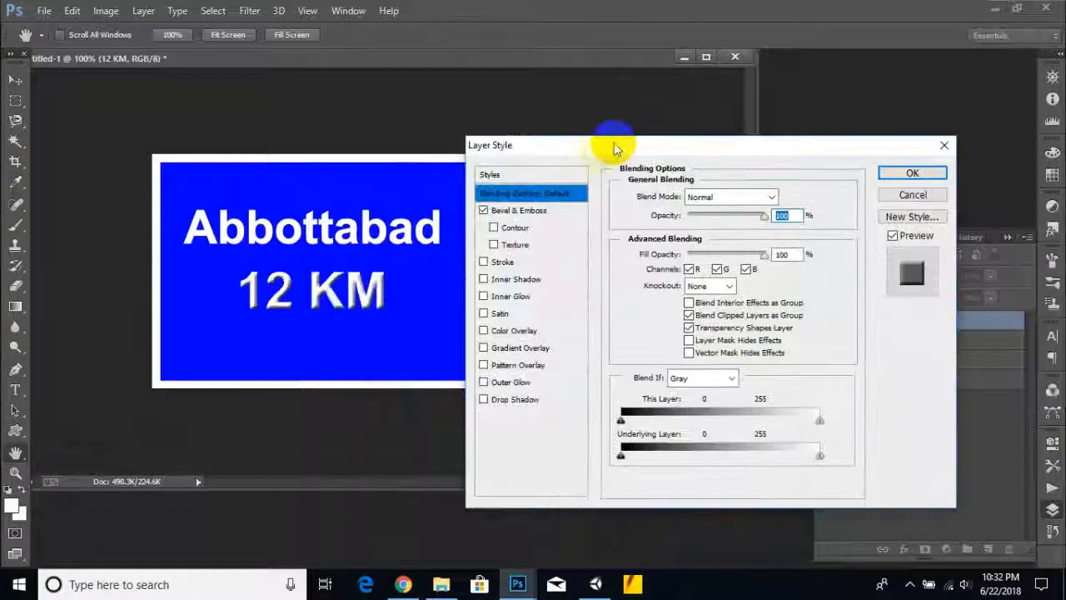
pyautogui.click(913, 175)
# Step: Save the Abbottabad sign as the JPEG file atd.jpg on the desktop
pyautogui.click(45, 10)
pyautogui.click(62, 200)
pyautogui.click(308, 314)
pyautogui.click(142, 459)
pyautogui.click(402, 453)
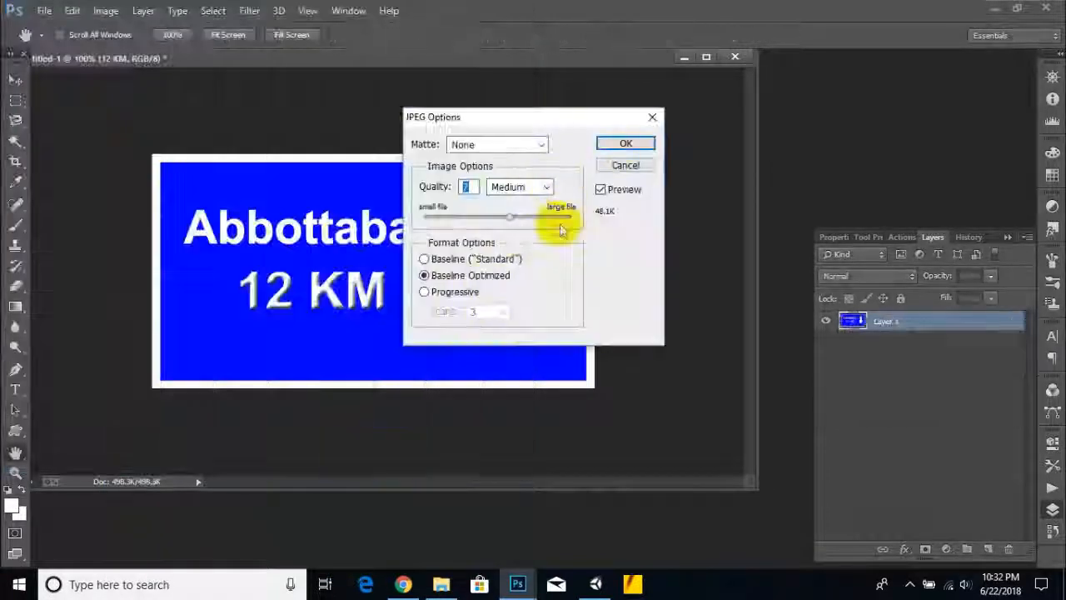
pyautogui.click(626, 143)
# Step: Change the sign's place name to Mansehra and its distance to 26 KM
pyautogui.click(15, 390)
pyautogui.click(309, 256)
pyautogui.hotkey('ctrl', 'a')
pyautogui.write('Manse')
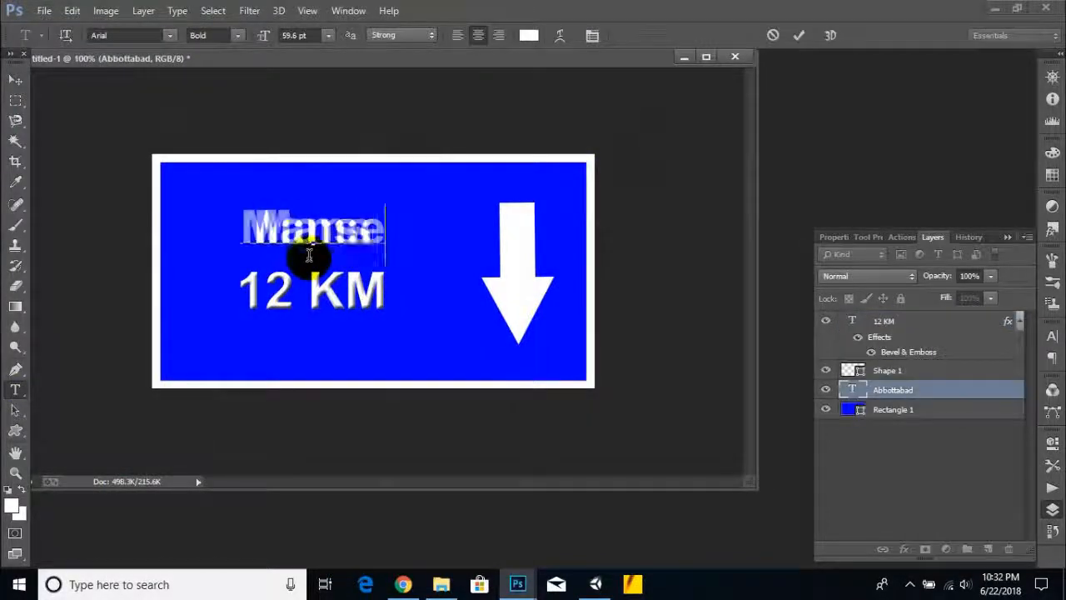
pyautogui.doubleClick(242, 291)
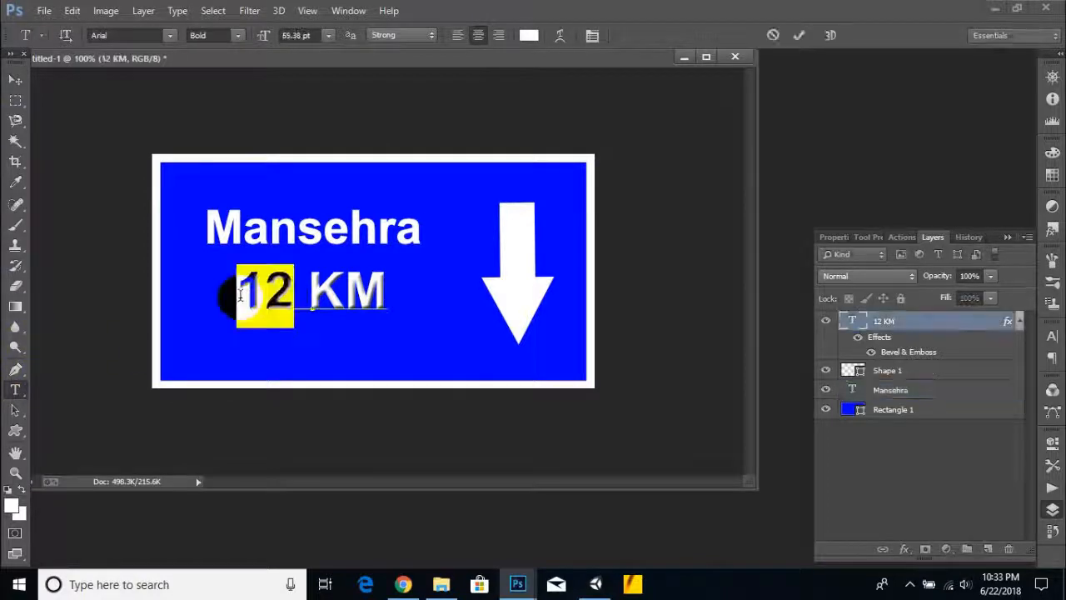
# Step: Save the Mansehra sign as the JPEG file man.jpg on the desktop
pyautogui.click(40, 13)
pyautogui.click(40, 173)
pyautogui.click(158, 363)
pyautogui.click(162, 206)
pyautogui.click(219, 343)
pyautogui.write('ms')
pyautogui.click(401, 500)
pyautogui.click(625, 143)
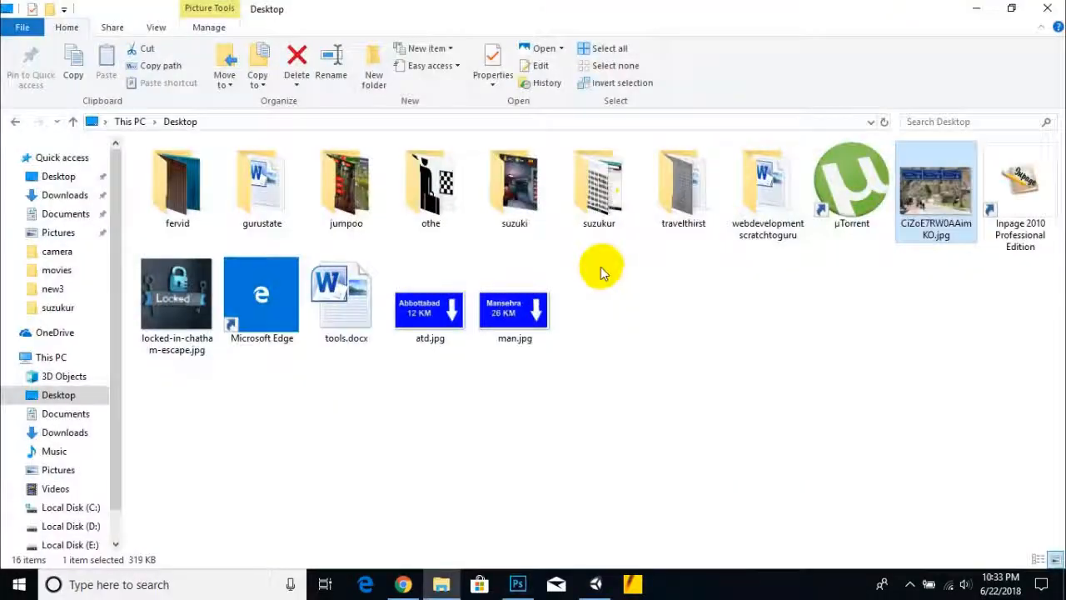
# Step: Import atd.jpg and man.jpg from the desktop into the Assets/pics/roadsigns folder of the Unity project
pyautogui.moveTo(591, 265); pyautogui.dragTo(595, 583)
pyautogui.click(314, 377)
pyautogui.scroll(-5, 574, 497)
pyautogui.doubleClick(514, 444)
pyautogui.scroll(-3, 553, 509)
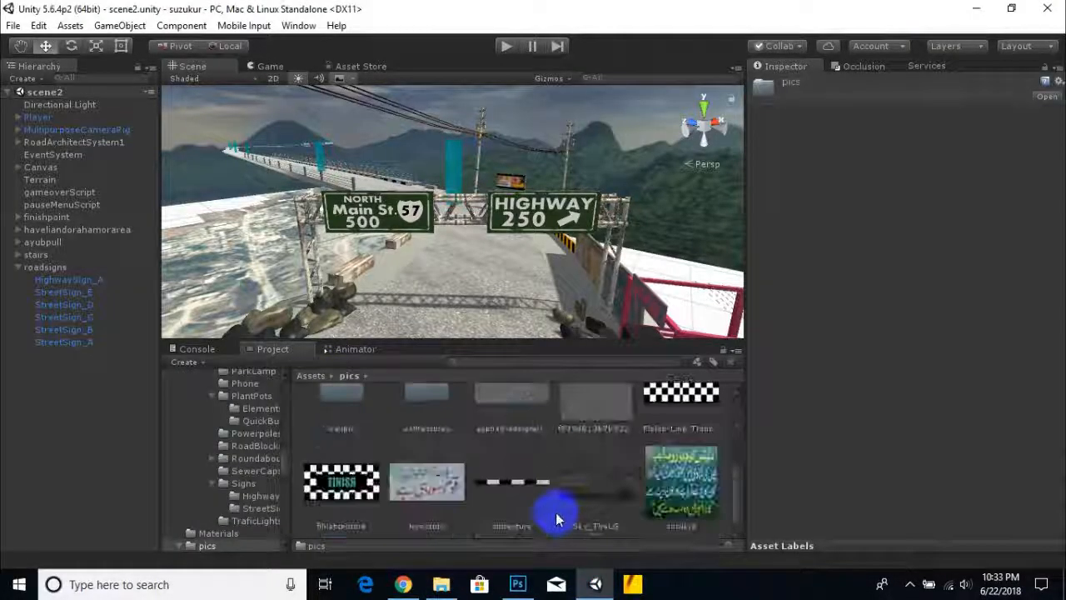
pyautogui.scroll(3, 557, 518)
pyautogui.doubleClick(511, 435)
pyautogui.scroll(-5, 533, 492)
pyautogui.click(442, 582)
pyautogui.moveTo(425, 329); pyautogui.dragTo(455, 448)
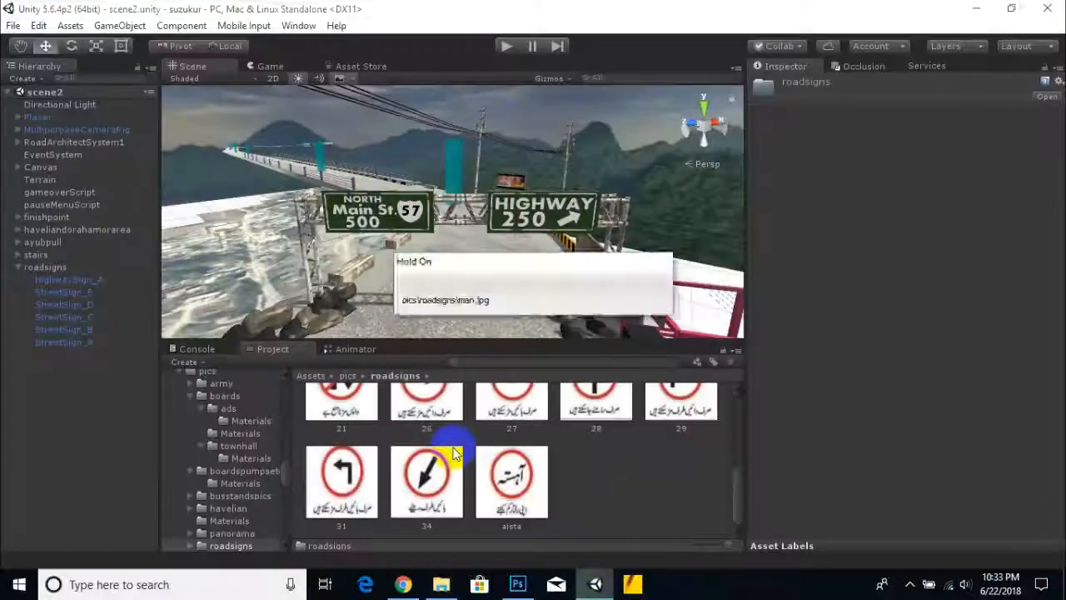
# Step: Add a cube to the roadsigns group as a thin sign panel showing the atd image
pyautogui.click(376, 221)
pyautogui.rightClick(60, 271)
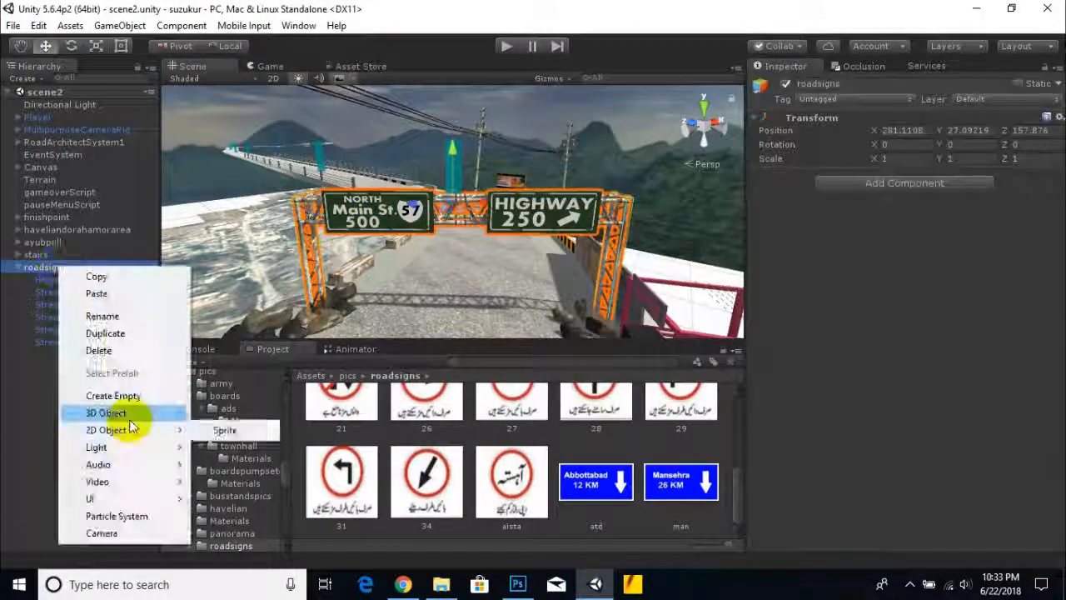
pyautogui.click(250, 409)
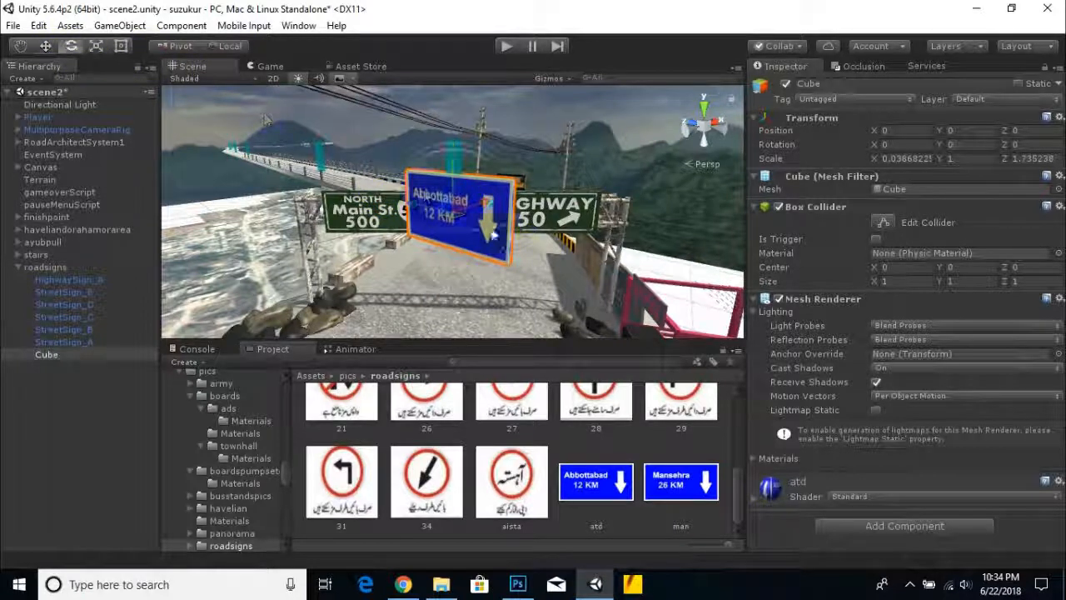
# Step: Rotate the Abbottabad panel to about -38.75 on Y and move it in front of the NORTH Main St. 500 sign
pyautogui.keyDown('alt'); pyautogui.moveTo(560, 244); pyautogui.dragTo(115, 94); pyautogui.keyUp('alt')
pyautogui.keyDown('alt'); pyautogui.moveTo(296, 194); pyautogui.dragTo(263, 200); pyautogui.keyUp('alt')
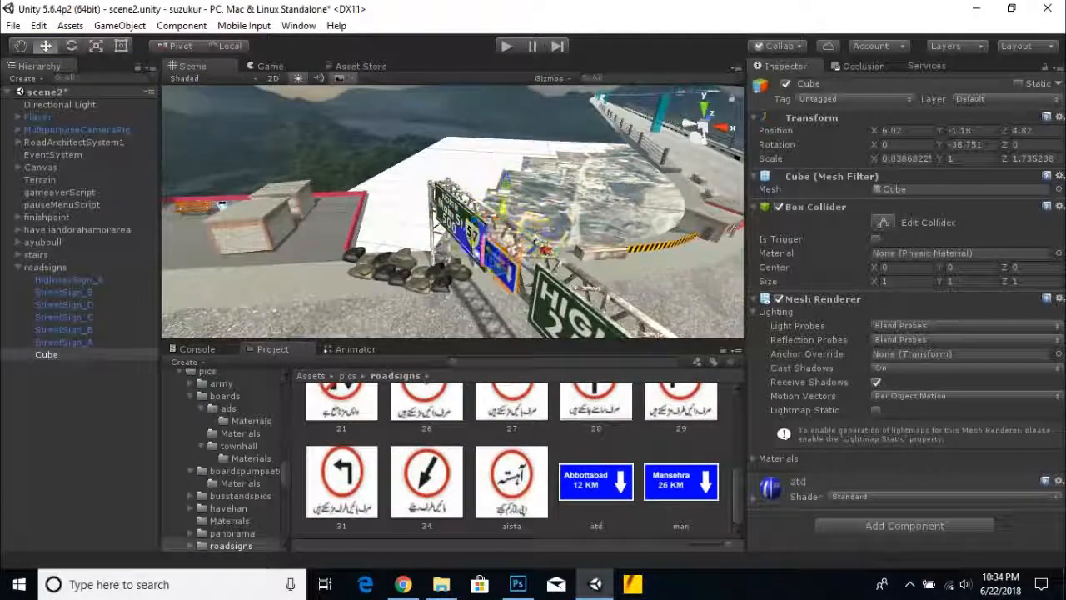
pyautogui.moveTo(441, 275); pyautogui.dragTo(528, 267, button='right')
pyautogui.press('w')
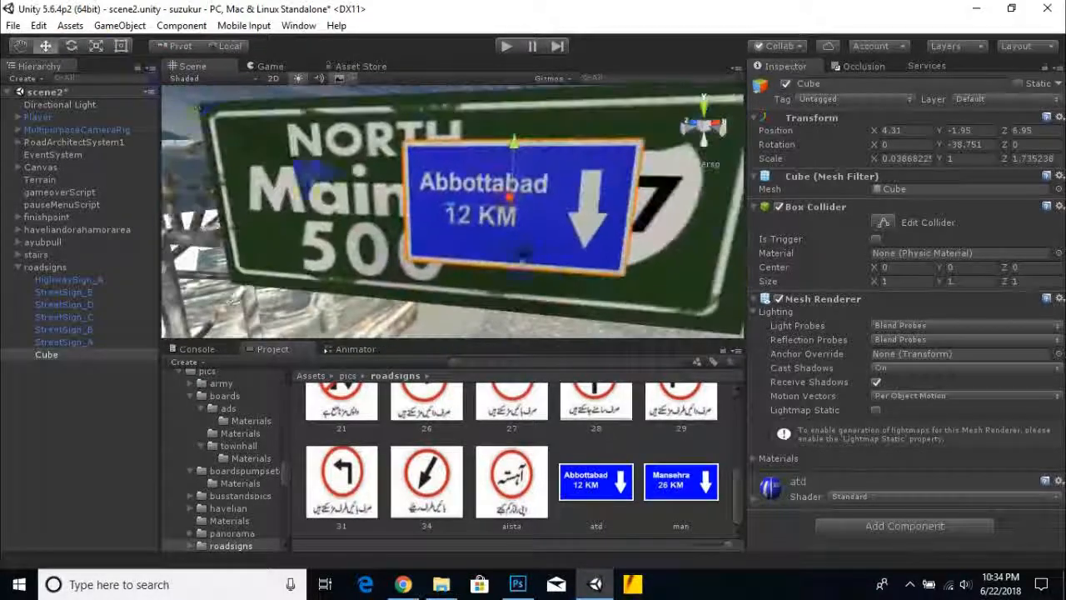
# Step: Scale the Abbottabad panel to about 2.14 on Y and 5.19 on Z so it covers the NORTH Main St. sign
pyautogui.press('r')
pyautogui.moveTo(511, 207); pyautogui.dragTo(575, 186)
pyautogui.scroll(-5, 476, 206)
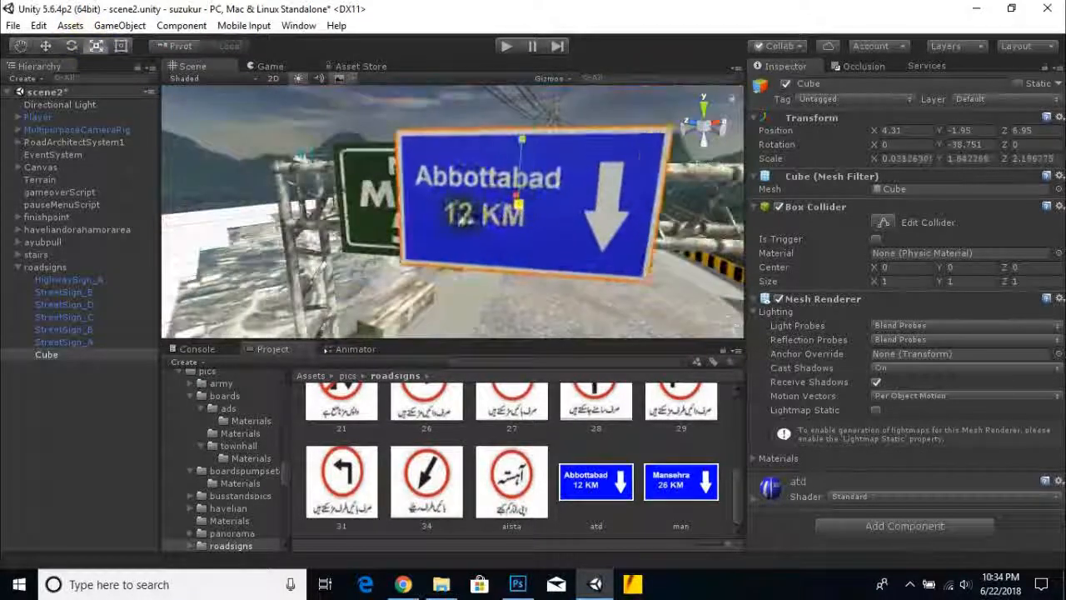
pyautogui.moveTo(453, 210); pyautogui.dragTo(435, 247)
pyautogui.keyDown('alt'); pyautogui.moveTo(435, 246); pyautogui.dragTo(405, 247); pyautogui.keyUp('alt')
pyautogui.scroll(-5, 405, 247)
pyautogui.keyDown('alt'); pyautogui.moveTo(361, 279); pyautogui.dragTo(463, 277); pyautogui.keyUp('alt')
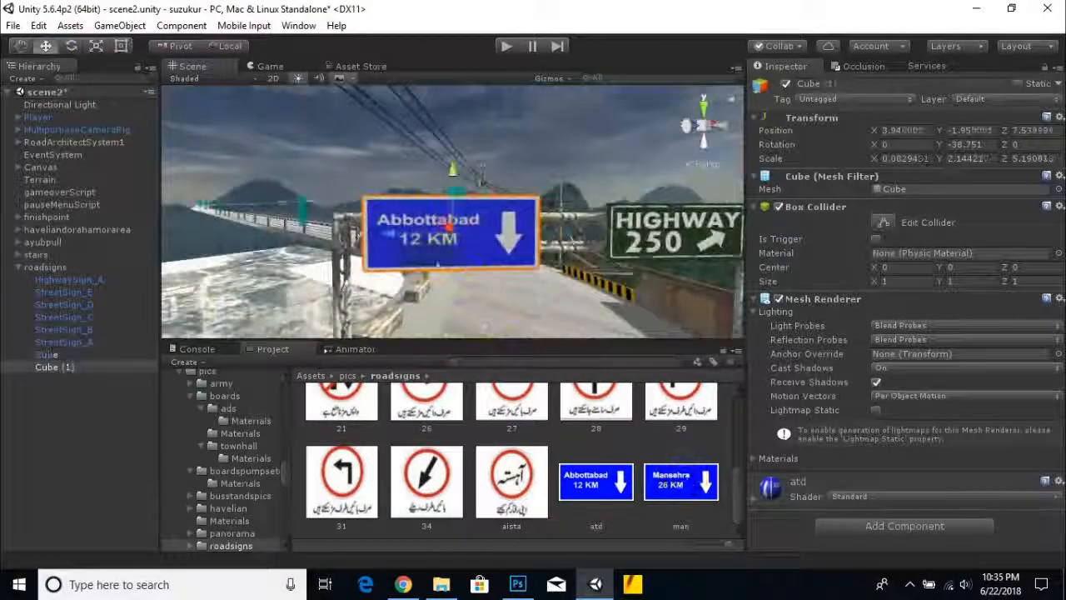
# Step: Move the duplicate Abbottabad panel over the HIGHWAY 250 sign and apply the man image to it
pyautogui.moveTo(390, 234); pyautogui.dragTo(618, 239)
pyautogui.moveTo(679, 485); pyautogui.dragTo(612, 262)
pyautogui.moveTo(612, 263); pyautogui.dragTo(557, 266, button='middle')
pyautogui.hotkey('ctrl', 'z')
pyautogui.moveTo(662, 496); pyautogui.dragTo(464, 236)
pyautogui.hotkey('ctrl', 'z')
pyautogui.scroll(-5, 550, 269)
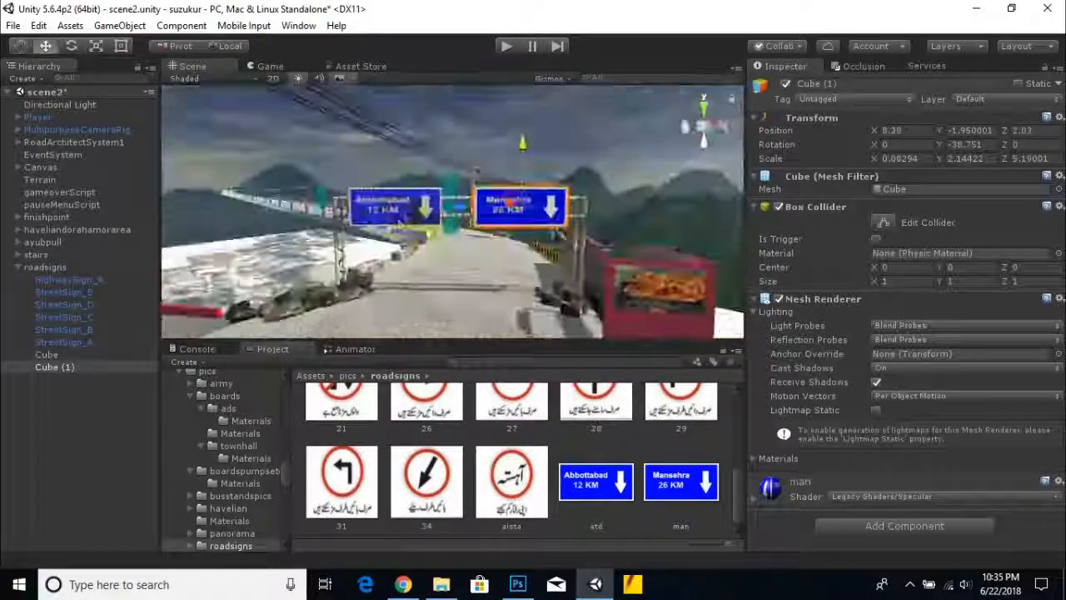
# Step: Parent the Abbottabad and Mansehra panels to HighwaySign_A in the hierarchy
pyautogui.keyDown('ctrl'); pyautogui.click(46, 355); pyautogui.keyUp('ctrl')
pyautogui.moveTo(81, 282); pyautogui.dragTo(79, 280)
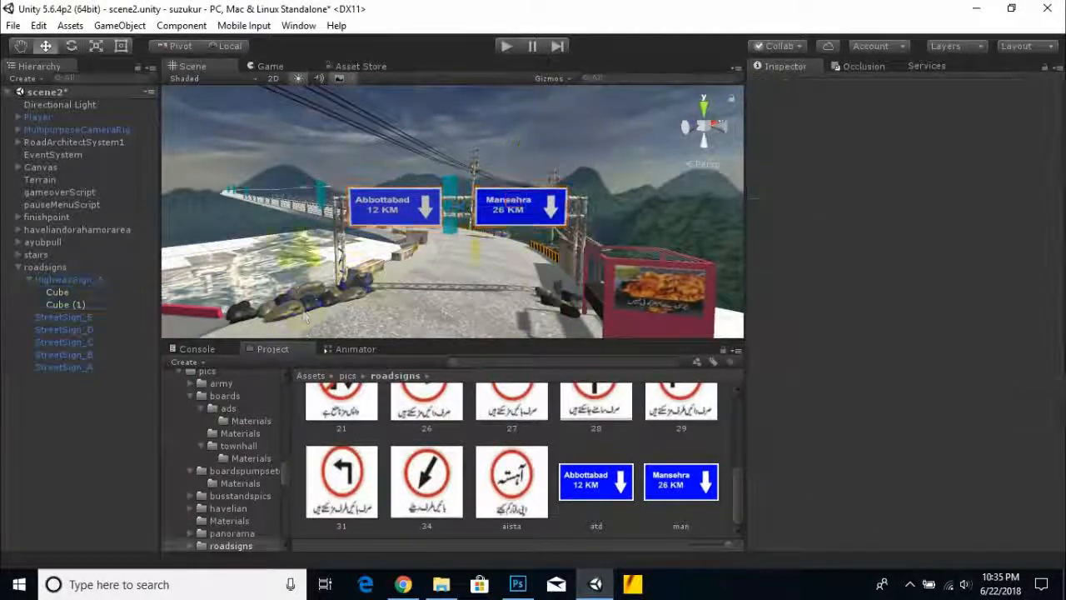
pyautogui.scroll(-3, 470, 294)
pyautogui.scroll(4, 470, 294)
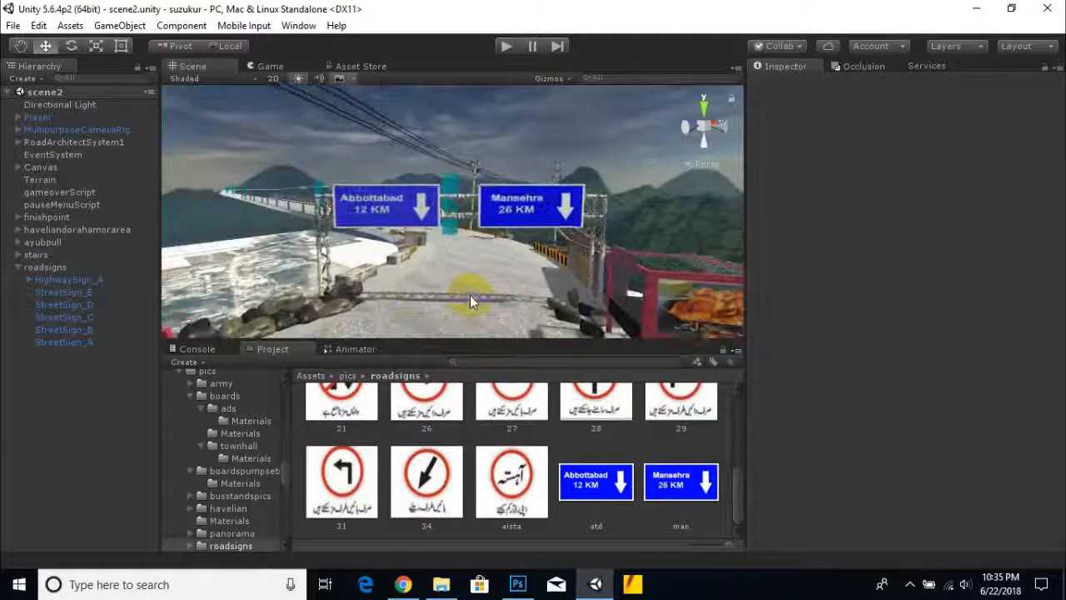
# Step: Delete StreetSign_A and StreetSign_E from the row of street signs on the road
pyautogui.scroll(-8, 470, 294)
pyautogui.moveTo(469, 295); pyautogui.dragTo(428, 269, button='middle')
pyautogui.scroll(-5, 549, 243)
pyautogui.scroll(5, 428, 268)
pyautogui.scroll(4, 429, 268)
pyautogui.click(406, 292)
pyautogui.click(295, 303)
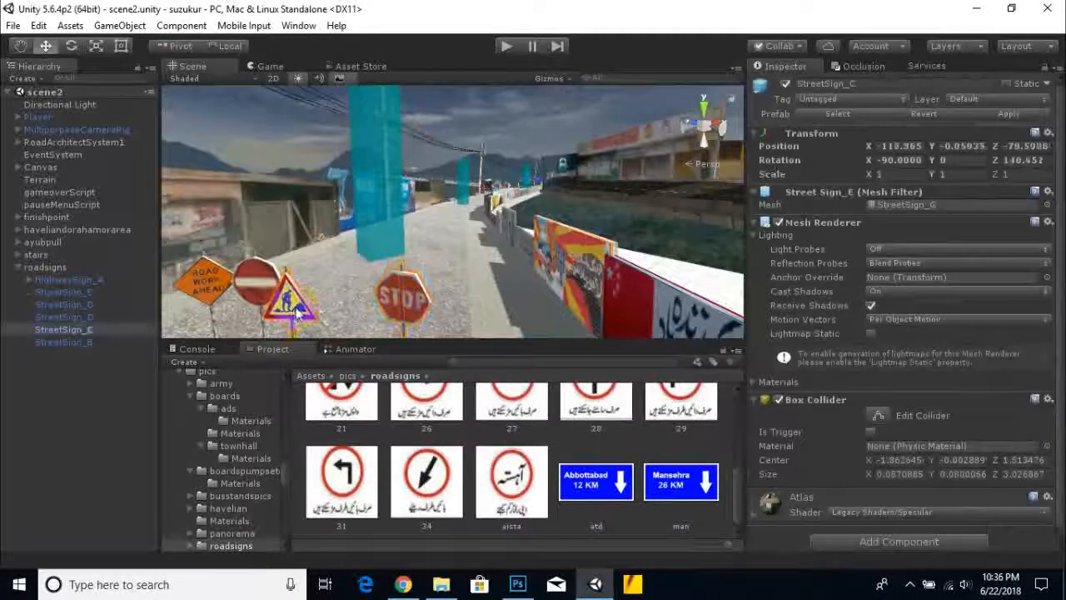
pyautogui.scroll(1, 296, 302)
pyautogui.keyDown('ctrl'); pyautogui.click(229, 302); pyautogui.keyUp('ctrl')
pyautogui.click(229, 297)
pyautogui.press('Delete')
pyautogui.scroll(-3, 309, 274)
pyautogui.click(282, 251)
pyautogui.press('Delete')
# Step: Move the ROAD WORK AHEAD, triangular roadworks and STOP signs together along the road to the bus-stand area
pyautogui.click(333, 249)
pyautogui.keyDown('ctrl'); pyautogui.click(381, 254); pyautogui.keyUp('ctrl')
pyautogui.keyDown('ctrl'); pyautogui.click(430, 253); pyautogui.keyUp('ctrl')
pyautogui.scroll(-5, 430, 252)
pyautogui.scroll(5, 446, 251)
pyautogui.scroll(-2, 445, 250)
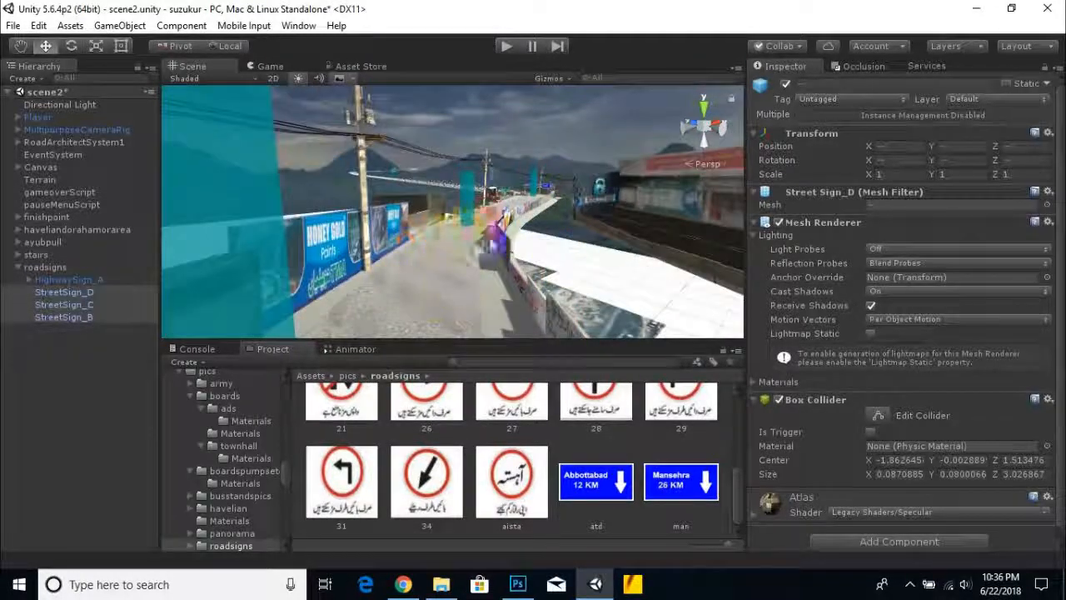
pyautogui.press('f')
pyautogui.moveTo(441, 330); pyautogui.dragTo(550, 179)
pyautogui.press('f')
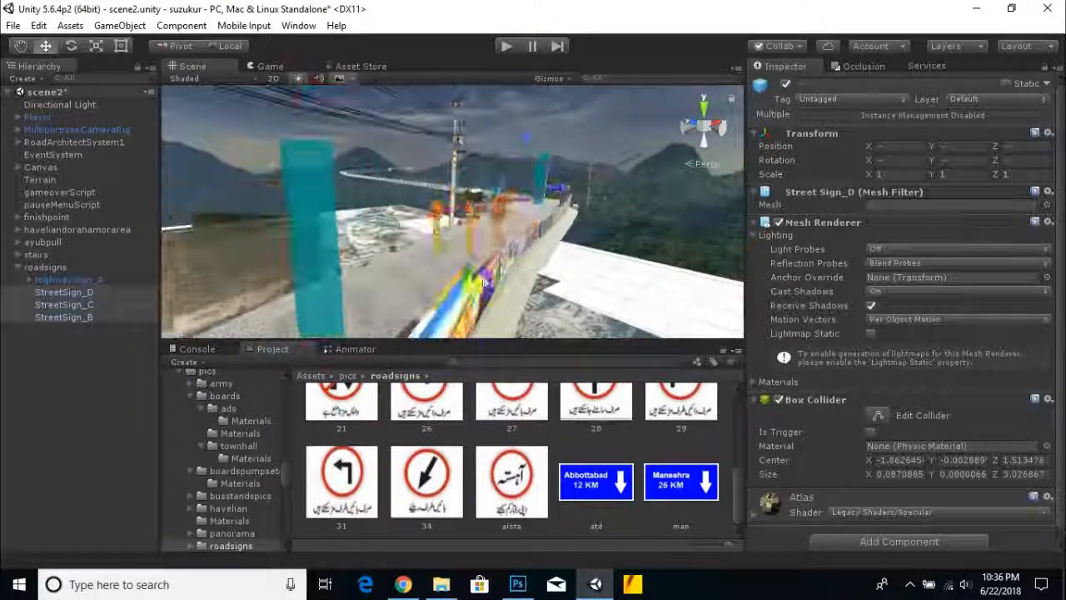
pyautogui.moveTo(493, 301); pyautogui.dragTo(510, 164)
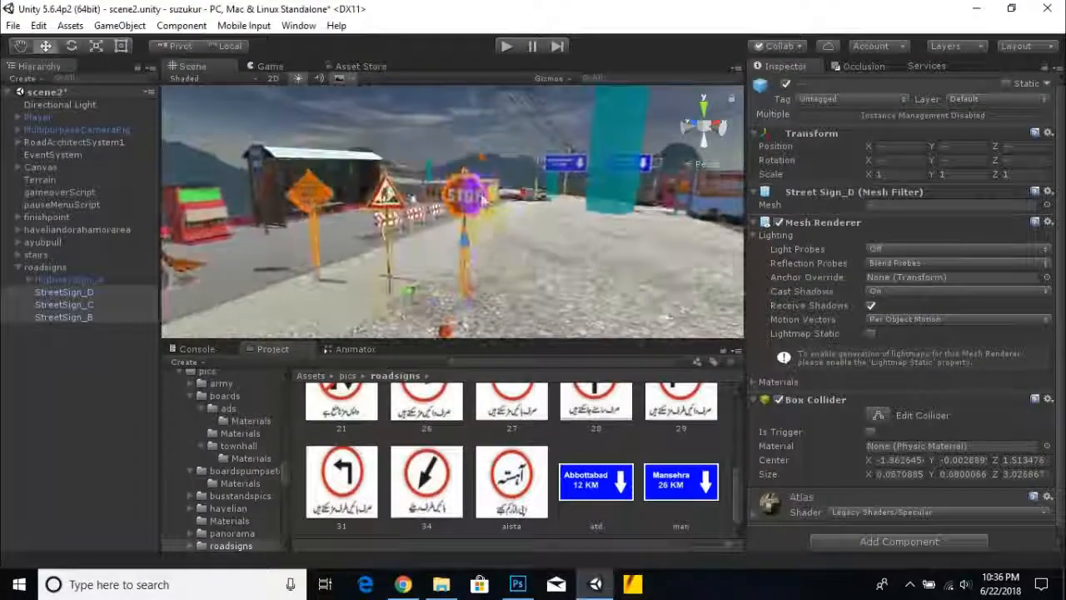
# Step: Place the STOP sign on the pavement beside the PICK PASSENGERS STAND 1 board, at about X -30.64, Y -5.83, Z -6.53
pyautogui.click(481, 199)
pyautogui.scroll(-4, 477, 204)
pyautogui.moveTo(404, 279); pyautogui.dragTo(365, 285)
pyautogui.moveTo(256, 322); pyautogui.dragTo(251, 326)
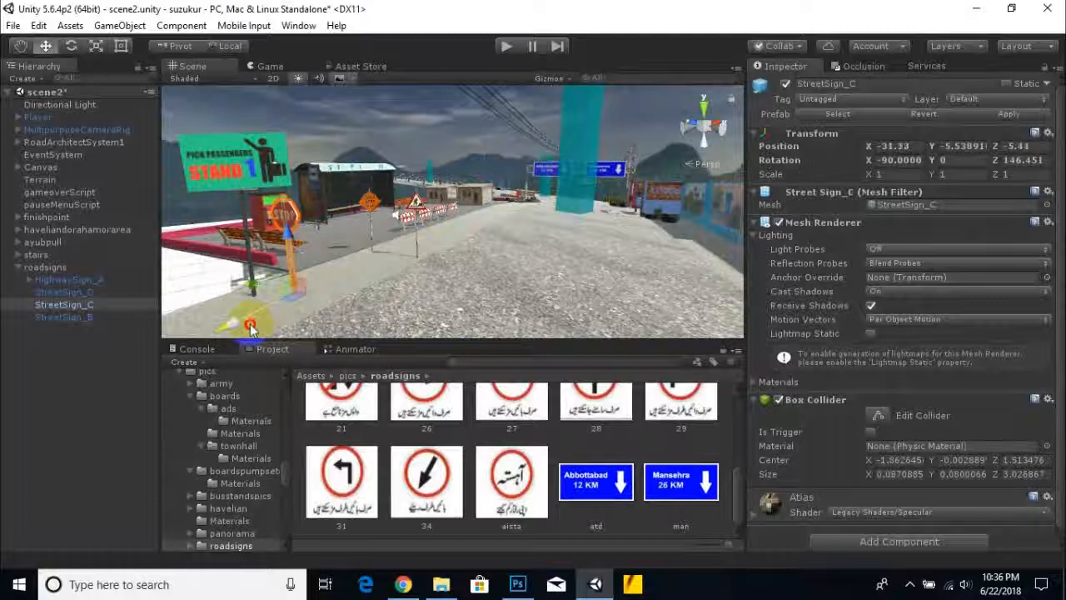
pyautogui.scroll(-2, 295, 247)
pyautogui.moveTo(297, 249); pyautogui.dragTo(468, 260, button='middle')
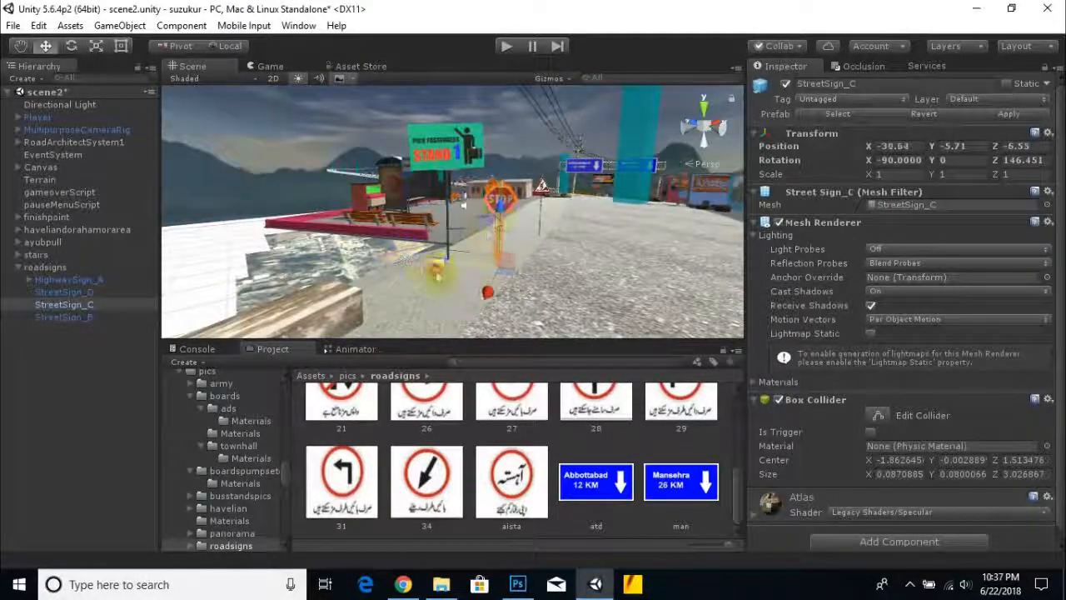
pyautogui.moveTo(500, 204); pyautogui.dragTo(500, 209)
pyautogui.scroll(2, 485, 243)
pyautogui.moveTo(486, 242); pyautogui.dragTo(903, 400, button='middle')
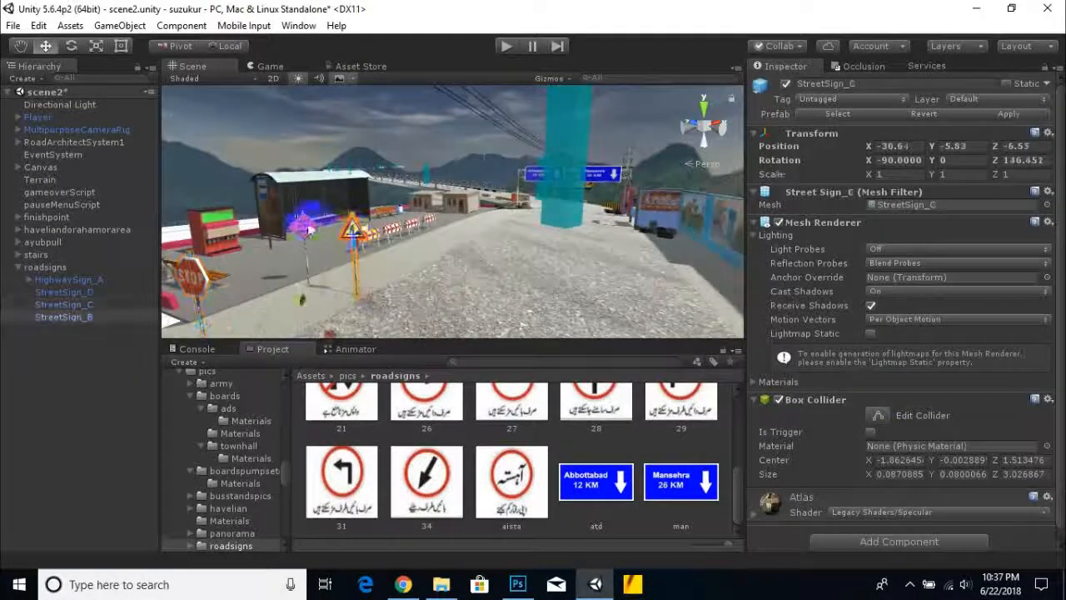
# Step: Move the ROAD WORK AHEAD and triangular roadworks signs past the highway gantry to the side-road turnoff
pyautogui.press('f')
pyautogui.keyDown('alt'); pyautogui.moveTo(517, 266); pyautogui.dragTo(293, 238); pyautogui.keyUp('alt')
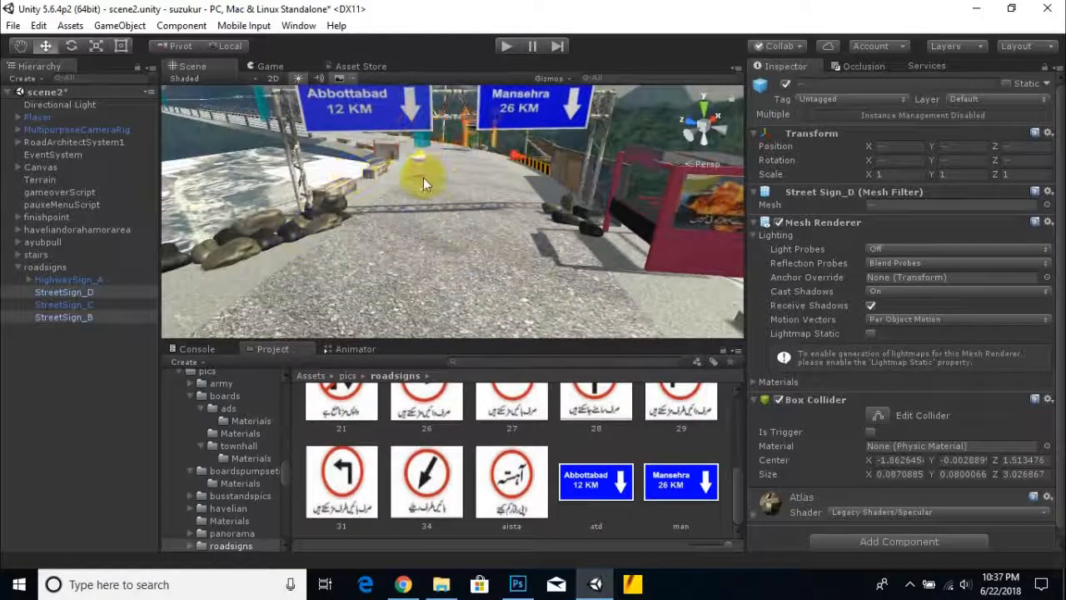
pyautogui.press('f')
pyautogui.scroll(5, 487, 223)
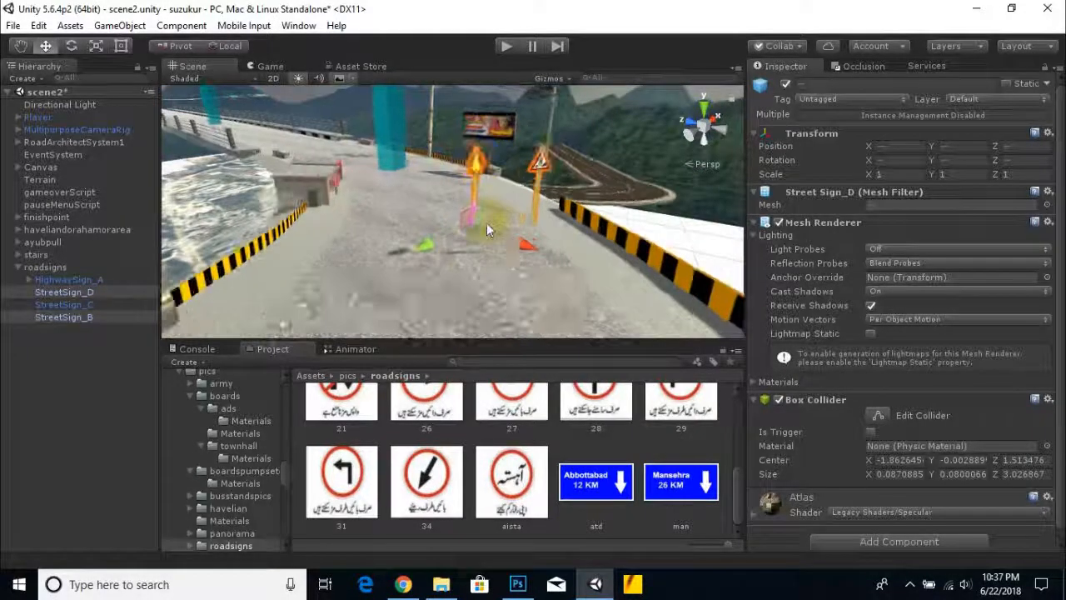
pyautogui.click(452, 233)
pyautogui.moveTo(447, 231); pyautogui.dragTo(514, 215)
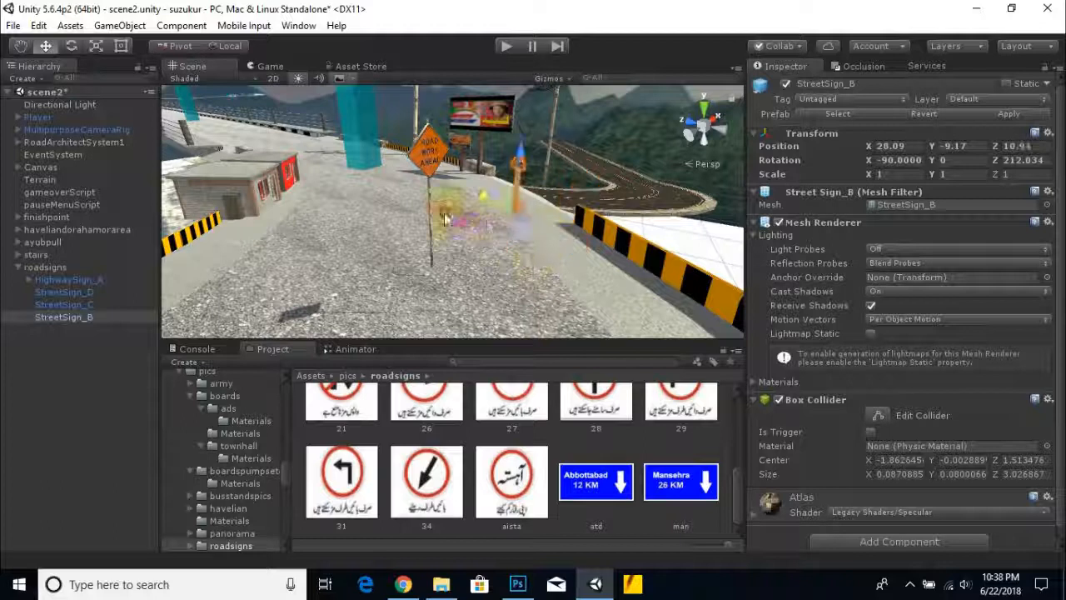
# Step: Position the triangular roadworks sign at the road edge and the ROAD WORK AHEAD sign beside the side-road junction
pyautogui.press('f')
pyautogui.scroll(-4, 454, 259)
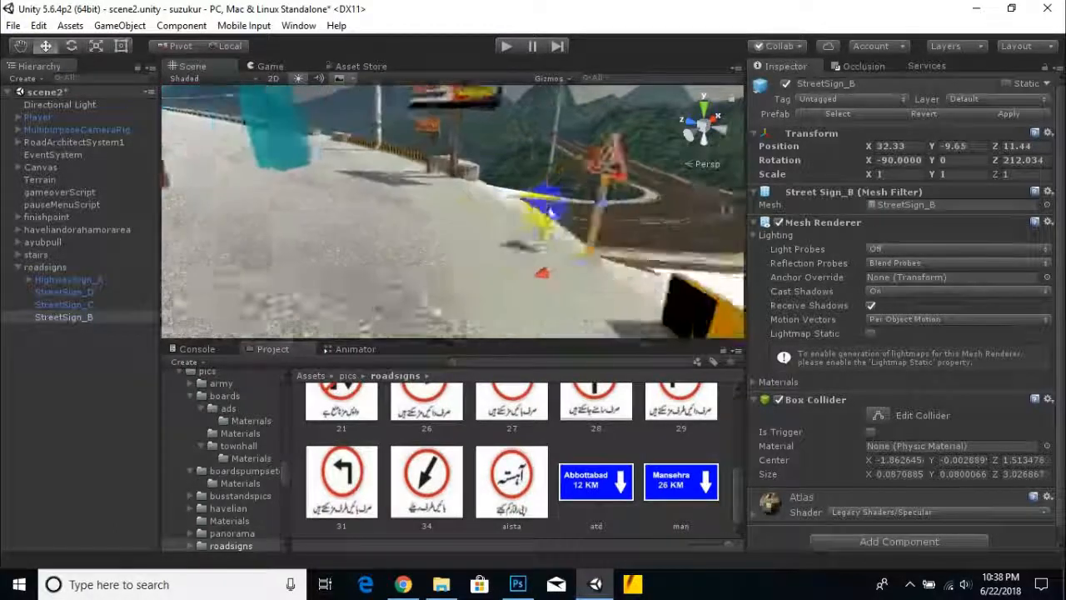
pyautogui.click(450, 200)
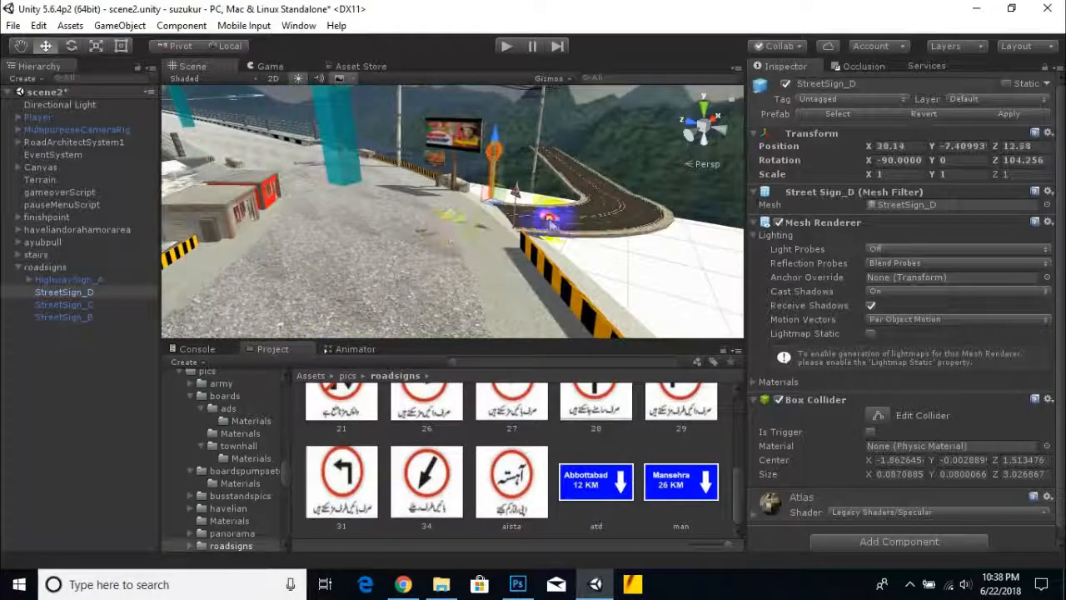
pyautogui.scroll(3, 510, 163)
pyautogui.moveTo(511, 163); pyautogui.dragTo(437, 254)
pyautogui.press('f')
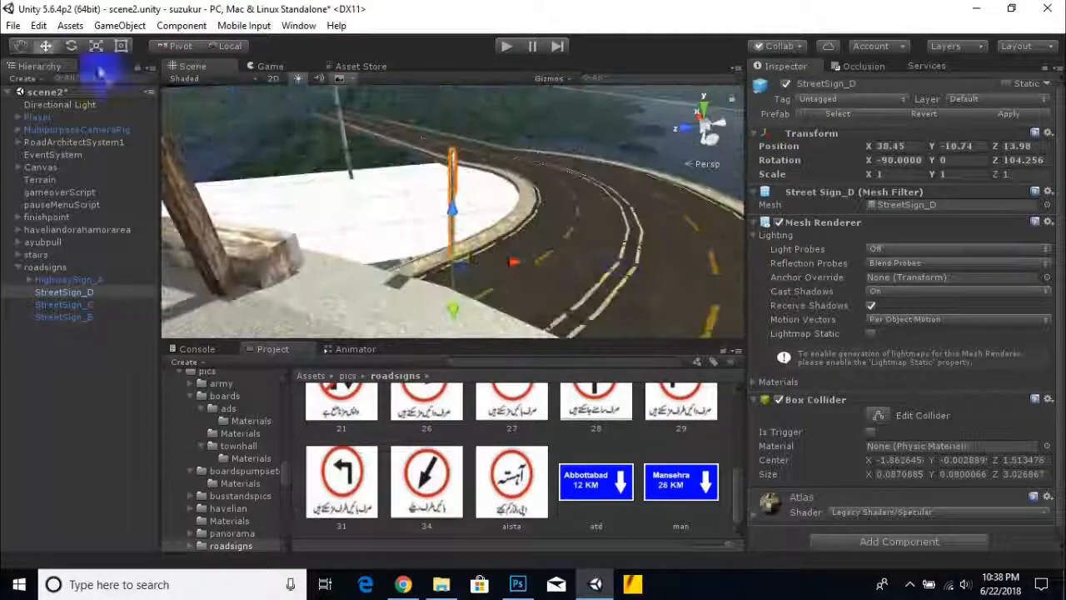
# Step: Rotate the ROAD WORK AHEAD and triangular roadworks signs at the side-road junction
pyautogui.click(71, 45)
pyautogui.moveTo(500, 250); pyautogui.dragTo(466, 250, button='right')
pyautogui.click(566, 166)
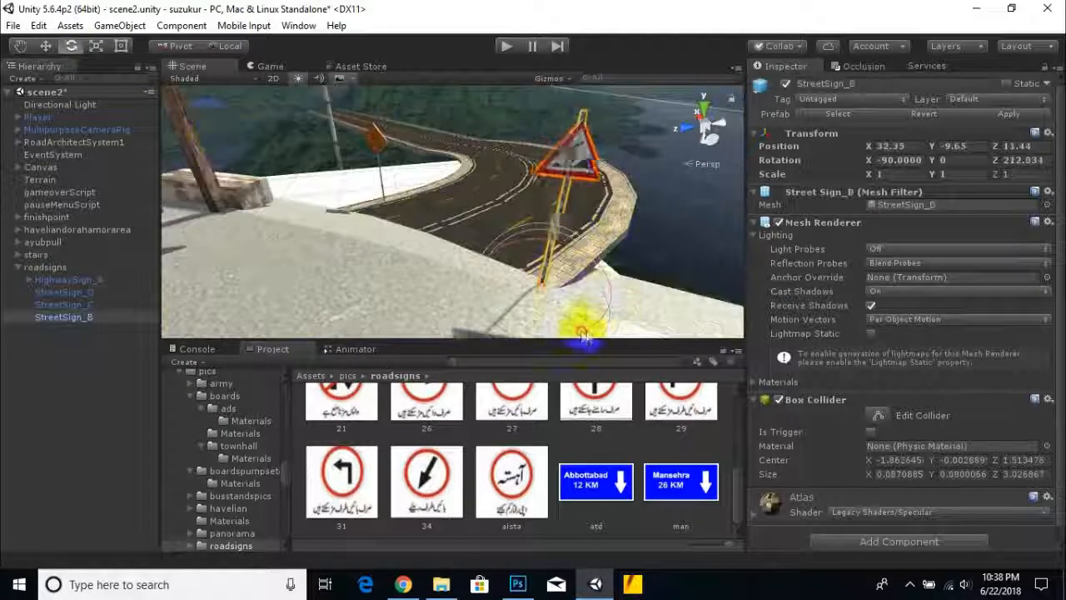
pyautogui.moveTo(488, 227); pyautogui.dragTo(471, 313)
# Step: Add a new cube to the roadsigns group and place it on the road before the barrier gate, at about X -152.1, Z -113.78
pyautogui.moveTo(521, 223); pyautogui.dragTo(366, 242, button='right')
pyautogui.rightClick(52, 267)
pyautogui.moveTo(101, 410)
pyautogui.click(219, 220)
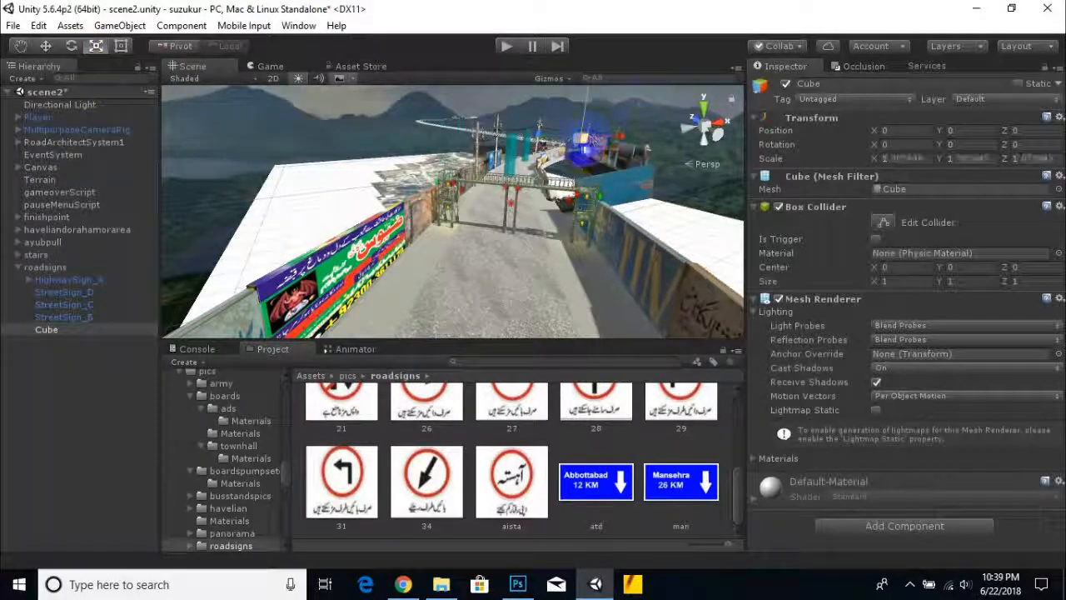
pyautogui.moveTo(323, 163); pyautogui.dragTo(445, 268)
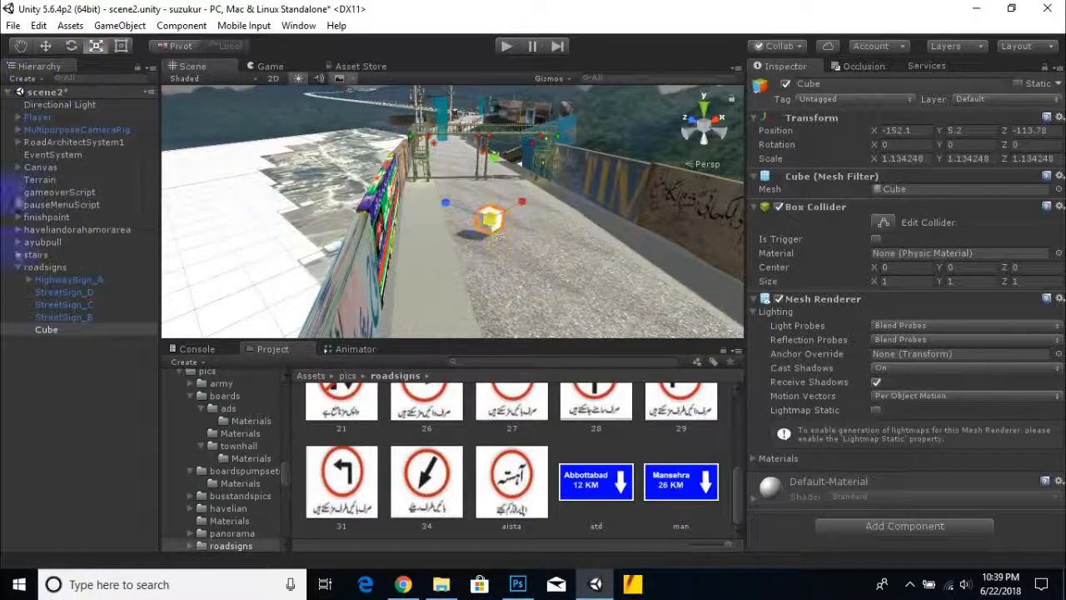
# Step: Create an empty child object named slow inside the roadsigns group
pyautogui.rightClick(44, 266)
pyautogui.click(99, 395)
pyautogui.rightClick(67, 344)
pyautogui.click(109, 114)
pyautogui.write('roa')
pyautogui.press('BackSpace')
pyautogui.press('BackSpace')
pyautogui.press('BackSpace')
pyautogui.write('slow')
pyautogui.press('Return')
# Step: Flatten the road cube to about 0.085 on X and apply the aista image to it
pyautogui.scroll(2, 502, 223)
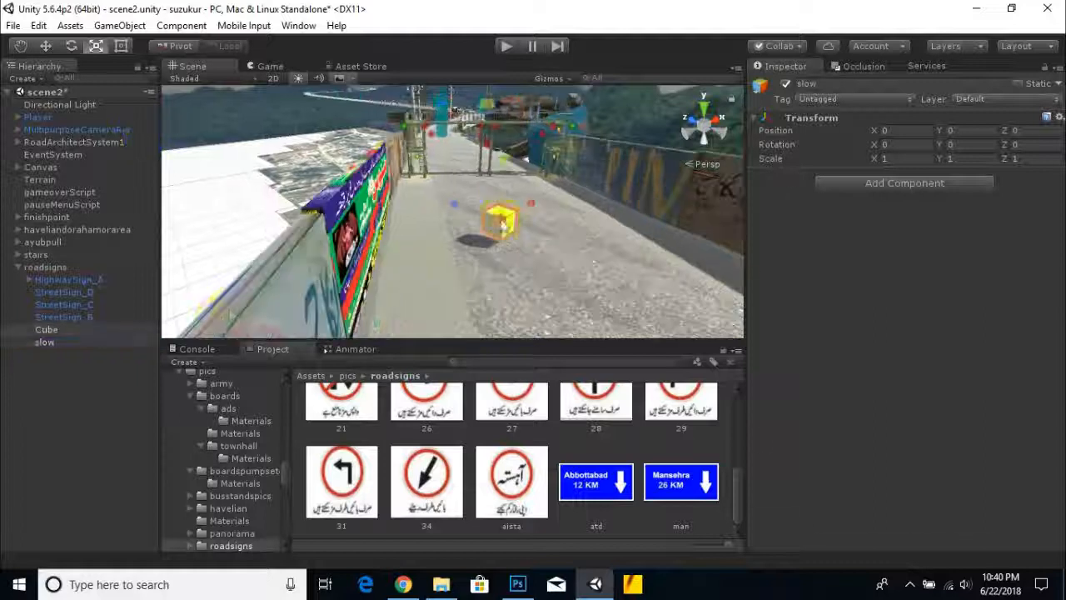
pyautogui.click(503, 224)
pyautogui.scroll(2, 431, 232)
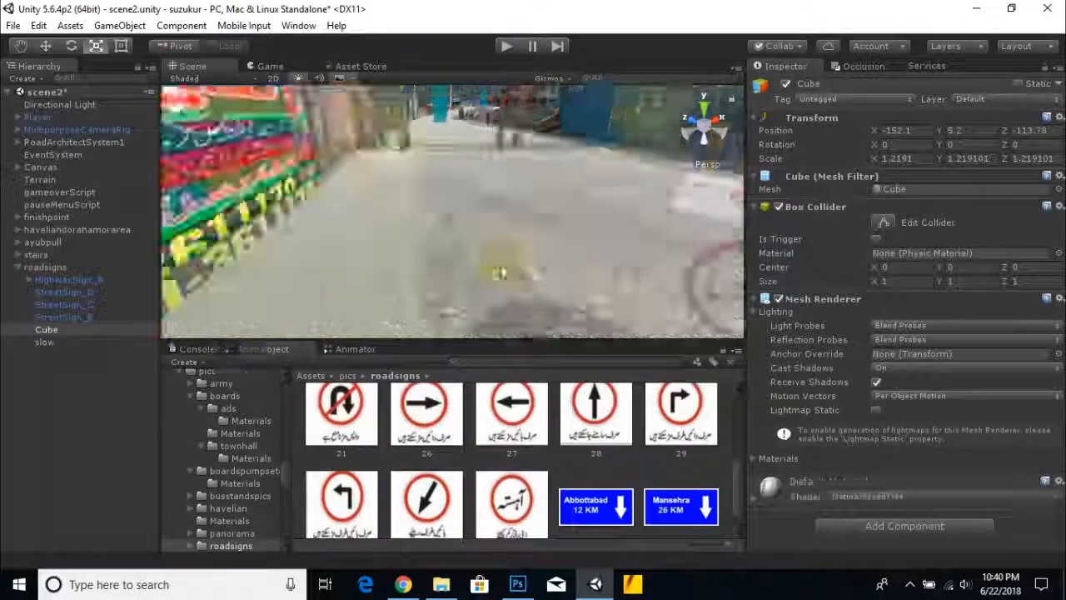
pyautogui.press('w')
pyautogui.keyDown('alt'); pyautogui.moveTo(500, 286); pyautogui.dragTo(487, 279); pyautogui.keyUp('alt')
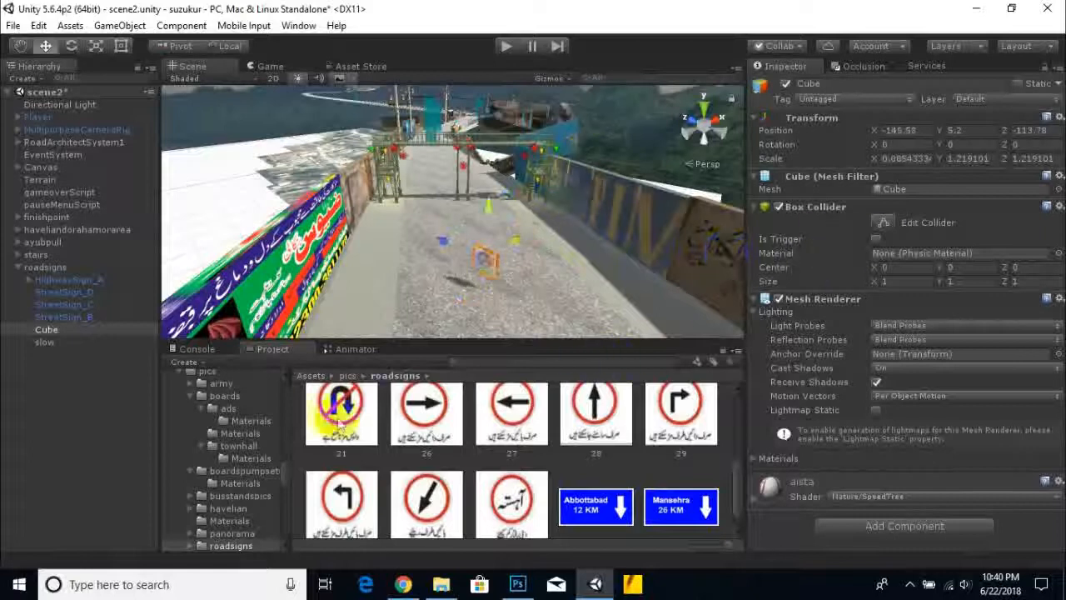
# Step: Place the StreetSign_B prefab from LowpolyStreetPack's StreetSigns folder on the road near the aista panel
pyautogui.click(312, 376)
pyautogui.scroll(4, 575, 465)
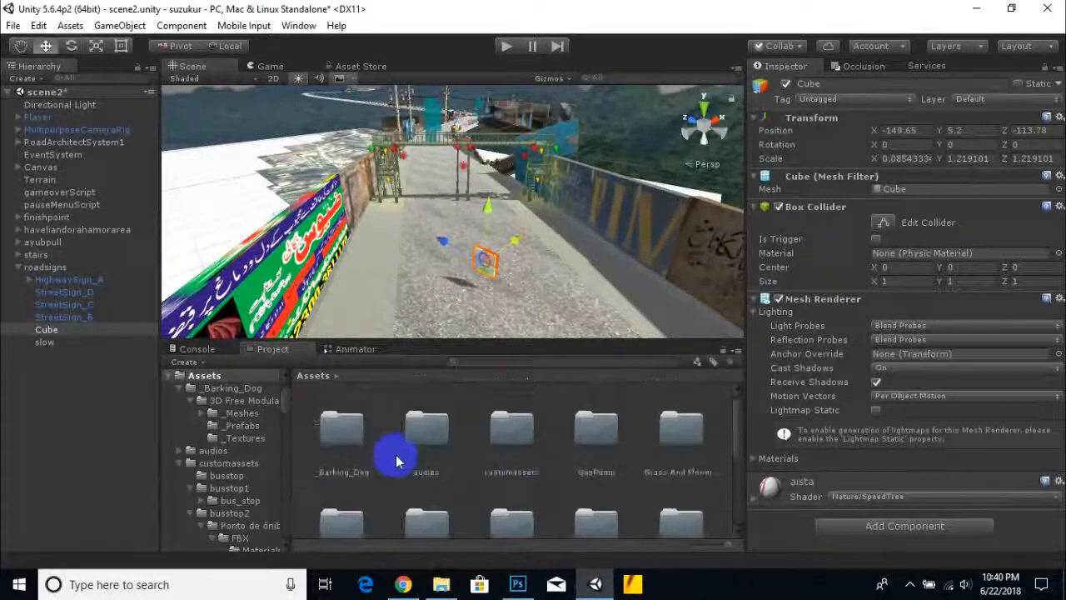
pyautogui.scroll(-3, 397, 461)
pyautogui.doubleClick(343, 436)
pyautogui.doubleClick(428, 440)
pyautogui.doubleClick(511, 450)
pyautogui.scroll(-5, 452, 473)
pyautogui.doubleClick(681, 491)
pyautogui.doubleClick(438, 441)
pyautogui.moveTo(426, 435); pyautogui.dragTo(507, 302)
# Step: Raise the aista panel to the StreetSign_B plate's height and resize it to about 0.78 on Y and 0.98 on Z
pyautogui.scroll(6, 505, 307)
pyautogui.moveTo(521, 184); pyautogui.dragTo(521, 219)
pyautogui.click(461, 175)
pyautogui.moveTo(465, 136); pyautogui.dragTo(472, 97)
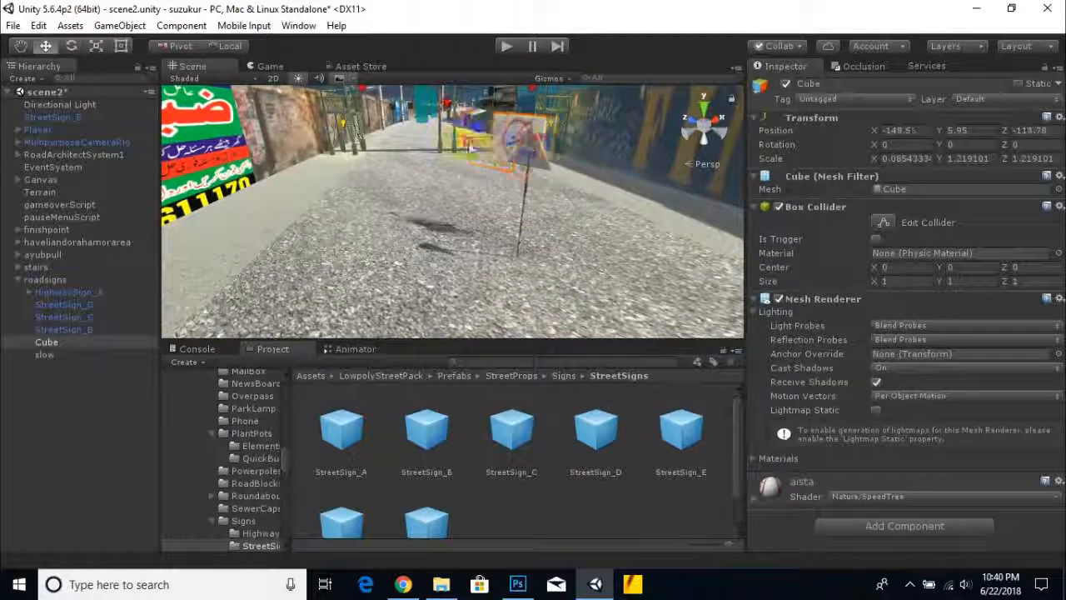
pyautogui.moveTo(539, 100); pyautogui.dragTo(530, 157)
pyautogui.moveTo(529, 157)
pyautogui.mouseDown(button='right')
pyautogui.moveTo(505, 207)
pyautogui.moveTo(464, 219)
pyautogui.moveTo(537, 156)
pyautogui.mouseUp(button='right')
pyautogui.moveTo(530, 153); pyautogui.dragTo(533, 132)
pyautogui.moveTo(535, 142); pyautogui.dragTo(582, 165, button='right')
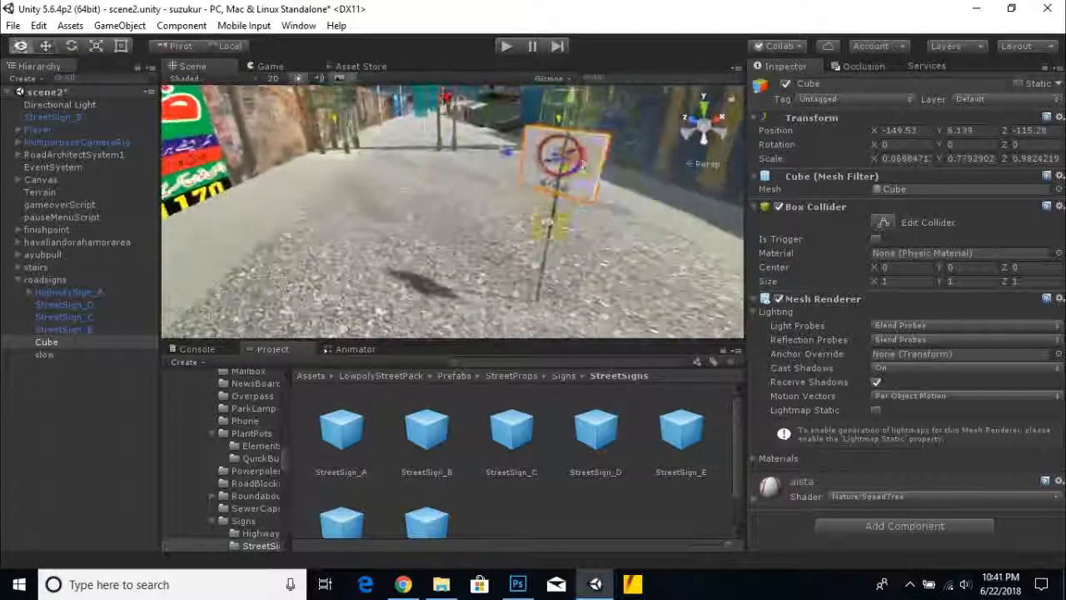
pyautogui.moveTo(582, 165); pyautogui.dragTo(563, 190)
# Step: Duplicate the aista panel and reshape the copy into a thin post scaled about 0.069, 2.84 and 0.041, placed at about 5.29 on Y
pyautogui.moveTo(522, 154); pyautogui.dragTo(517, 218)
pyautogui.click(99, 49)
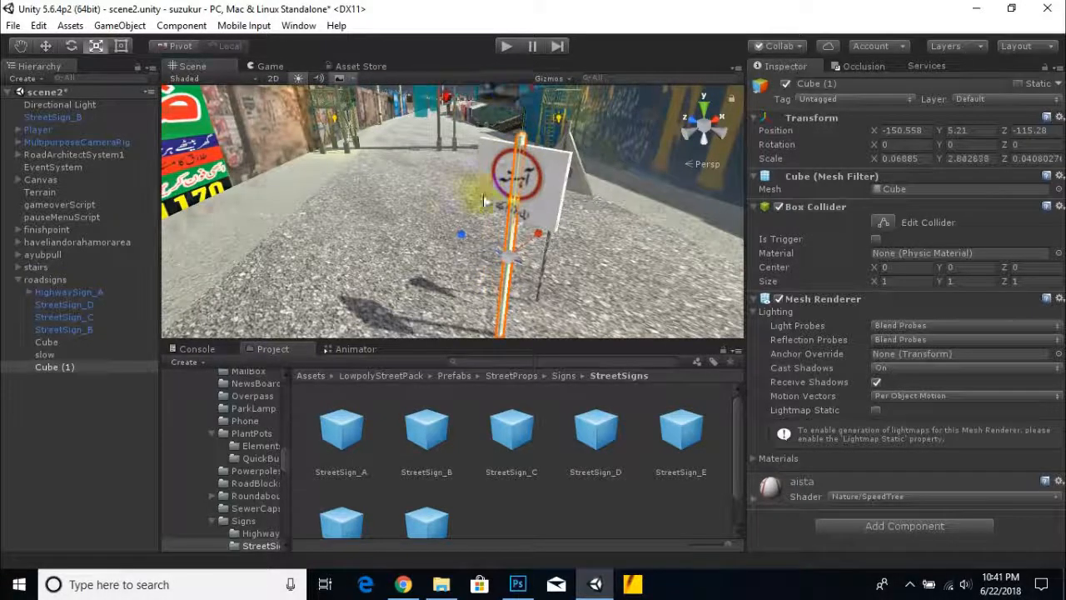
pyautogui.moveTo(486, 201); pyautogui.dragTo(495, 248, button='right')
pyautogui.click(45, 46)
pyautogui.moveTo(490, 148); pyautogui.dragTo(492, 142)
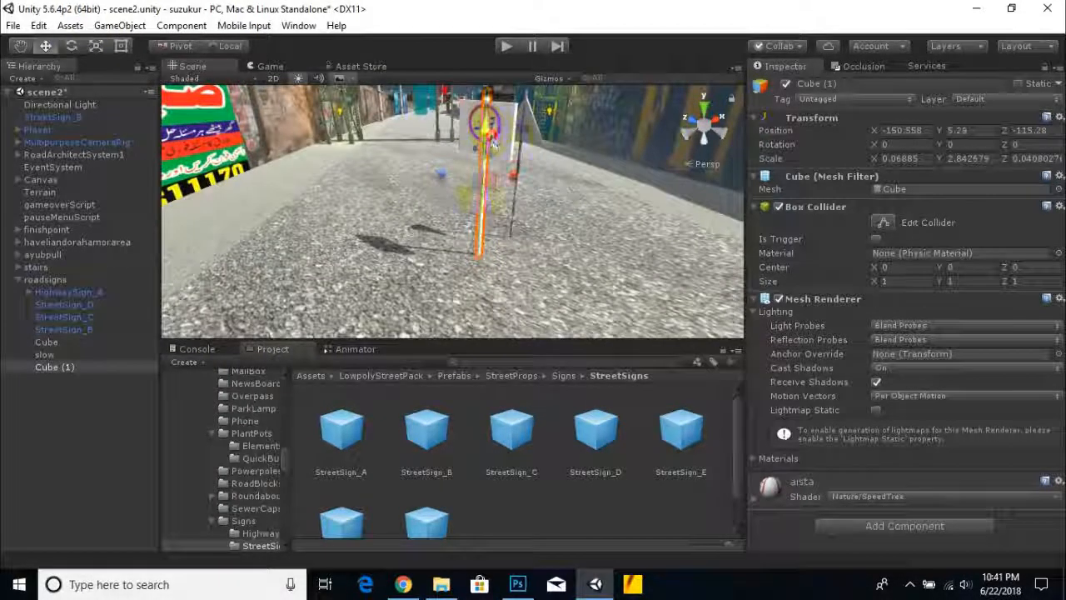
# Step: Shift the aista panel against the front of its post, at about -150.61 on X
pyautogui.moveTo(493, 143); pyautogui.dragTo(518, 179, button='right')
pyautogui.click(521, 204)
pyautogui.scroll(5, 521, 204)
pyautogui.moveTo(647, 187); pyautogui.dragTo(637, 190)
pyautogui.scroll(-5, 533, 208)
pyautogui.click(449, 229)
pyautogui.moveTo(449, 229)
pyautogui.mouseDown(button='right')
pyautogui.moveTo(466, 231)
pyautogui.moveTo(450, 235)
pyautogui.mouseUp(button='right')
# Step: Apply the red Color_A12 material from the customassets Materials folder to the sign's post
pyautogui.click(315, 378)
pyautogui.doubleClick(513, 442)
pyautogui.doubleClick(667, 461)
pyautogui.scroll(-5, 647, 467)
pyautogui.moveTo(512, 451); pyautogui.dragTo(523, 234)
# Step: Delete the StreetSign_B outside the roadsigns group and parent Cube and Cube (1) to the slow object
pyautogui.click(18, 155)
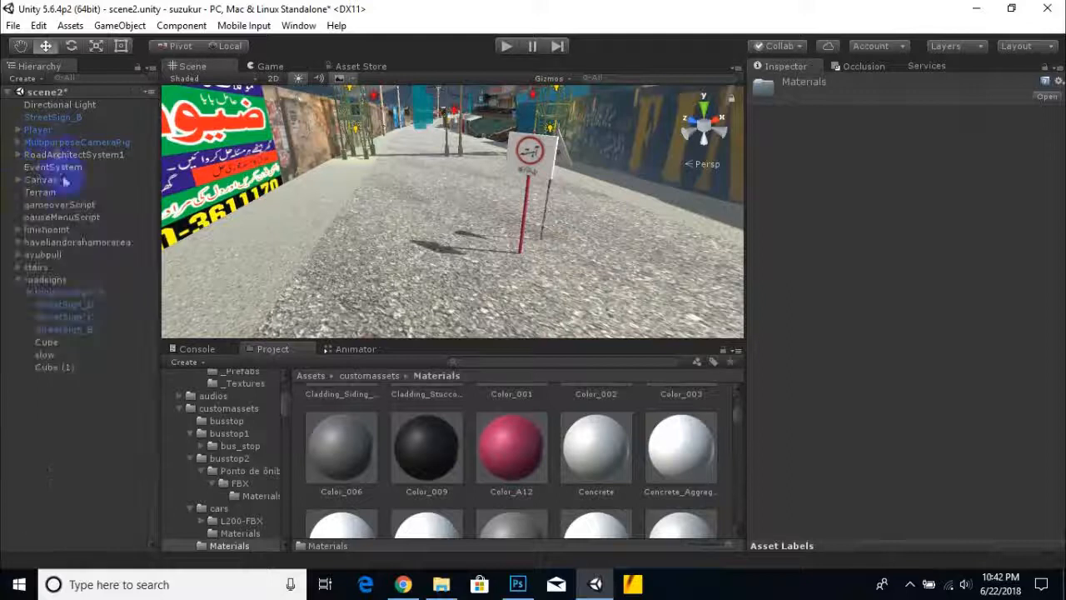
pyautogui.click(53, 117)
pyautogui.click(45, 330)
pyautogui.keyDown('ctrl'); pyautogui.click(54, 354); pyautogui.keyUp('ctrl')
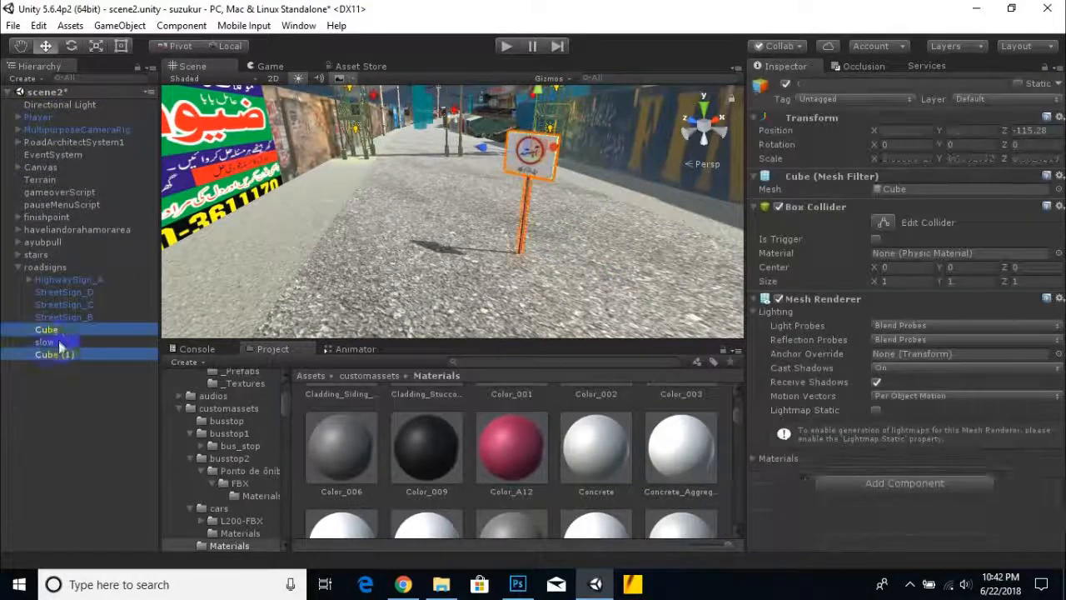
pyautogui.click(54, 342)
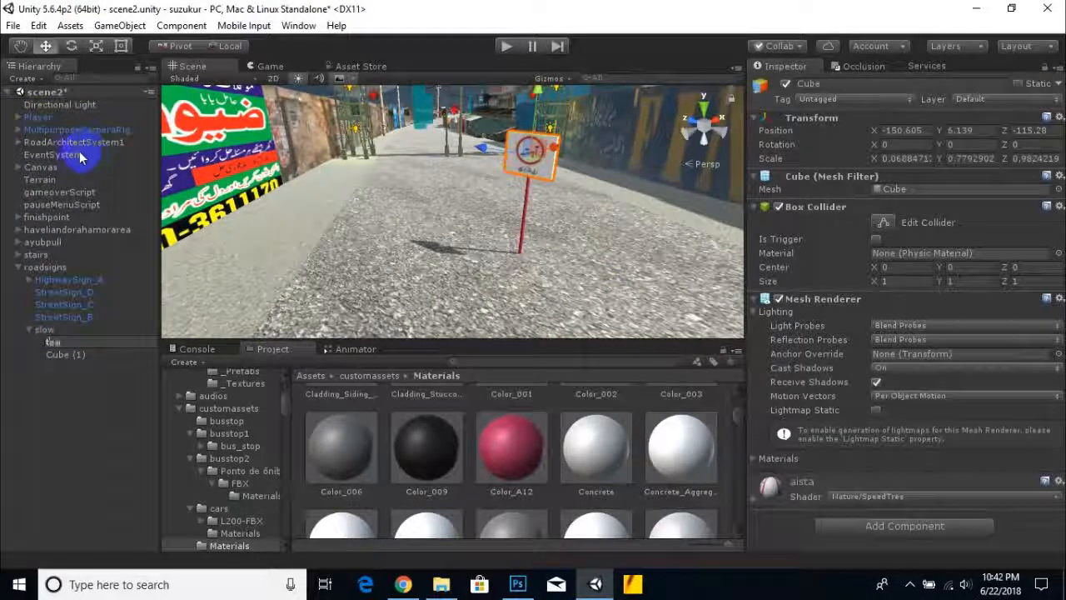
# Step: Rename the sign's panel cube to text and its post cube to stand
pyautogui.rightClick(65, 354)
pyautogui.click(117, 126)
pyautogui.write('stand')
# Step: Move the slow sign's text and stand together across the road toward the billboard wall
pyautogui.doubleClick(42, 330)
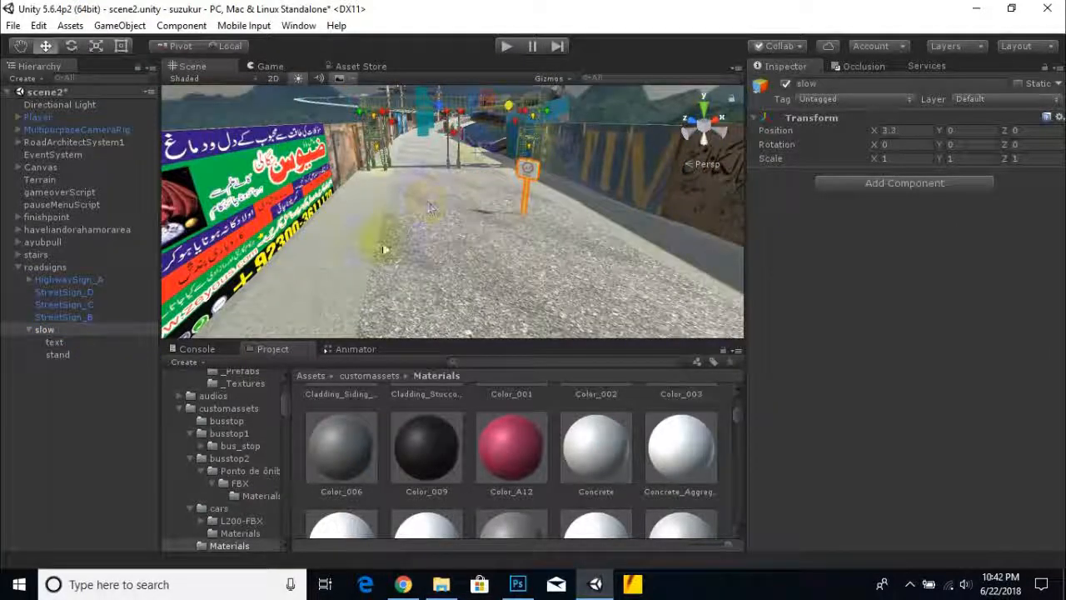
pyautogui.keyDown('ctrl'); pyautogui.click(61, 354); pyautogui.keyUp('ctrl')
pyautogui.moveTo(531, 168); pyautogui.dragTo(443, 213)
pyautogui.scroll(-4, 442, 217)
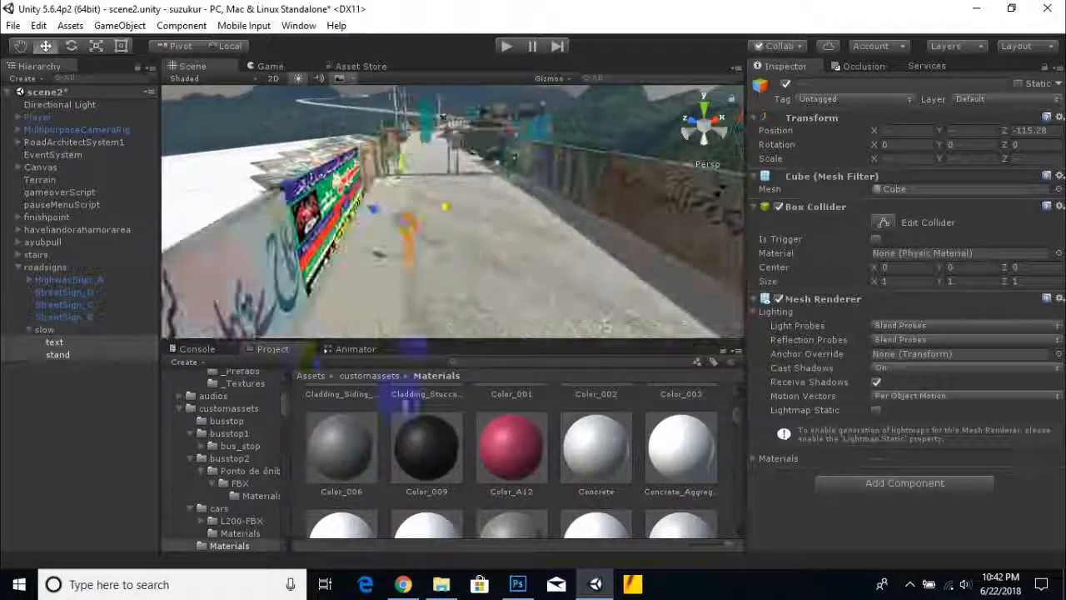
# Step: Duplicate the whole slow sign nine times and spread the copies out over the road
pyautogui.click(318, 377)
pyautogui.click(45, 330)
pyautogui.hotkey('ctrl', 'd')
pyautogui.moveTo(496, 117); pyautogui.dragTo(511, 111)
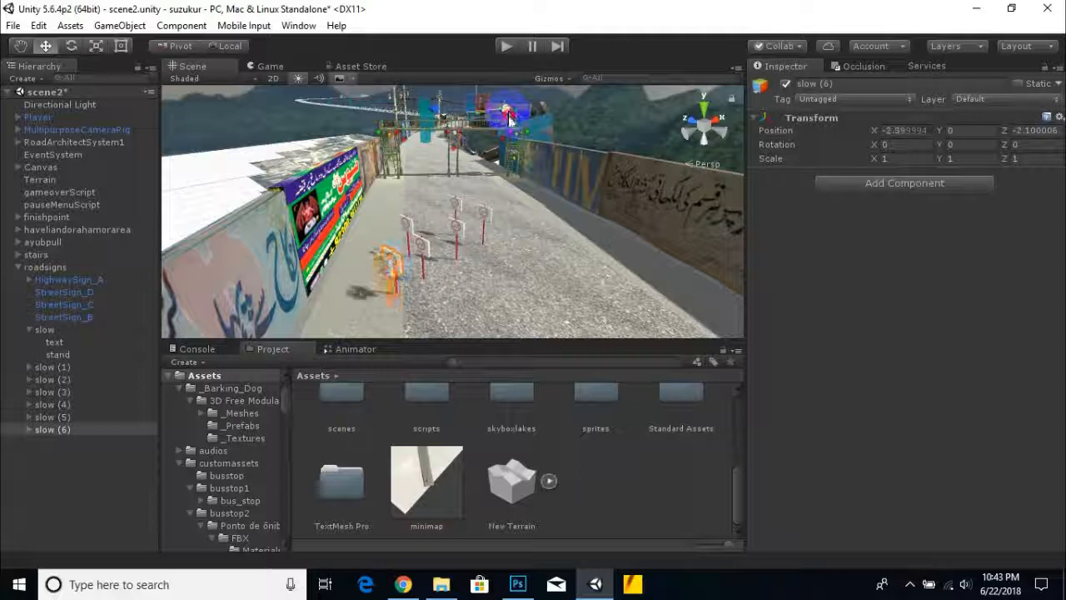
pyautogui.moveTo(537, 329); pyautogui.dragTo(530, 219, button='middle')
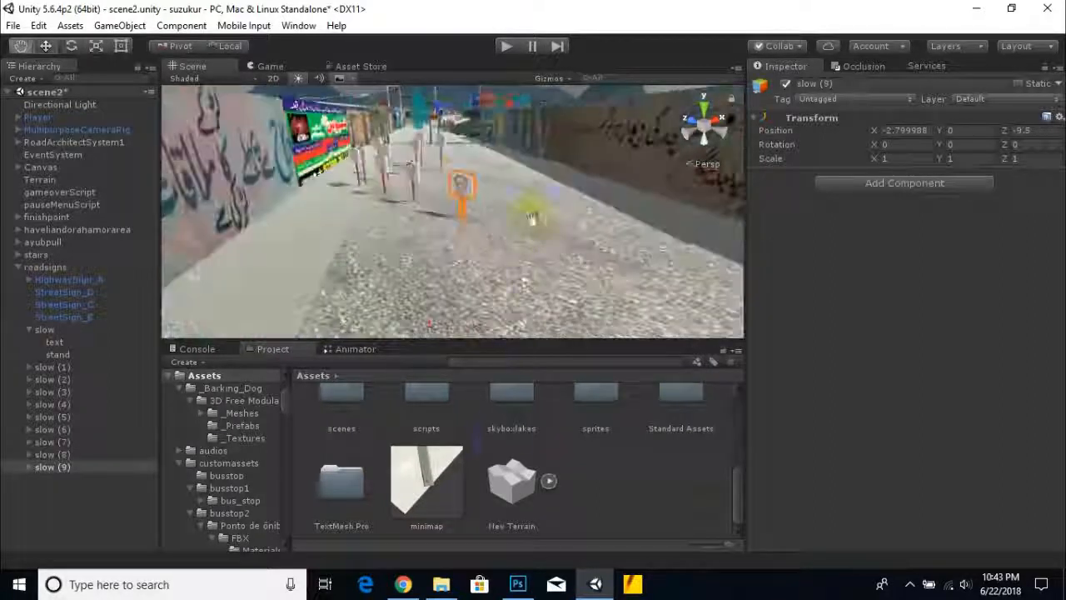
# Step: Apply images 20 and 19 from the pics/roadsigns folder to the panels of the two nearest sign copies
pyautogui.scroll(2, 630, 471)
pyautogui.doubleClick(518, 399)
pyautogui.doubleClick(522, 439)
pyautogui.scroll(-6, 522, 440)
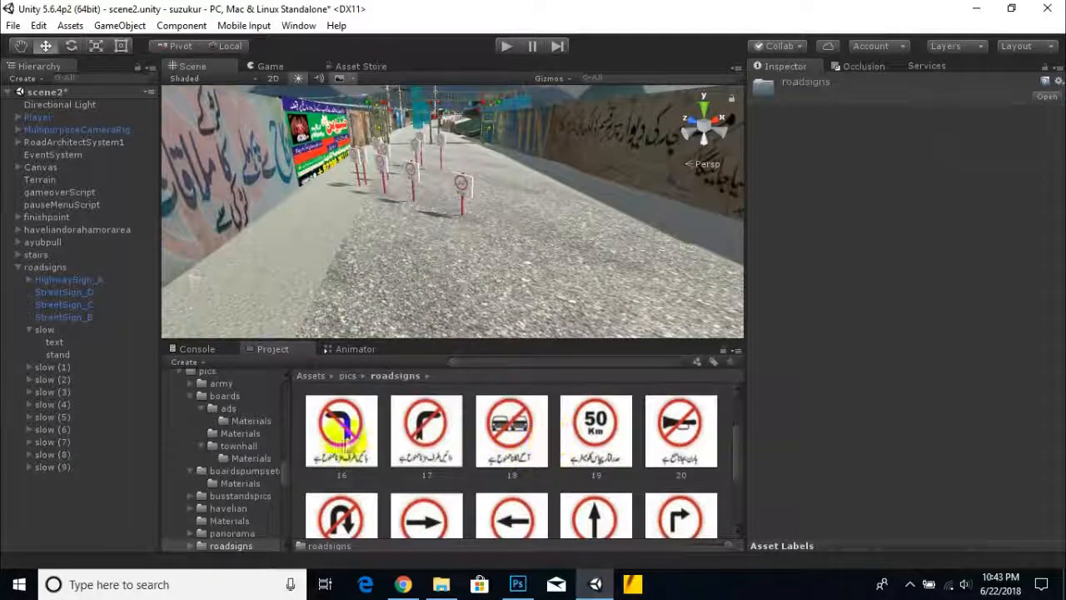
pyautogui.moveTo(356, 457); pyautogui.dragTo(472, 198)
pyautogui.moveTo(618, 434); pyautogui.dragTo(429, 199)
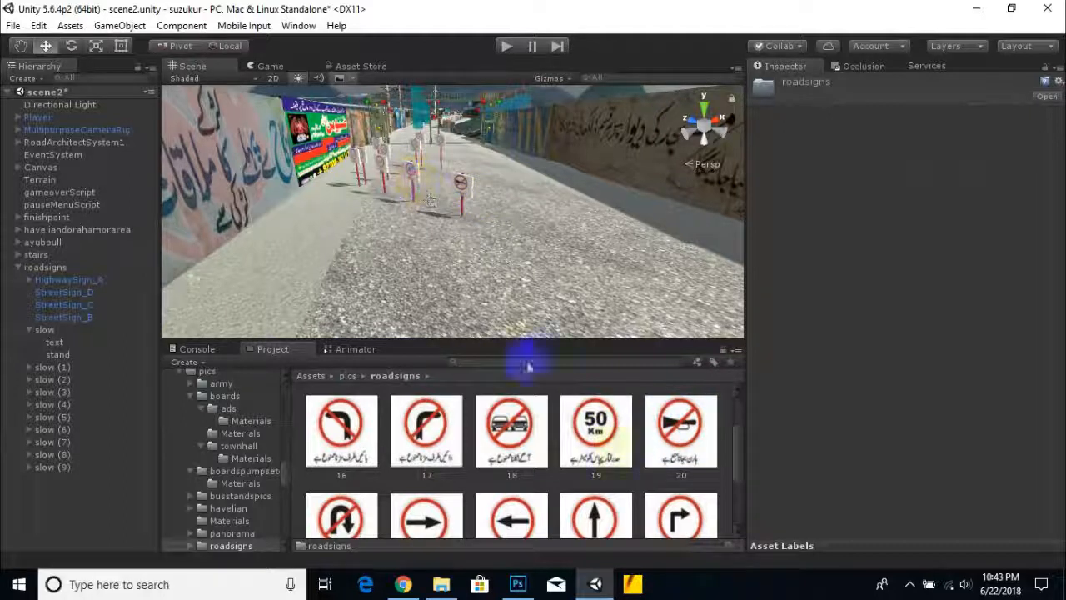
# Step: Apply different images from the roadsigns folder, including 21, to the panels of the remaining sign copies
pyautogui.scroll(-2, 523, 435)
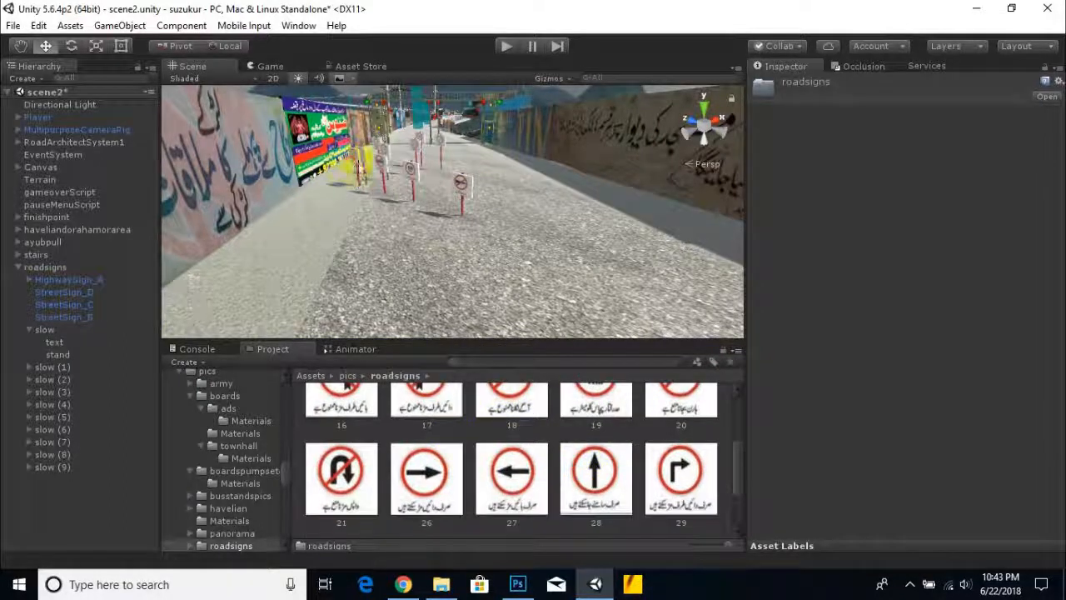
pyautogui.moveTo(386, 214); pyautogui.dragTo(364, 250, button='middle')
pyautogui.scroll(3, 364, 250)
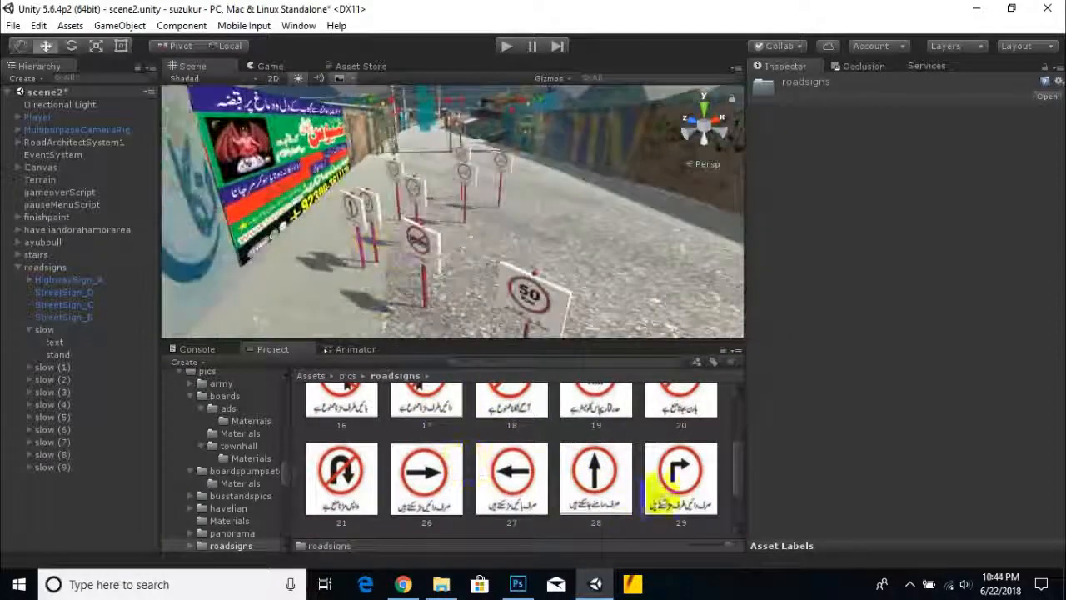
pyautogui.moveTo(341, 481); pyautogui.dragTo(369, 211)
pyautogui.moveTo(369, 212); pyautogui.dragTo(367, 273, button='middle')
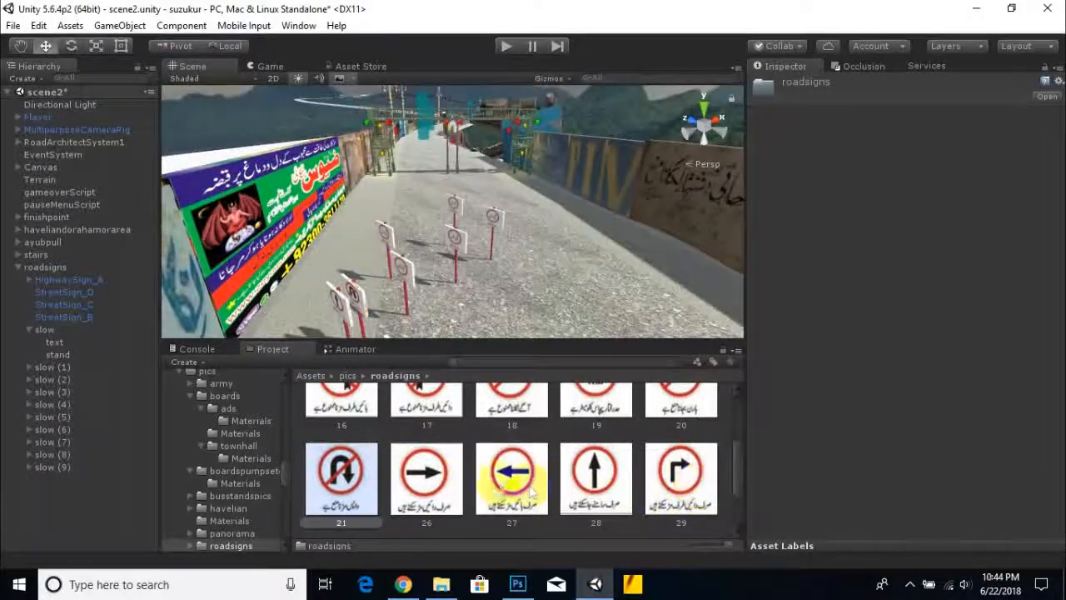
pyautogui.scroll(4, 525, 487)
pyautogui.moveTo(429, 427); pyautogui.dragTo(419, 282)
pyautogui.moveTo(659, 426); pyautogui.dragTo(627, 435)
pyautogui.scroll(-5, 556, 423)
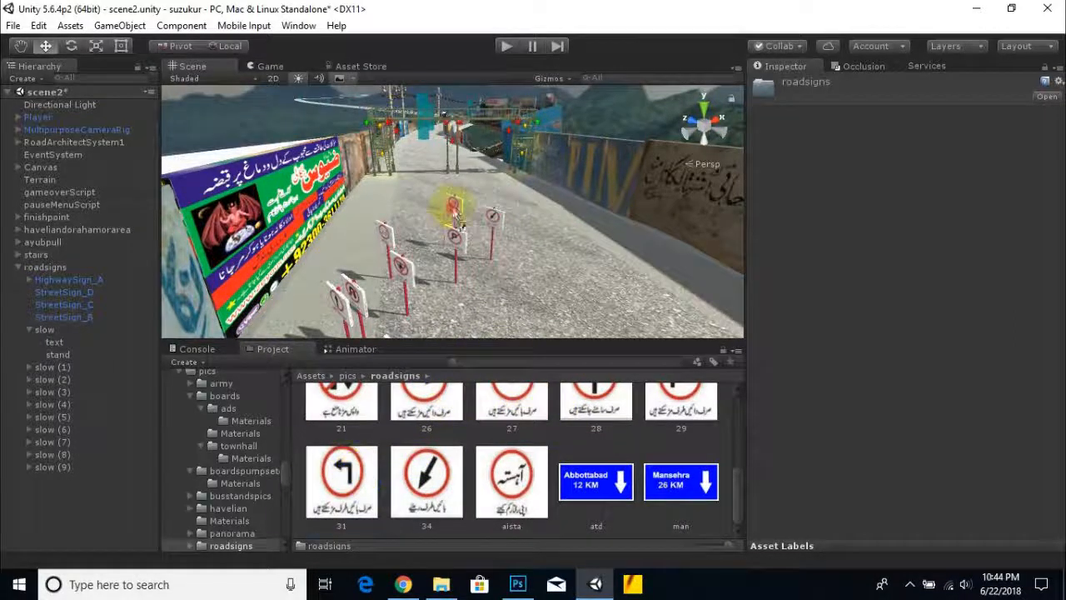
pyautogui.moveTo(455, 215); pyautogui.dragTo(454, 218)
# Step: Move the no-horn sign's text and stand toward the near pavement and turn them about the Y axis
pyautogui.scroll(5, 408, 281)
pyautogui.scroll(-5, 408, 281)
pyautogui.moveTo(458, 329); pyautogui.dragTo(494, 302, button='middle')
pyautogui.scroll(-3, 483, 290)
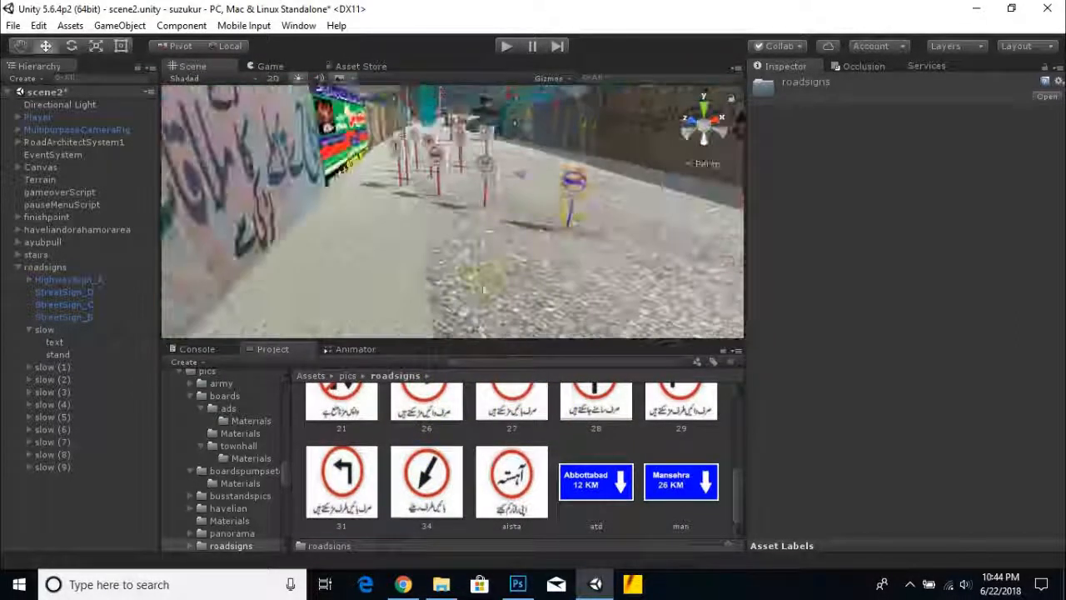
pyautogui.click(575, 181)
pyautogui.keyDown('ctrl'); pyautogui.click(75, 493); pyautogui.keyUp('ctrl')
pyautogui.moveTo(590, 182); pyautogui.dragTo(533, 250)
pyautogui.scroll(-5, 390, 243)
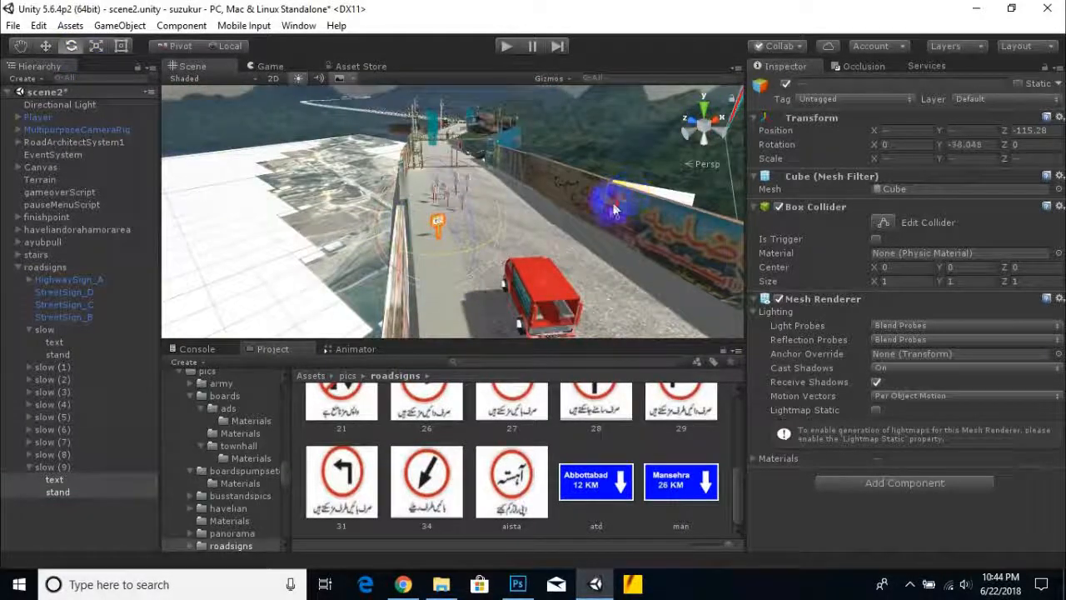
pyautogui.moveTo(615, 208); pyautogui.dragTo(566, 221)
# Step: Position the turned no-horn sign on the pavement on the billboard side of the road
pyautogui.press('w')
pyautogui.scroll(6, 425, 200)
pyautogui.moveTo(415, 176); pyautogui.dragTo(404, 173)
pyautogui.moveTo(362, 237); pyautogui.dragTo(605, 225)
pyautogui.scroll(4, 332, 290)
# Step: Duplicate the no-horn sign's parts, turn the copy to about -243.75 on Y and place it beside the opposite wall
pyautogui.hotkey('ctrl', 'd')
pyautogui.moveTo(600, 225); pyautogui.dragTo(154, 81, button='middle')
pyautogui.click(72, 46)
pyautogui.moveTo(442, 212); pyautogui.dragTo(945, 154)
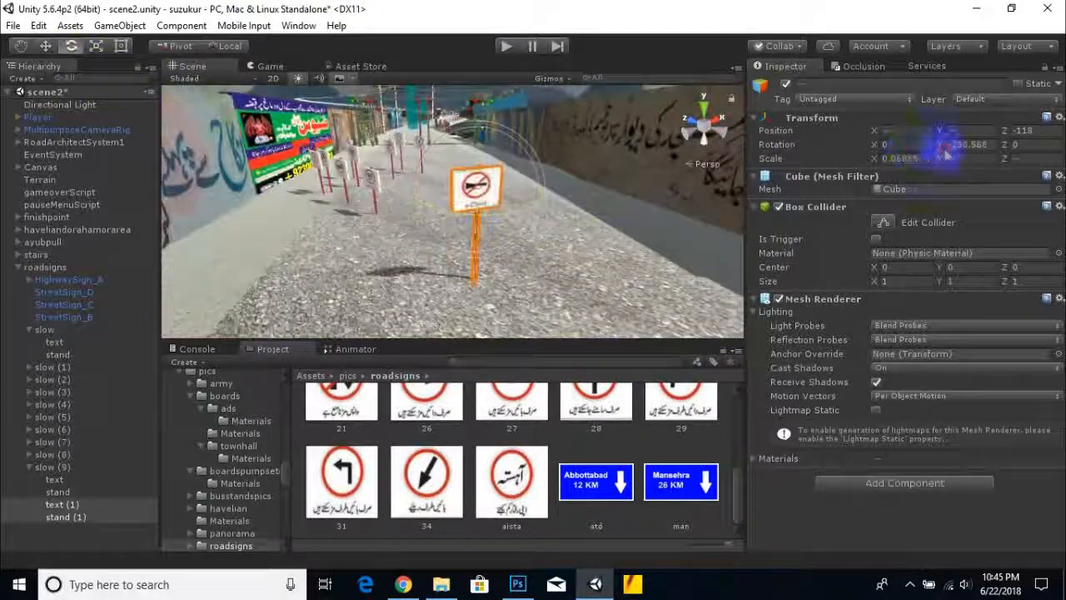
pyautogui.moveTo(535, 185); pyautogui.dragTo(733, 185)
pyautogui.moveTo(692, 121); pyautogui.dragTo(556, 206, button='middle')
pyautogui.moveTo(559, 254); pyautogui.dragTo(510, 184)
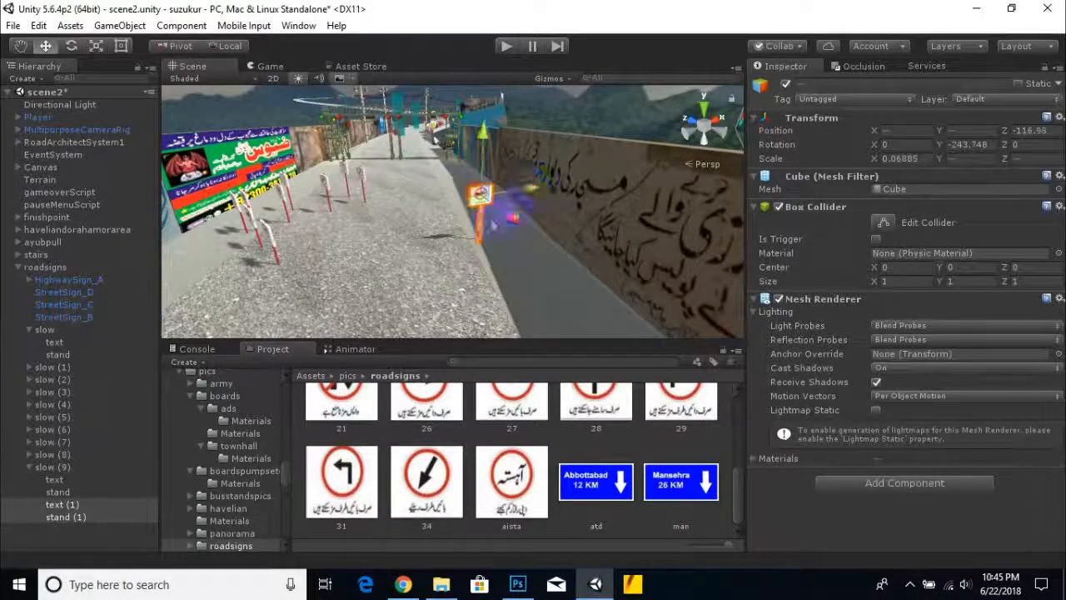
# Step: Turn the 50 Km sign's text and stand to about -72.79 on Y and move them to the billboard-side pavement
pyautogui.moveTo(531, 196); pyautogui.dragTo(681, 146, button='middle')
pyautogui.click(356, 179)
pyautogui.keyDown('ctrl'); pyautogui.click(64, 478); pyautogui.keyUp('ctrl')
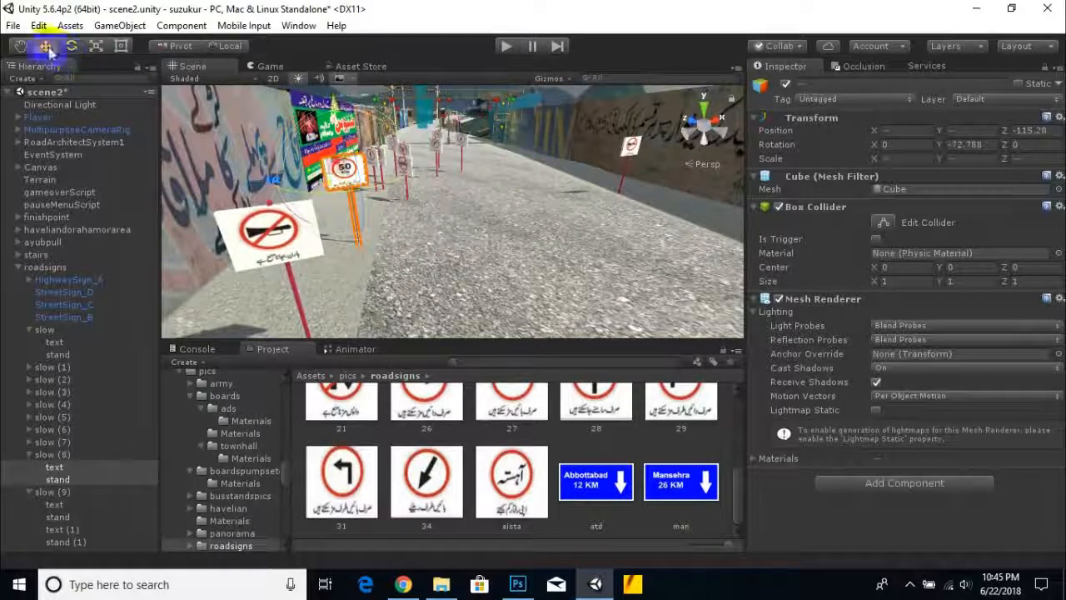
pyautogui.moveTo(281, 190); pyautogui.dragTo(280, 198)
# Step: Duplicate the 50 Km sign's text and stand and move the copy across the road to the opposite wall
pyautogui.hotkey('ctrl', 'd')
pyautogui.moveTo(520, 167); pyautogui.dragTo(673, 172)
pyautogui.press('f')
pyautogui.keyDown('alt'); pyautogui.moveTo(334, 170); pyautogui.dragTo(795, 236); pyautogui.keyUp('alt')
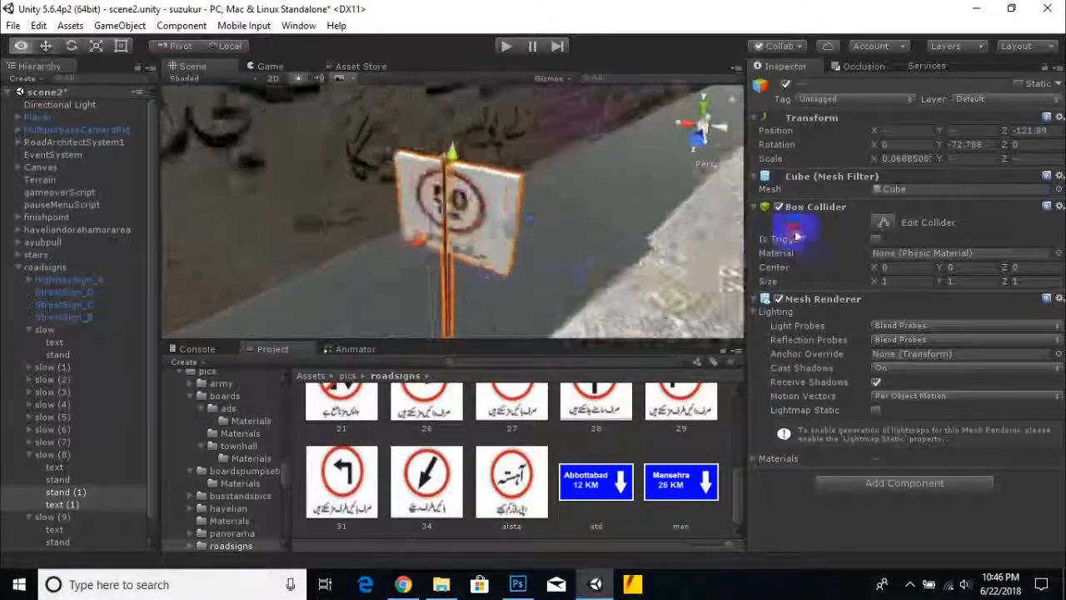
pyautogui.moveTo(425, 243); pyautogui.dragTo(491, 185)
pyautogui.click(490, 185)
pyautogui.moveTo(428, 219); pyautogui.dragTo(505, 170, button='middle')
# Step: Reselect the copied 50 Km sign's text and stand and shift them along the opposite pavement, away from the no-horn sign
pyautogui.click(446, 209)
pyautogui.click(446, 209)
pyautogui.scroll(-3, 466, 193)
pyautogui.click(563, 154)
pyautogui.click(563, 155)
pyautogui.keyDown('ctrl'); pyautogui.click(75, 488); pyautogui.keyUp('ctrl')
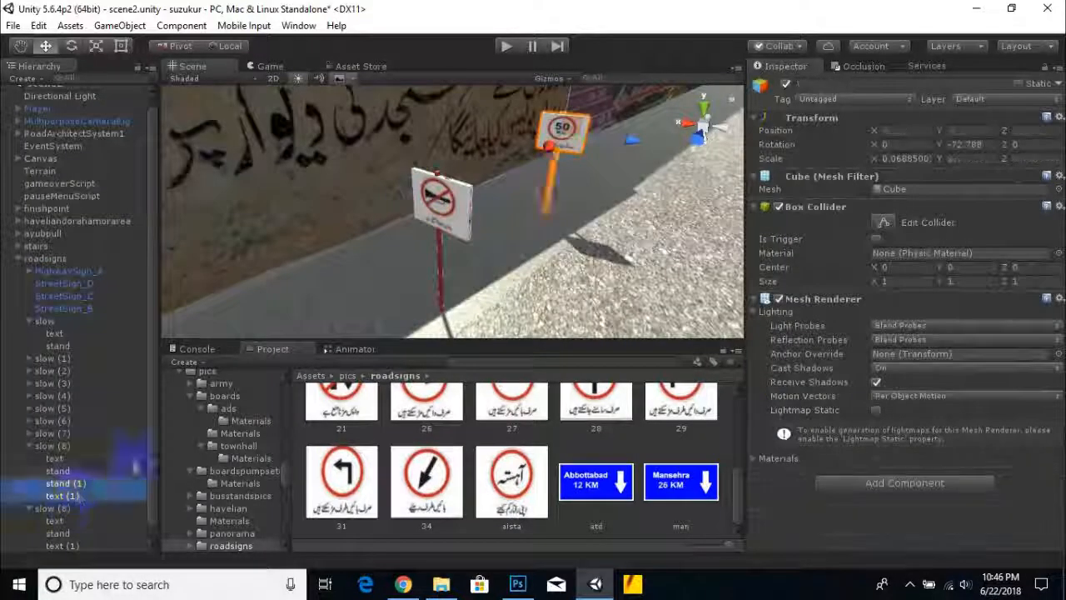
pyautogui.press('f')
pyautogui.moveTo(488, 219); pyautogui.dragTo(582, 173)
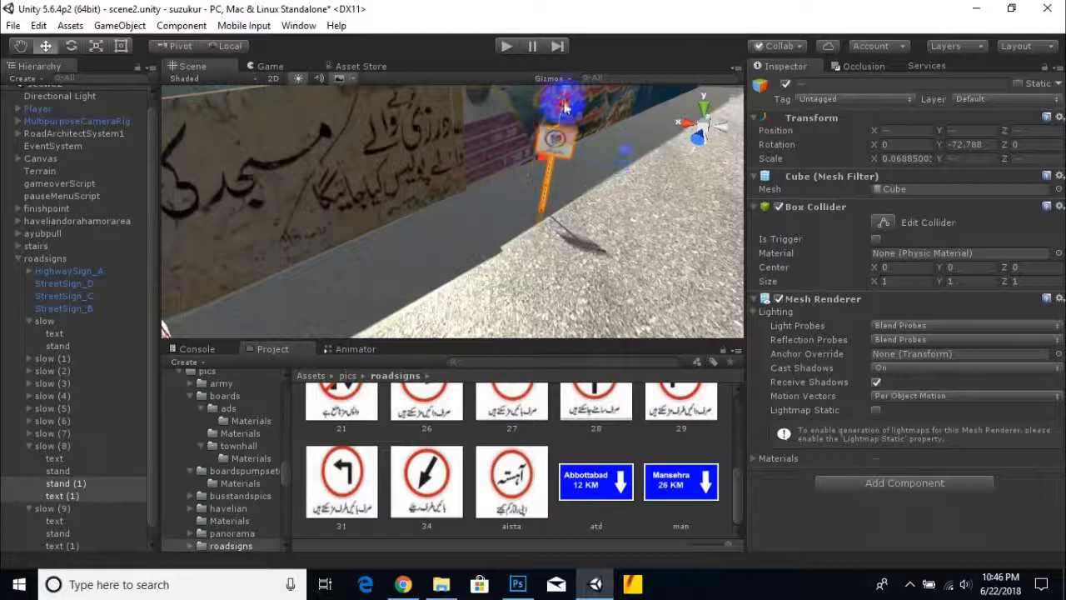
# Step: Rotate the copied slow (8) sign's stand (1) and text (1) to about -51.179 on Y and shift them beside the wall
pyautogui.moveTo(515, 194); pyautogui.dragTo(450, 268)
pyautogui.scroll(-5, 450, 270)
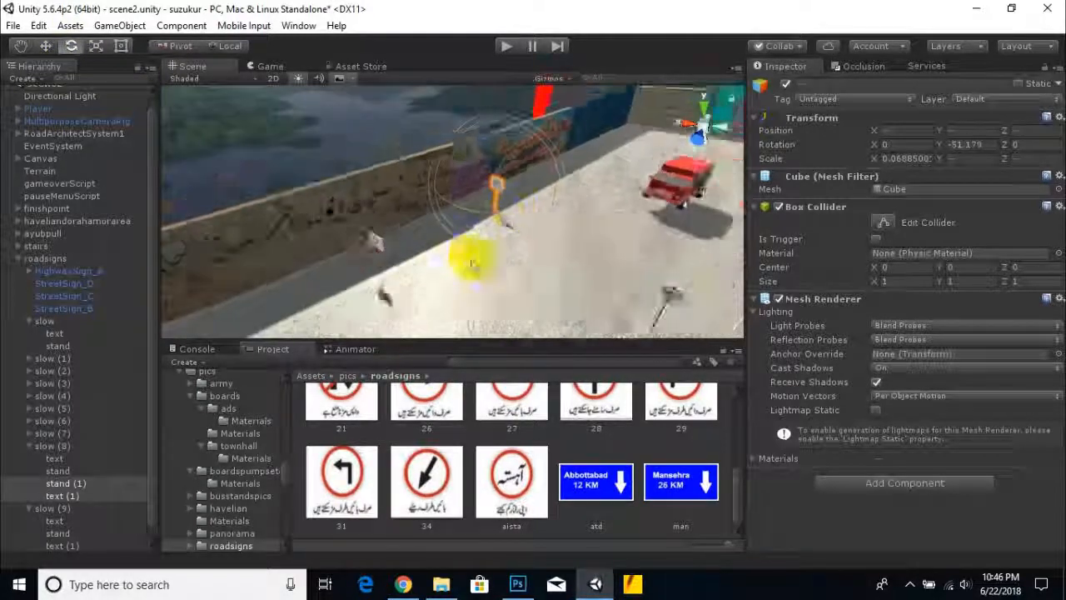
pyautogui.moveTo(463, 260); pyautogui.dragTo(400, 215, button='middle')
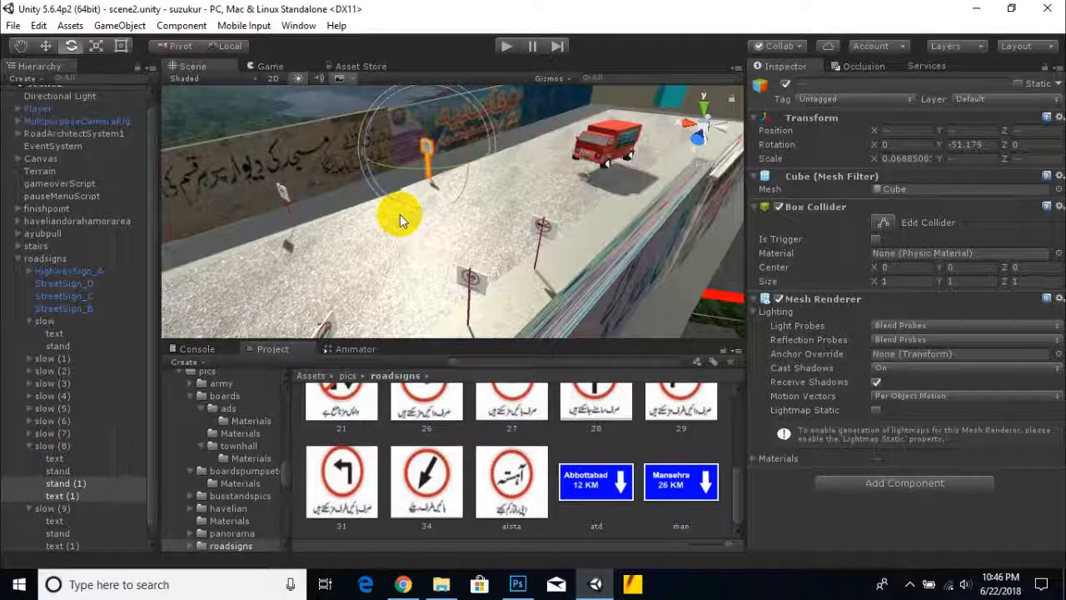
pyautogui.press('w')
pyautogui.moveTo(398, 213); pyautogui.dragTo(365, 263, button='right')
pyautogui.press('s')
pyautogui.click(392, 184)
pyautogui.press('w')
pyautogui.moveTo(425, 172)
pyautogui.mouseDown()
pyautogui.moveTo(415, 221)
pyautogui.moveTo(424, 126)
pyautogui.moveTo(411, 186)
pyautogui.moveTo(416, 171)
pyautogui.mouseUp()
pyautogui.press('s')
pyautogui.moveTo(410, 228); pyautogui.dragTo(404, 233, button='right')
# Step: Select the red Player truck on the road and raise it to Y position about 34.14
pyautogui.moveTo(405, 233); pyautogui.dragTo(620, 275)
pyautogui.moveTo(620, 275); pyautogui.dragTo(518, 283, button='right')
pyautogui.moveTo(518, 283); pyautogui.dragTo(528, 299)
pyautogui.moveTo(575, 212); pyautogui.dragTo(575, 197)
pyautogui.moveTo(575, 197); pyautogui.dragTo(451, 192, button='right')
pyautogui.press('f')
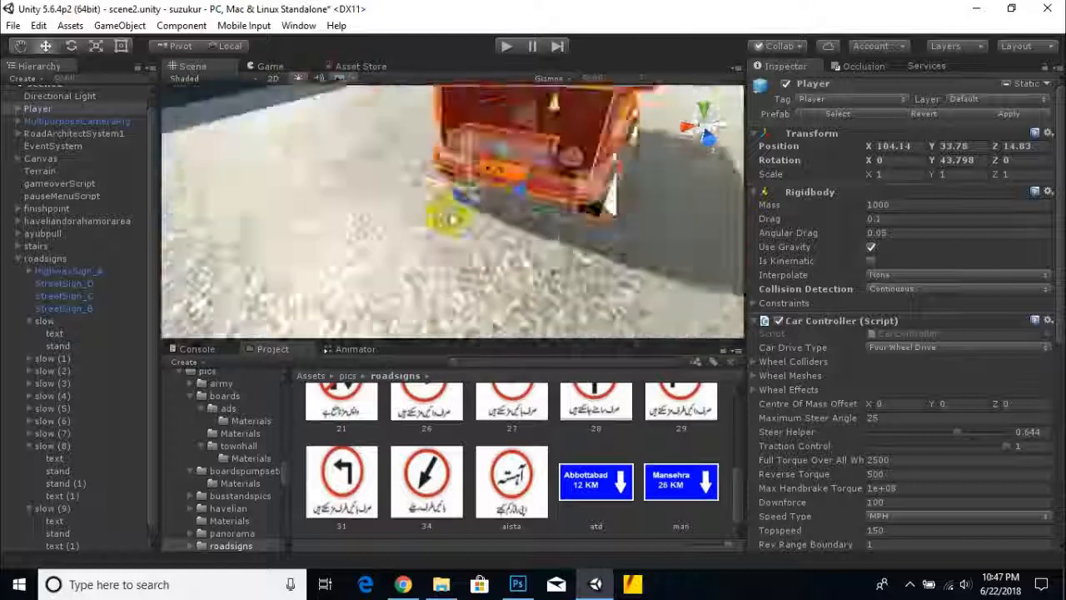
pyautogui.moveTo(383, 123); pyautogui.dragTo(381, 100)
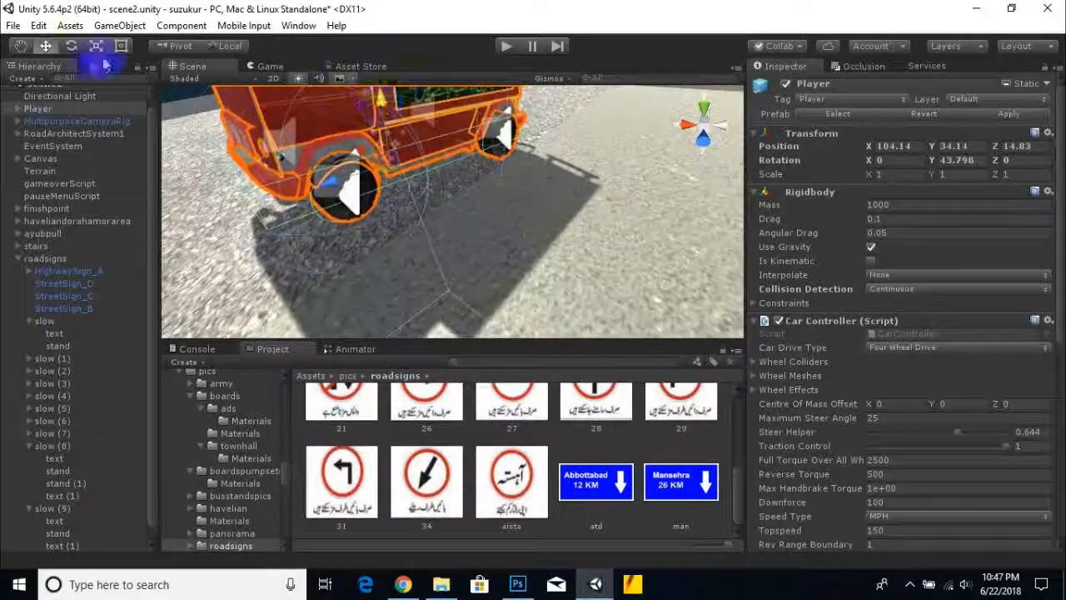
# Step: Tilt the Player truck to about 5.983 degrees on X and lower it to Y position about 34.05
pyautogui.click(72, 46)
pyautogui.moveTo(332, 161); pyautogui.dragTo(314, 161)
pyautogui.click(45, 47)
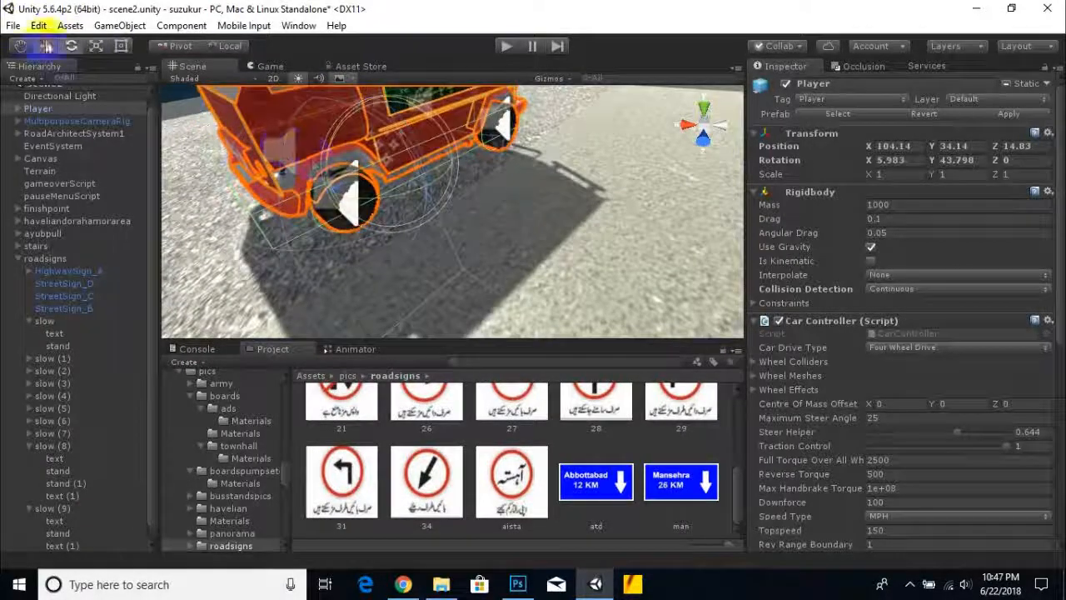
pyautogui.moveTo(371, 110); pyautogui.dragTo(369, 117)
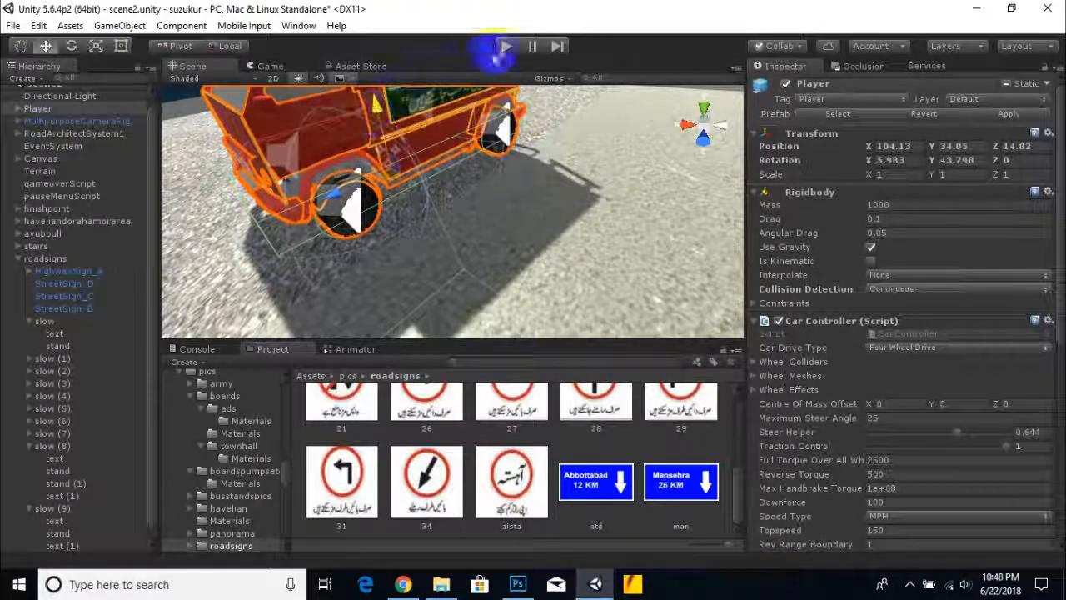
# Step: Run the game, drive the truck forward past the road signs, and stop play mode
pyautogui.click(506, 46)
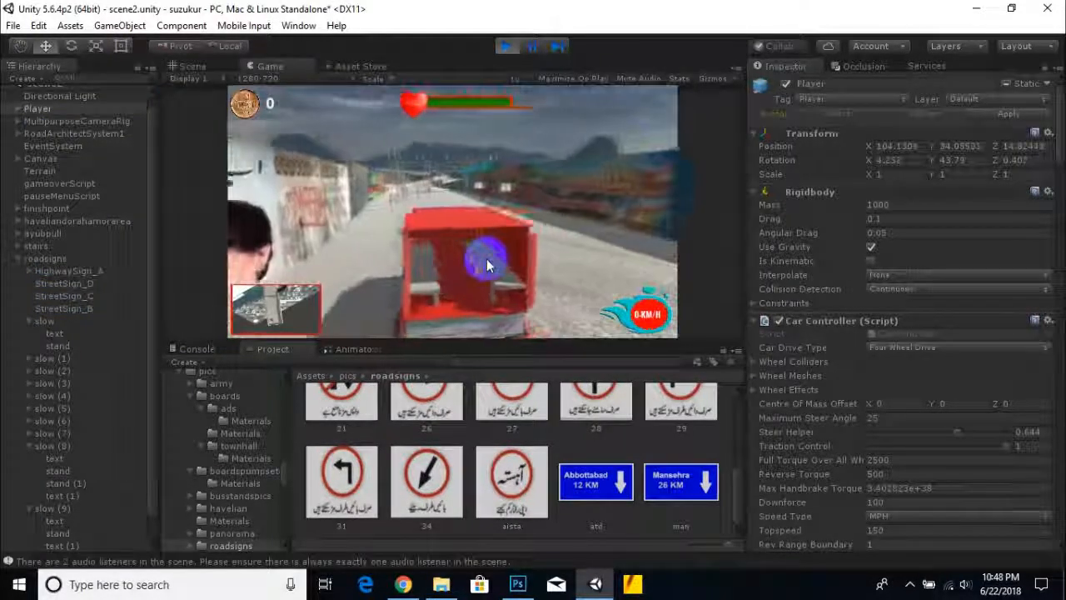
pyautogui.press('Up')
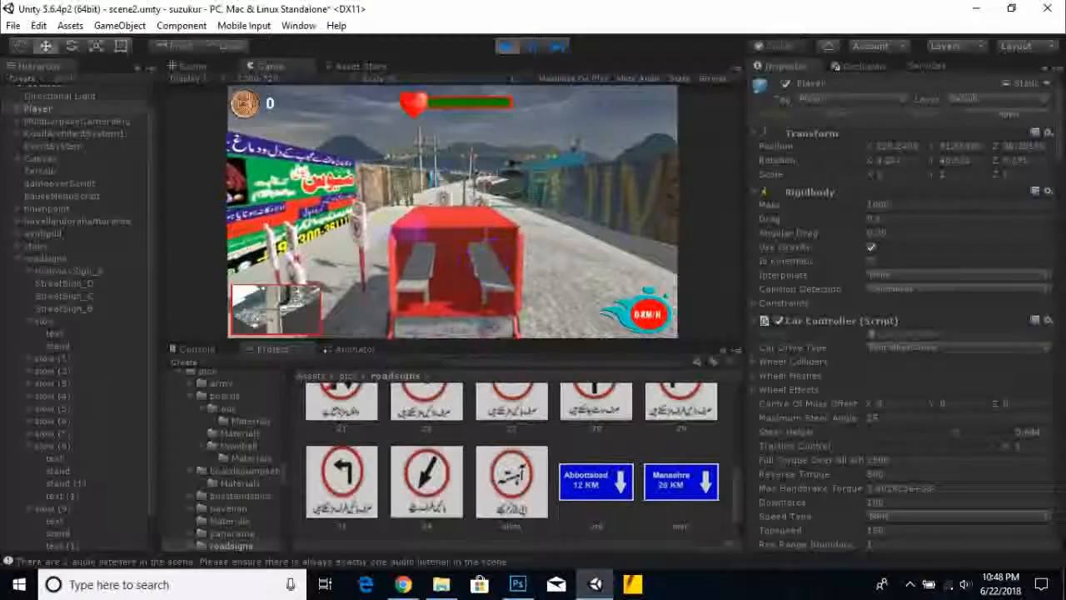
pyautogui.click(507, 46)
# Step: Select the original slow (8) sign's text and stand and move them toward the painted wall, at Z about -110.04
pyautogui.scroll(-5, 304, 238)
pyautogui.moveTo(305, 238); pyautogui.dragTo(583, 265, button='right')
pyautogui.click(564, 206)
pyautogui.keyDown('ctrl'); pyautogui.click(100, 471); pyautogui.keyUp('ctrl')
pyautogui.moveTo(613, 246); pyautogui.dragTo(733, 287)
pyautogui.scroll(-3, 716, 287)
pyautogui.click(378, 366)
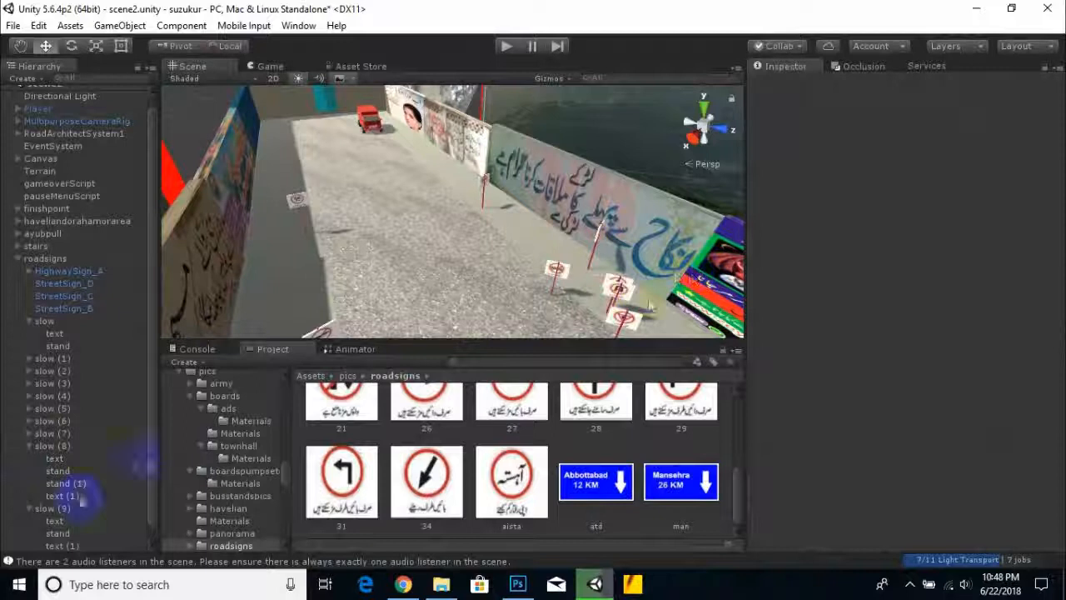
pyautogui.hotkey('ctrl', 'z')
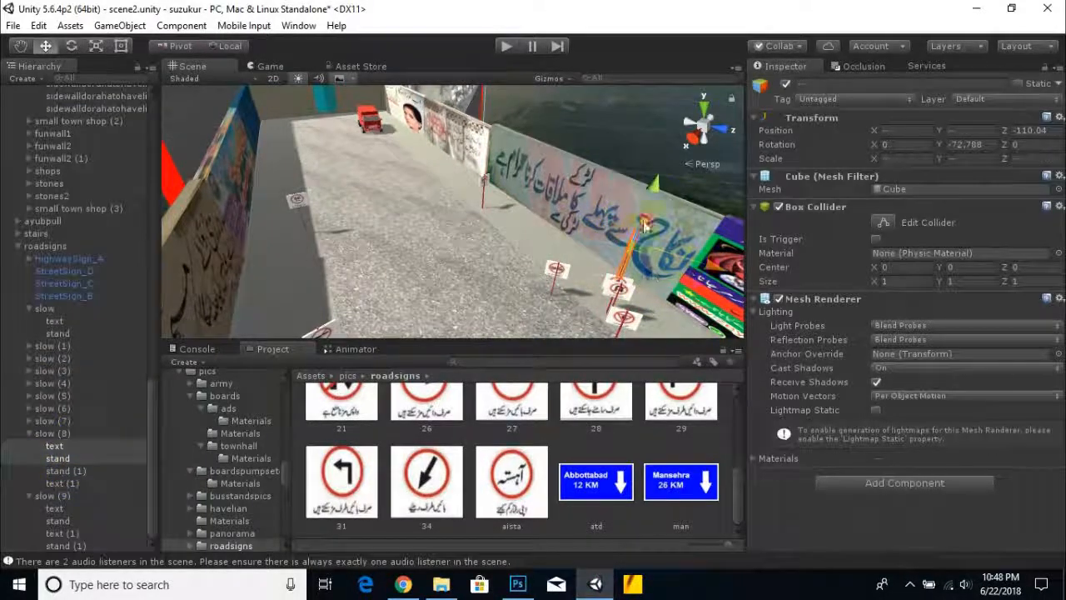
# Step: Move the slow (7) sign's text and stand beside the green billboard at Z about -105.48 and rotate them to about -55.535 on Y
pyautogui.click(557, 269)
pyautogui.scroll(5, 533, 250)
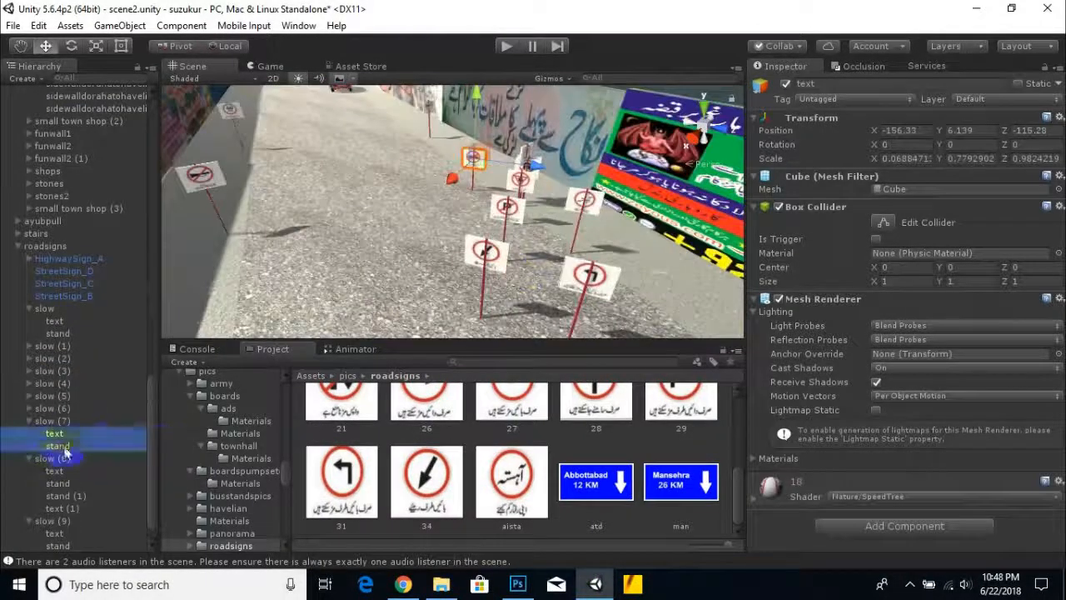
pyautogui.keyDown('ctrl'); pyautogui.click(63, 447); pyautogui.keyUp('ctrl')
pyautogui.moveTo(437, 212); pyautogui.dragTo(299, 304)
pyautogui.scroll(3, 300, 250)
pyautogui.moveTo(298, 185); pyautogui.dragTo(573, 222)
pyautogui.moveTo(573, 222); pyautogui.dragTo(670, 263, button='right')
pyautogui.moveTo(472, 171); pyautogui.dragTo(640, 129)
pyautogui.moveTo(640, 130); pyautogui.dragTo(716, 125, button='right')
pyautogui.moveTo(479, 187); pyautogui.dragTo(569, 178)
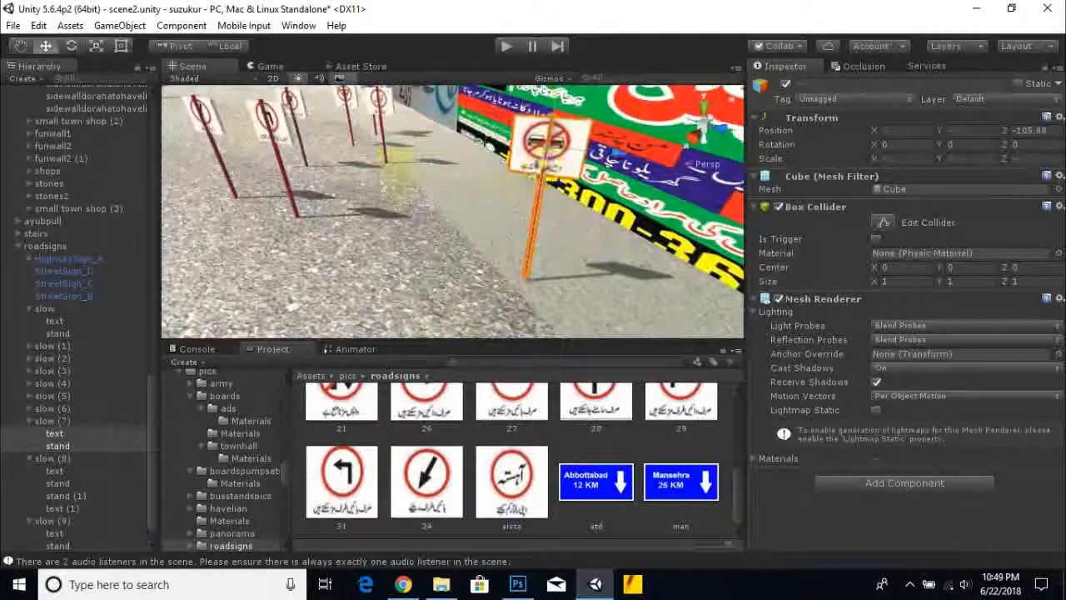
pyautogui.press('e')
pyautogui.moveTo(732, 173); pyautogui.dragTo(698, 187)
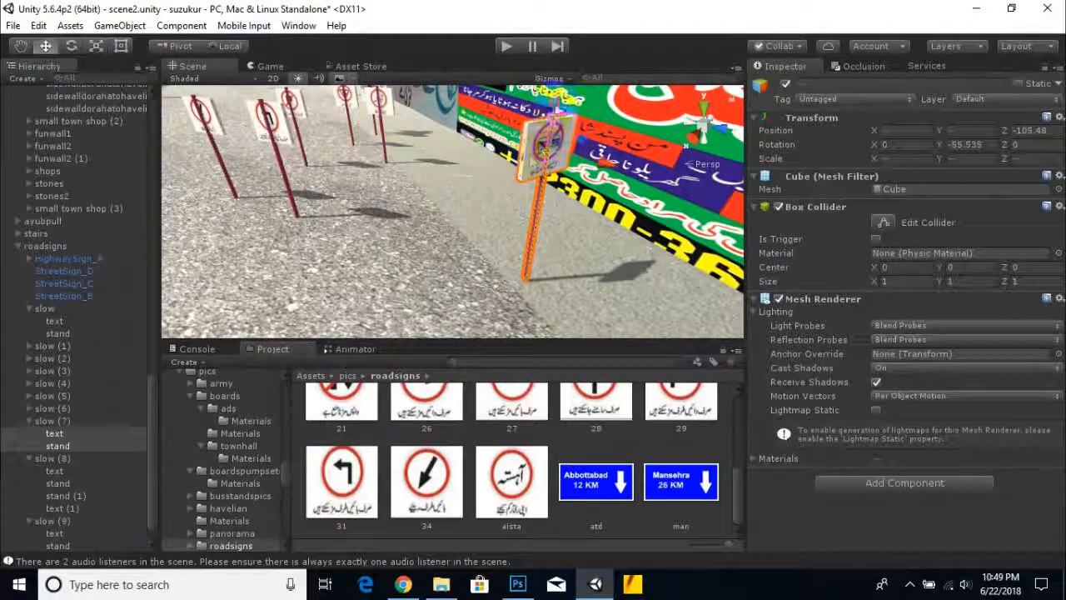
# Step: Duplicate the slow (7) sign's text and stand, move the copy to the opposite roadside, and rotate it to about 116.892 on Y
pyautogui.hotkey('ctrl', 'd')
pyautogui.scroll(-10, 475, 231)
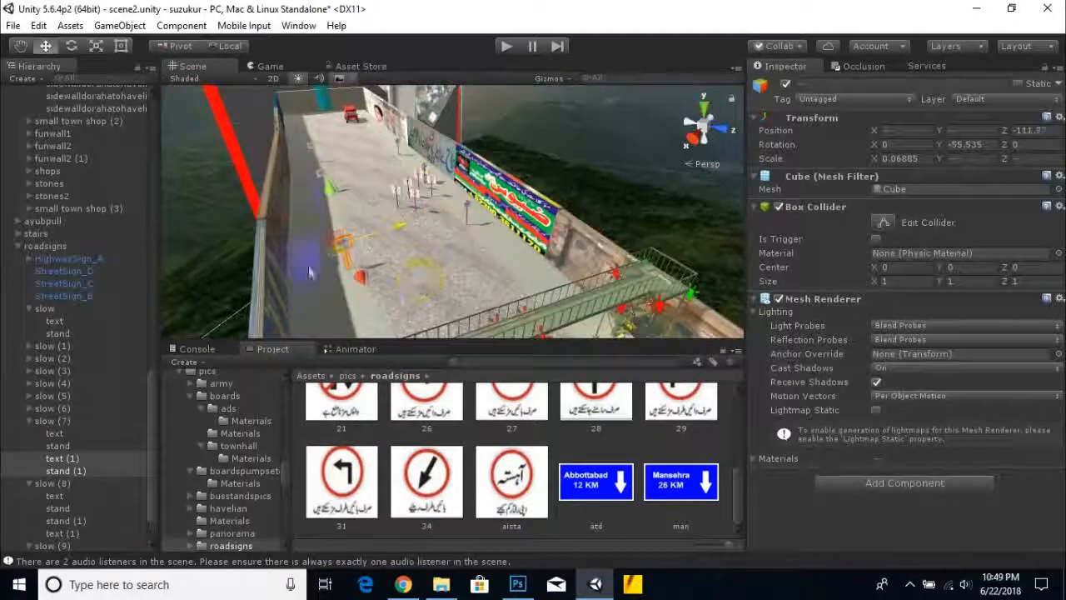
pyautogui.press('f')
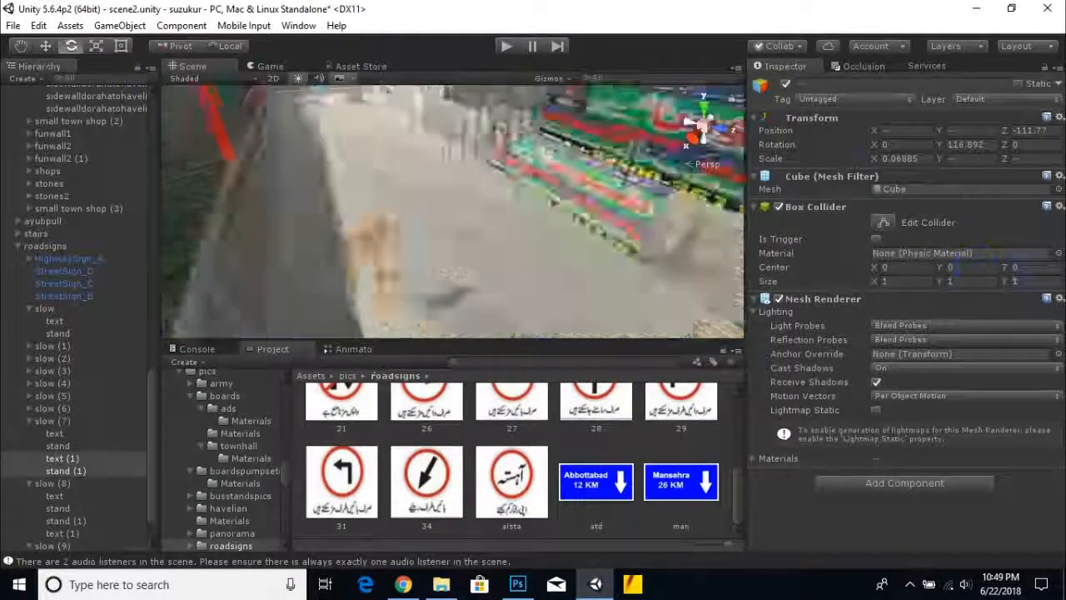
# Step: Align the copied slow (7) sign plate with its stand at Z about -111.735 and save the scene
pyautogui.click(430, 204)
pyautogui.click(45, 46)
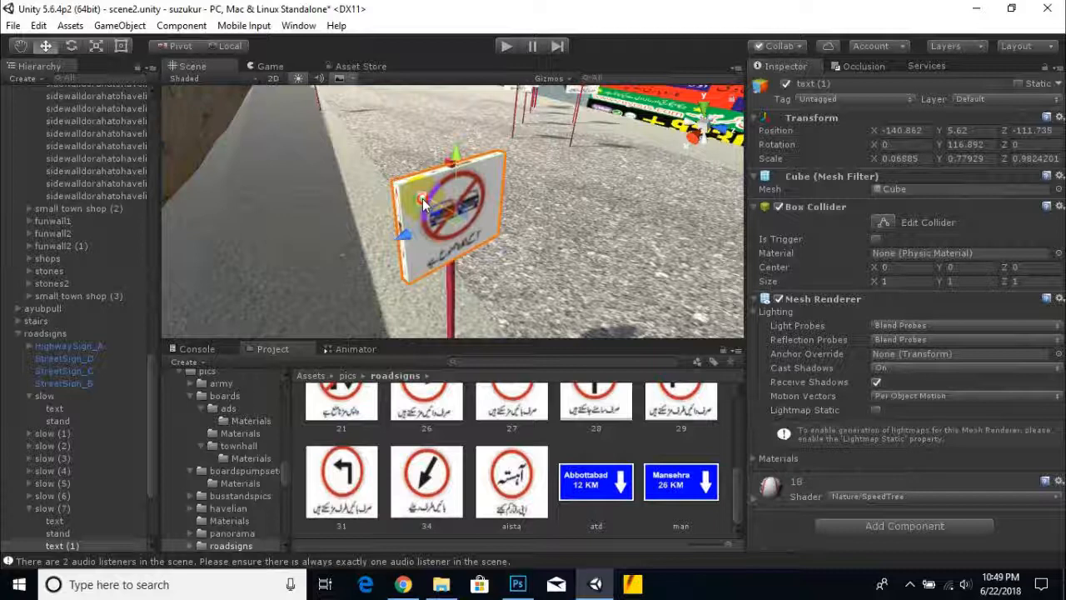
pyautogui.scroll(-3, 496, 175)
pyautogui.hotkey('ctrl', 's')
pyautogui.scroll(-2, 503, 214)
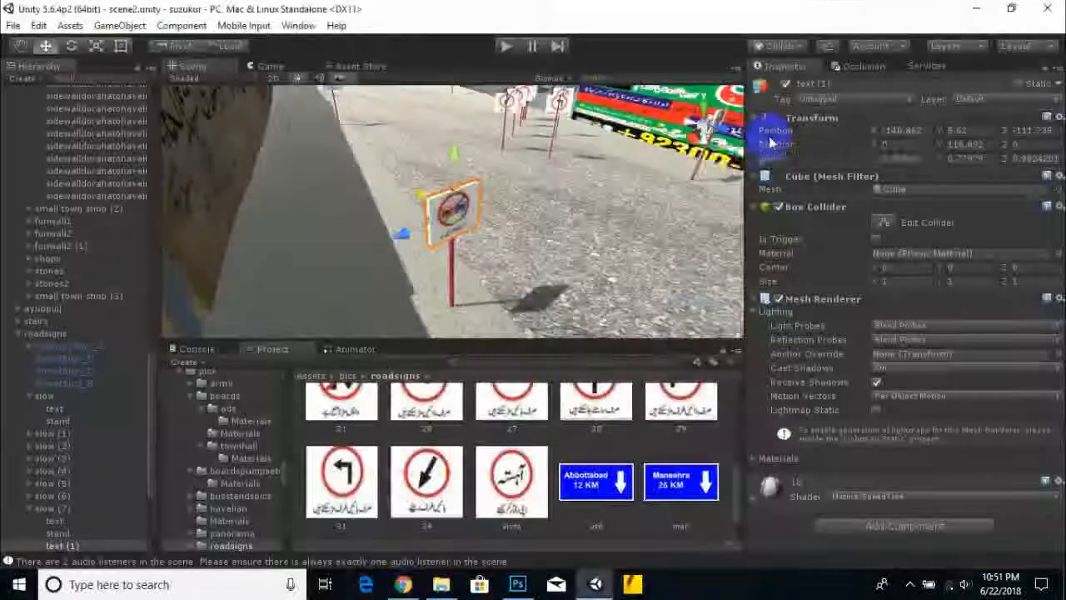
pyautogui.scroll(-3, 491, 154)
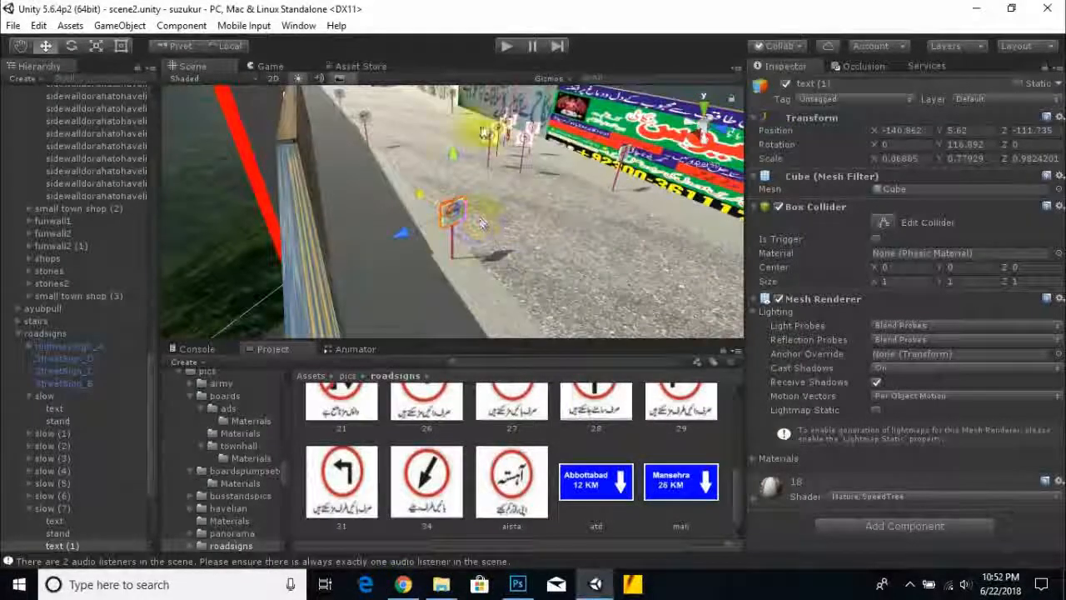
# Step: Select the slow (1) left-turn sign's plate and stand in the road cluster and move them farther along the road
pyautogui.scroll(-2, 491, 150)
pyautogui.click(492, 152)
pyautogui.scroll(-2, 75, 475)
pyautogui.keyDown('ctrl'); pyautogui.click(60, 465); pyautogui.keyUp('ctrl')
pyautogui.moveTo(557, 166); pyautogui.dragTo(611, 171)
pyautogui.moveTo(541, 200); pyautogui.dragTo(612, 309)
pyautogui.moveTo(593, 257); pyautogui.dragTo(494, 189, button='middle')
pyautogui.scroll(4, 499, 193)
pyautogui.scroll(-3, 573, 212)
pyautogui.moveTo(552, 197); pyautogui.dragTo(601, 241)
pyautogui.scroll(-3, 505, 213)
pyautogui.scroll(-3, 506, 214)
pyautogui.moveTo(575, 238); pyautogui.dragTo(434, 179, button='middle')
pyautogui.moveTo(433, 179); pyautogui.dragTo(291, 226)
pyautogui.moveTo(291, 226); pyautogui.dragTo(445, 305, button='middle')
# Step: Place the slow (1) sign just past the green billboard at Z about -100.51 and rotate it to about -67.613 on Y
pyautogui.click(450, 237)
pyautogui.click(456, 238)
pyautogui.keyDown('ctrl'); pyautogui.click(60, 465); pyautogui.keyUp('ctrl')
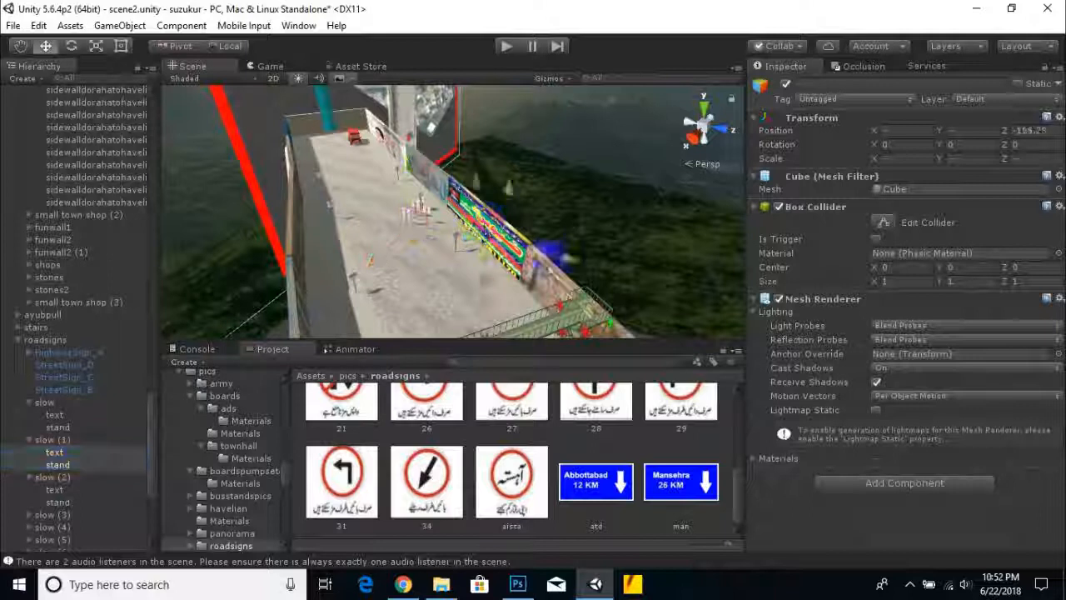
pyautogui.moveTo(554, 329); pyautogui.dragTo(581, 335)
pyautogui.moveTo(581, 335); pyautogui.dragTo(498, 244, button='middle')
pyautogui.press('f')
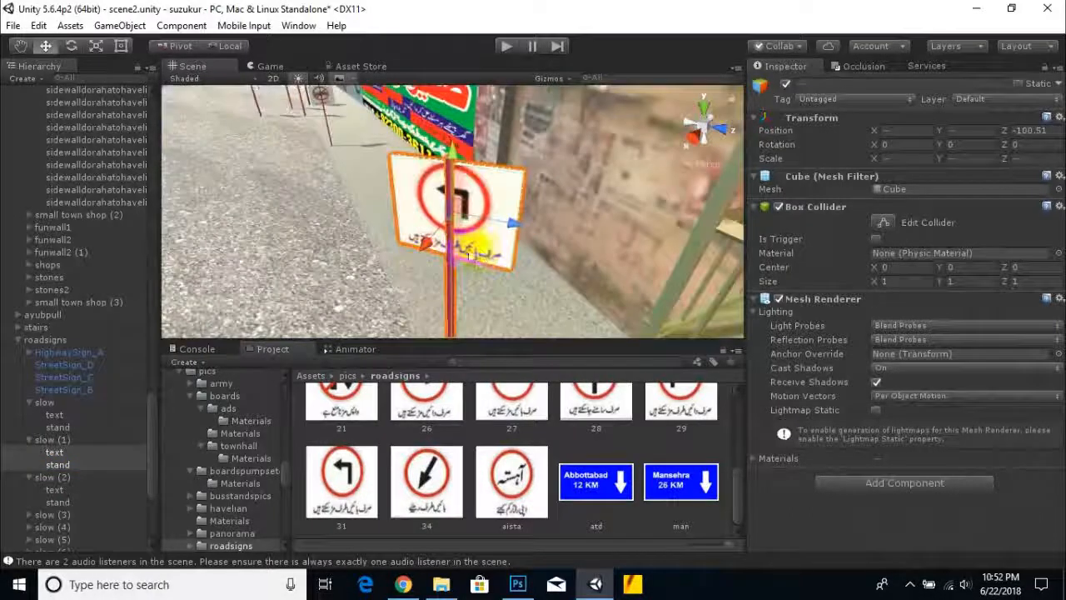
pyautogui.keyDown('alt'); pyautogui.moveTo(565, 190); pyautogui.dragTo(491, 214); pyautogui.keyUp('alt')
pyautogui.press('w')
# Step: Duplicate the left-turn sign and place the copy on the opposite roadside at Z about -102.79, rotated to about 114.181 on Y
pyautogui.hotkey('ctrl', 'd')
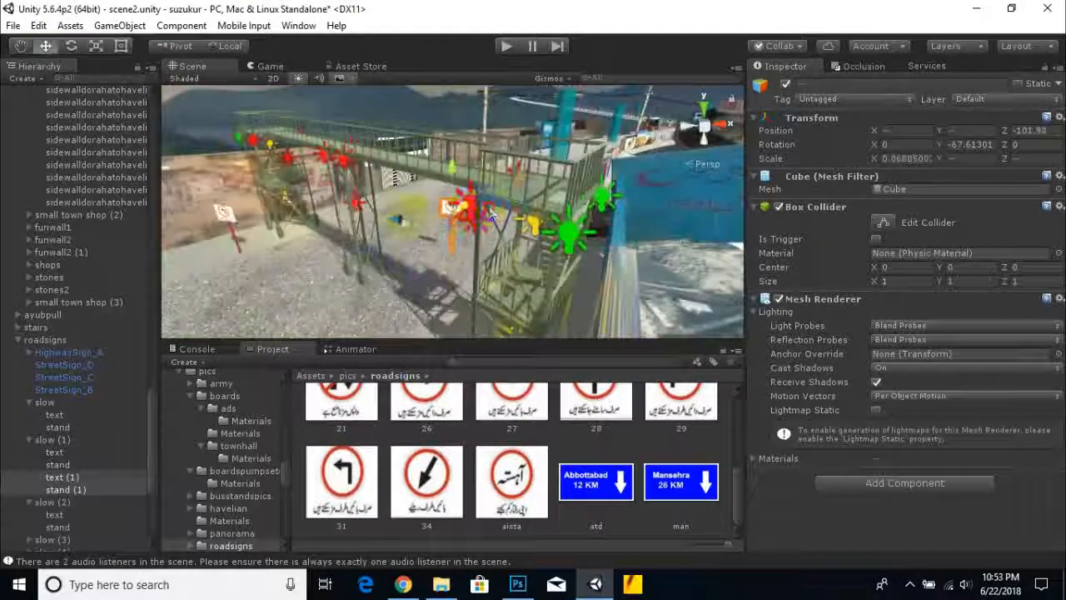
pyautogui.press('f')
pyautogui.press('e')
pyautogui.moveTo(557, 203); pyautogui.dragTo(407, 248)
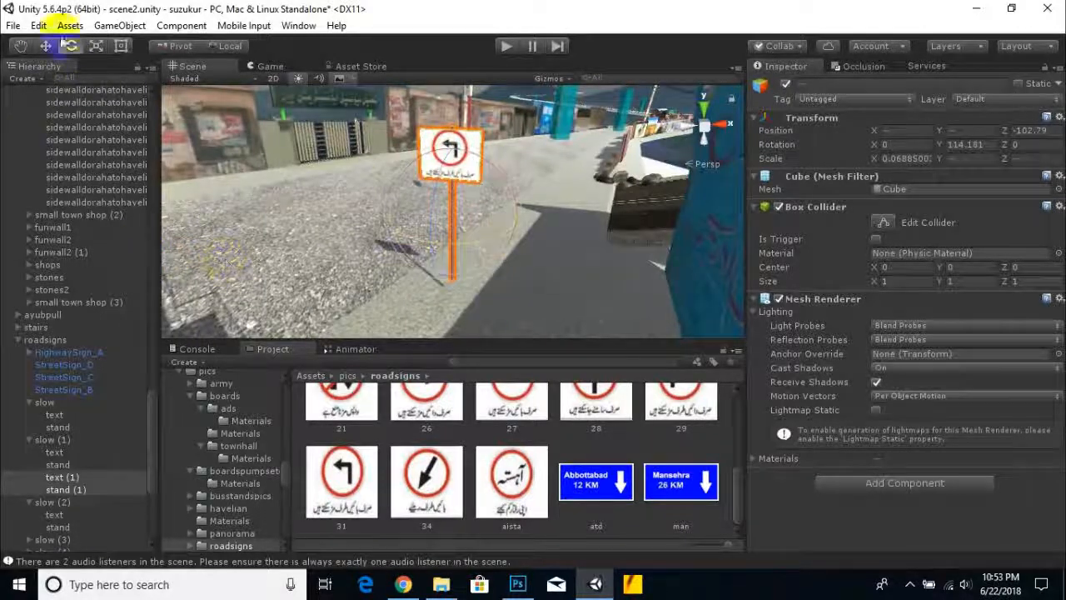
pyautogui.scroll(10, 456, 173)
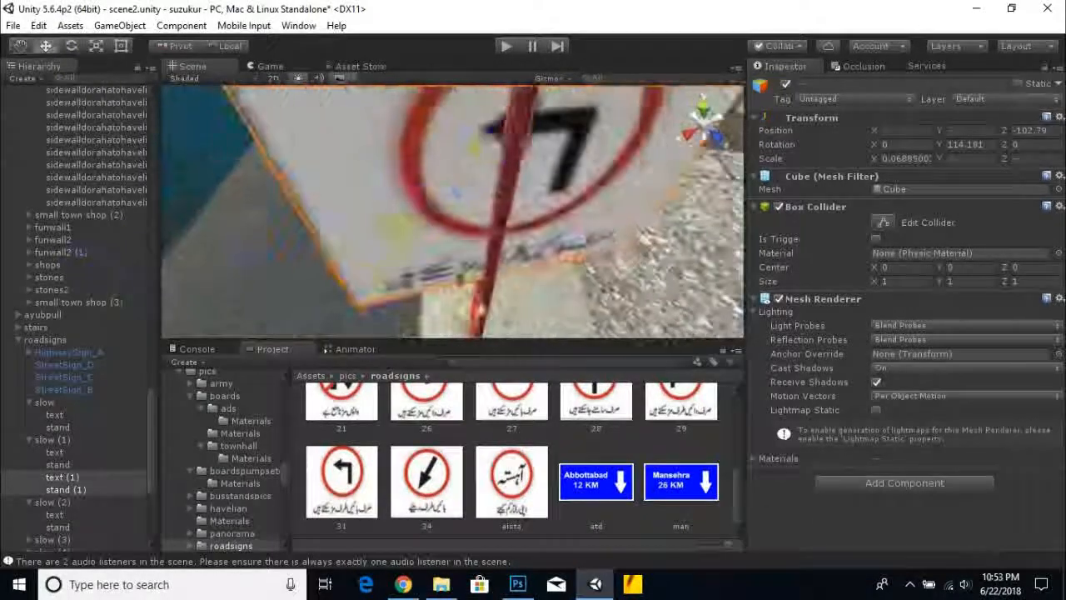
pyautogui.scroll(-10, 486, 173)
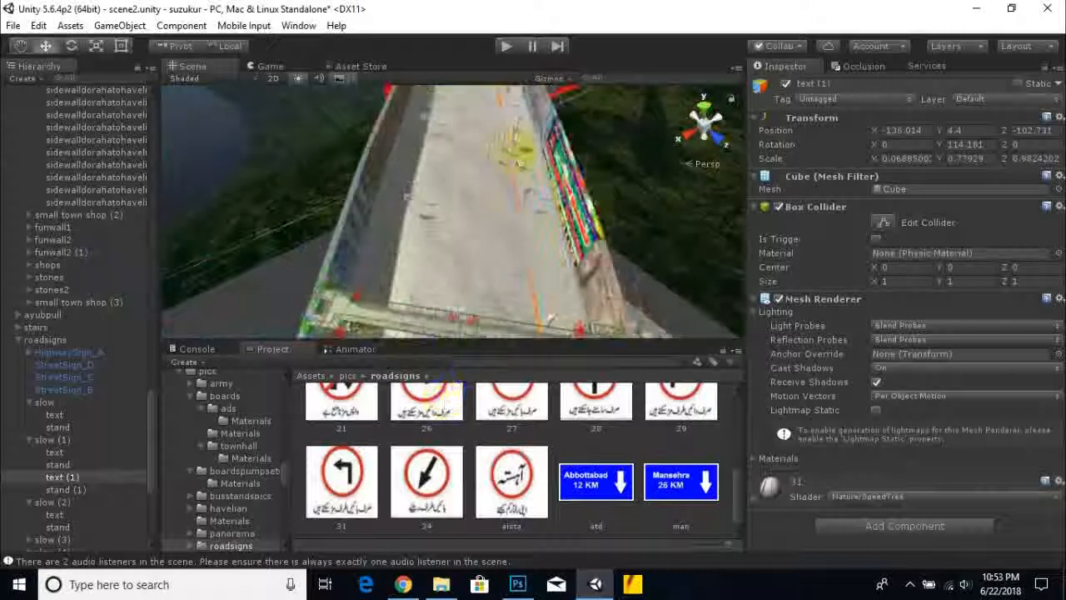
# Step: Move the slow sign's text and stand beyond the footbridge to Z about -83.75 and rotate them to about -86.018 on Y
pyautogui.click(516, 161)
pyautogui.keyDown('shift'); pyautogui.click(58, 370); pyautogui.keyUp('shift')
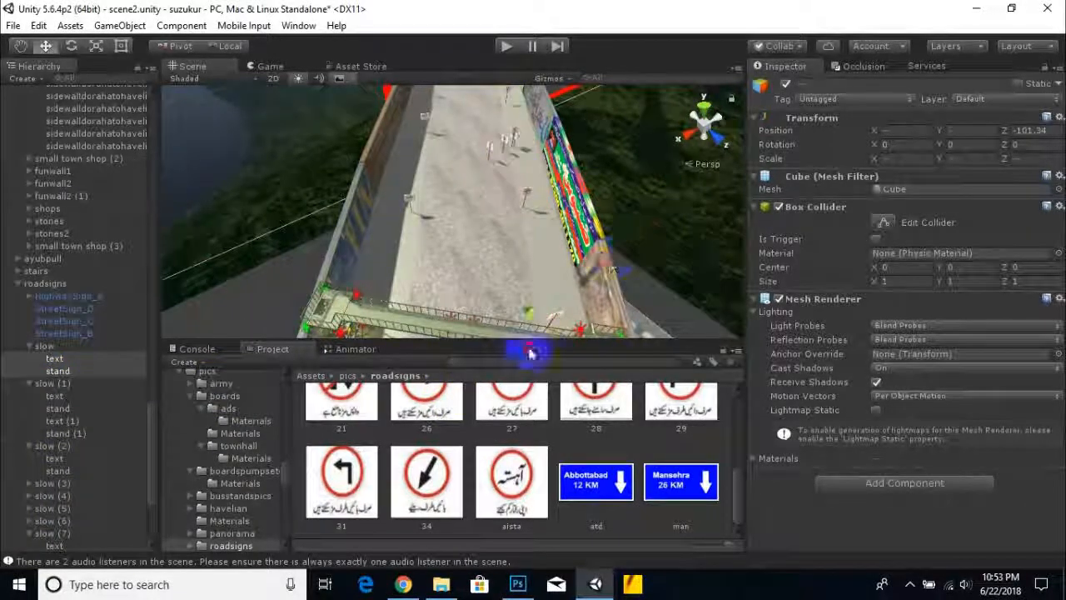
pyautogui.press('f')
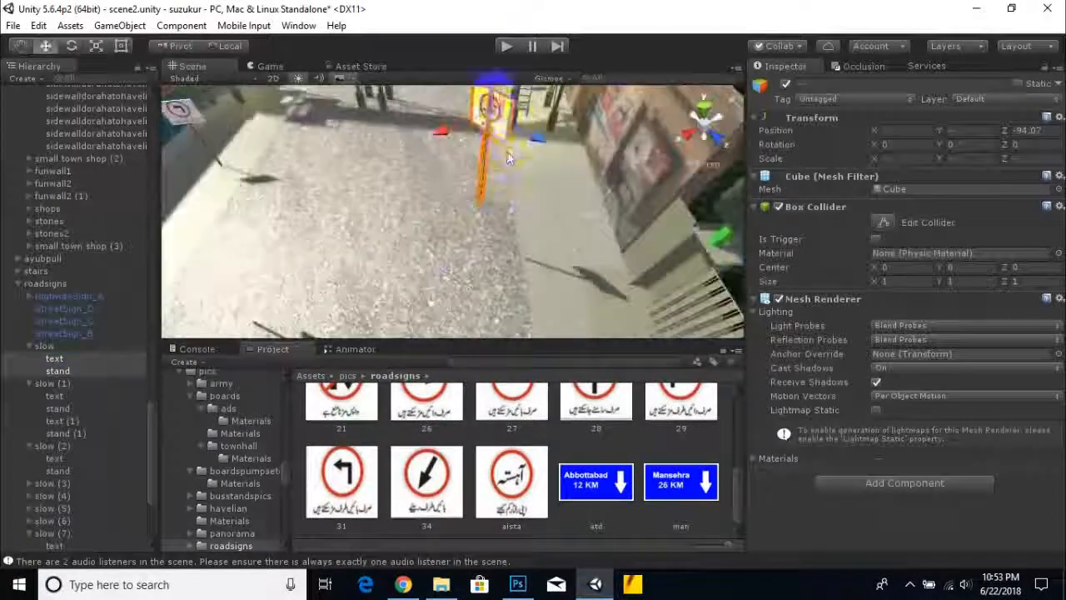
pyautogui.keyDown('alt'); pyautogui.moveTo(493, 187); pyautogui.dragTo(482, 290); pyautogui.keyUp('alt')
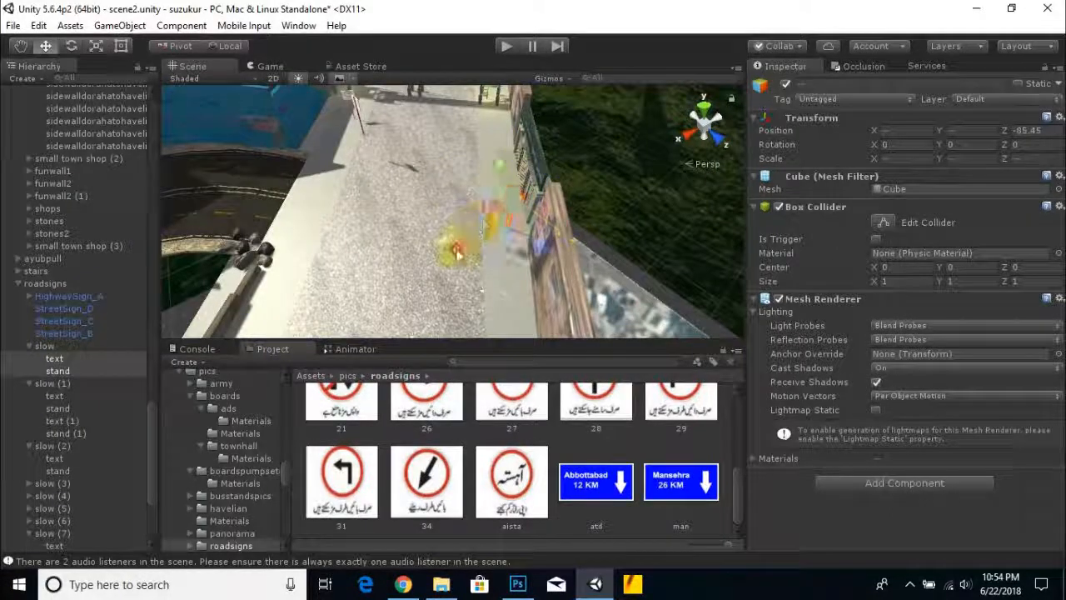
pyautogui.keyDown('alt'); pyautogui.moveTo(520, 252); pyautogui.dragTo(625, 171); pyautogui.keyUp('alt')
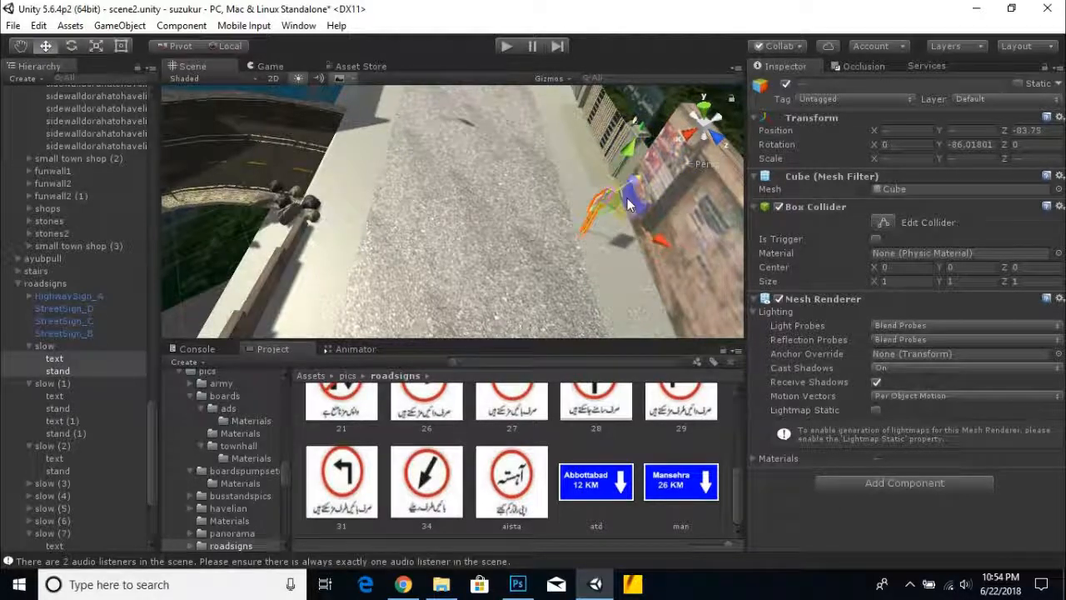
# Step: Duplicate the slow sign's text and stand and place the copy on the opposite roadside near the rocks, at Z about -88.92
pyautogui.keyDown('alt'); pyautogui.moveTo(558, 293); pyautogui.dragTo(525, 275); pyautogui.keyUp('alt')
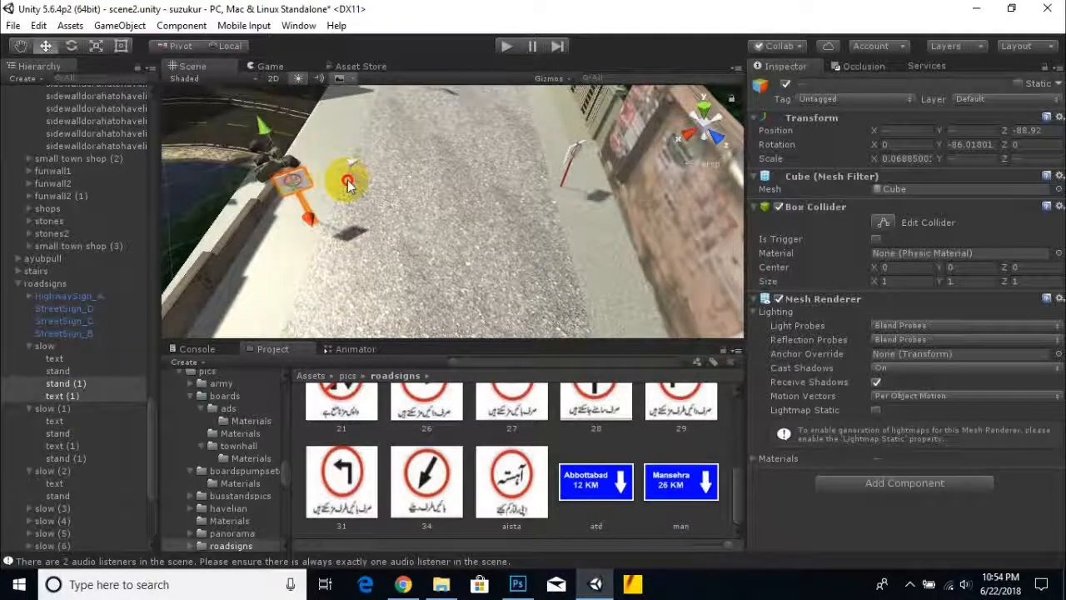
pyautogui.keyDown('alt'); pyautogui.moveTo(291, 218); pyautogui.dragTo(295, 101); pyautogui.keyUp('alt')
pyautogui.keyDown('alt'); pyautogui.moveTo(335, 195); pyautogui.dragTo(428, 151); pyautogui.keyUp('alt')
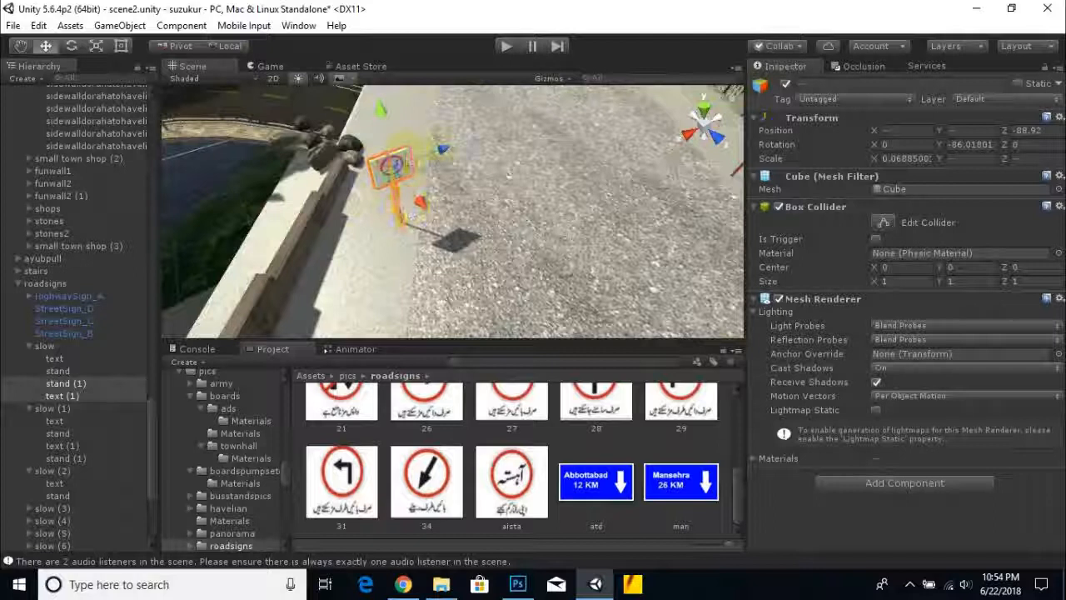
pyautogui.click(423, 208)
pyautogui.click(408, 215)
pyautogui.press('f')
pyautogui.keyDown('alt'); pyautogui.moveTo(404, 215); pyautogui.dragTo(490, 375); pyautogui.keyUp('alt')
# Step: Move the slow (3) sign's text and stand down the road to Z about -59.55 and rotate them to about -77.058 on Y
pyautogui.click(430, 181)
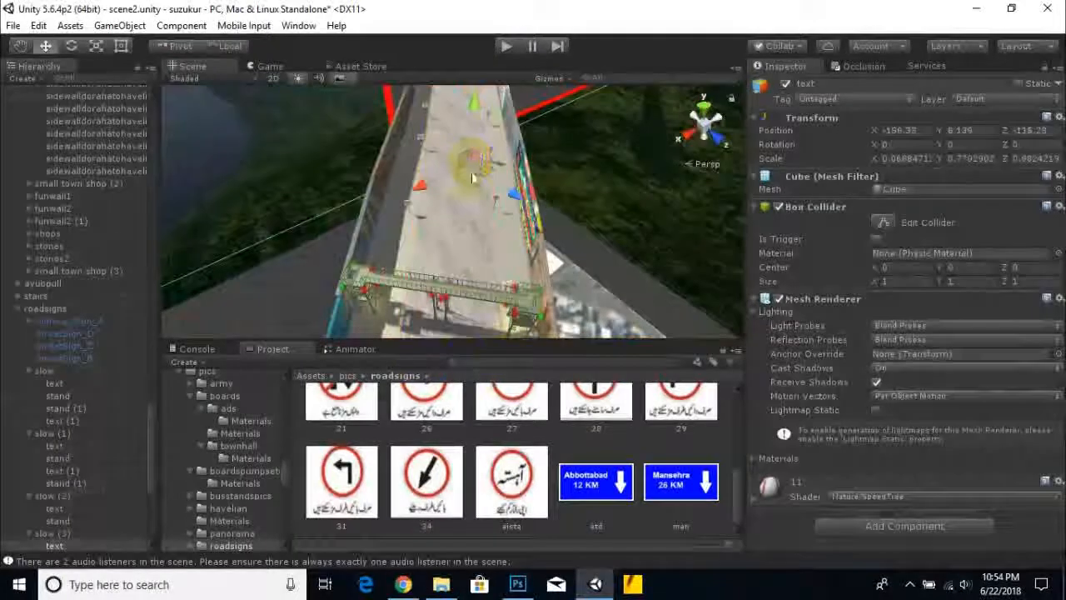
pyautogui.scroll(-3, 67, 417)
pyautogui.keyDown('ctrl'); pyautogui.click(60, 418); pyautogui.keyUp('ctrl')
pyautogui.moveTo(475, 167); pyautogui.dragTo(465, 213)
pyautogui.moveTo(465, 212); pyautogui.dragTo(500, 178, button='right')
pyautogui.moveTo(500, 178); pyautogui.dragTo(633, 227)
pyautogui.moveTo(533, 212); pyautogui.dragTo(474, 221, button='right')
pyautogui.moveTo(606, 249); pyautogui.dragTo(621, 234)
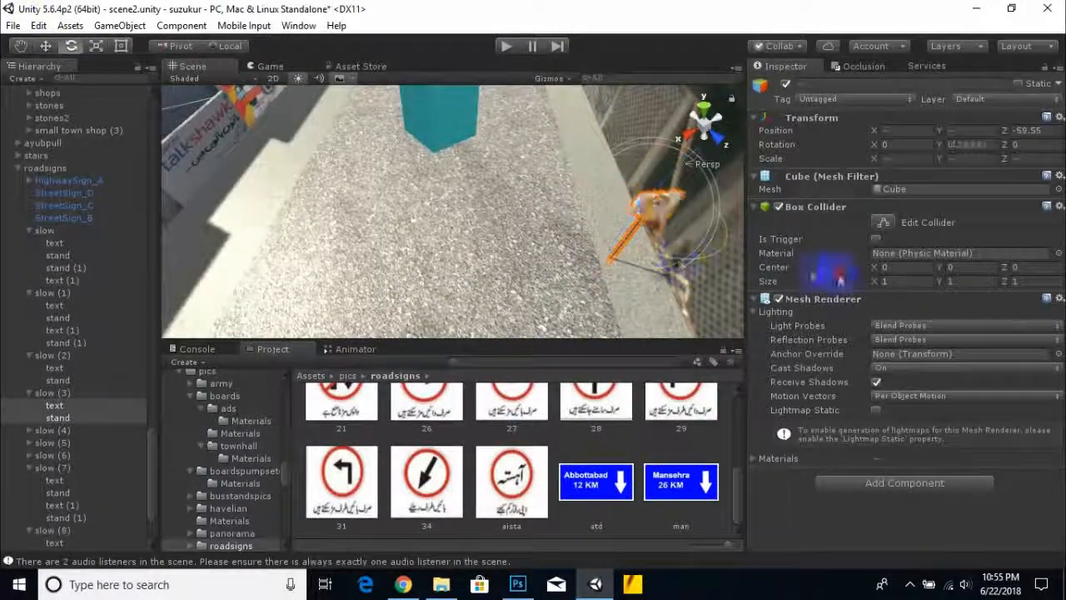
pyautogui.moveTo(676, 285); pyautogui.dragTo(654, 285)
pyautogui.moveTo(654, 284); pyautogui.dragTo(583, 192, button='right')
# Step: Duplicate the slow (3) sign's text and stand and move the copy across the road towards the opposite roadside
pyautogui.click(476, 137)
pyautogui.scroll(-4, 75, 367)
pyautogui.keyDown('ctrl'); pyautogui.click(65, 375); pyautogui.keyUp('ctrl')
pyautogui.press('w')
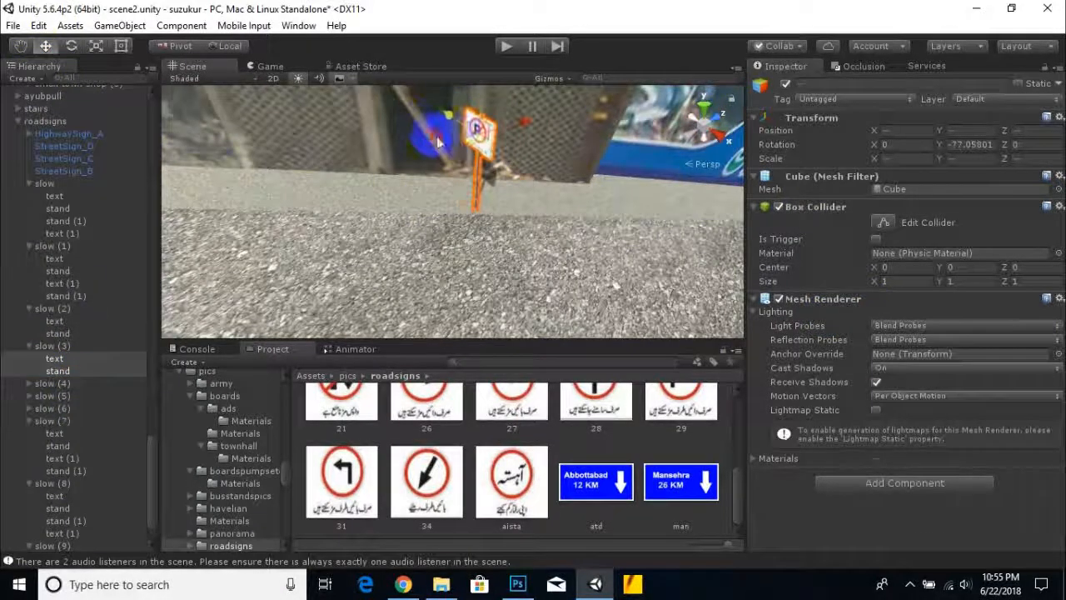
pyautogui.moveTo(491, 172); pyautogui.dragTo(476, 193, button='right')
pyautogui.moveTo(467, 183); pyautogui.dragTo(433, 171)
pyautogui.moveTo(433, 171); pyautogui.dragTo(389, 149, button='right')
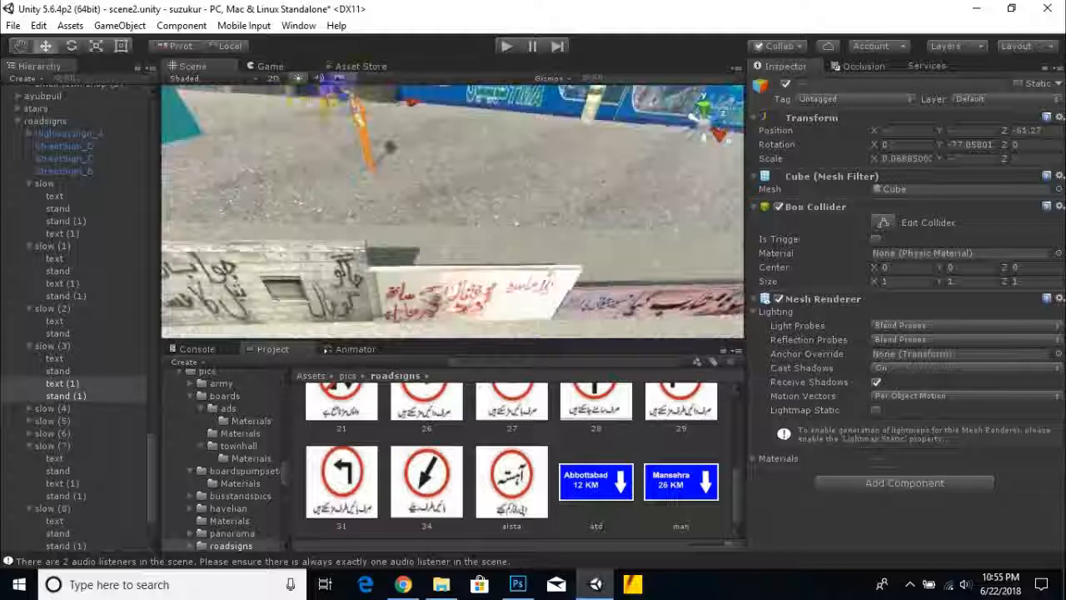
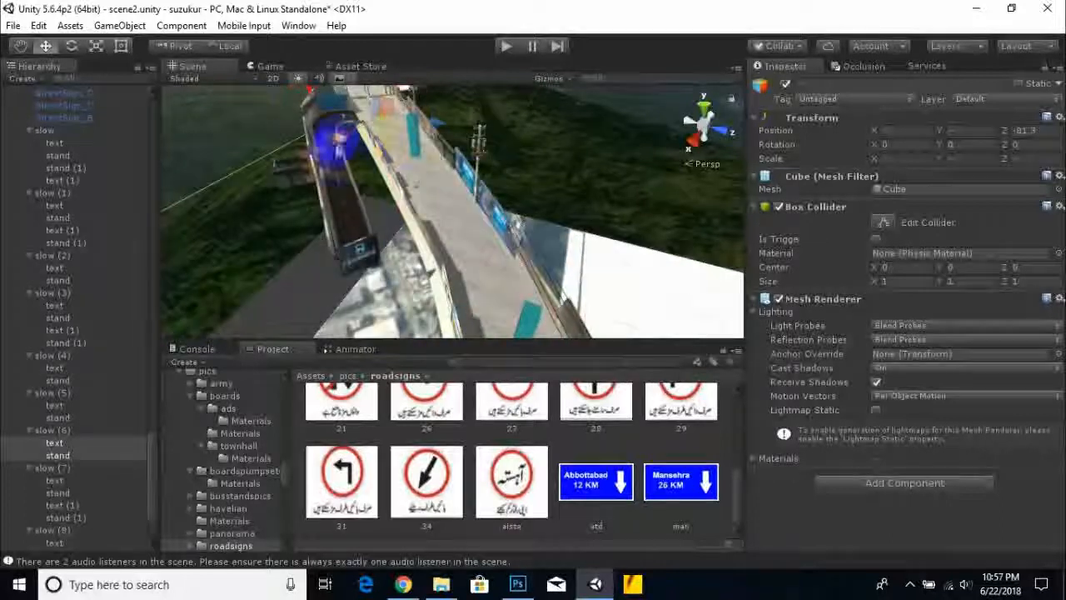
# Step: Move the slow (6) sign's text and stand down the road to the roadside by the wall and rotate them to about -55.214 on Y
pyautogui.moveTo(548, 187); pyautogui.dragTo(483, 258)
pyautogui.scroll(3, 469, 245)
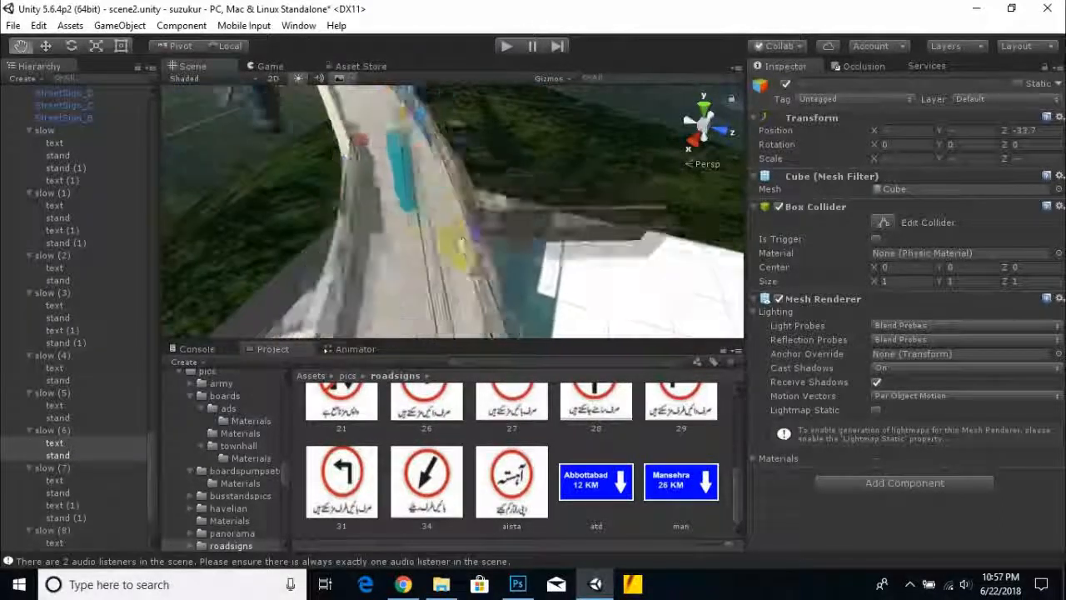
pyautogui.scroll(5, 512, 204)
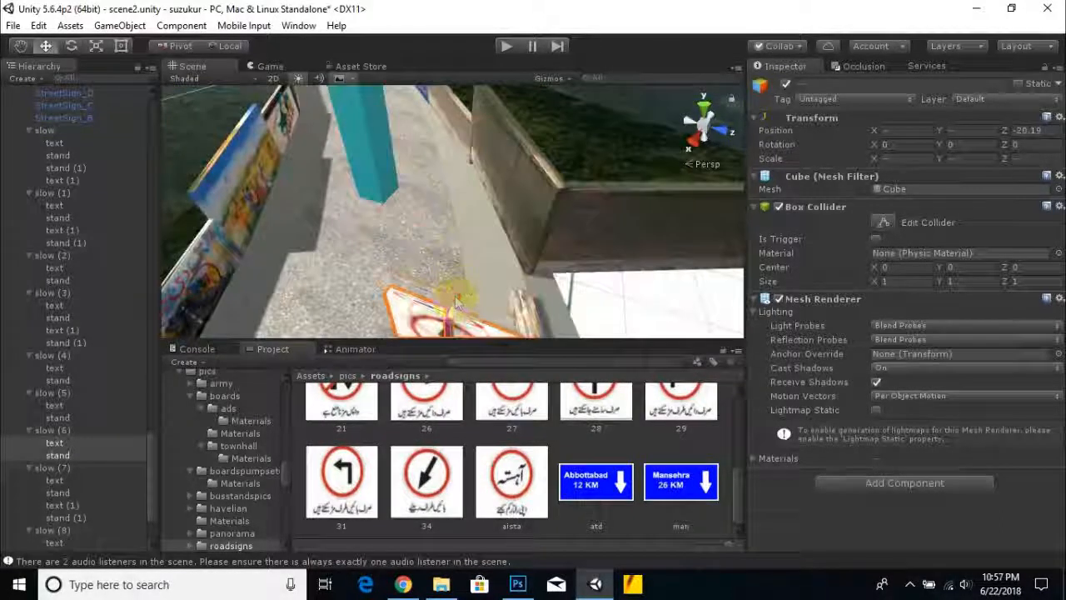
pyautogui.moveTo(459, 289); pyautogui.dragTo(505, 125)
pyautogui.click(55, 443)
pyautogui.keyDown('ctrl'); pyautogui.click(57, 455); pyautogui.keyUp('ctrl')
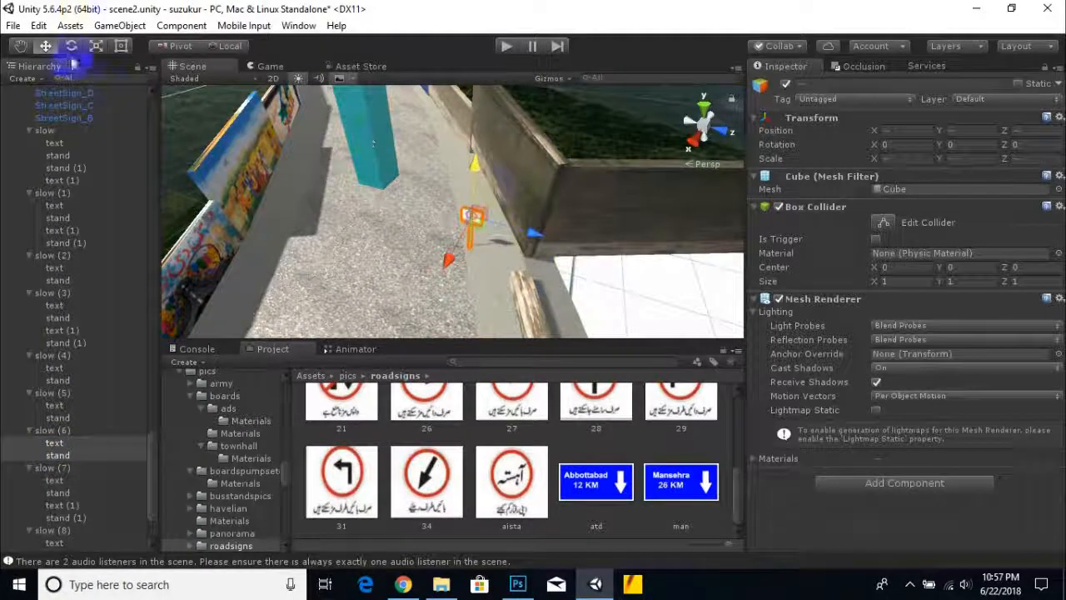
pyautogui.click(46, 47)
# Step: Duplicate the slow (6) sign's text and stand and place the copy by the painted wall opposite, at Z about -29.71, turned to face traffic
pyautogui.hotkey('ctrl', 'd')
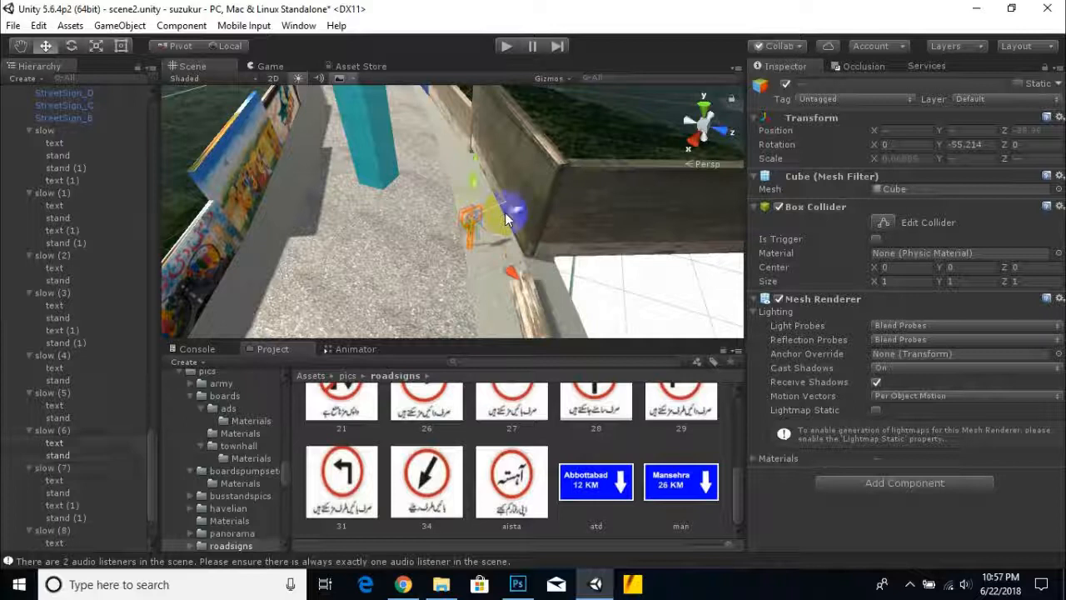
pyautogui.moveTo(504, 210); pyautogui.dragTo(271, 308)
pyautogui.scroll(-2, 442, 98)
pyautogui.press('e')
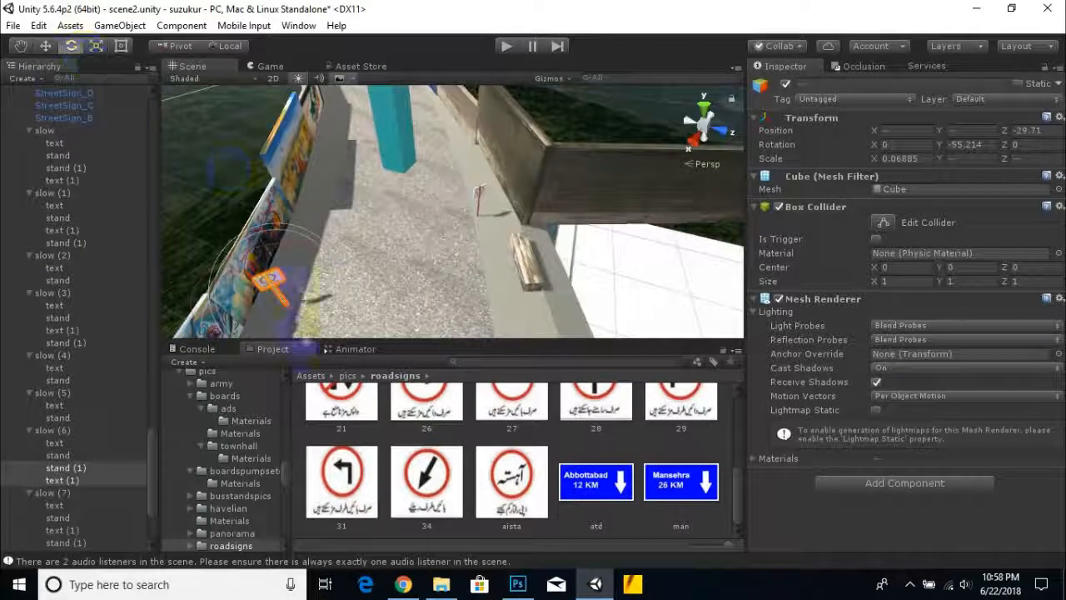
pyautogui.moveTo(282, 284); pyautogui.dragTo(368, 221, button='middle')
pyautogui.click(340, 210)
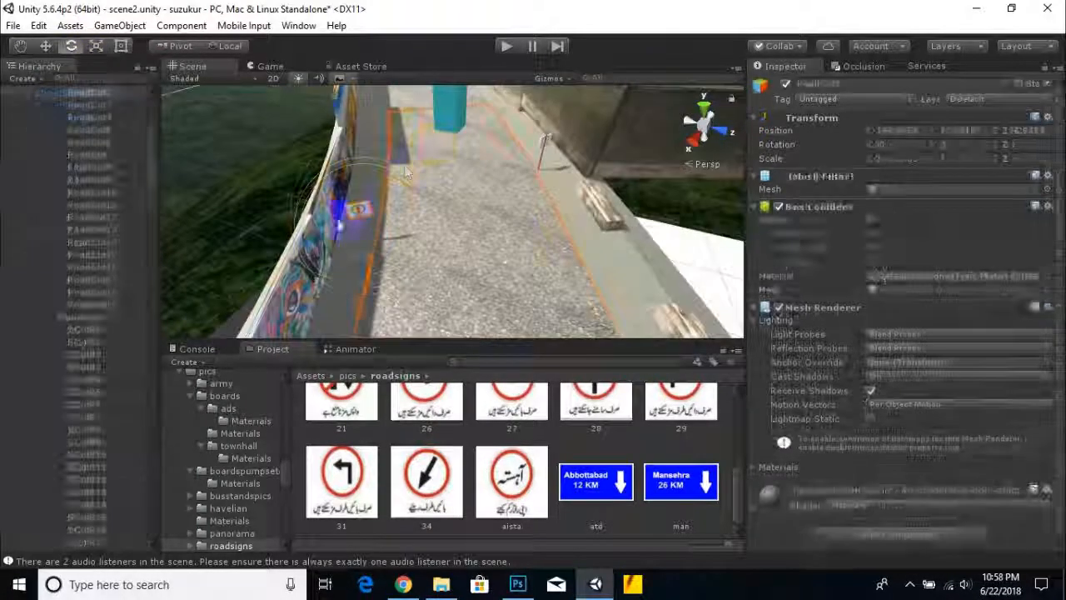
pyautogui.click(359, 209)
pyautogui.click(46, 47)
pyautogui.moveTo(354, 178); pyautogui.dragTo(359, 181)
# Step: Move the slow (5) sign's text and stand down the road to the walled roadside opposite the bus stop area, at Z about -7.83
pyautogui.click(371, 242)
pyautogui.scroll(-2, 373, 252)
pyautogui.moveTo(373, 253); pyautogui.dragTo(463, 417, button='middle')
pyautogui.click(408, 214)
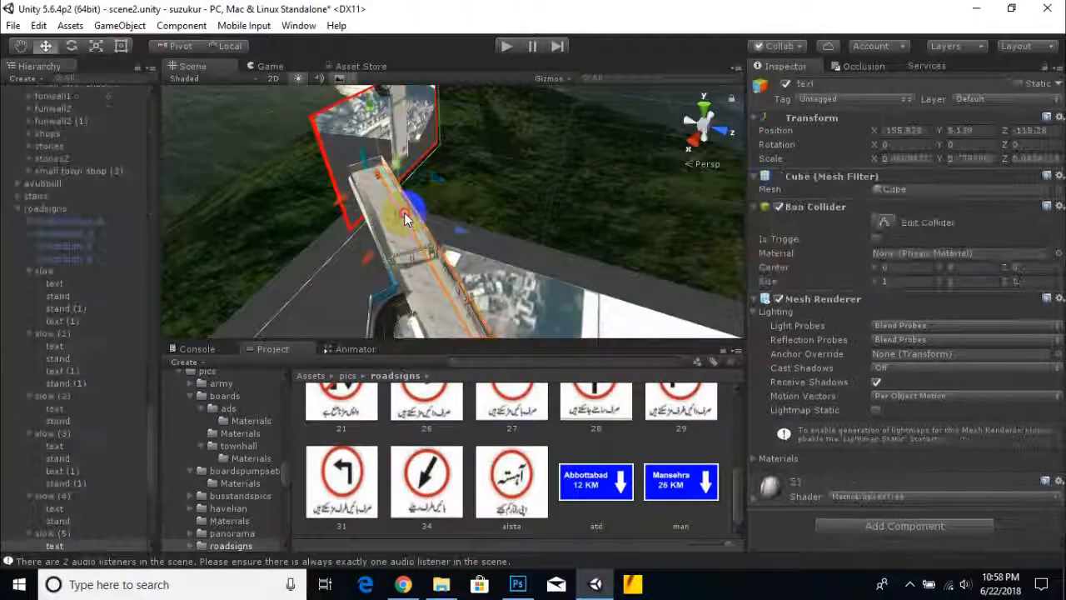
pyautogui.press('f')
pyautogui.keyDown('ctrl'); pyautogui.click(452, 273); pyautogui.keyUp('ctrl')
pyautogui.scroll(-10, 452, 273)
pyautogui.moveTo(517, 260); pyautogui.dragTo(638, 285)
pyautogui.moveTo(638, 286); pyautogui.dragTo(391, 109, button='middle')
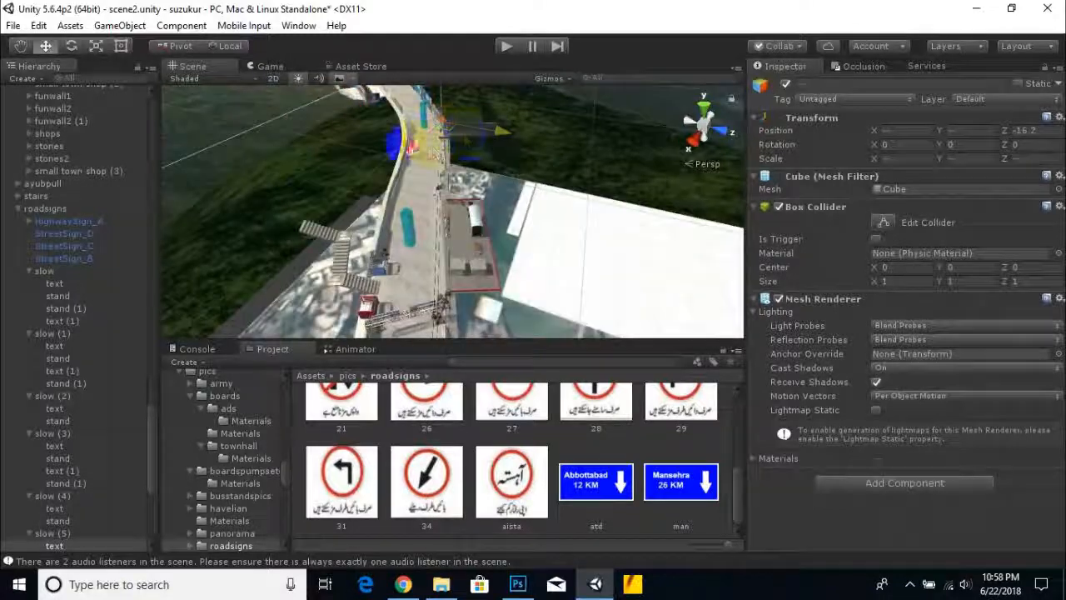
pyautogui.scroll(4, 394, 220)
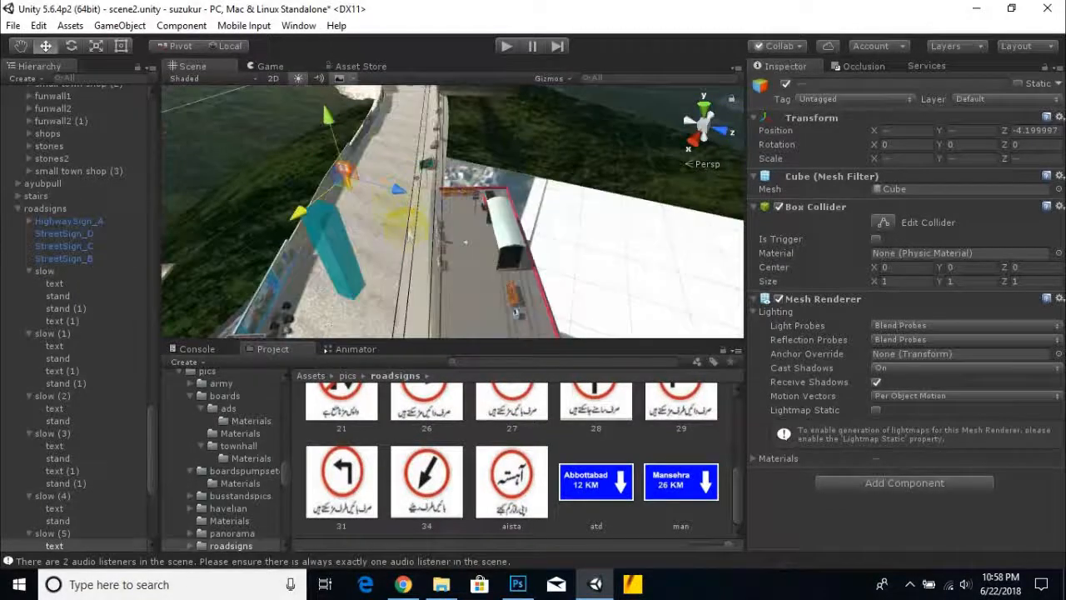
pyautogui.press('f')
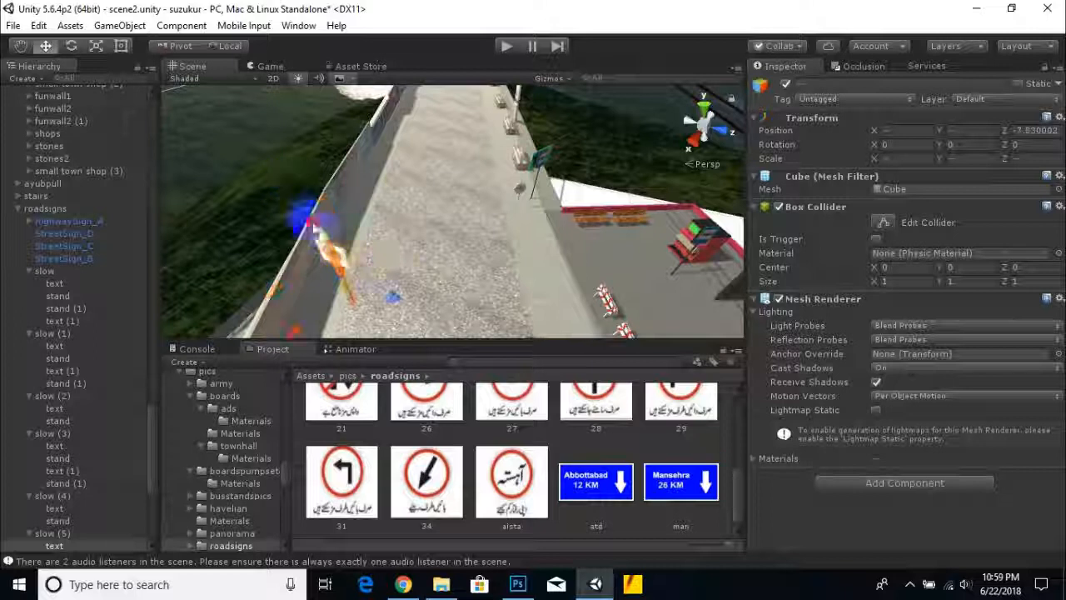
# Step: Rotate the slow (5) sign's text and stand to about -52.024 on Y and adjust their roadside position to Z about -11.4
pyautogui.click(317, 226)
pyautogui.scroll(-3, 354, 249)
pyautogui.moveTo(356, 250); pyautogui.dragTo(366, 210, button='middle')
pyautogui.scroll(-3, 67, 401)
pyautogui.keyDown('ctrl'); pyautogui.click(62, 395); pyautogui.keyUp('ctrl')
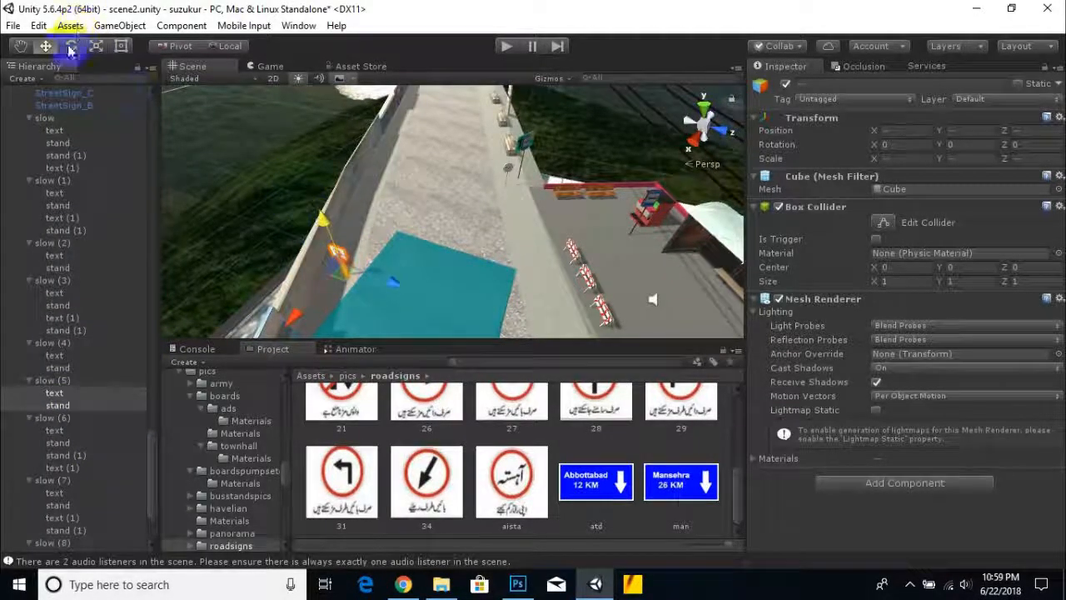
pyautogui.click(486, 240)
pyautogui.click(338, 252)
pyautogui.click(46, 47)
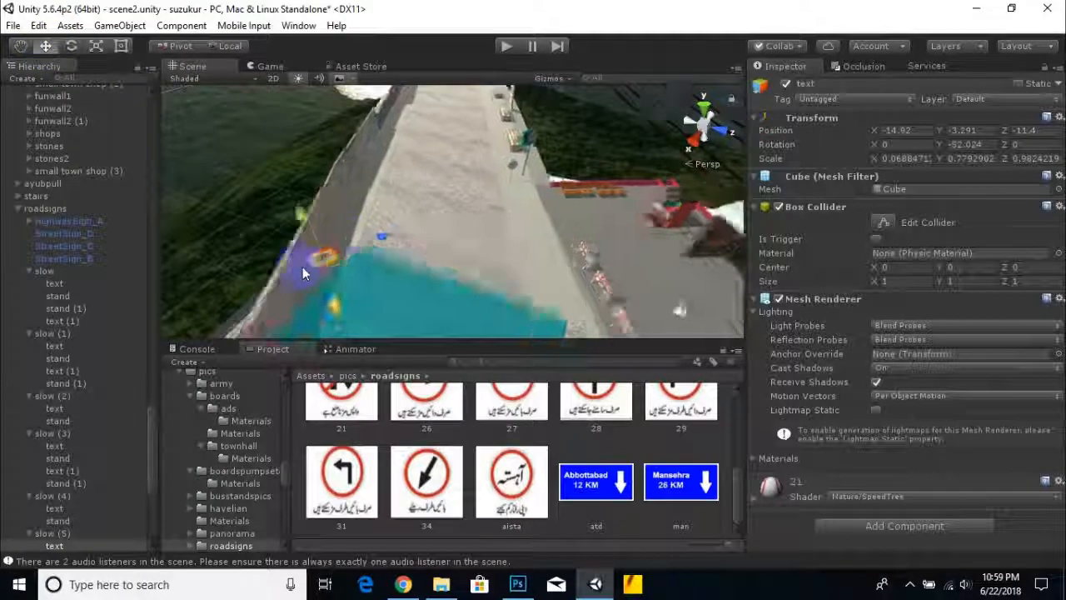
# Step: Duplicate the slow (5) sign's text and stand and place the copy on the opposite roadside beside the rocks
pyautogui.press('f')
pyautogui.keyDown('ctrl'); pyautogui.click(446, 288); pyautogui.keyUp('ctrl')
pyautogui.scroll(-5, 467, 258)
pyautogui.hotkey('ctrl', 'd')
pyautogui.moveTo(497, 197); pyautogui.dragTo(428, 257)
pyautogui.moveTo(509, 131); pyautogui.dragTo(498, 217)
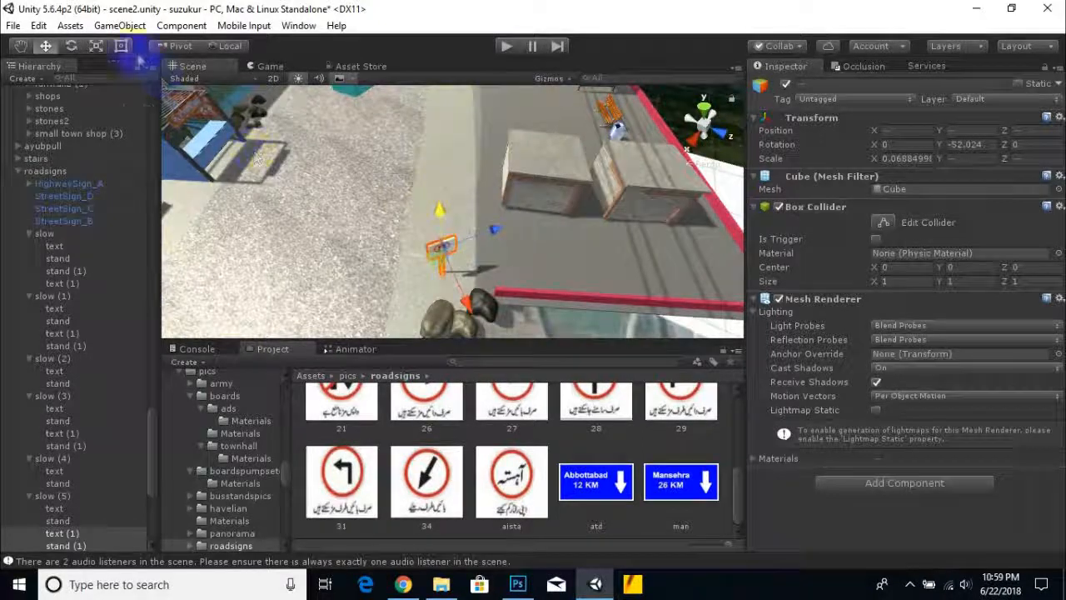
pyautogui.click(470, 310)
# Step: Move the slow (2) and slow (4) signs' texts and stands together down the road to the bus stop roadside
pyautogui.click(342, 218)
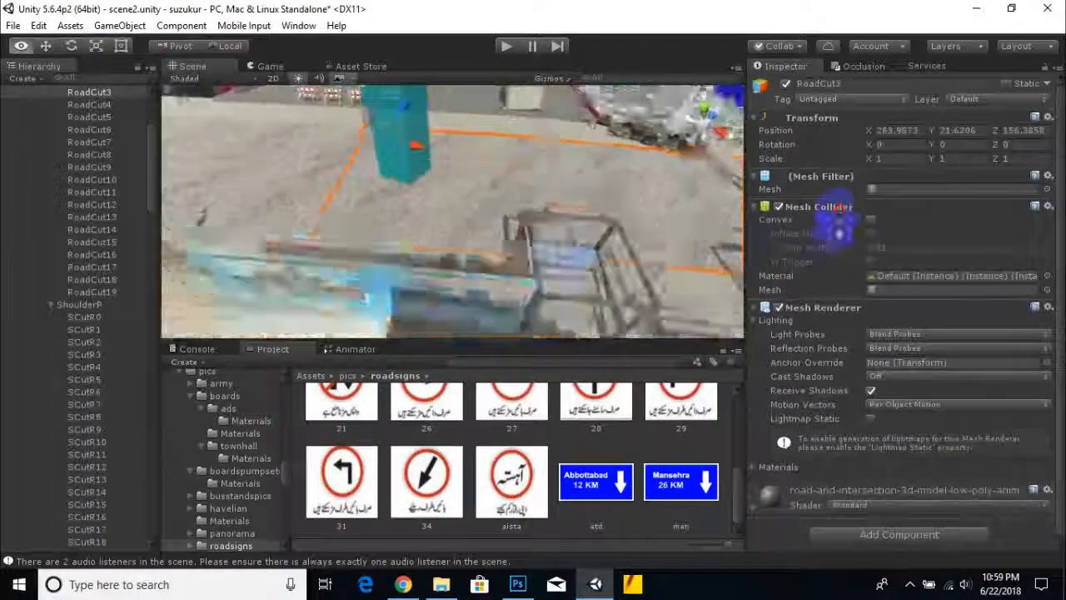
pyautogui.keyDown('alt'); pyautogui.moveTo(407, 159); pyautogui.dragTo(350, 150); pyautogui.keyUp('alt')
pyautogui.scroll(-5, 269, 138)
pyautogui.click(268, 135)
pyautogui.press('f')
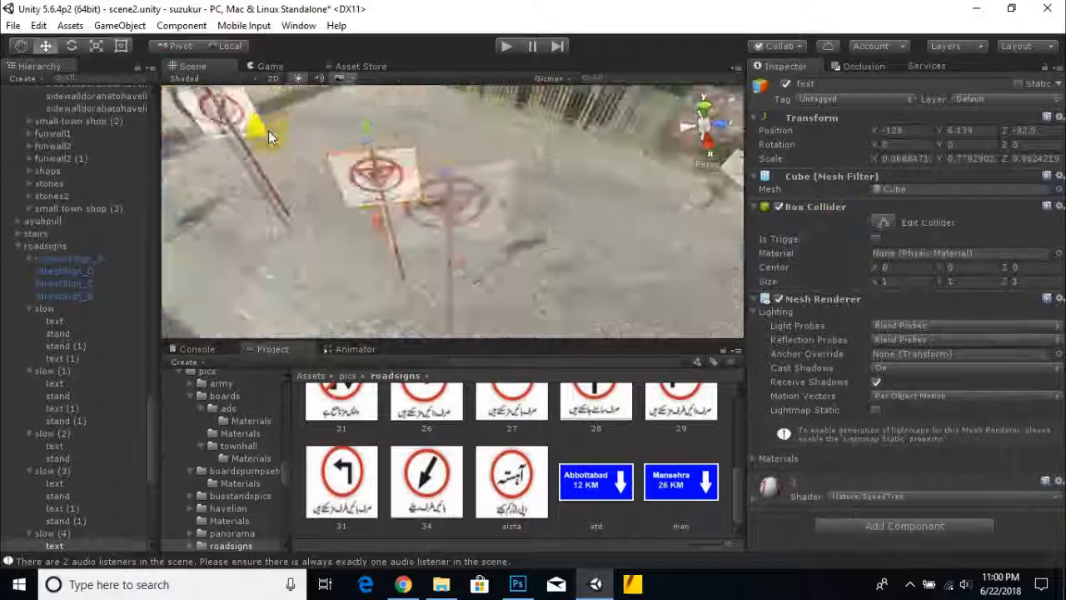
pyautogui.click(287, 140)
pyautogui.click(391, 196)
pyautogui.moveTo(392, 199); pyautogui.dragTo(533, 250)
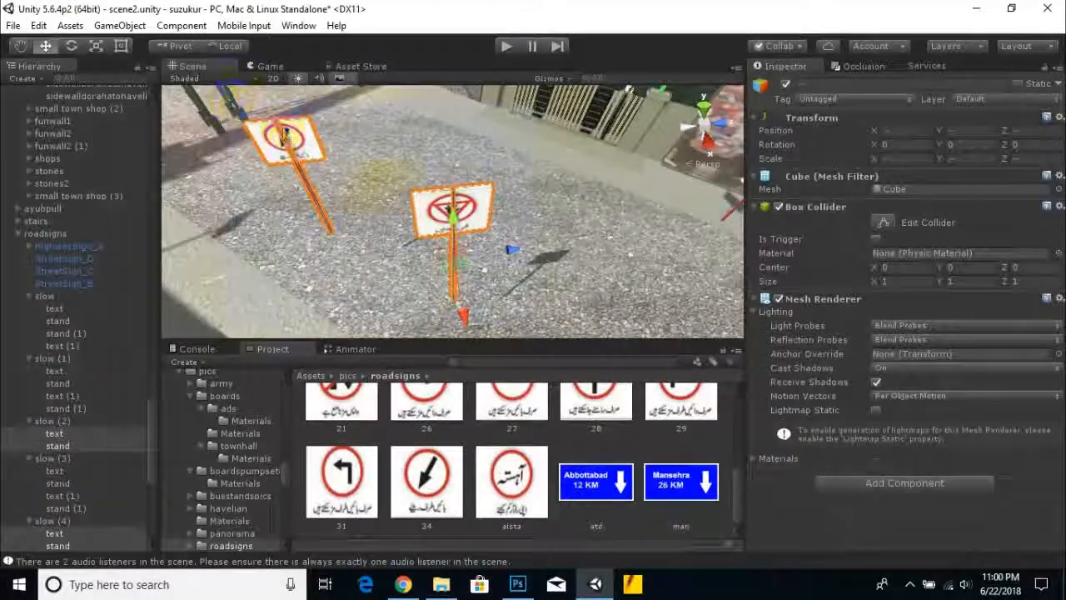
pyautogui.scroll(-10, 570, 240)
pyautogui.scroll(-5, 533, 220)
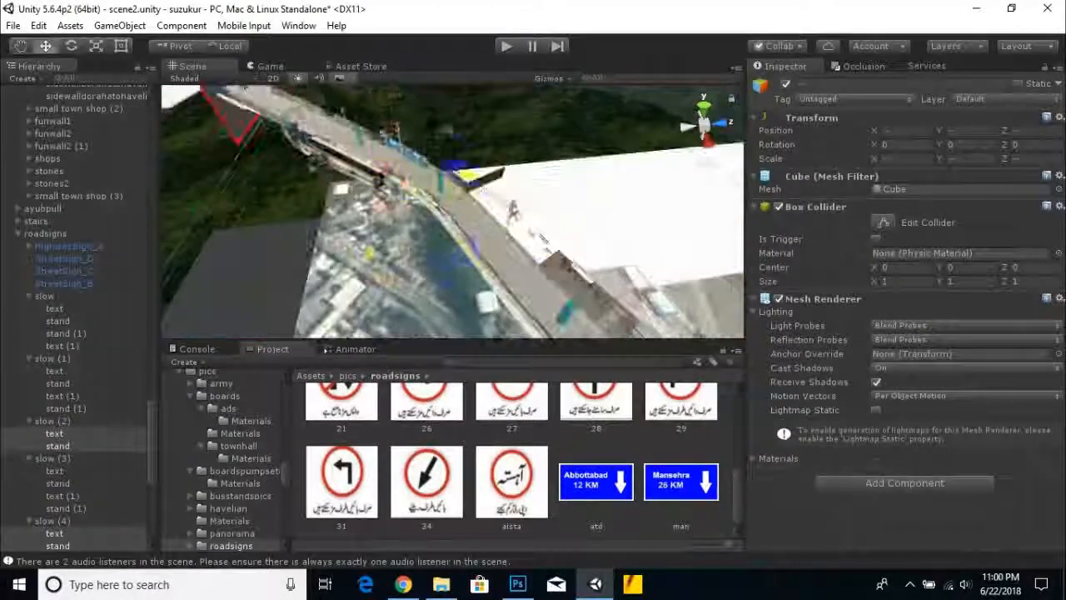
pyautogui.scroll(15, 448, 279)
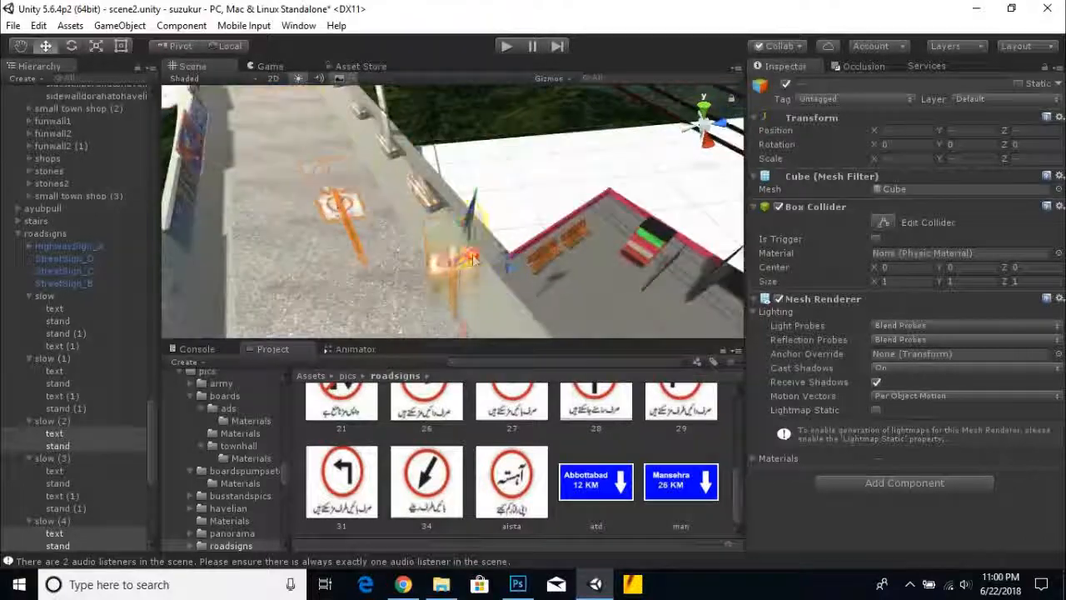
pyautogui.moveTo(483, 286); pyautogui.dragTo(427, 233)
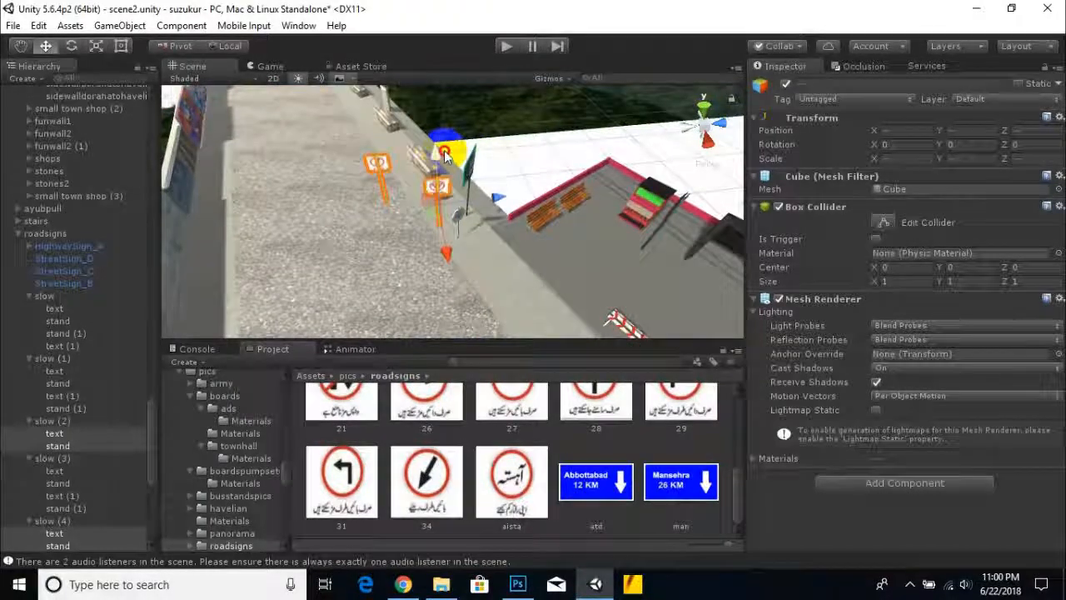
# Step: Move only the slow (4) sign's text and stand onto the roadside near the logs, at Z about -8.84
pyautogui.click(435, 184)
pyautogui.scroll(-2, 59, 464)
pyautogui.keyDown('ctrl'); pyautogui.click(59, 464); pyautogui.keyUp('ctrl')
pyautogui.scroll(1, 364, 293)
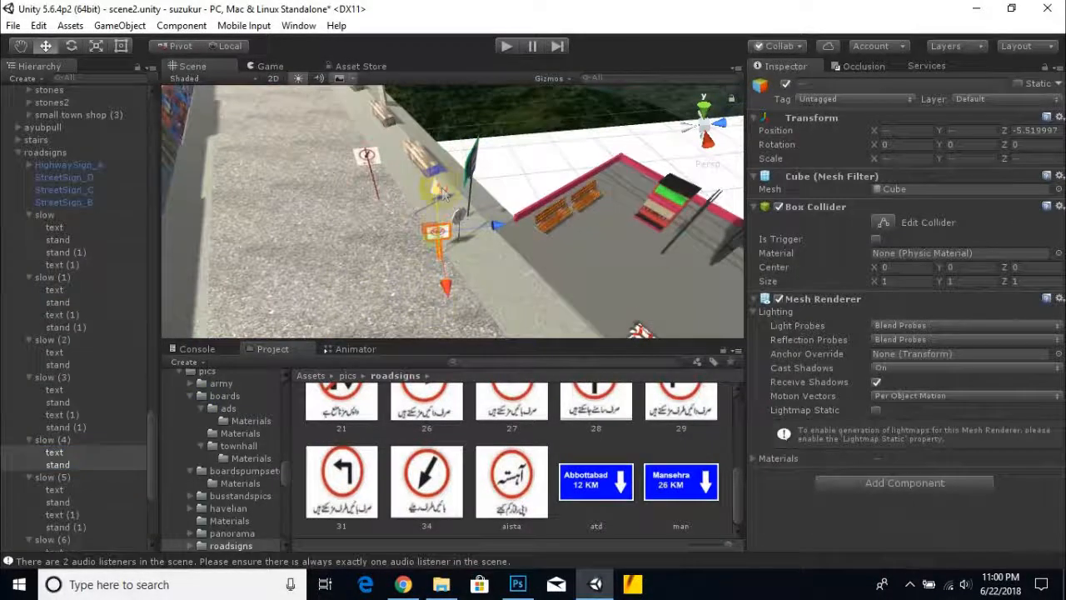
pyautogui.press('f')
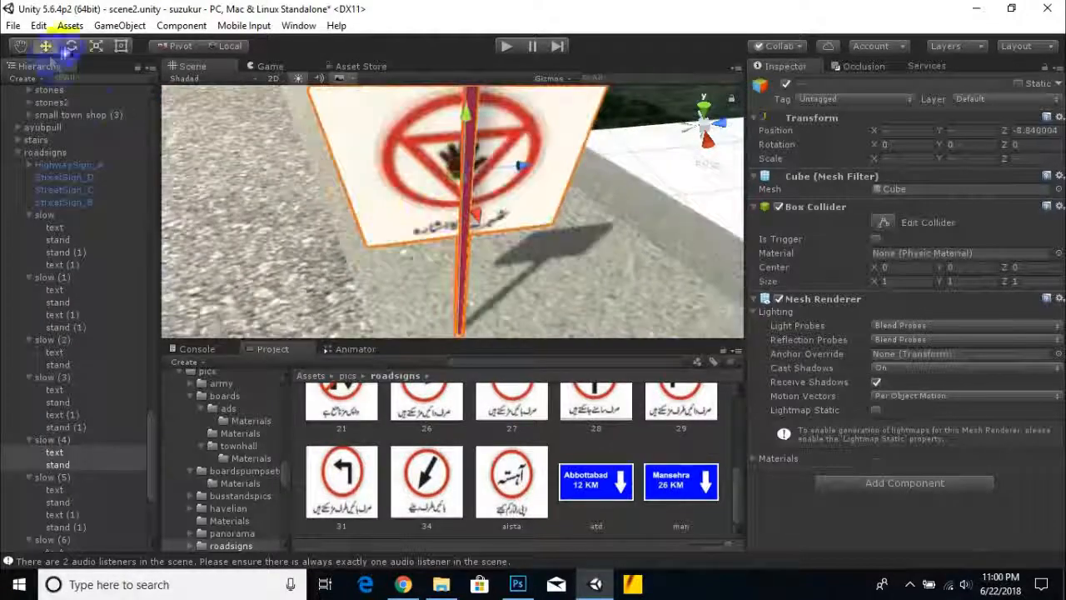
# Step: Rotate the slow (4) sign's text and stand to about -41.29 on Y
pyautogui.press('e')
pyautogui.moveTo(492, 271); pyautogui.dragTo(795, 258)
pyautogui.click(45, 48)
pyautogui.scroll(-5, 641, 272)
pyautogui.click(71, 52)
pyautogui.click(46, 48)
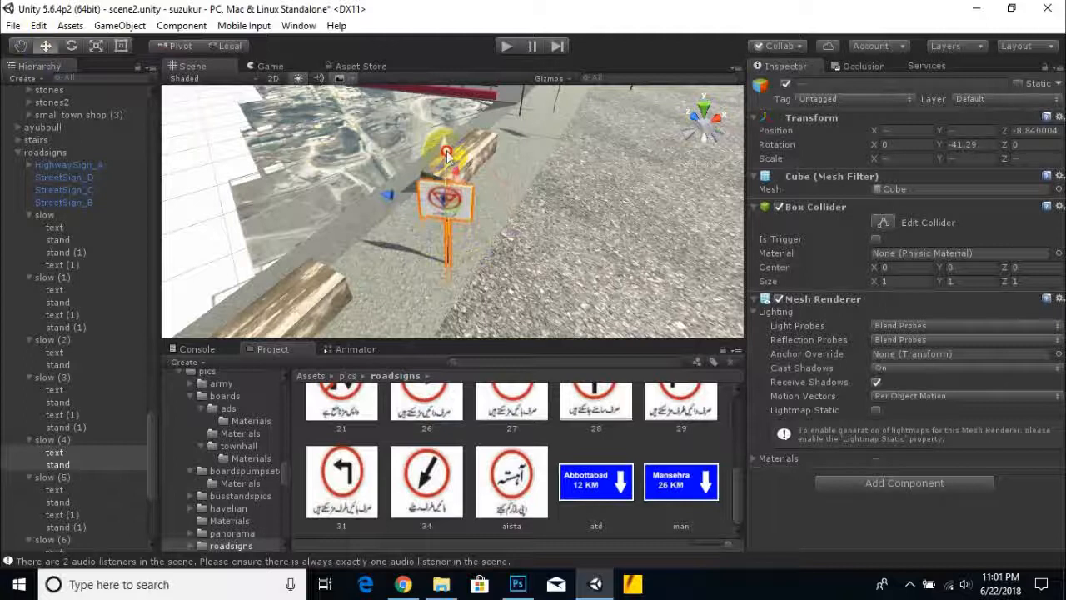
pyautogui.scroll(-4, 473, 203)
# Step: Move the slow (2) sign's text and stand onto the roadside by the bus stop benches and rotate them to face traffic
pyautogui.moveTo(473, 202); pyautogui.dragTo(413, 232, button='middle')
pyautogui.click(505, 156)
pyautogui.keyDown('ctrl'); pyautogui.click(504, 158); pyautogui.keyUp('ctrl')
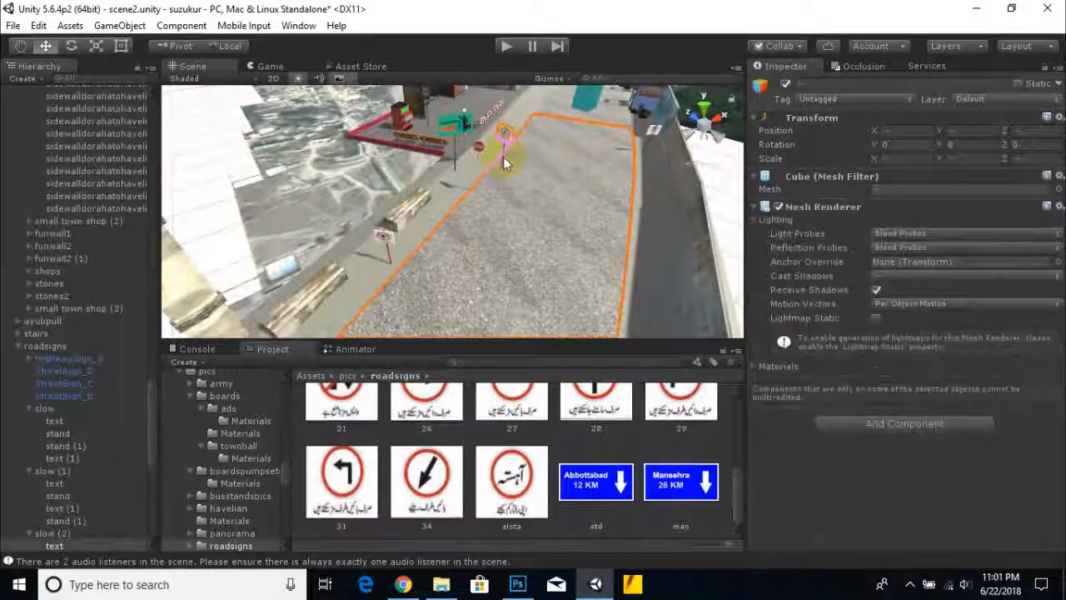
pyautogui.moveTo(149, 333); pyautogui.dragTo(153, 389)
pyautogui.click(55, 358)
pyautogui.keyDown('ctrl'); pyautogui.click(59, 371); pyautogui.keyUp('ctrl')
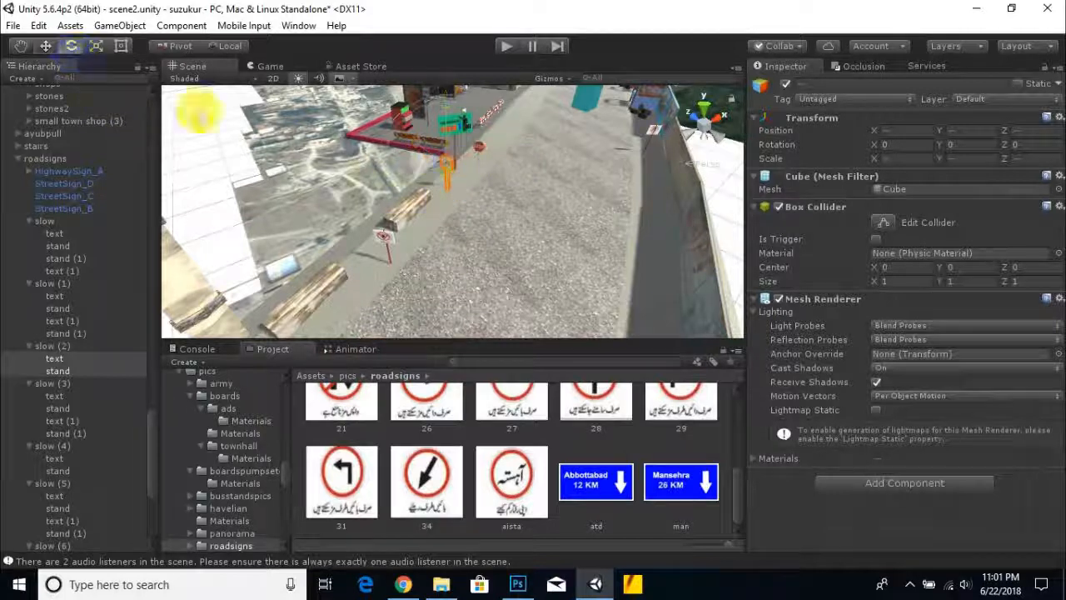
pyautogui.moveTo(418, 170); pyautogui.dragTo(358, 252, button='middle')
# Step: Move StreetSign_C, the stop sign, beside the striped barriers at X about -25.01, Z about -0.5, and rotate it to about 116.625 on Z
pyautogui.click(358, 250)
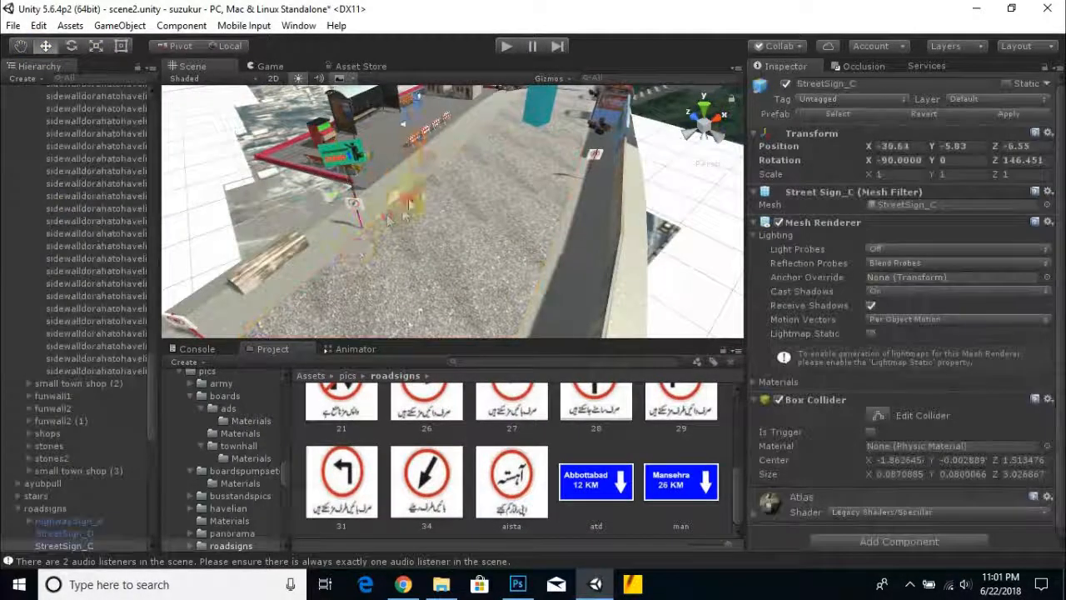
pyautogui.press('f')
pyautogui.moveTo(408, 149); pyautogui.dragTo(408, 154)
pyautogui.moveTo(408, 154); pyautogui.dragTo(315, 250, button='middle')
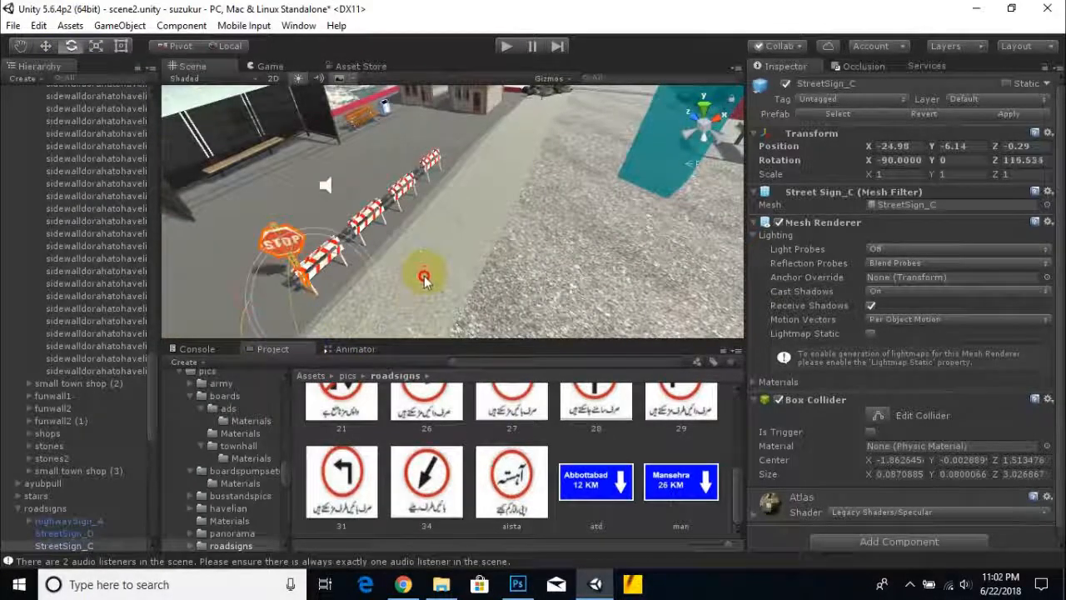
pyautogui.moveTo(425, 275); pyautogui.dragTo(441, 229)
pyautogui.scroll(-4, 441, 226)
pyautogui.moveTo(440, 225); pyautogui.dragTo(466, 150, button='middle')
pyautogui.click(46, 47)
pyautogui.moveTo(343, 204); pyautogui.dragTo(339, 205)
pyautogui.scroll(-3, 338, 205)
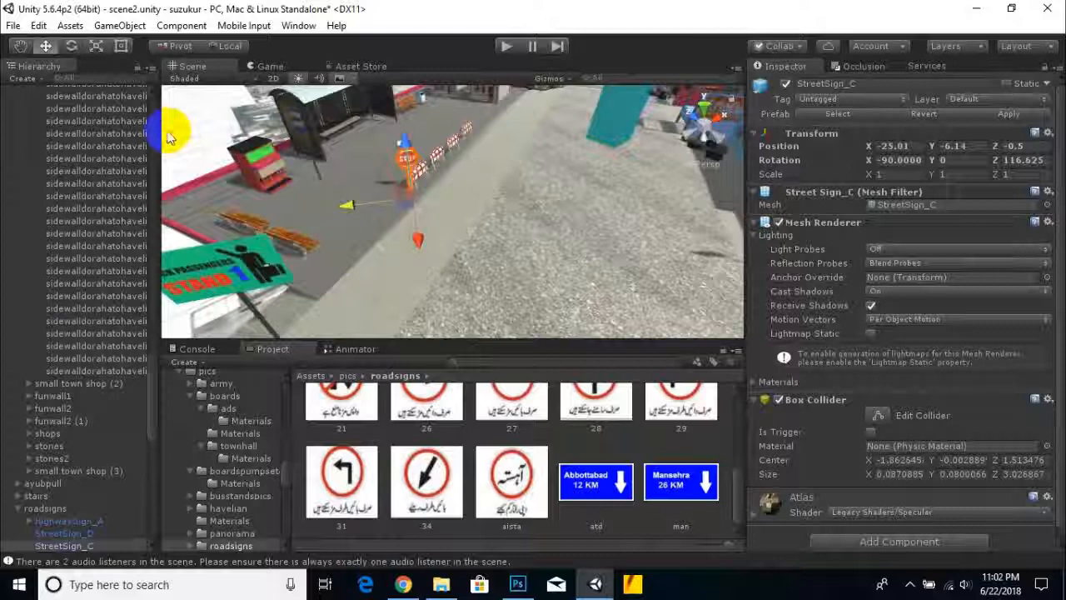
# Step: Deselect the stop sign and inspect the road from the bus stop to the junction with the side road
pyautogui.click(169, 136)
pyautogui.scroll(-4, 334, 191)
pyautogui.moveTo(437, 227); pyautogui.dragTo(309, 303, button='middle')
pyautogui.moveTo(475, 143); pyautogui.dragTo(362, 292, button='middle')
pyautogui.scroll(-5, 362, 291)
pyautogui.moveTo(500, 219); pyautogui.dragTo(409, 274, button='middle')
pyautogui.scroll(8, 416, 268)
pyautogui.scroll(3, 380, 231)
pyautogui.moveTo(381, 232); pyautogui.dragTo(403, 230, button='middle')
pyautogui.moveTo(491, 150); pyautogui.dragTo(433, 200, button='middle')
pyautogui.scroll(6, 491, 175)
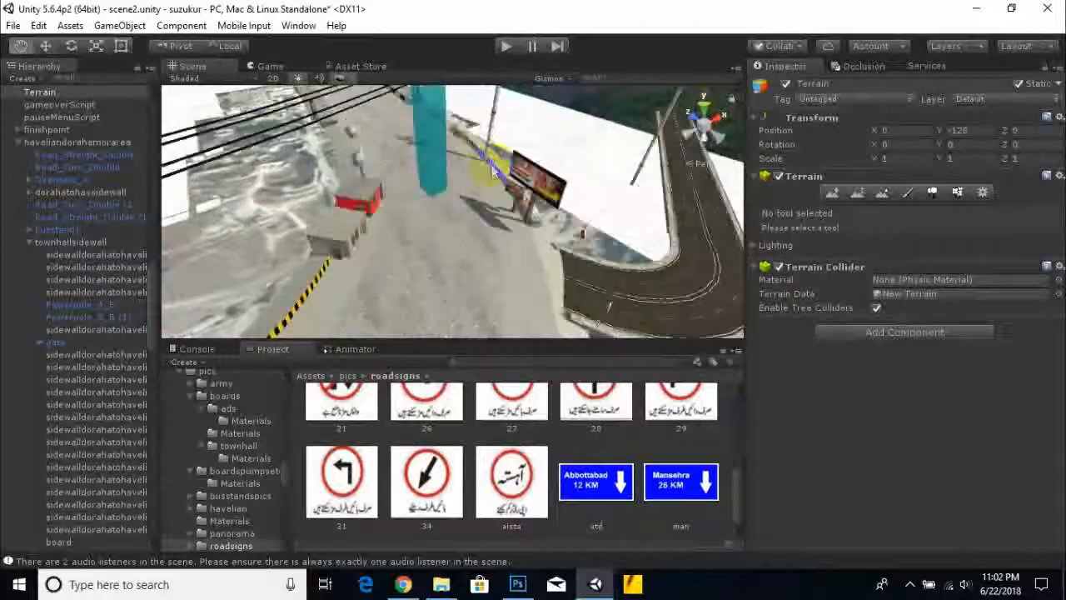
pyautogui.moveTo(583, 237); pyautogui.dragTo(478, 183, button='middle')
pyautogui.scroll(-6, 489, 190)
pyautogui.scroll(3, 491, 195)
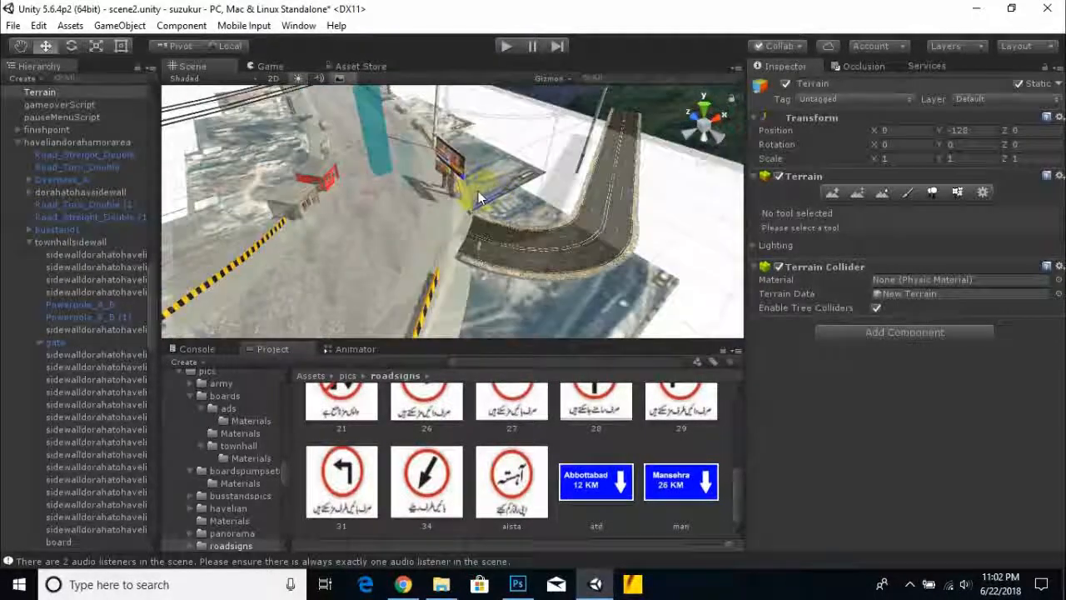
# Step: View the whole terrain and road from a distance and return the project browser to the root Assets folder
pyautogui.scroll(-12, 476, 200)
pyautogui.keyDown('alt'); pyautogui.moveTo(298, 219); pyautogui.dragTo(540, 178); pyautogui.keyUp('alt')
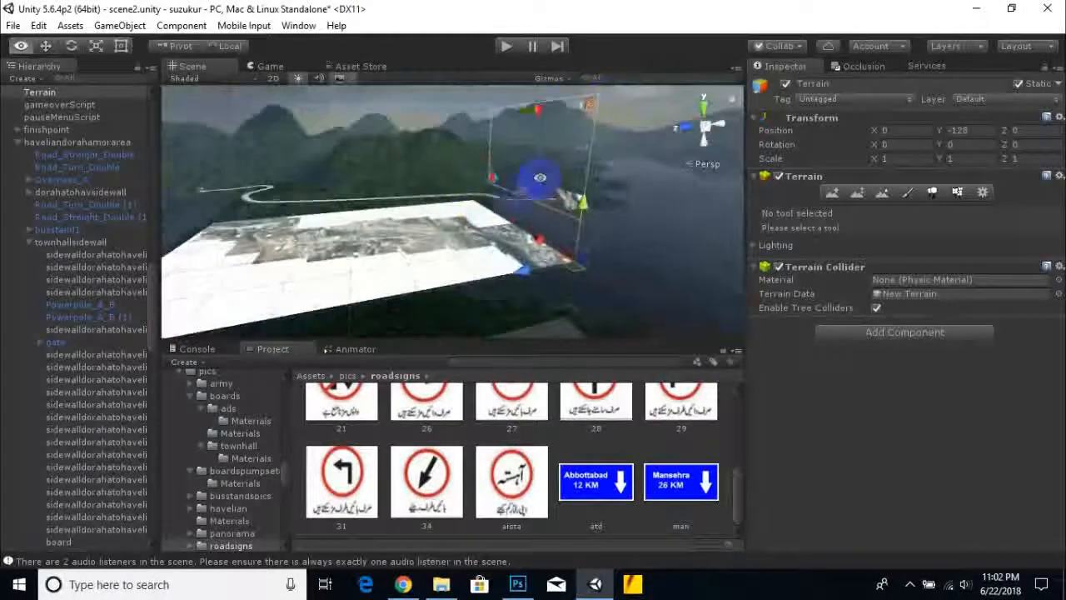
pyautogui.click(317, 377)
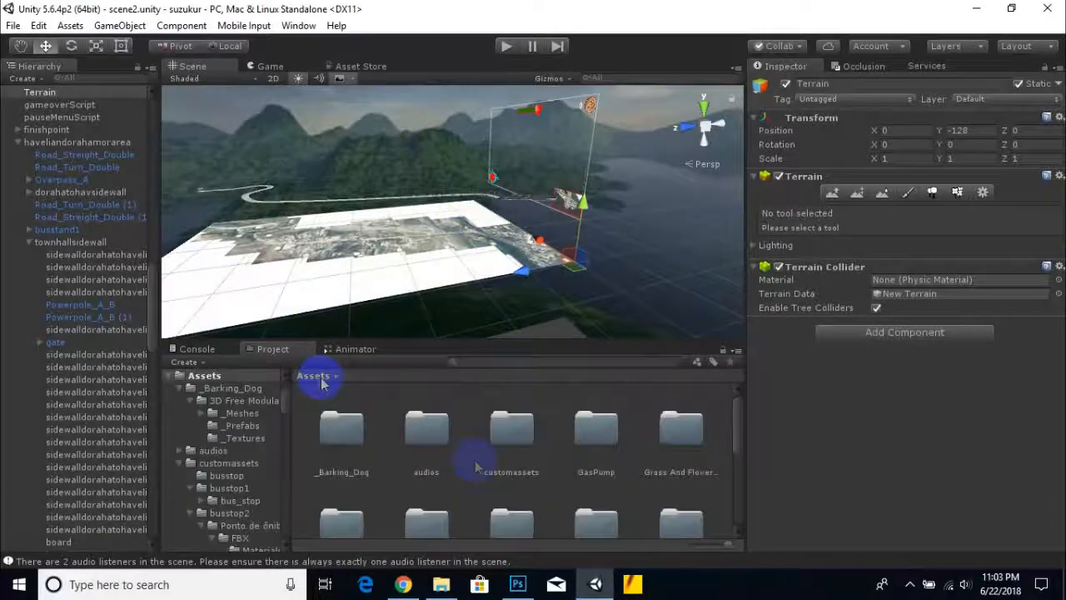
pyautogui.keyDown('alt'); pyautogui.moveTo(628, 277); pyautogui.dragTo(593, 290); pyautogui.keyUp('alt')
pyautogui.keyDown('alt'); pyautogui.moveTo(444, 225); pyautogui.dragTo(477, 284); pyautogui.keyUp('alt')
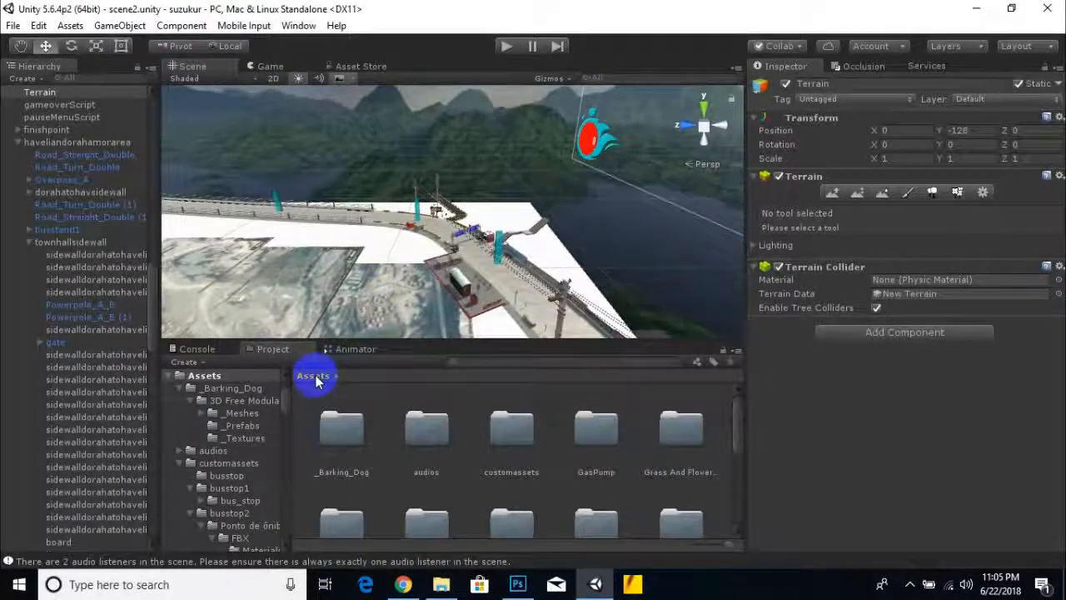
# Step: Delete the existing scene3 asset from the project's scenes folder
pyautogui.scroll(-5, 500, 450)
pyautogui.doubleClick(344, 499)
pyautogui.click(515, 424)
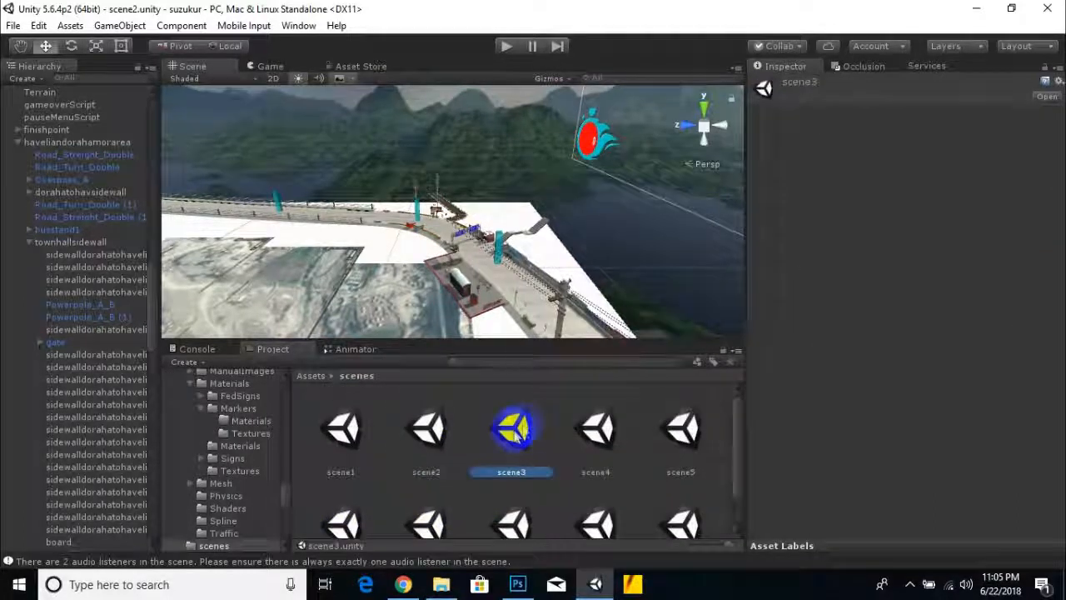
pyautogui.press('Delete')
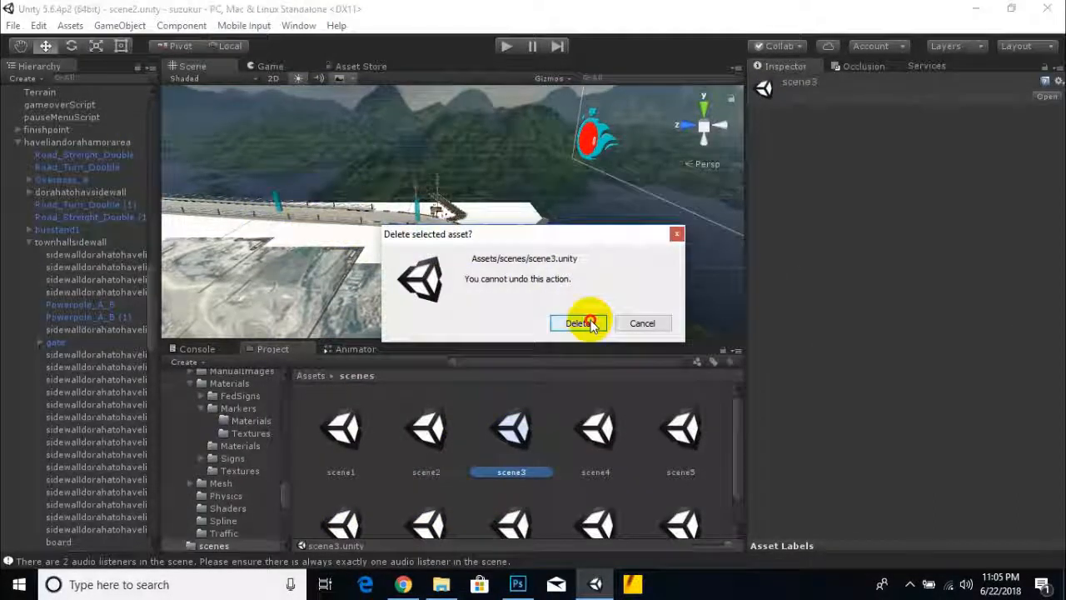
pyautogui.click(579, 323)
# Step: Save the current scene as scene3 in the Assets/scenes folder
pyautogui.scroll(5, 95, 238)
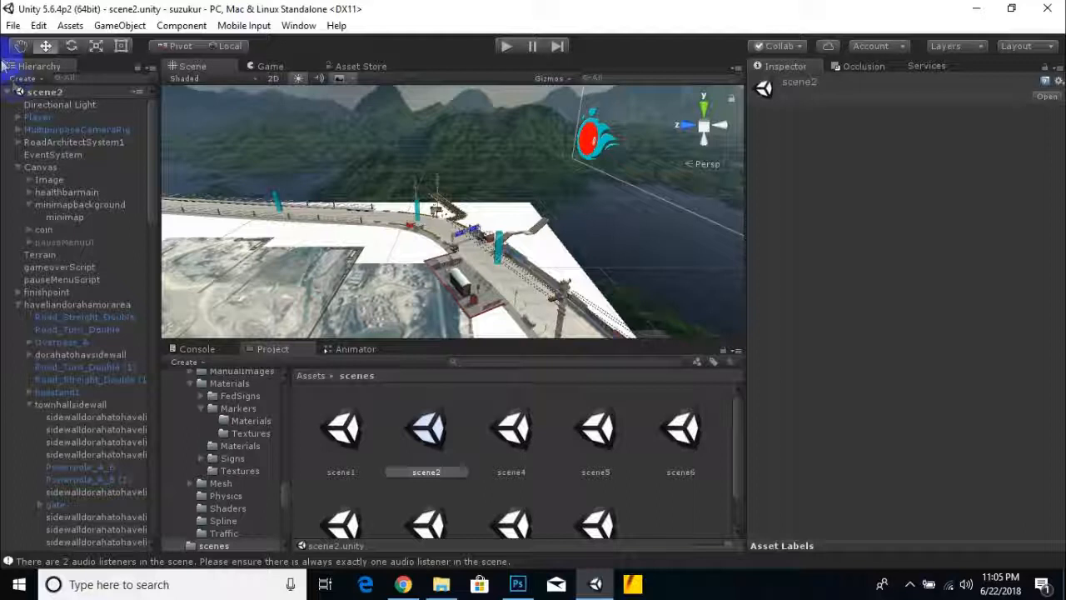
pyautogui.click(13, 25)
pyautogui.click(59, 102)
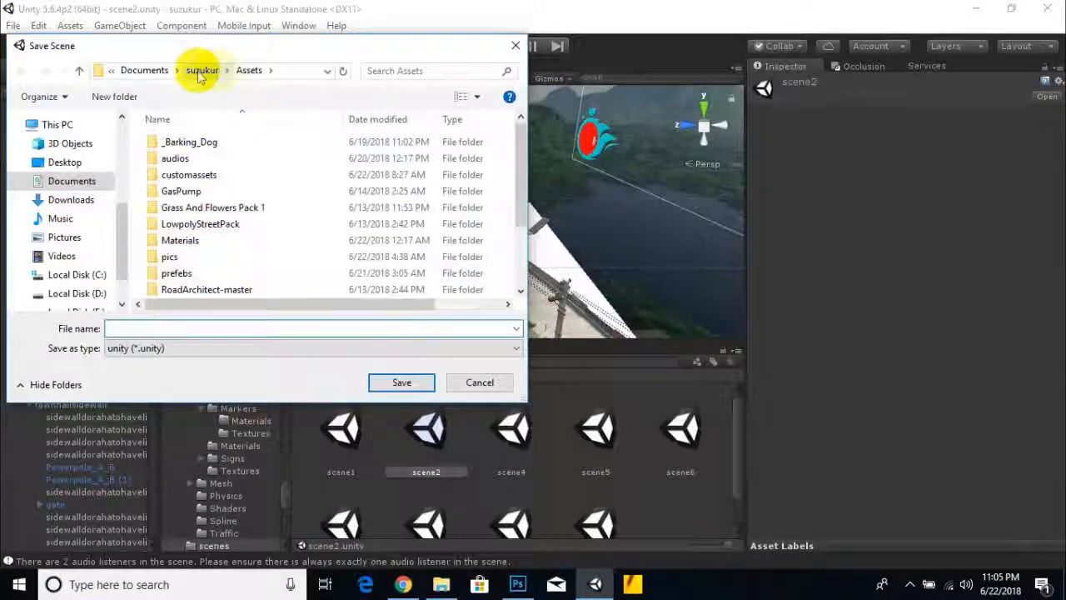
pyautogui.write('scene3')
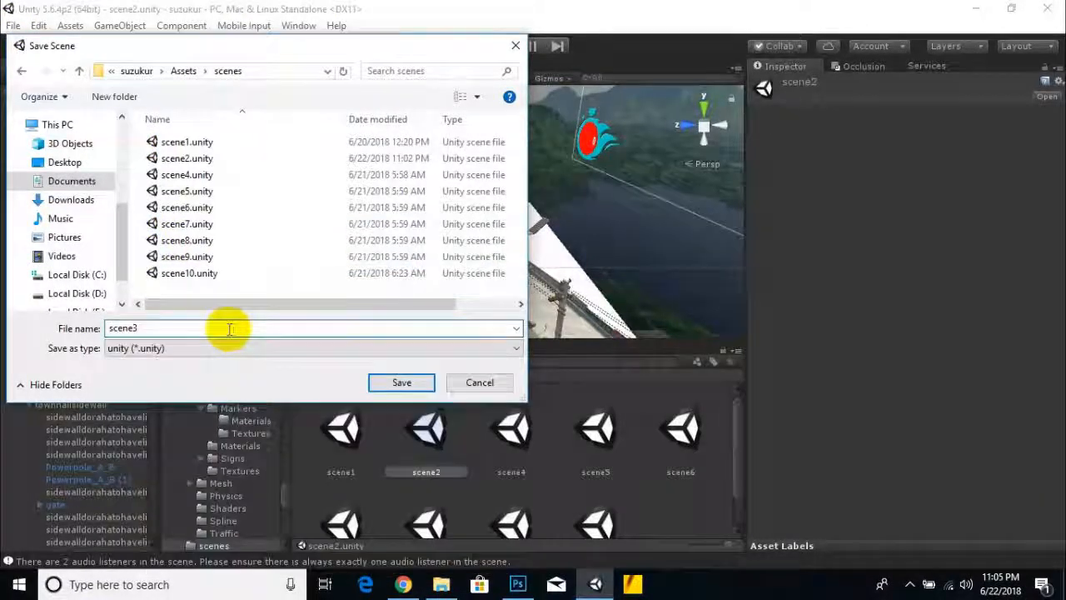
pyautogui.press('Return')
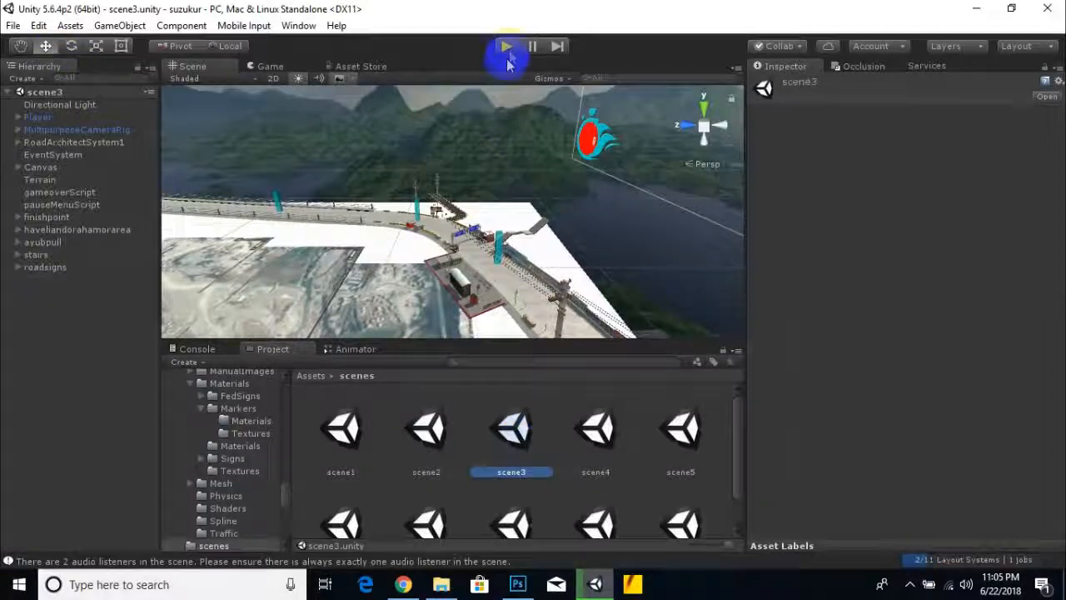
# Step: Play-test scene3 briefly, stop it and reopen scene2
pyautogui.click(506, 48)
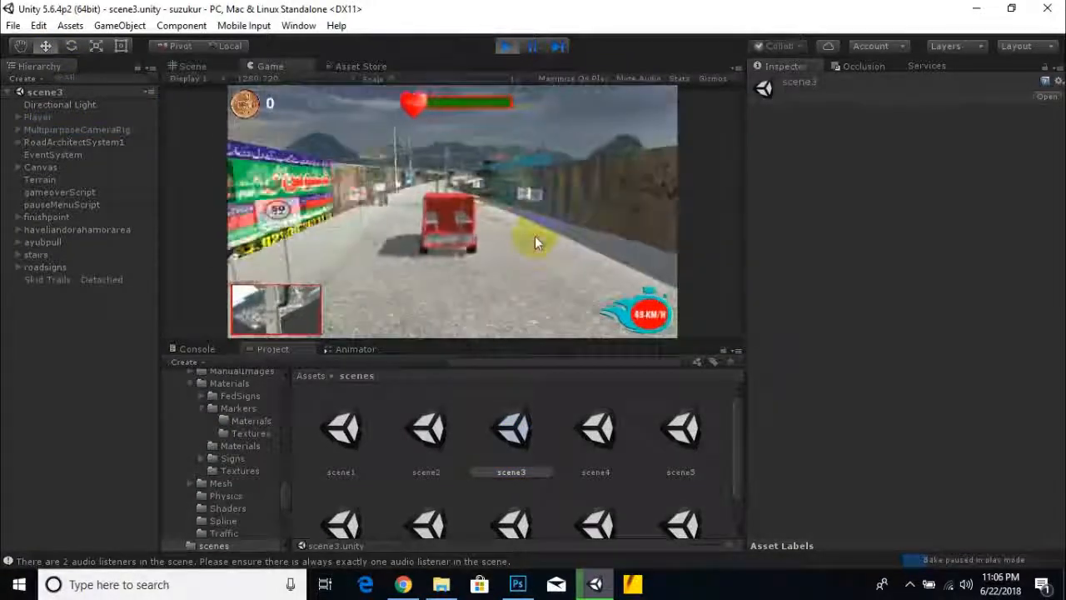
pyautogui.hotkey('ctrl', 'p')
pyautogui.doubleClick(444, 429)
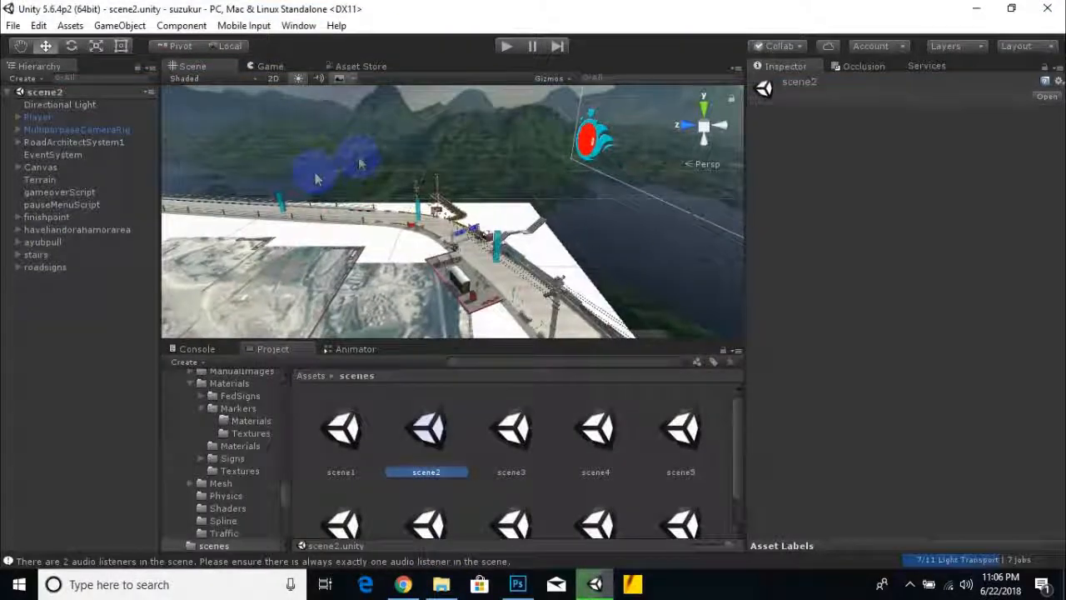
# Step: Select the terrain and raise it along the Y axis to about 27
pyautogui.scroll(-3, 542, 150)
pyautogui.click(491, 257)
pyautogui.scroll(-8, 490, 258)
pyautogui.moveTo(483, 263); pyautogui.dragTo(533, 200)
pyautogui.moveTo(534, 200); pyautogui.dragTo(718, 265, button='middle')
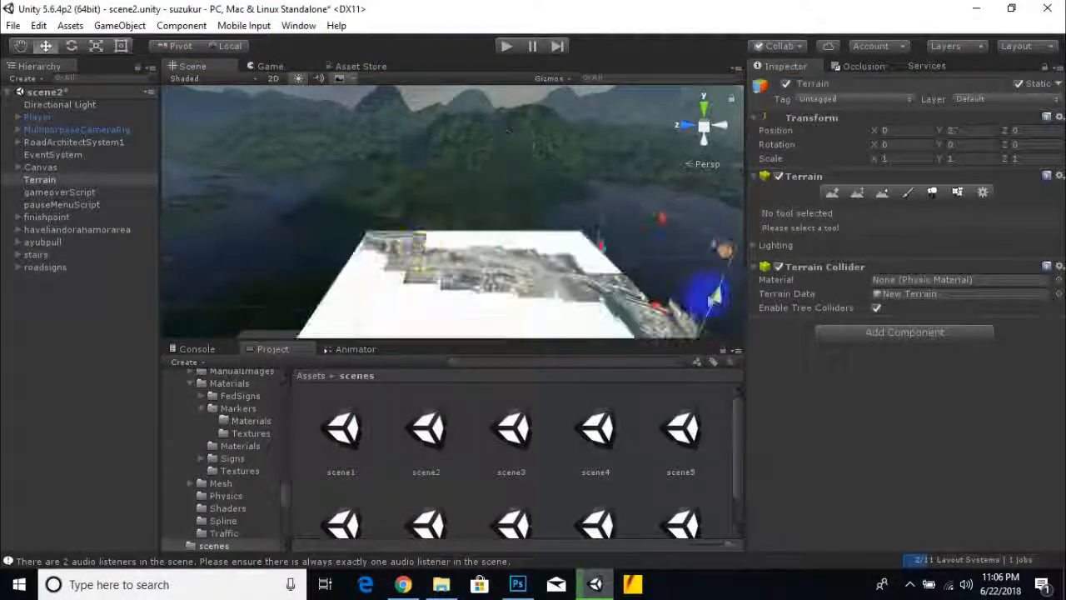
# Step: Delete the unneeded objects around the road and terrain in scene2
pyautogui.scroll(6, 433, 269)
pyautogui.moveTo(492, 269); pyautogui.dragTo(614, 227, button='middle')
pyautogui.keyDown('alt'); pyautogui.moveTo(612, 225); pyautogui.dragTo(283, 105); pyautogui.keyUp('alt')
pyautogui.scroll(-3, 640, 250)
pyautogui.press('Delete')
pyautogui.scroll(5, 369, 162)
pyautogui.keyDown('alt'); pyautogui.moveTo(369, 162); pyautogui.dragTo(583, 266); pyautogui.keyUp('alt')
pyautogui.click(550, 170)
pyautogui.press('Delete')
pyautogui.keyDown('alt'); pyautogui.moveTo(513, 277); pyautogui.dragTo(472, 172); pyautogui.keyUp('alt')
# Step: Set the terrain's resolution to a width of 450 and a length of 554
pyautogui.click(605, 243)
pyautogui.keyDown('alt'); pyautogui.moveTo(535, 203); pyautogui.dragTo(400, 304); pyautogui.keyUp('alt')
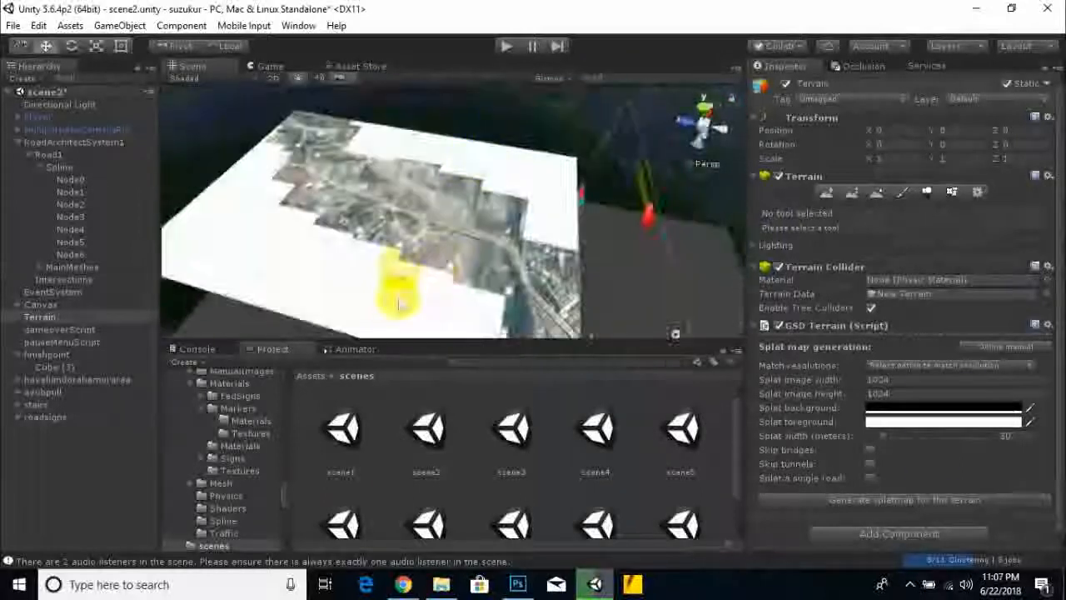
pyautogui.click(977, 191)
pyautogui.scroll(-10, 1016, 374)
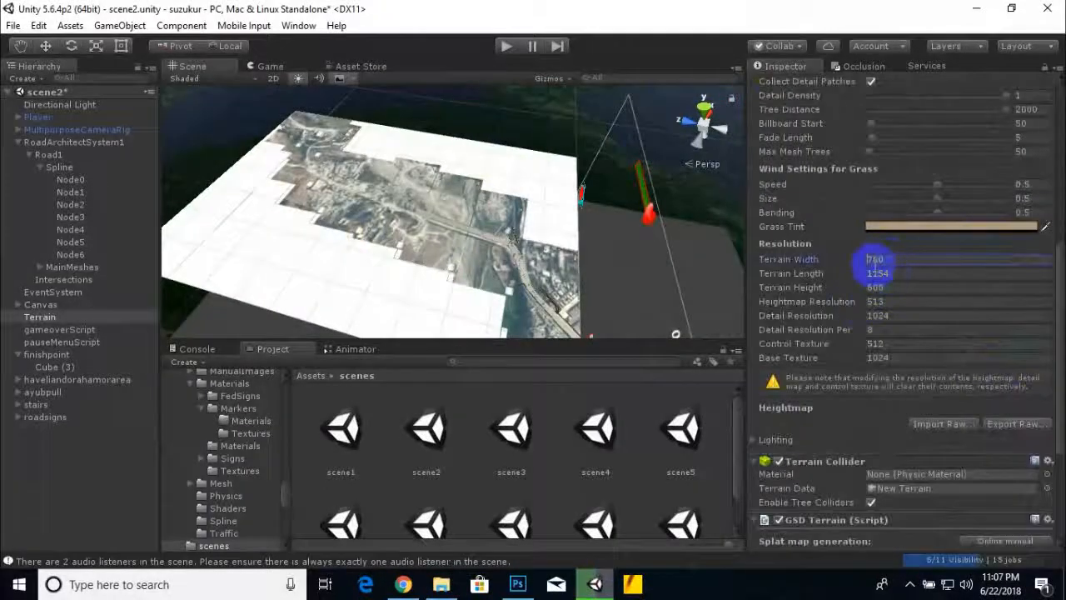
pyautogui.click(867, 273)
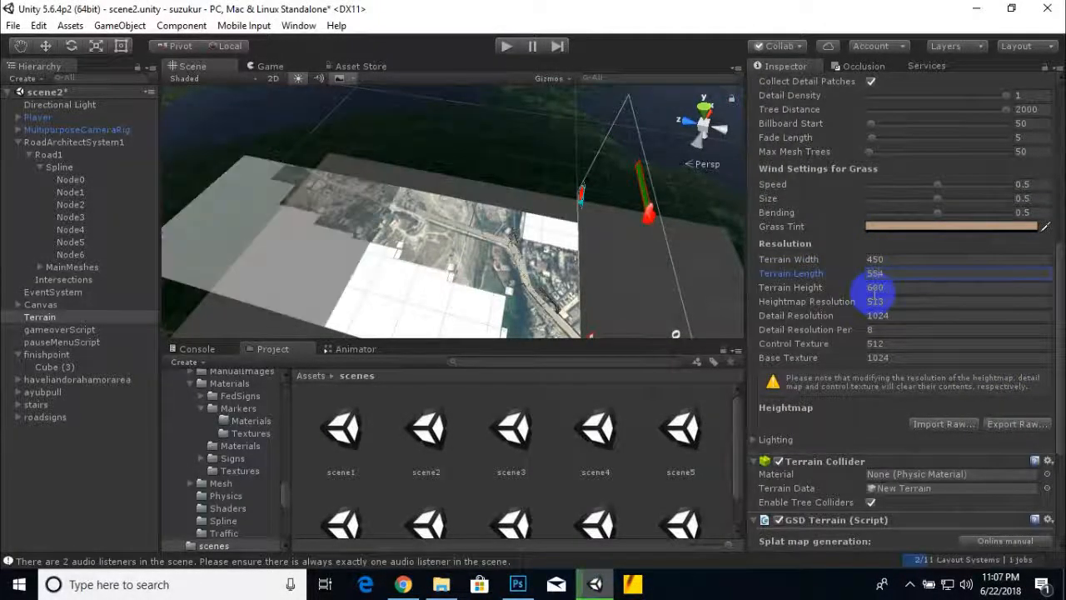
pyautogui.scroll(-4, 490, 245)
# Step: Shift the terrain beneath the road so its Z position is -27
pyautogui.scroll(5, 466, 247)
pyautogui.moveTo(445, 250); pyautogui.dragTo(409, 241, button='middle')
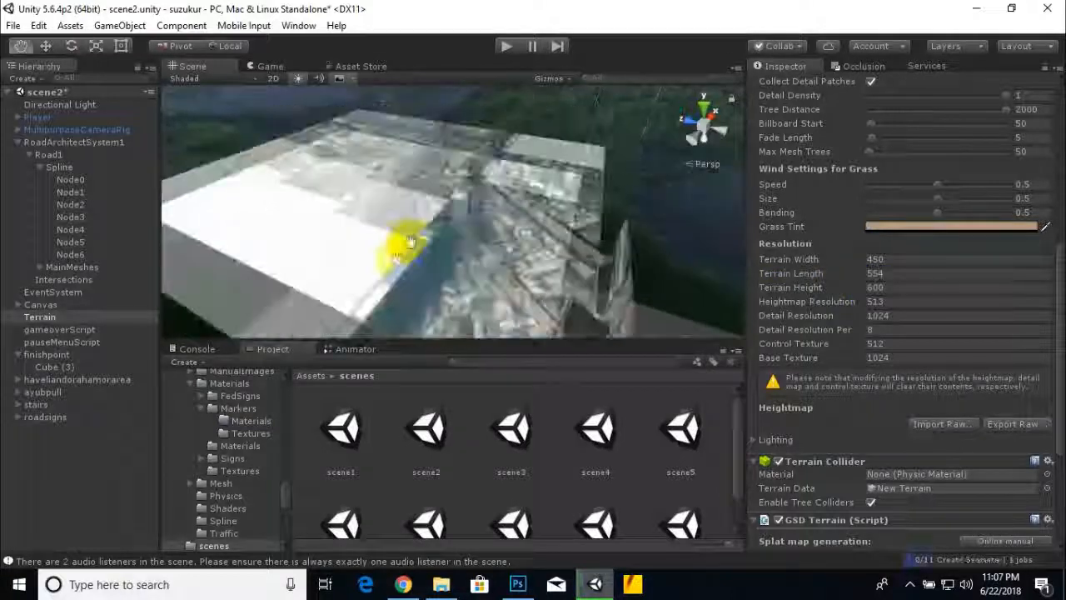
pyautogui.keyDown('alt'); pyautogui.moveTo(409, 242); pyautogui.dragTo(488, 252); pyautogui.keyUp('alt')
pyautogui.scroll(-3, 488, 252)
pyautogui.scroll(4, 486, 250)
pyautogui.keyDown('alt'); pyautogui.moveTo(443, 221); pyautogui.dragTo(502, 180); pyautogui.keyUp('alt')
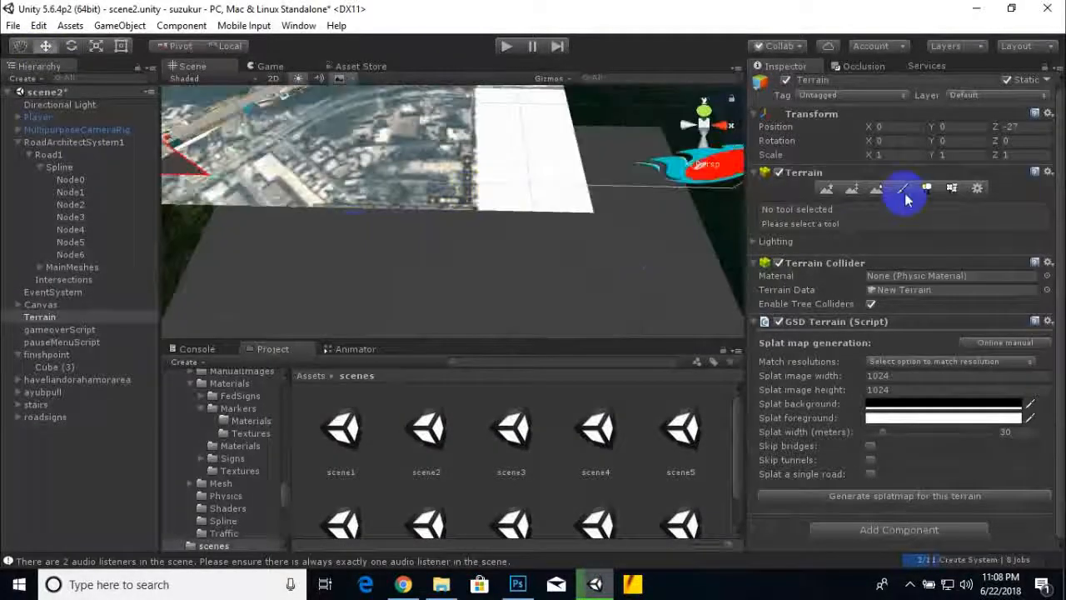
# Step: Replace the terrain's satellite paint texture with GrassRockyAlbedo from the Standard Assets SurfaceTextures folder
pyautogui.click(902, 189)
pyautogui.click(999, 391)
pyautogui.click(988, 409)
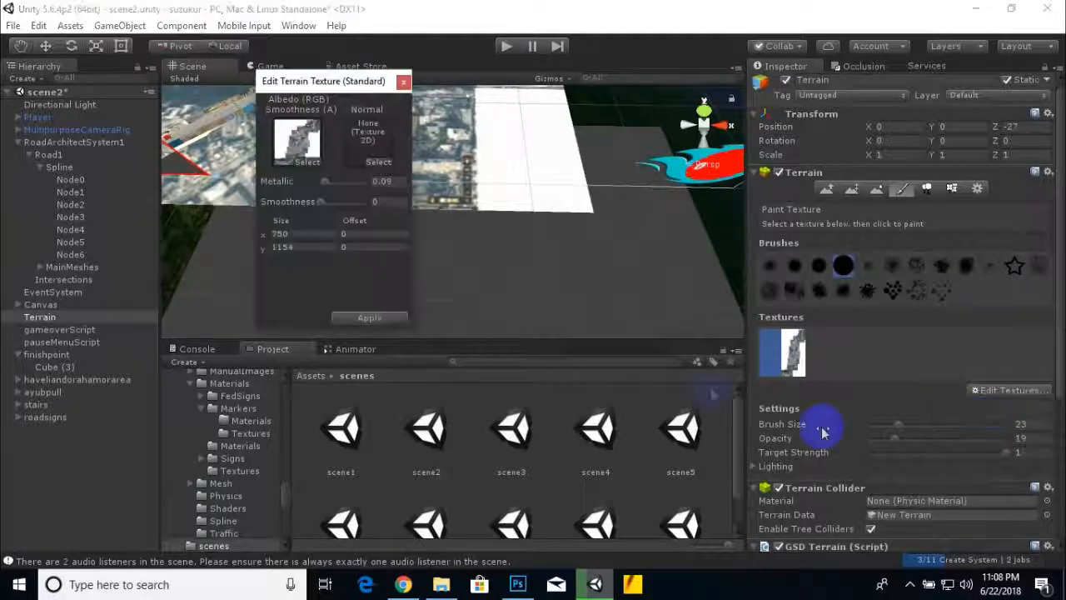
pyautogui.click(307, 164)
pyautogui.click(914, 90)
pyautogui.click(311, 376)
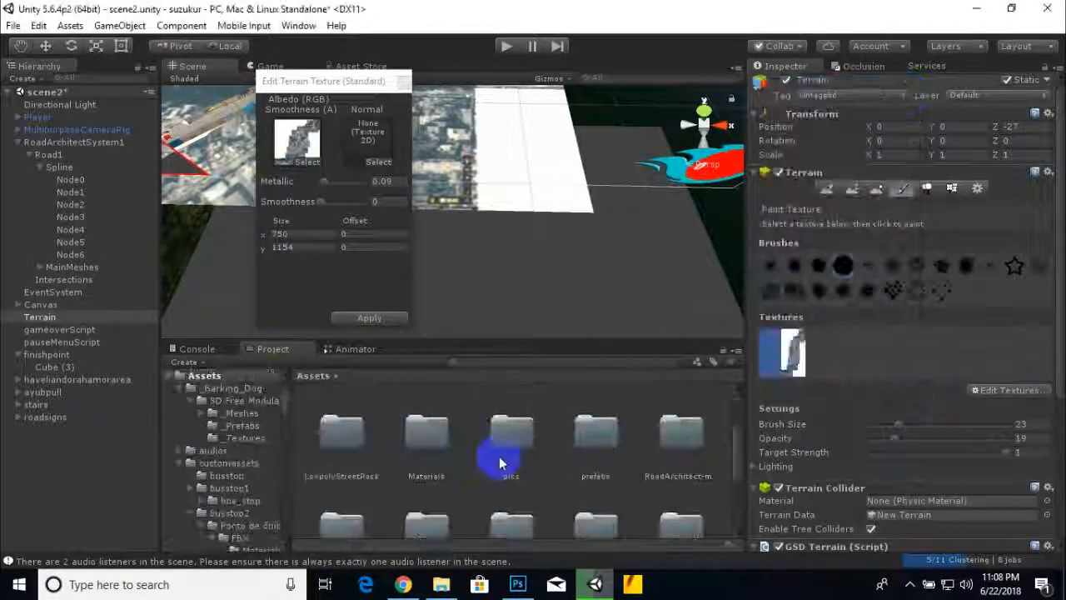
pyautogui.doubleClick(508, 408)
pyautogui.doubleClick(423, 410)
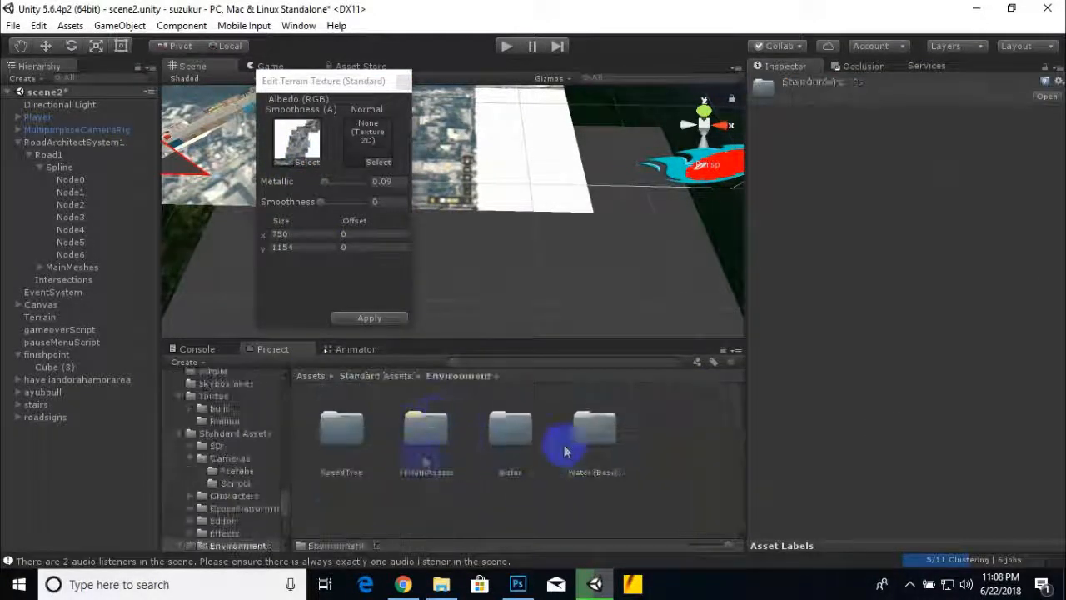
pyautogui.doubleClick(426, 429)
pyautogui.doubleClick(426, 429)
pyautogui.moveTo(516, 461); pyautogui.dragTo(297, 146)
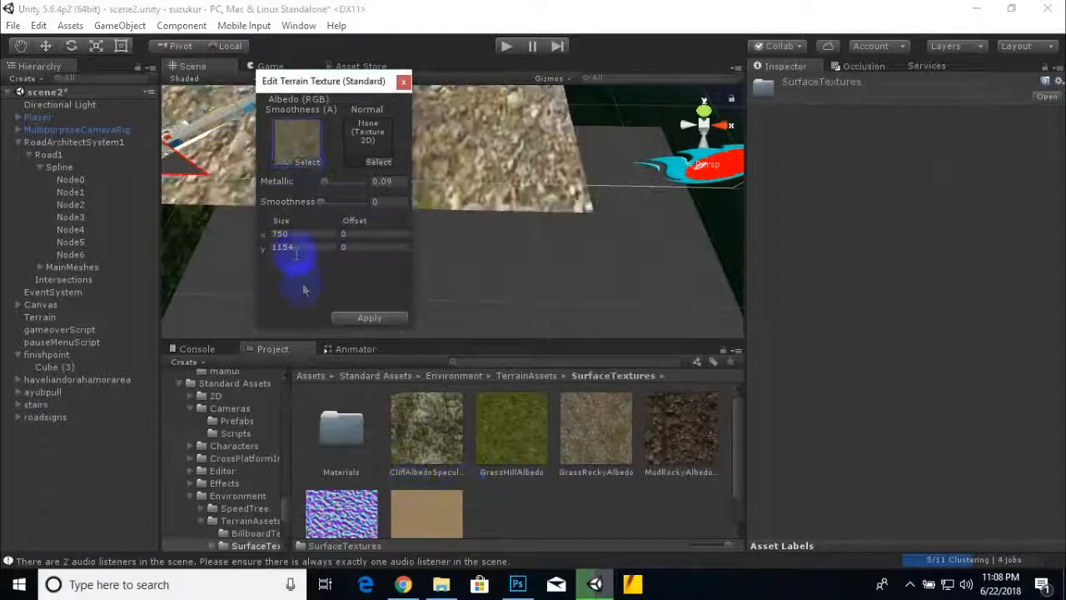
# Step: Set the terrain texture's tile size to 15 by 15 and inspect the ground up close
pyautogui.scroll(5, 521, 179)
pyautogui.moveTo(516, 188); pyautogui.dragTo(537, 281, button='right')
pyautogui.write('15')
pyautogui.press('Tab')
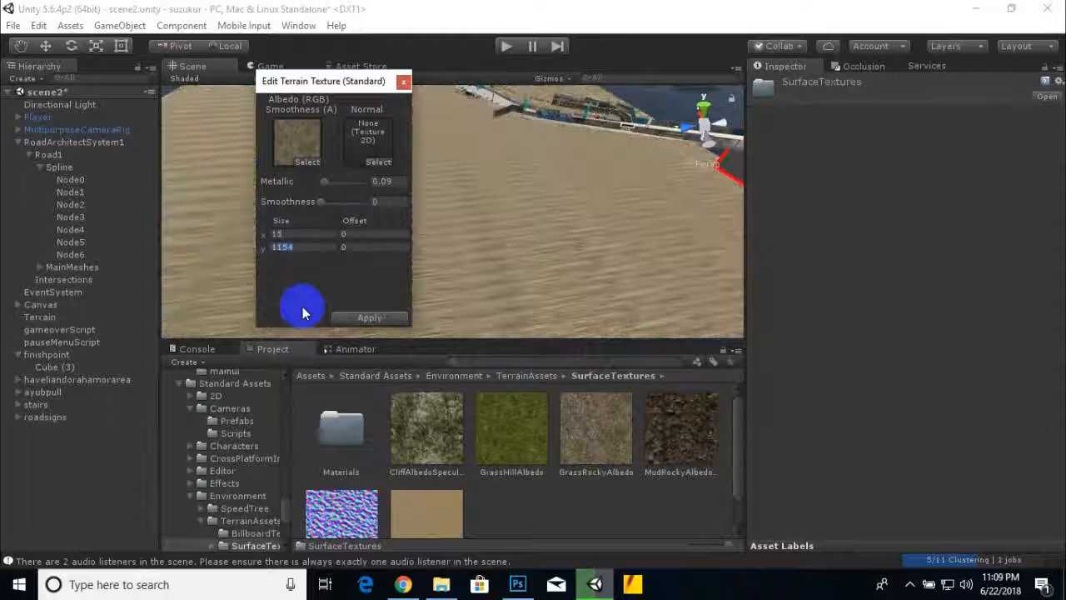
pyautogui.write('15')
pyautogui.scroll(5, 542, 257)
pyautogui.moveTo(542, 258); pyautogui.dragTo(357, 281, button='right')
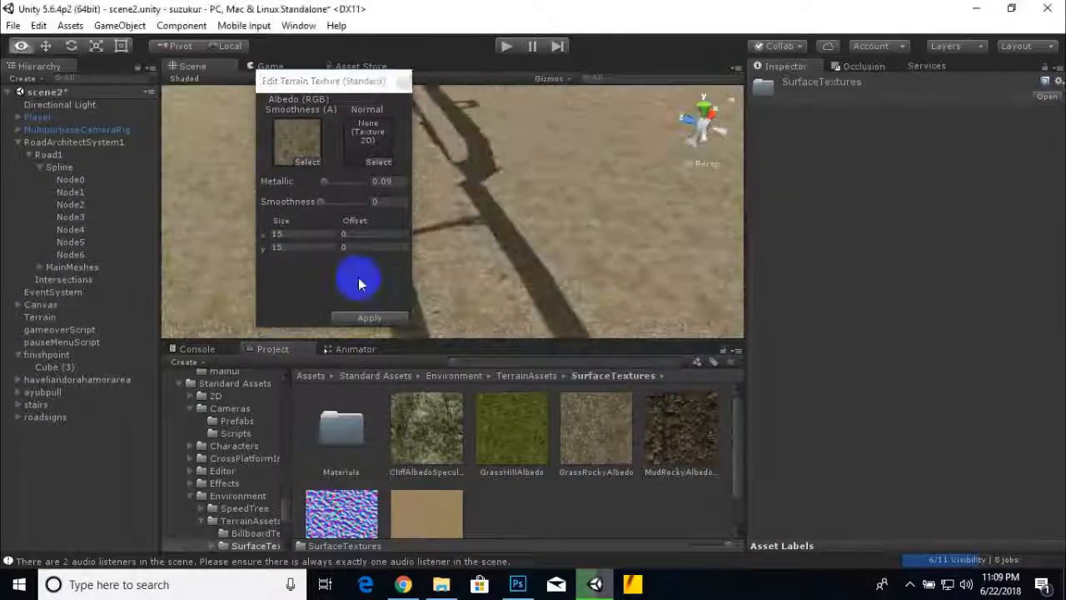
# Step: Play-test scene2 with the new ground texture, stop it and view the bridge from the side
pyautogui.click(506, 46)
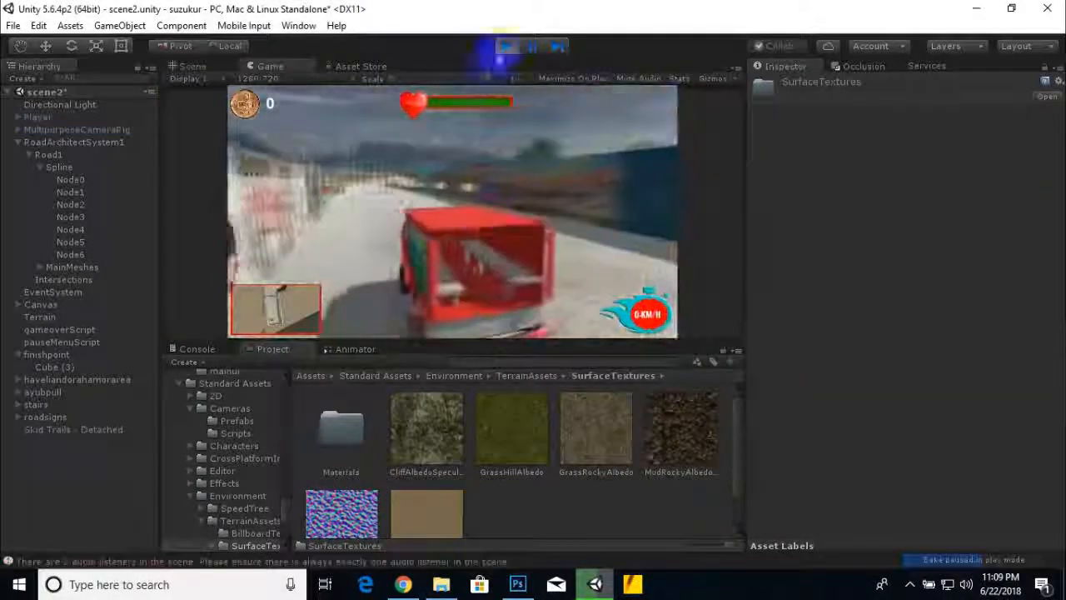
pyautogui.click(504, 47)
pyautogui.moveTo(494, 202); pyautogui.dragTo(510, 243, button='right')
pyautogui.moveTo(421, 248); pyautogui.dragTo(405, 155, button='right')
# Step: Scale Cylinder (44) to about 2.98 by 7.08 by 2.98 and place it under the bridge deck as a support pillar
pyautogui.click(405, 153)
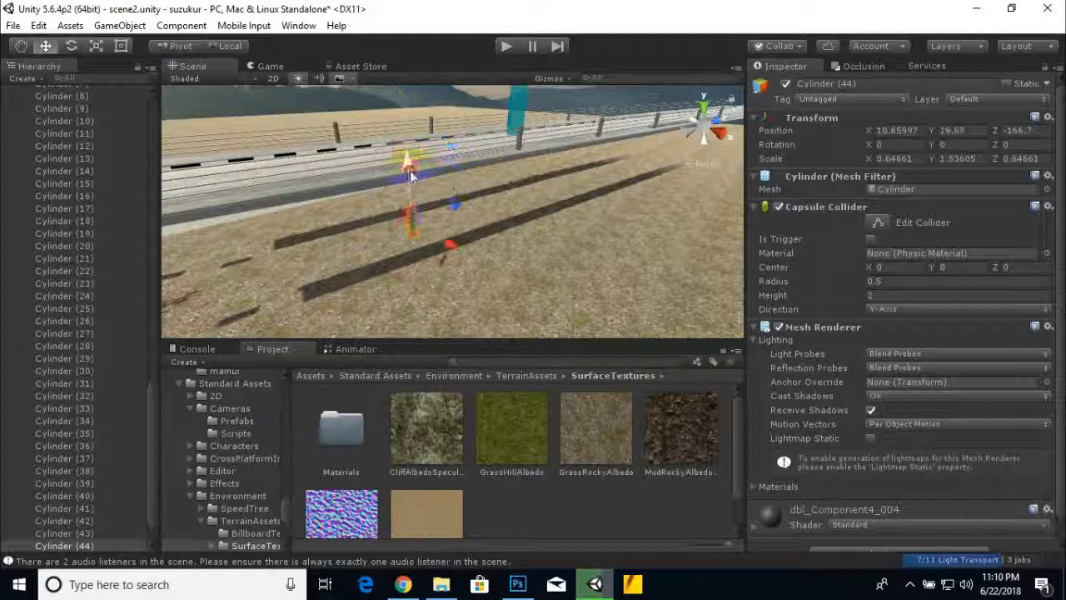
pyautogui.moveTo(413, 234); pyautogui.dragTo(423, 220)
pyautogui.moveTo(423, 220); pyautogui.dragTo(444, 237, button='right')
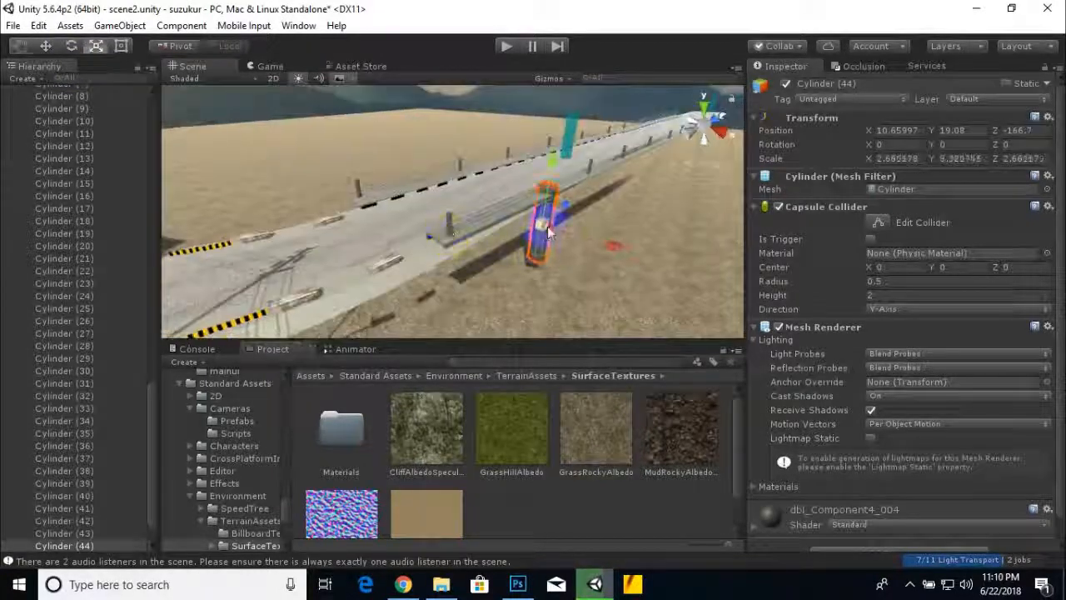
pyautogui.moveTo(565, 185); pyautogui.dragTo(561, 197)
pyautogui.moveTo(608, 255); pyautogui.dragTo(594, 251)
pyautogui.moveTo(589, 249); pyautogui.dragTo(416, 213, button='right')
pyautogui.moveTo(394, 203); pyautogui.dragTo(393, 194)
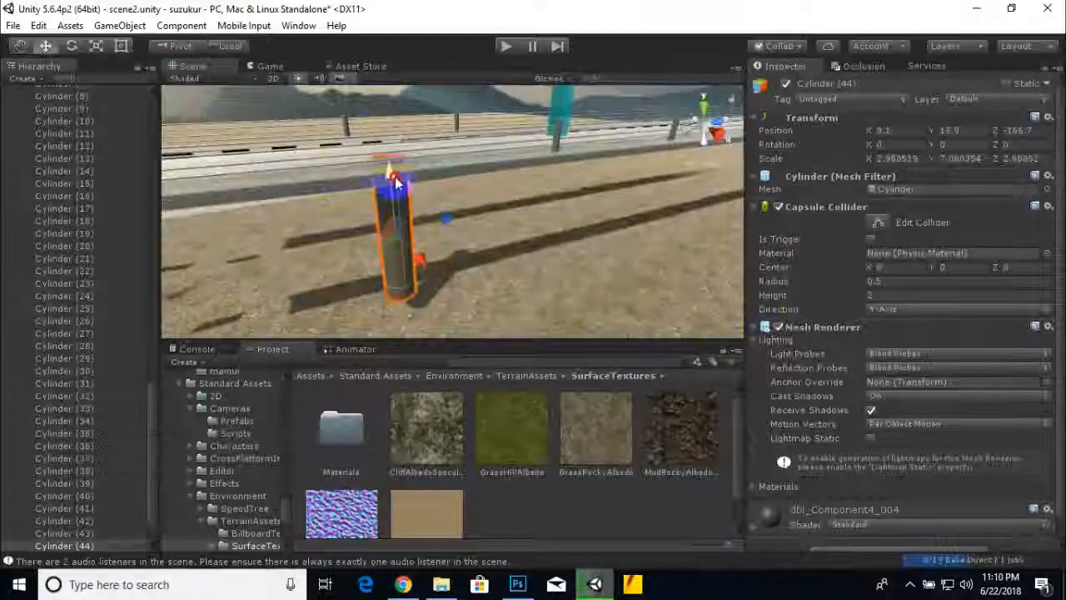
pyautogui.scroll(-5, 441, 250)
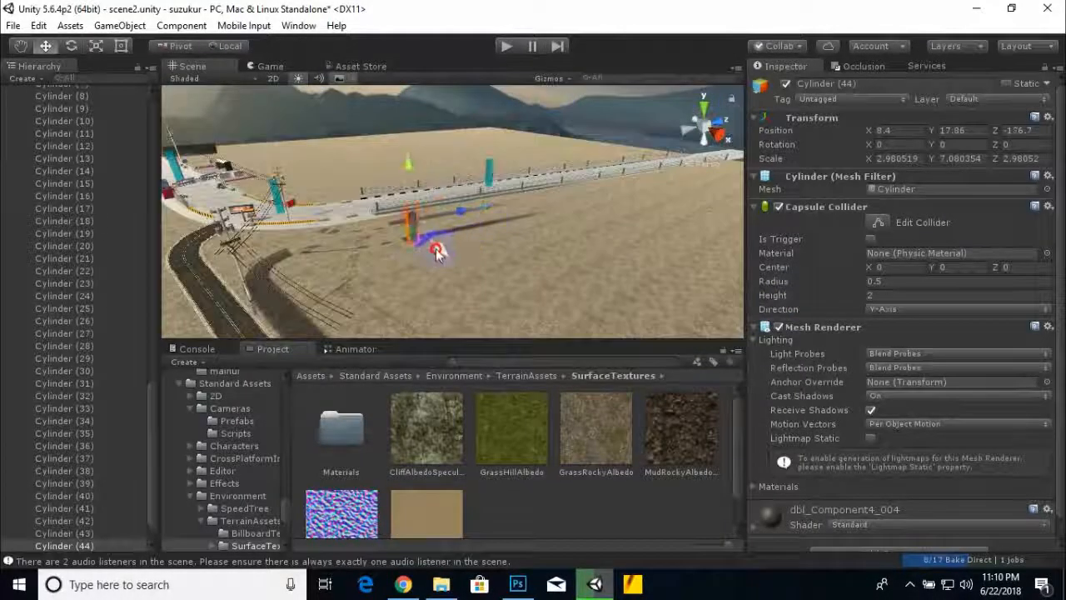
pyautogui.scroll(4, 438, 254)
# Step: Duplicate the bridge pillar and delete the surplus copy
pyautogui.hotkey('ctrl', 'd')
pyautogui.hotkey('ctrl', 'd')
pyautogui.moveTo(433, 227); pyautogui.dragTo(469, 221)
pyautogui.press('Delete')
# Step: Apply the black material from the customassets Materials folder to the bridge pillar
pyautogui.click(370, 375)
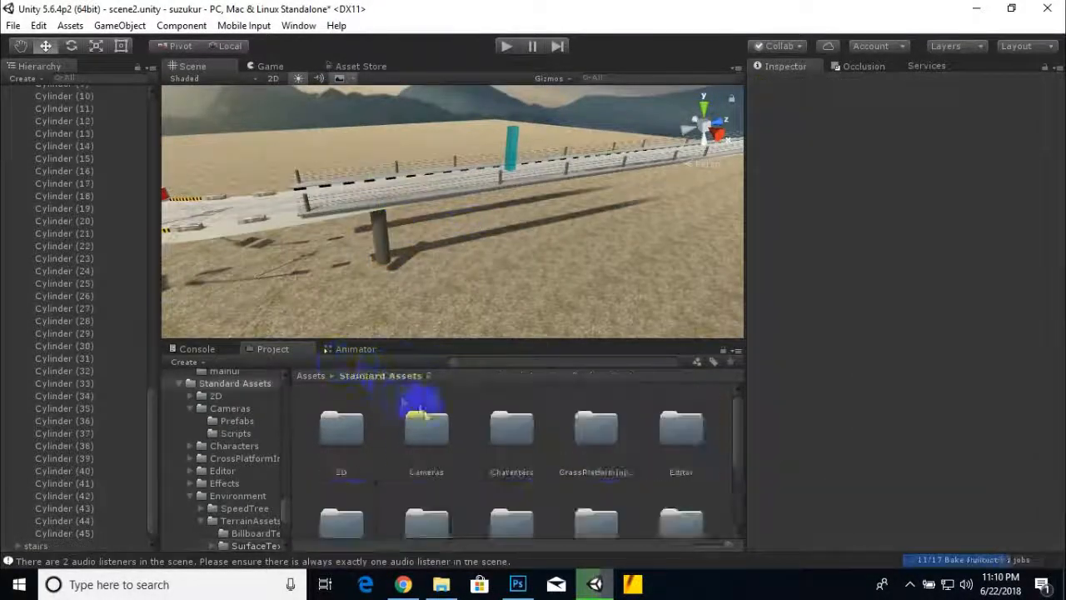
pyautogui.click(312, 376)
pyautogui.doubleClick(533, 433)
pyautogui.doubleClick(684, 441)
pyautogui.scroll(-5, 516, 495)
pyautogui.scroll(3, 509, 500)
pyautogui.moveTo(678, 481); pyautogui.dragTo(466, 226)
# Step: Duplicate the black pillar and move the copy across to the opposite side of the bridge
pyautogui.click(384, 241)
pyautogui.hotkey('ctrl', 'd')
pyautogui.scroll(3, 417, 241)
pyautogui.moveTo(383, 263); pyautogui.dragTo(349, 233)
pyautogui.moveTo(350, 233); pyautogui.dragTo(381, 255, button='right')
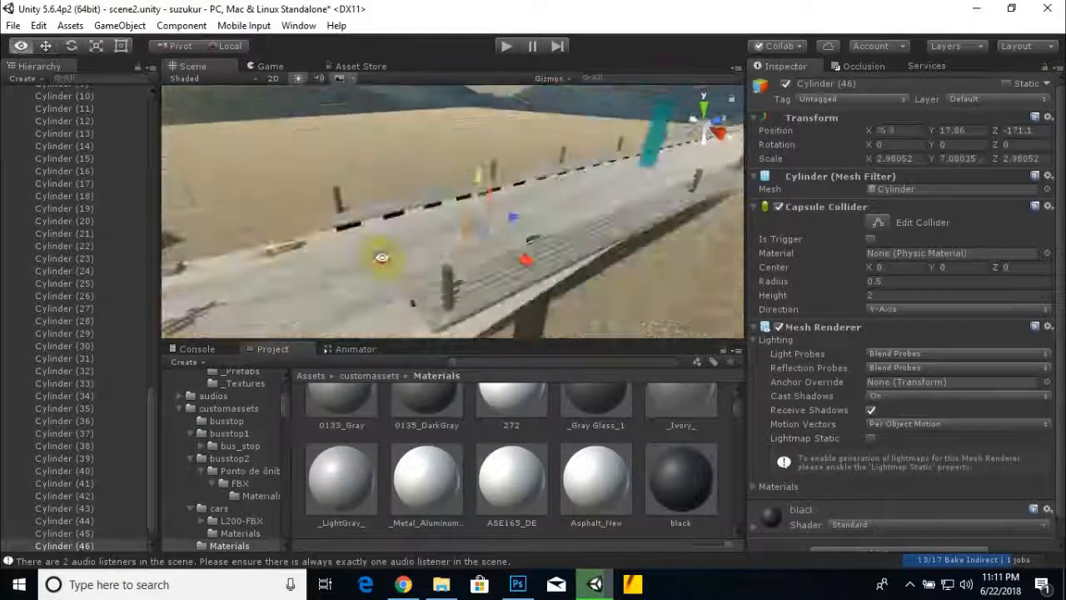
# Step: Select both black pillars and place a duplicate pair further along under the bridge
pyautogui.moveTo(510, 227); pyautogui.dragTo(440, 243, button='right')
pyautogui.click(505, 221)
pyautogui.keyDown('ctrl'); pyautogui.click(429, 298); pyautogui.keyUp('ctrl')
pyautogui.scroll(-2, 425, 287)
pyautogui.moveTo(417, 283); pyautogui.dragTo(260, 259, button='right')
pyautogui.scroll(4, 424, 253)
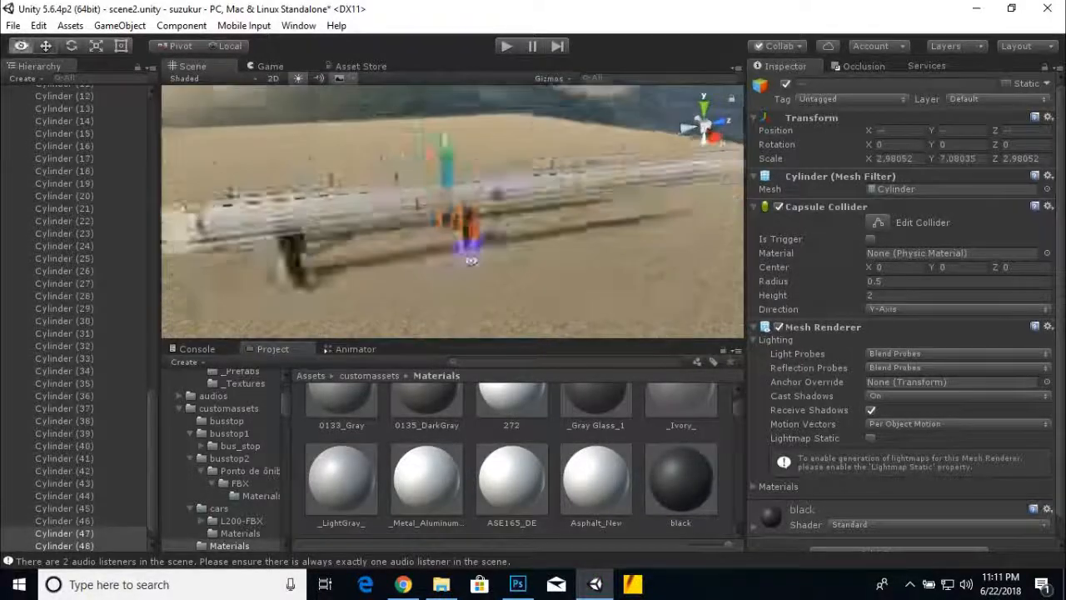
pyautogui.moveTo(414, 252); pyautogui.dragTo(432, 258, button='right')
pyautogui.keyDown('alt'); pyautogui.moveTo(431, 257); pyautogui.dragTo(425, 287); pyautogui.keyUp('alt')
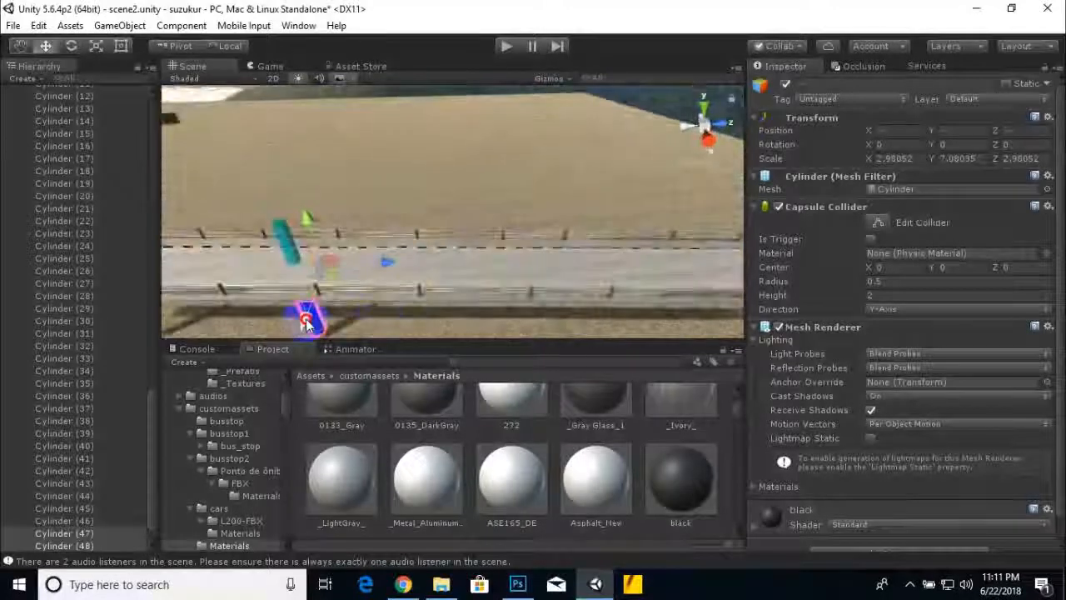
# Step: Duplicate the pillars further along the bridge and rotate Cylinder (49) to about 43.123 on Y
pyautogui.scroll(-4, 416, 279)
pyautogui.hotkey('ctrl', 'd')
pyautogui.moveTo(391, 252); pyautogui.dragTo(514, 266)
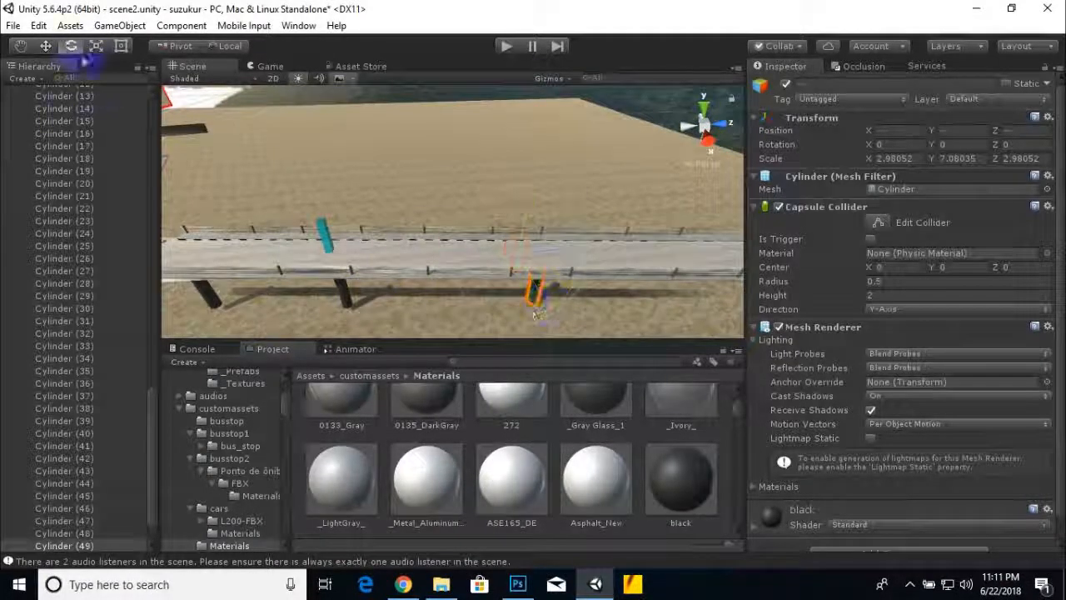
pyautogui.click(409, 300)
pyautogui.click(535, 297)
pyautogui.press('w')
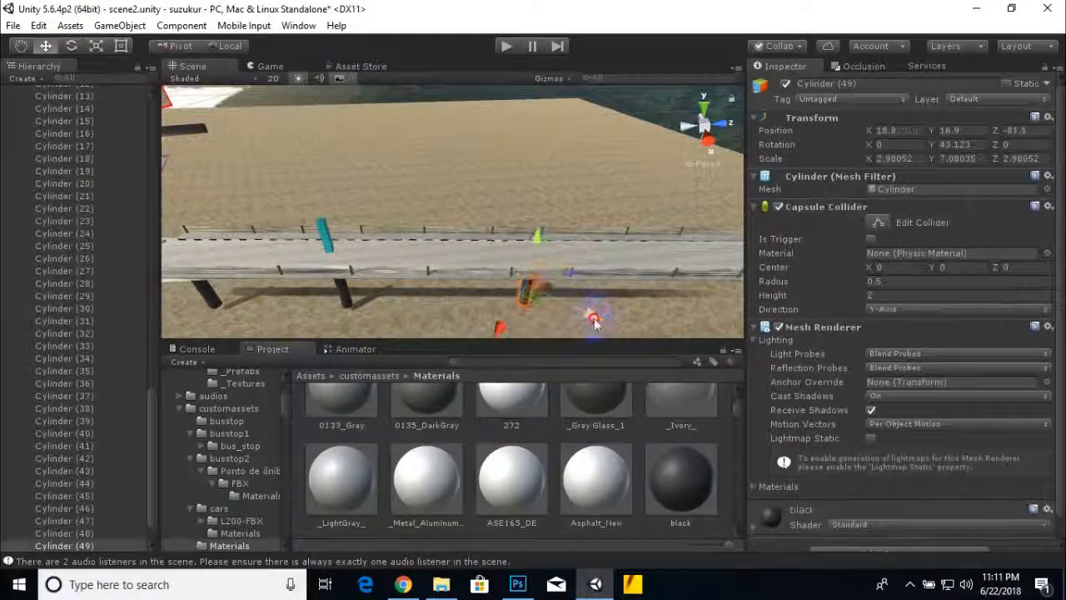
# Step: Duplicate the rotated pillar across the bridge, then copy the pair along and position it under the next span
pyautogui.hotkey('ctrl', 'd')
pyautogui.keyDown('alt'); pyautogui.moveTo(500, 330); pyautogui.dragTo(442, 211); pyautogui.keyUp('alt')
pyautogui.keyDown('shift'); pyautogui.click(428, 209); pyautogui.keyUp('shift')
pyautogui.hotkey('ctrl', 'd')
pyautogui.moveTo(497, 288); pyautogui.dragTo(457, 325)
pyautogui.scroll(4, 390, 267)
pyautogui.moveTo(345, 230); pyautogui.dragTo(340, 240)
pyautogui.moveTo(433, 219); pyautogui.dragTo(533, 193)
# Step: Duplicate the rotated pillar pair again and move the copies under the following bridge section
pyautogui.hotkey('ctrl', 'd')
pyautogui.scroll(-2, 459, 302)
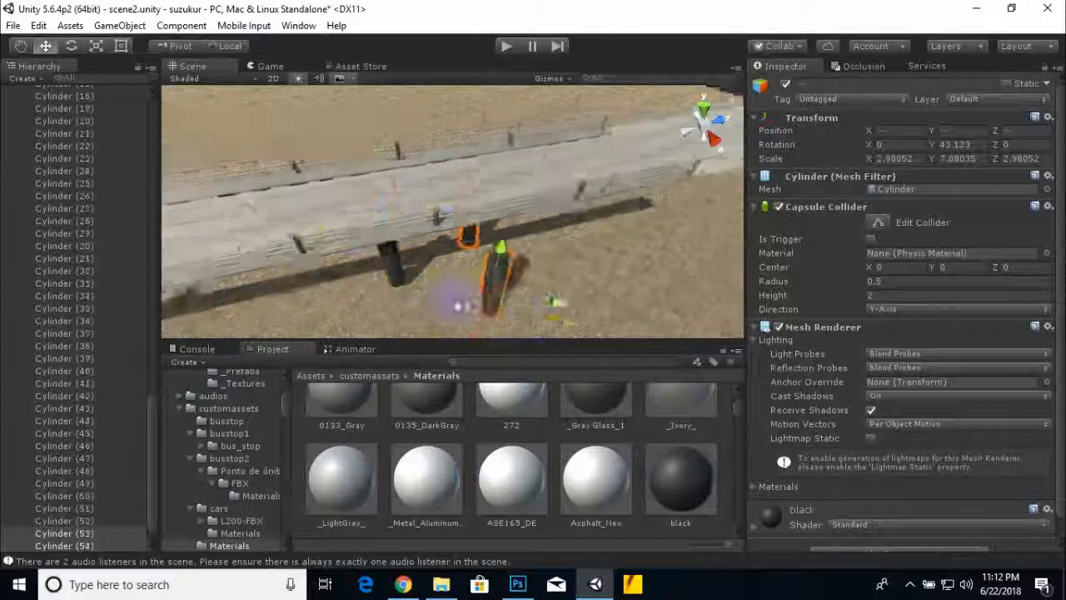
pyautogui.moveTo(459, 302); pyautogui.dragTo(417, 267, button='middle')
pyautogui.moveTo(512, 200); pyautogui.dragTo(301, 247)
# Step: Raise a hilly ridge on the terrain beside the road using the Raise / Lower Terrain brush at size 75
pyautogui.click(445, 254)
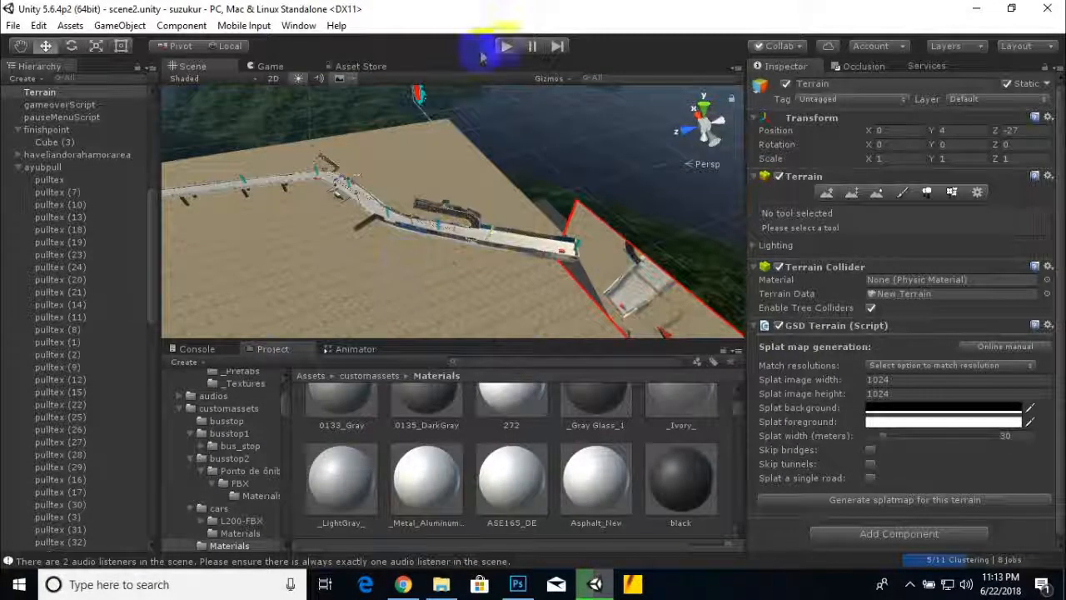
pyautogui.click(826, 193)
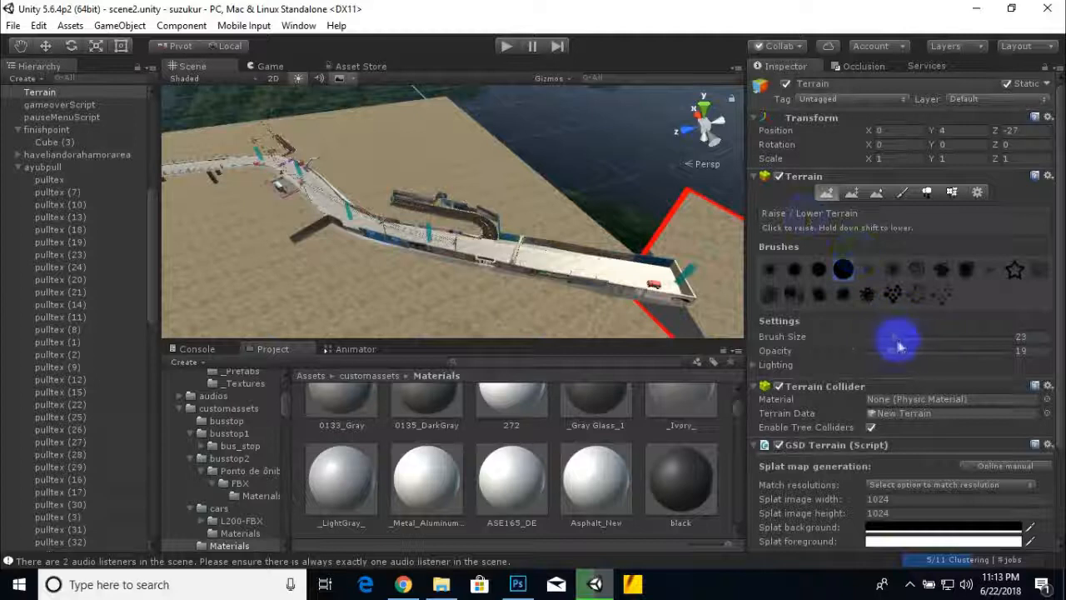
pyautogui.scroll(5, 691, 292)
pyautogui.moveTo(947, 337); pyautogui.dragTo(971, 337)
pyautogui.scroll(-4, 507, 309)
pyautogui.moveTo(507, 309)
pyautogui.mouseDown(button='right')
pyautogui.moveTo(367, 274)
pyautogui.moveTo(333, 286)
pyautogui.moveTo(453, 260)
pyautogui.mouseUp(button='right')
pyautogui.moveTo(454, 261)
pyautogui.mouseDown()
pyautogui.moveTo(463, 253)
pyautogui.moveTo(520, 280)
pyautogui.mouseUp()
pyautogui.moveTo(481, 261); pyautogui.dragTo(557, 272, button='middle')
pyautogui.moveTo(549, 268)
pyautogui.mouseDown()
pyautogui.moveTo(490, 235)
pyautogui.moveTo(464, 189)
pyautogui.moveTo(424, 253)
pyautogui.mouseUp()
pyautogui.moveTo(420, 249)
pyautogui.mouseDown(button='middle')
pyautogui.moveTo(456, 299)
pyautogui.moveTo(537, 281)
pyautogui.mouseUp(button='middle')
pyautogui.moveTo(537, 282)
pyautogui.mouseDown()
pyautogui.moveTo(562, 235)
pyautogui.moveTo(485, 157)
pyautogui.moveTo(492, 225)
pyautogui.moveTo(570, 200)
pyautogui.mouseUp()
# Step: Raise further hills on the terrain around the far end of the bridge with the same brush
pyautogui.moveTo(570, 200); pyautogui.dragTo(498, 195, button='middle')
pyautogui.moveTo(442, 250); pyautogui.dragTo(676, 243, button='middle')
pyautogui.moveTo(311, 253); pyautogui.dragTo(362, 272)
pyautogui.moveTo(362, 271); pyautogui.dragTo(324, 250, button='middle')
pyautogui.moveTo(324, 250)
pyautogui.mouseDown()
pyautogui.moveTo(313, 288)
pyautogui.moveTo(367, 316)
pyautogui.mouseUp()
pyautogui.scroll(-10, 395, 281)
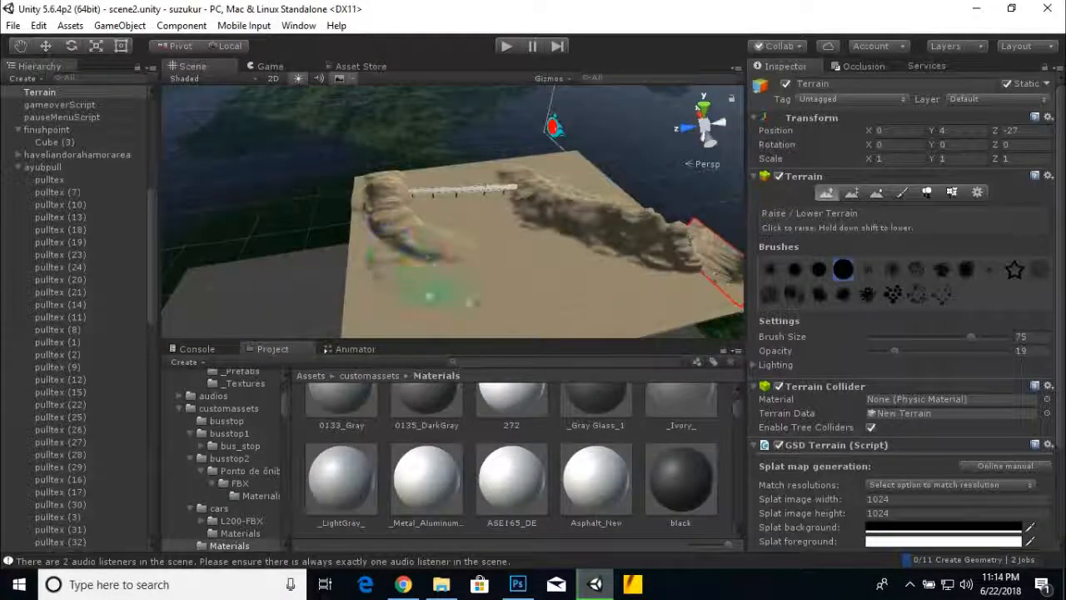
# Step: Smooth the ridge and the hills at the bridge's end with Smooth Height at brush size 75 and opacity 68
pyautogui.scroll(7, 508, 258)
pyautogui.moveTo(583, 222); pyautogui.dragTo(389, 218, button='middle')
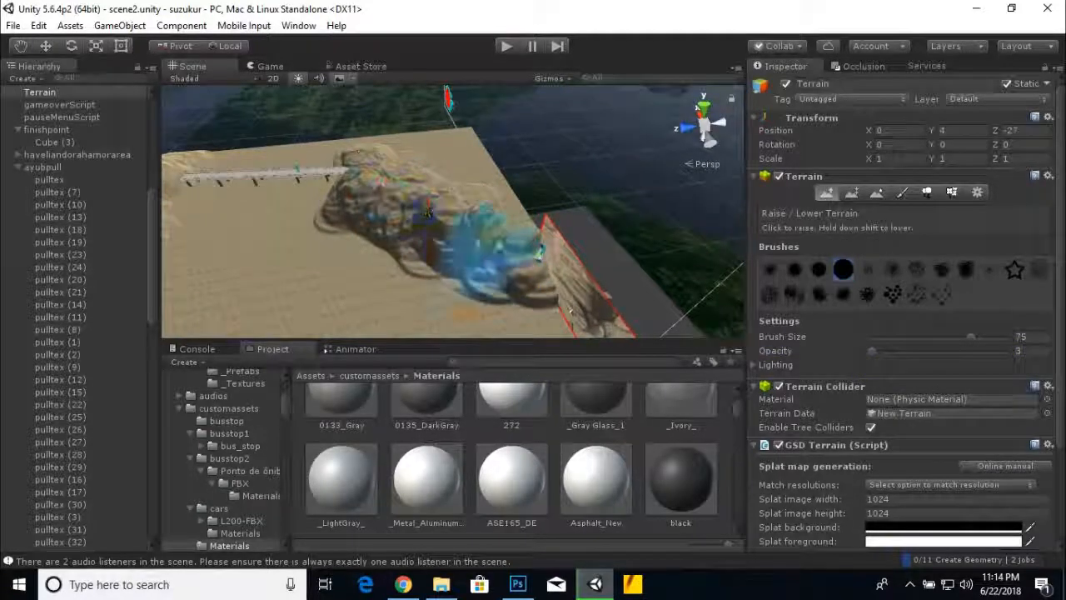
pyautogui.moveTo(441, 194); pyautogui.dragTo(476, 229)
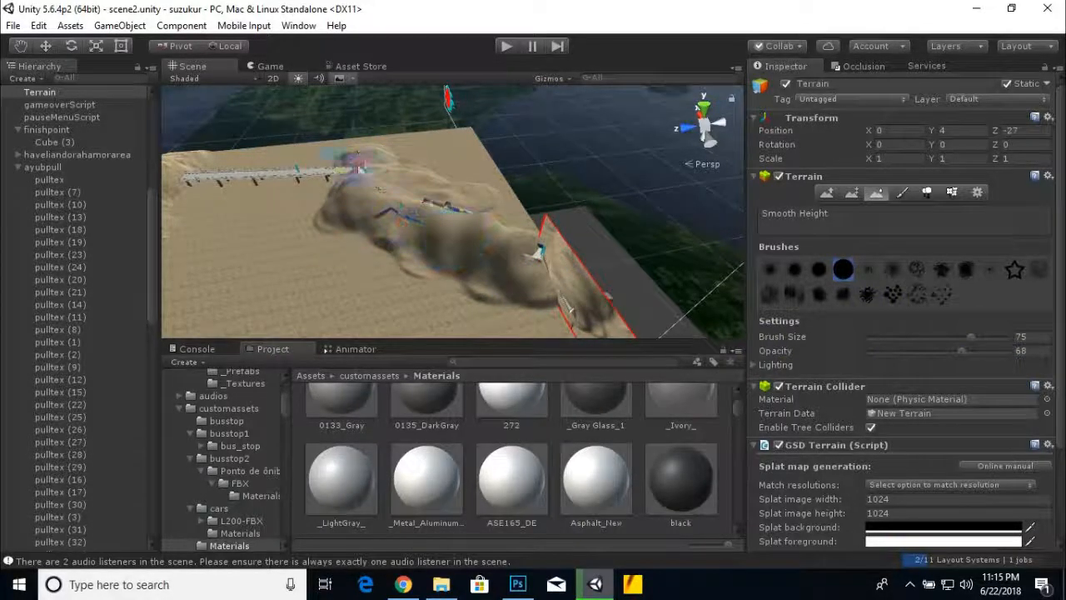
pyautogui.scroll(8, 533, 279)
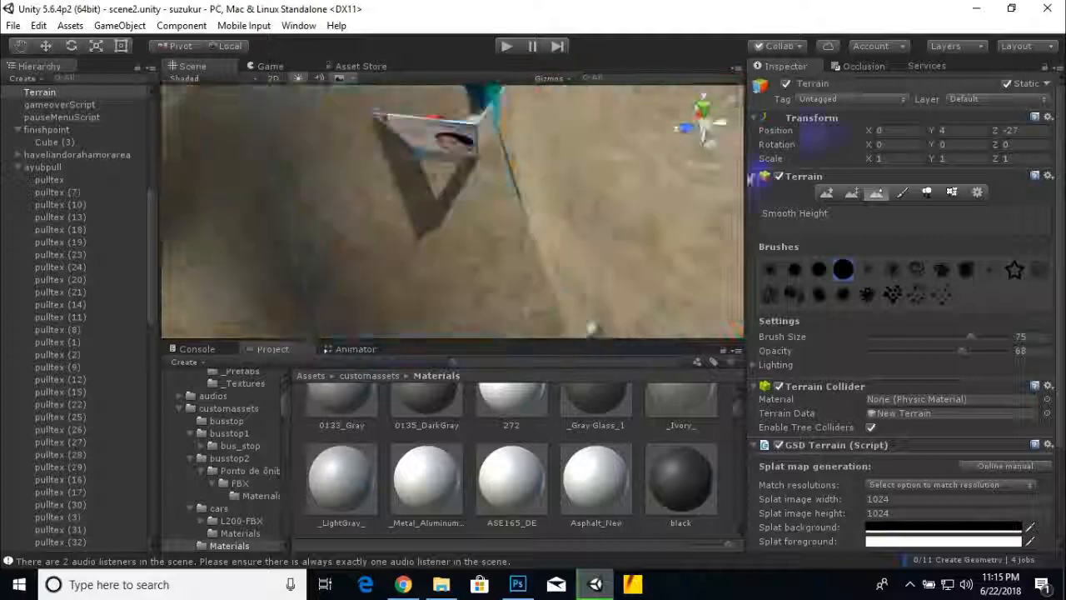
# Step: Lower the terrain covering the road between the billboard walls with Raise / Lower Terrain at brush size 39 and opacity 2
pyautogui.click(826, 193)
pyautogui.moveTo(482, 191); pyautogui.dragTo(475, 176, button='right')
pyautogui.keyDown('alt'); pyautogui.moveTo(475, 175); pyautogui.dragTo(425, 180); pyautogui.keyUp('alt')
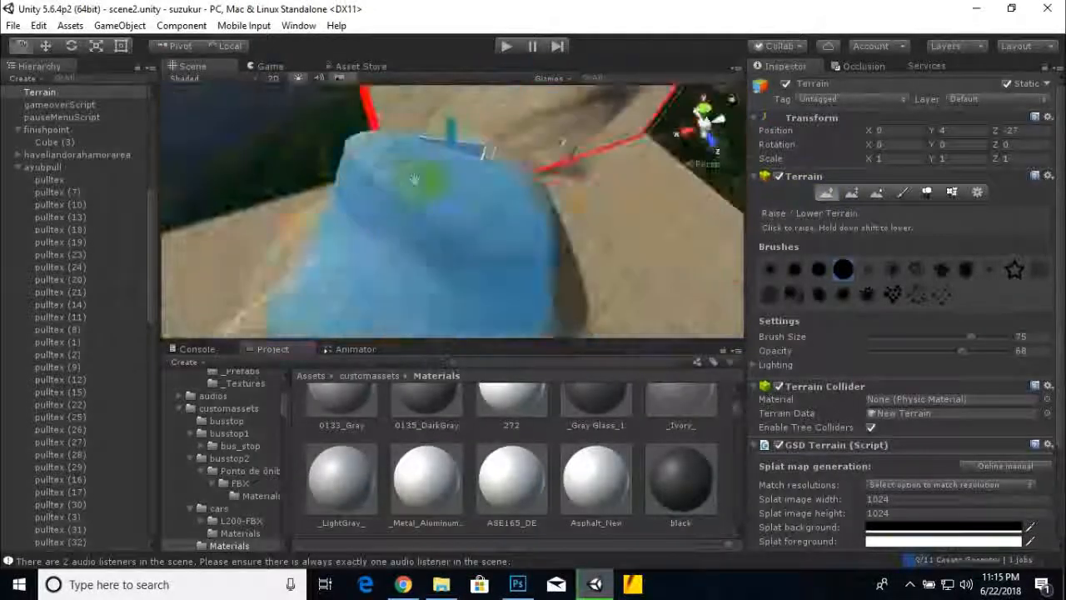
pyautogui.moveTo(364, 176)
pyautogui.mouseDown()
pyautogui.moveTo(438, 203)
pyautogui.moveTo(418, 179)
pyautogui.moveTo(437, 183)
pyautogui.mouseUp()
pyautogui.scroll(3, 436, 193)
pyautogui.scroll(3, 500, 170)
pyautogui.keyDown('shift'); pyautogui.moveTo(543, 167); pyautogui.dragTo(498, 210); pyautogui.keyUp('shift')
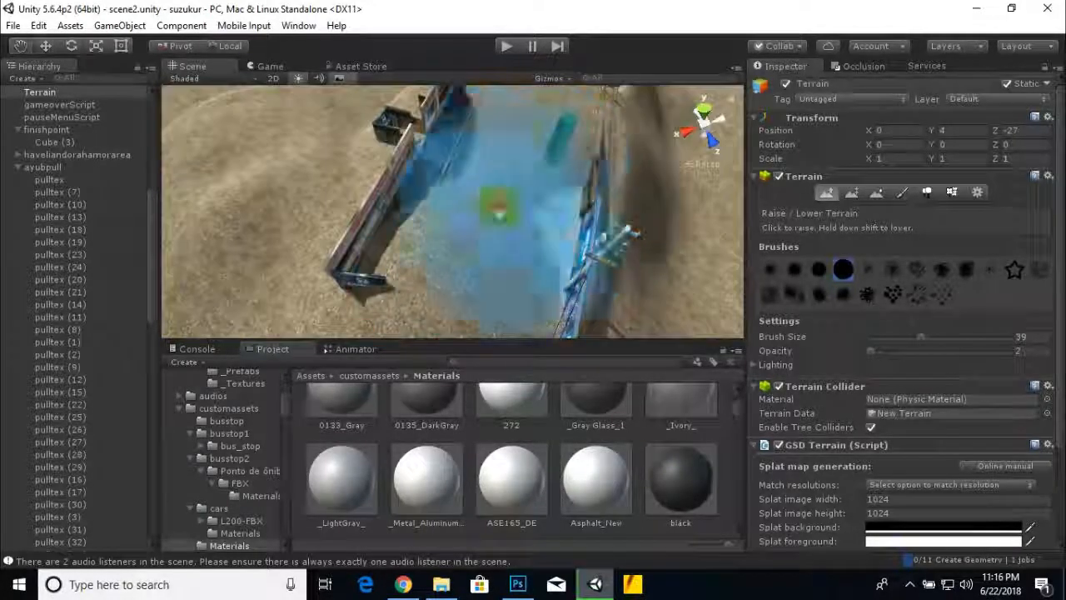
# Step: Keep lowering the terrain that cuts into the road past the barriers, following the curve with the size 39 brush
pyautogui.scroll(-5, 500, 197)
pyautogui.scroll(3, 460, 261)
pyautogui.keyDown('shift'); pyautogui.moveTo(462, 259); pyautogui.dragTo(642, 181); pyautogui.keyUp('shift')
pyautogui.scroll(3, 505, 219)
pyautogui.moveTo(531, 226); pyautogui.dragTo(583, 194, button='middle')
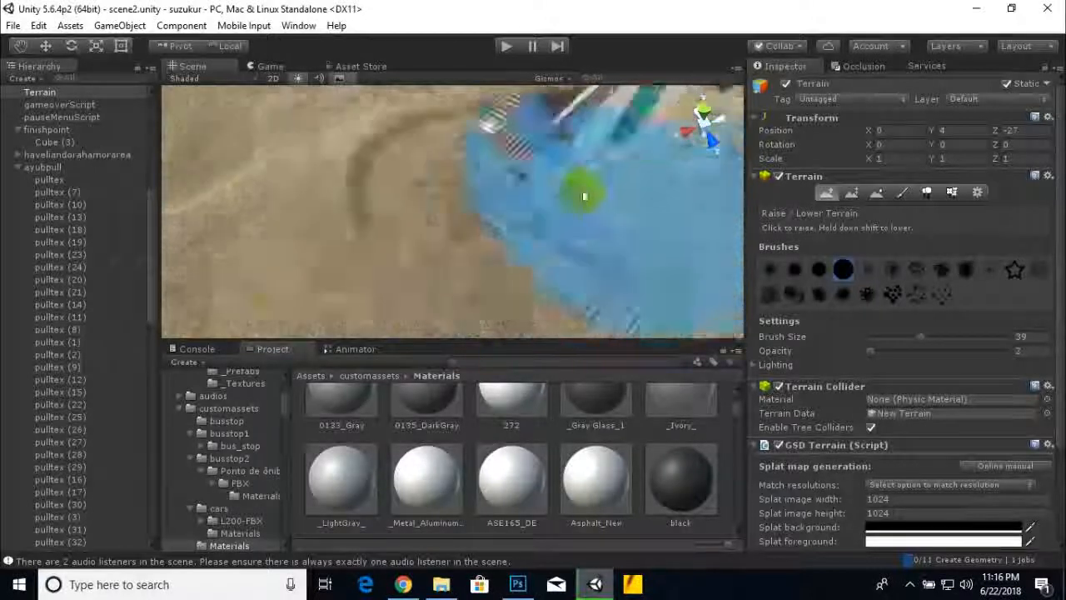
pyautogui.scroll(-3, 574, 204)
pyautogui.moveTo(452, 321); pyautogui.dragTo(537, 254, button='middle')
pyautogui.moveTo(602, 280); pyautogui.dragTo(594, 189, button='middle')
pyautogui.moveTo(576, 243); pyautogui.dragTo(509, 205, button='middle')
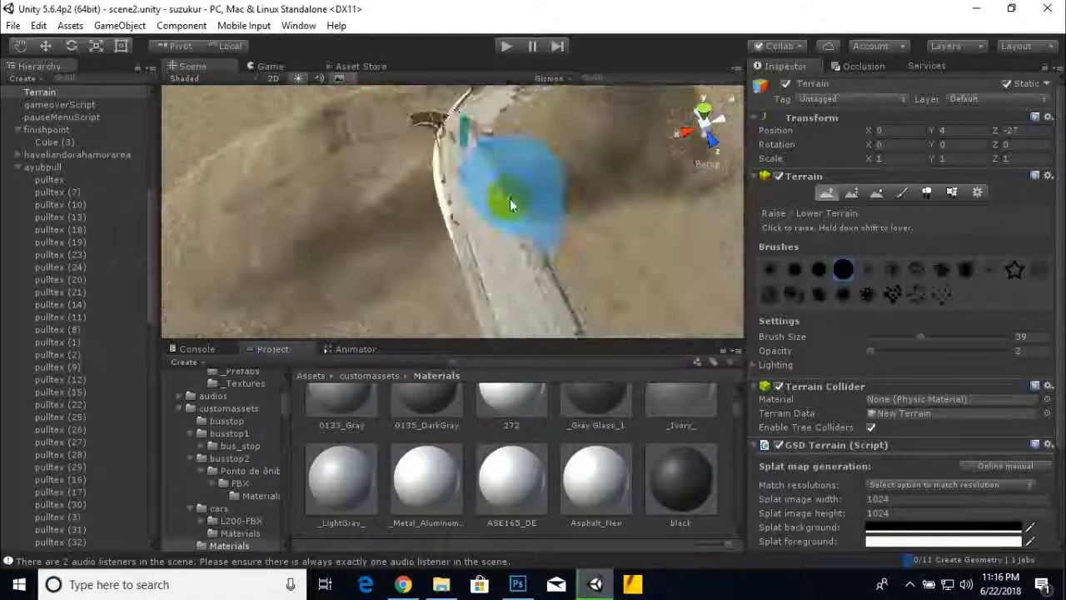
# Step: Lower the hill where the bridge deck meets it, undoing one stroke and carving the bridge end again
pyautogui.scroll(-5, 513, 197)
pyautogui.moveTo(533, 331); pyautogui.dragTo(450, 286, button='middle')
pyautogui.keyDown('shift'); pyautogui.moveTo(462, 248); pyautogui.dragTo(519, 277); pyautogui.keyUp('shift')
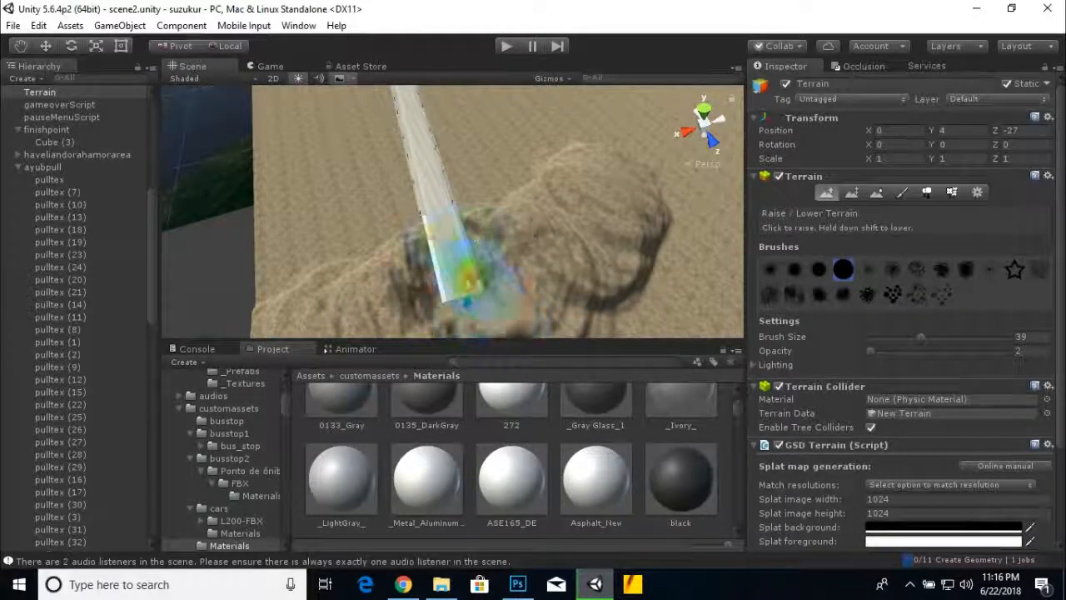
pyautogui.moveTo(473, 315); pyautogui.dragTo(545, 260, button='middle')
pyautogui.scroll(3, 549, 250)
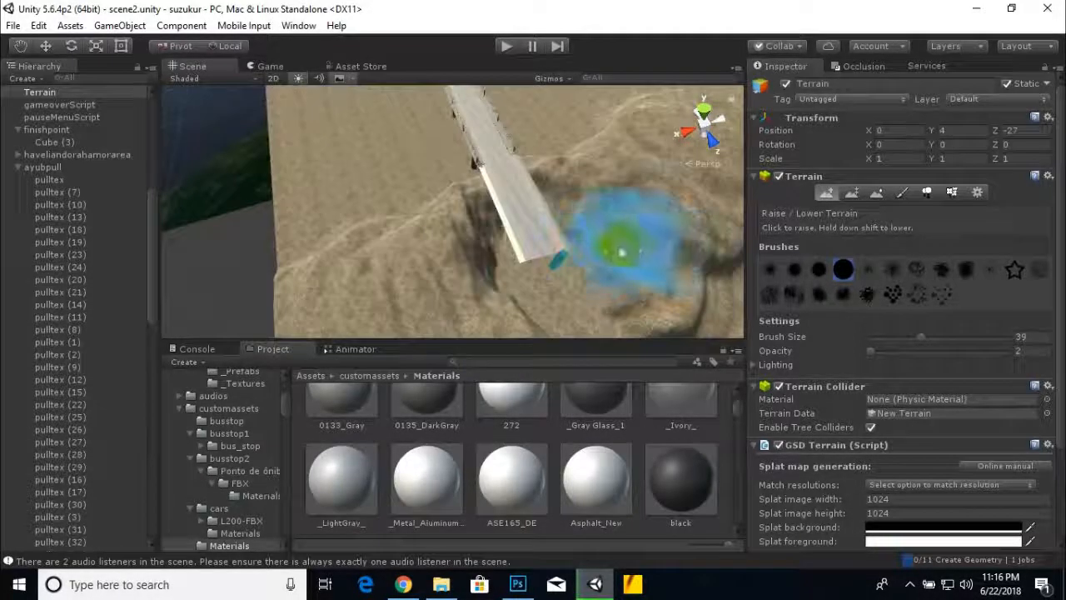
pyautogui.hotkey('ctrl', 'z')
pyautogui.moveTo(547, 254)
pyautogui.keyDown('shift'); pyautogui.mouseDown()
pyautogui.moveTo(452, 206)
pyautogui.moveTo(554, 174)
pyautogui.moveTo(581, 218)
pyautogui.mouseUp(); pyautogui.keyUp('shift')
# Step: Smooth the terrain around the bridge end and the opposite road section with Smooth Height at brush size 48 and opacity 88
pyautogui.click(881, 192)
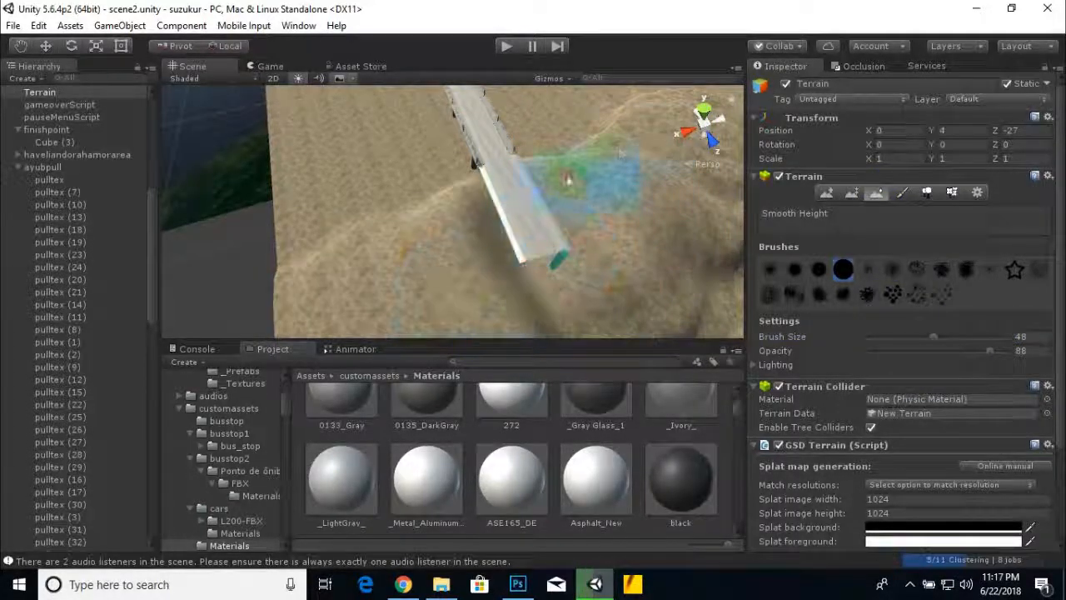
pyautogui.moveTo(618, 152); pyautogui.dragTo(540, 217)
pyautogui.scroll(-4, 539, 217)
pyautogui.moveTo(540, 217); pyautogui.dragTo(534, 296, button='middle')
pyautogui.scroll(3, 523, 198)
pyautogui.moveTo(523, 198)
pyautogui.mouseDown()
pyautogui.moveTo(501, 180)
pyautogui.moveTo(534, 284)
pyautogui.mouseUp()
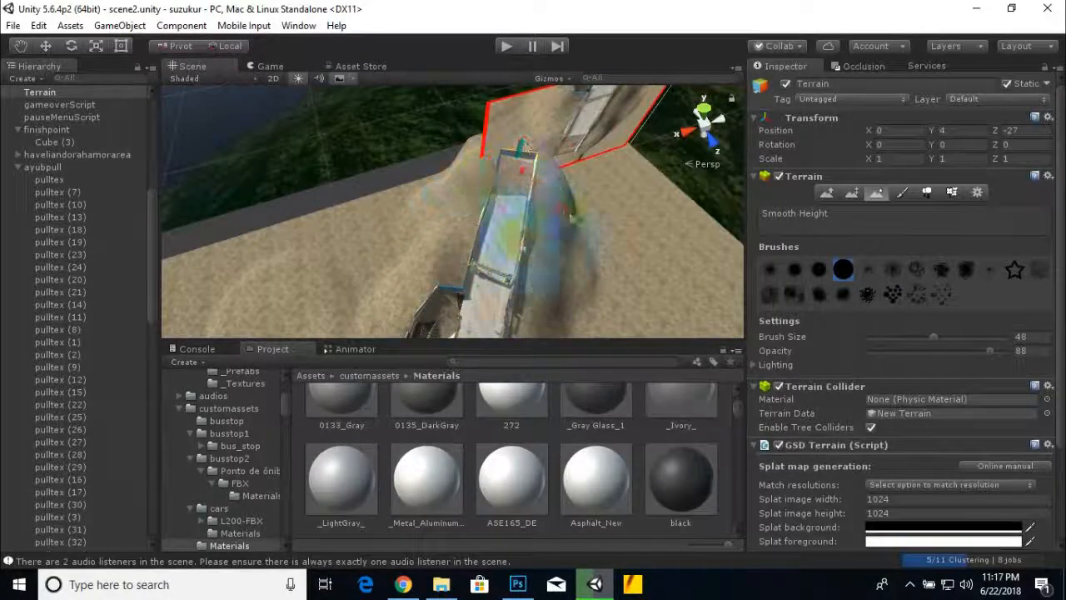
pyautogui.moveTo(556, 184); pyautogui.dragTo(494, 252)
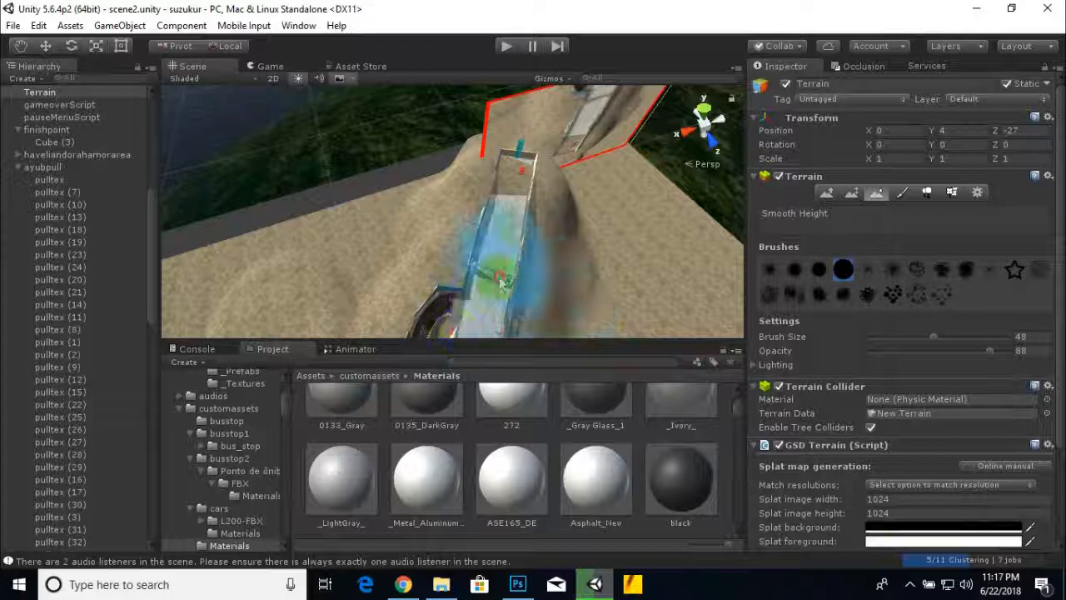
# Step: Smooth the slopes on both sides of the road, from the sunken side track along the whole curve
pyautogui.scroll(3, 500, 283)
pyautogui.moveTo(487, 160); pyautogui.dragTo(481, 341)
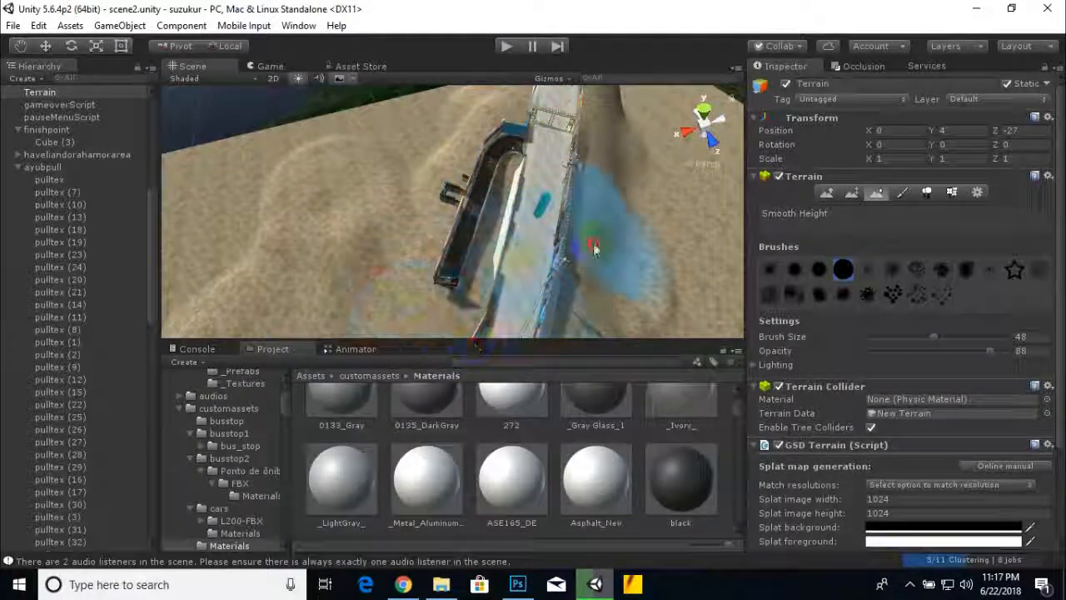
pyautogui.moveTo(594, 248); pyautogui.dragTo(680, 169, button='middle')
pyautogui.moveTo(554, 258); pyautogui.dragTo(551, 115, button='middle')
pyautogui.moveTo(442, 286); pyautogui.dragTo(436, 255)
pyautogui.scroll(-4, 450, 241)
pyautogui.moveTo(454, 309); pyautogui.dragTo(531, 233, button='middle')
pyautogui.moveTo(529, 236)
pyautogui.mouseDown()
pyautogui.moveTo(499, 215)
pyautogui.moveTo(253, 340)
pyautogui.mouseUp()
pyautogui.moveTo(551, 282)
pyautogui.mouseDown(button='middle')
pyautogui.moveTo(662, 197)
pyautogui.moveTo(696, 135)
pyautogui.mouseUp(button='middle')
pyautogui.moveTo(572, 183); pyautogui.dragTo(473, 285)
pyautogui.moveTo(488, 212)
pyautogui.mouseDown(button='middle')
pyautogui.moveTo(640, 231)
pyautogui.moveTo(345, 313)
pyautogui.mouseUp(button='middle')
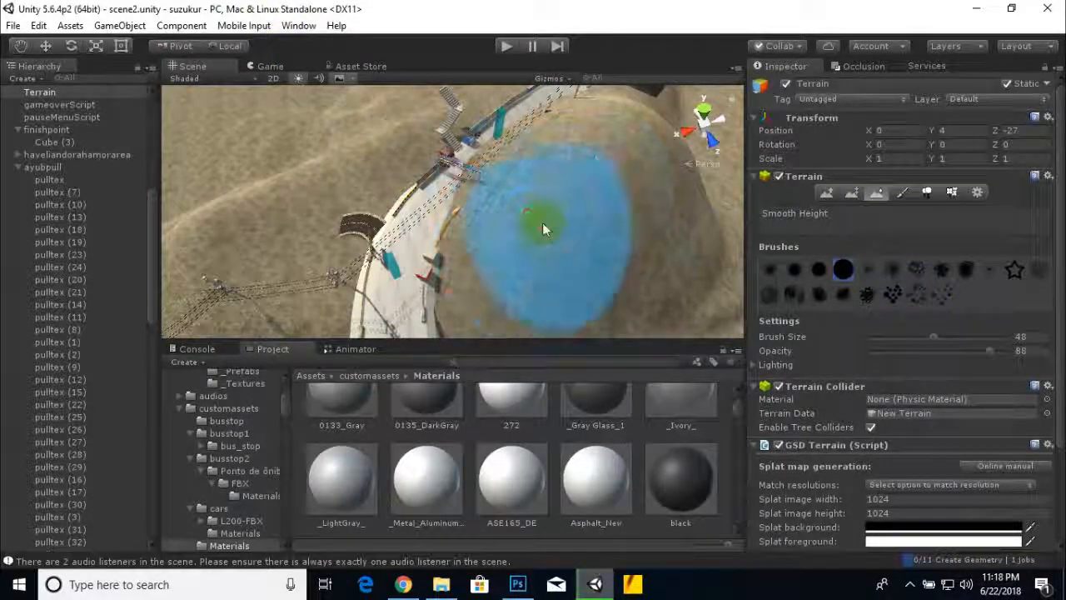
# Step: Reshape the hillside next to the road's bend with Raise / Lower Terrain at brush size 48 and opacity 16
pyautogui.click(827, 193)
pyautogui.moveTo(545, 237)
pyautogui.keyDown('alt'); pyautogui.mouseDown()
pyautogui.moveTo(642, 208)
pyautogui.moveTo(712, 127)
pyautogui.moveTo(550, 300)
pyautogui.mouseUp(); pyautogui.keyUp('alt')
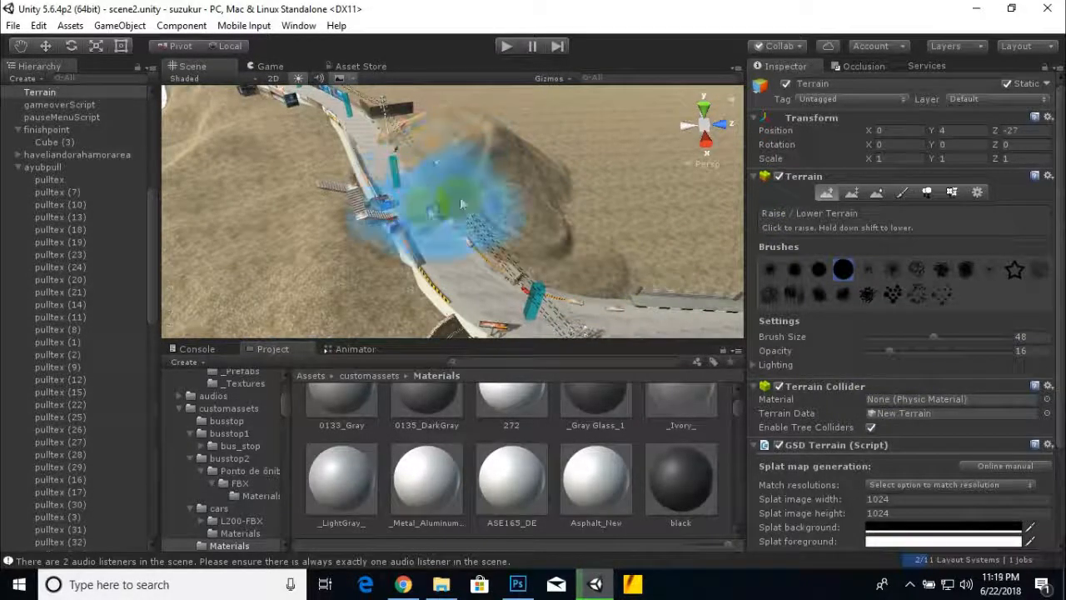
pyautogui.scroll(3, 460, 158)
# Step: Level the terrain around the road's bend with Paint Height at height 22.0558, brush size 48 and opacity 16
pyautogui.click(851, 193)
pyautogui.moveTo(476, 219)
pyautogui.mouseDown()
pyautogui.moveTo(488, 138)
pyautogui.moveTo(581, 208)
pyautogui.mouseUp()
pyautogui.scroll(5, 470, 191)
pyautogui.moveTo(417, 94); pyautogui.dragTo(446, 141, button='middle')
pyautogui.scroll(-5, 500, 158)
pyautogui.moveTo(450, 199)
pyautogui.mouseDown(button='middle')
pyautogui.moveTo(464, 247)
pyautogui.moveTo(491, 262)
pyautogui.mouseUp(button='middle')
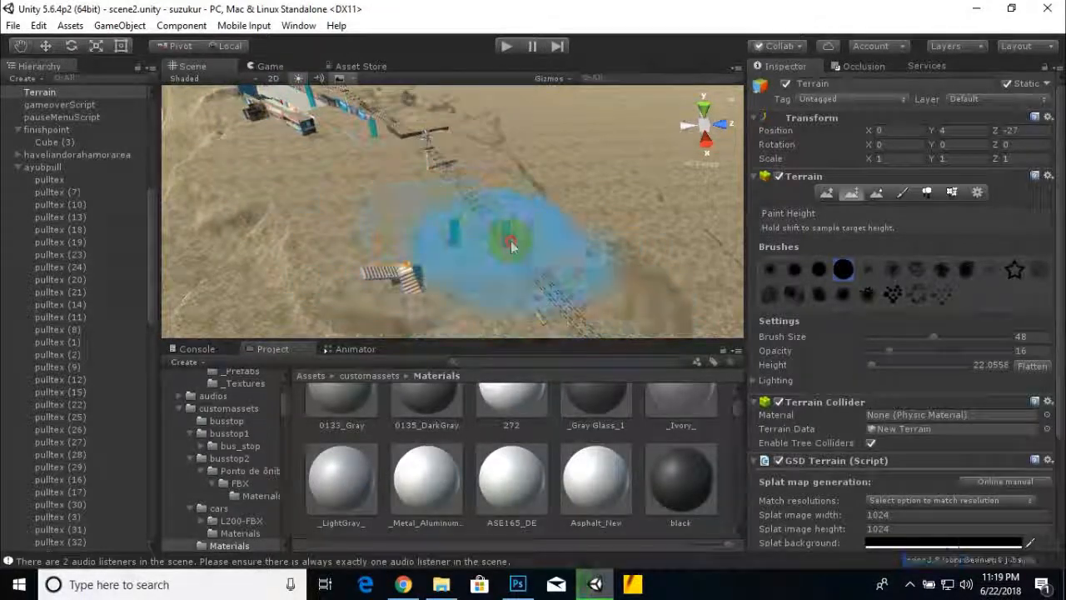
pyautogui.scroll(-3, 465, 222)
pyautogui.moveTo(358, 158); pyautogui.dragTo(450, 225, button='middle')
pyautogui.scroll(5, 516, 208)
pyautogui.moveTo(516, 208); pyautogui.dragTo(358, 219, button='right')
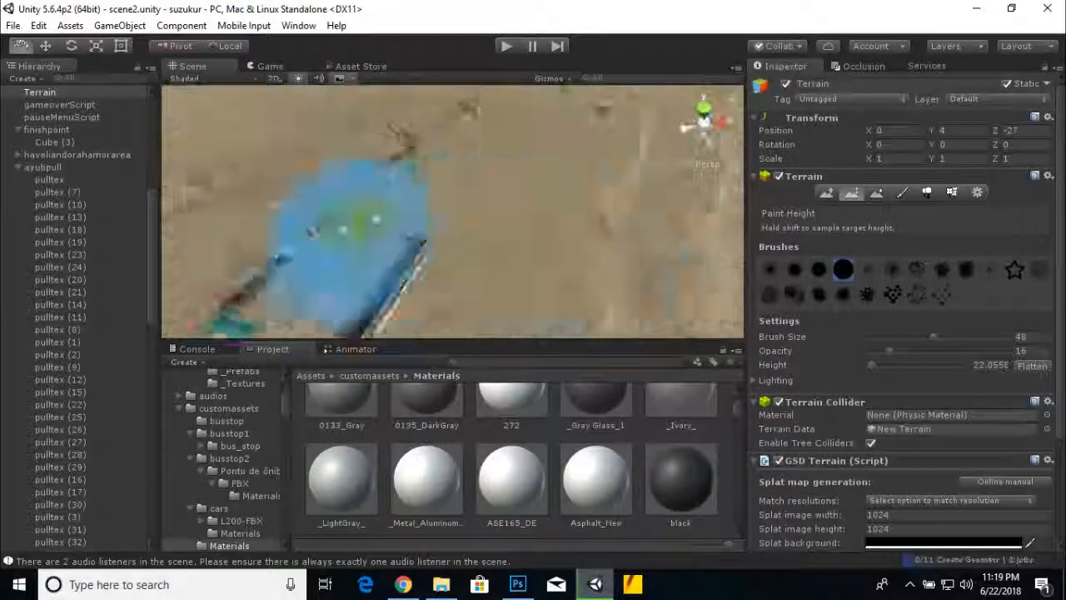
# Step: Build up a mound between the sunken track and the road with Raise / Lower Terrain at brush size 10 and opacity 3
pyautogui.click(891, 335)
pyautogui.click(825, 192)
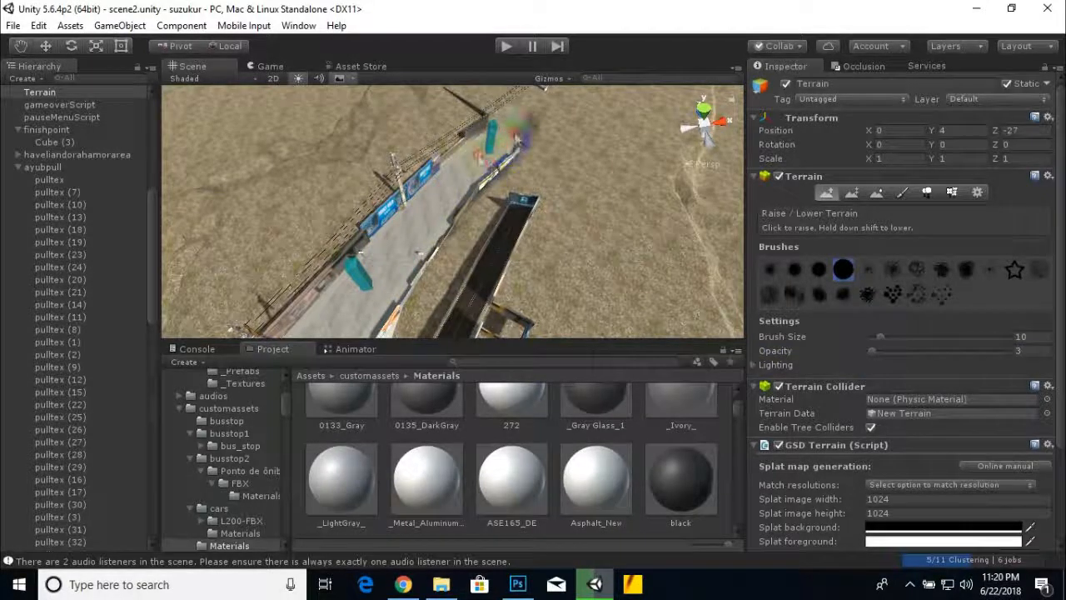
pyautogui.scroll(-8, 521, 133)
pyautogui.moveTo(516, 138)
pyautogui.mouseDown(button='right')
pyautogui.moveTo(469, 166)
pyautogui.moveTo(431, 146)
pyautogui.mouseUp(button='right')
pyautogui.scroll(8, 430, 147)
pyautogui.keyDown('alt'); pyautogui.moveTo(431, 147); pyautogui.dragTo(333, 175); pyautogui.keyUp('alt')
pyautogui.moveTo(449, 179)
pyautogui.mouseDown(button='right')
pyautogui.moveTo(577, 179)
pyautogui.moveTo(492, 181)
pyautogui.moveTo(469, 209)
pyautogui.moveTo(509, 214)
pyautogui.moveTo(529, 169)
pyautogui.mouseUp(button='right')
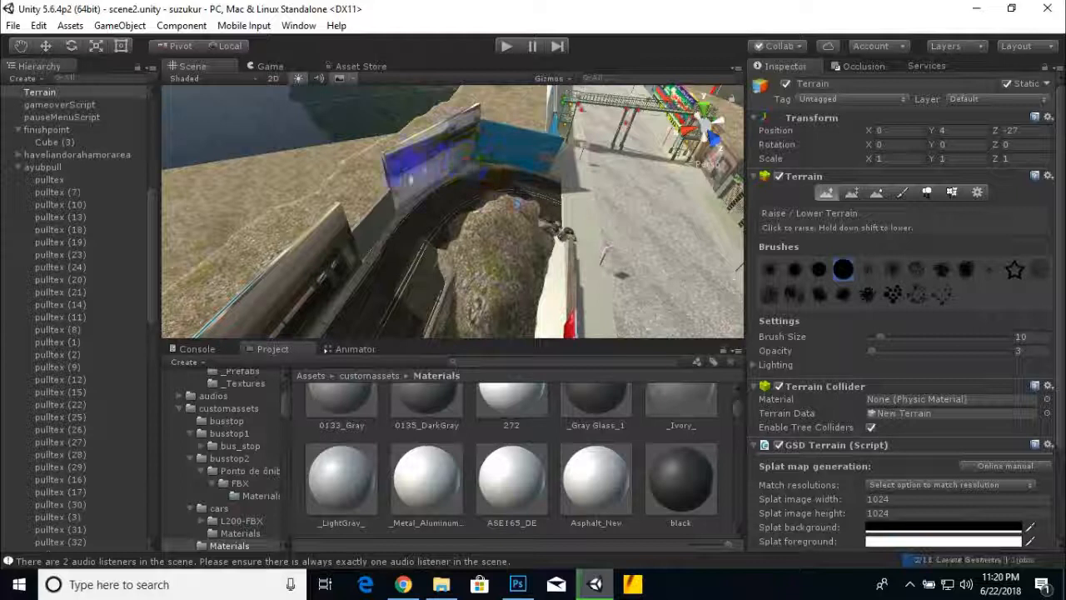
# Step: Extend the earth mound along the strip between the sunken track and the road, then apply Smooth Height to it
pyautogui.moveTo(320, 279); pyautogui.dragTo(458, 218, button='right')
pyautogui.press('F3')
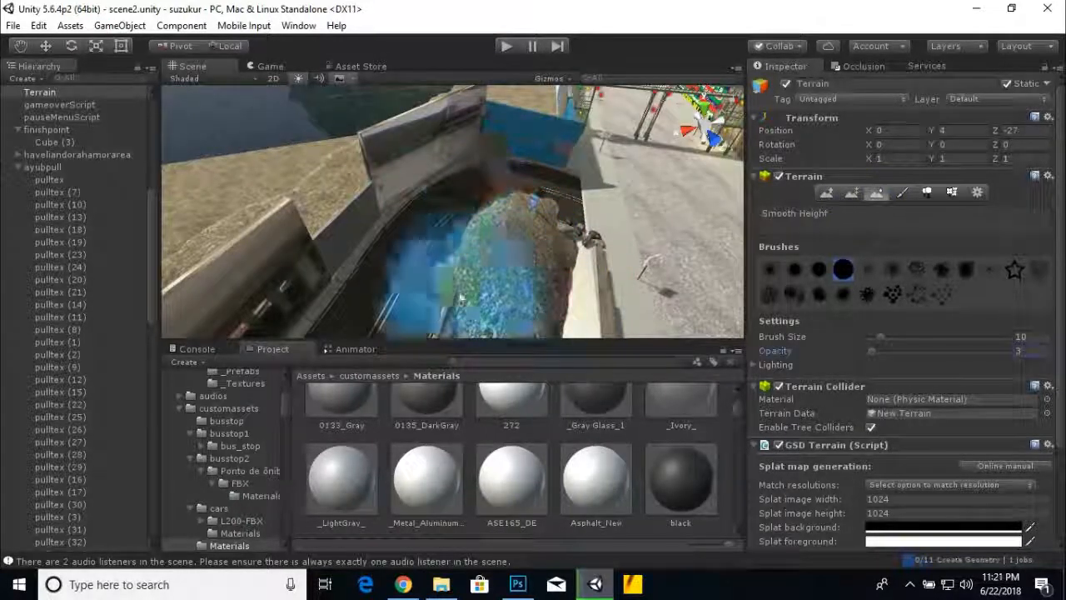
pyautogui.press('F1')
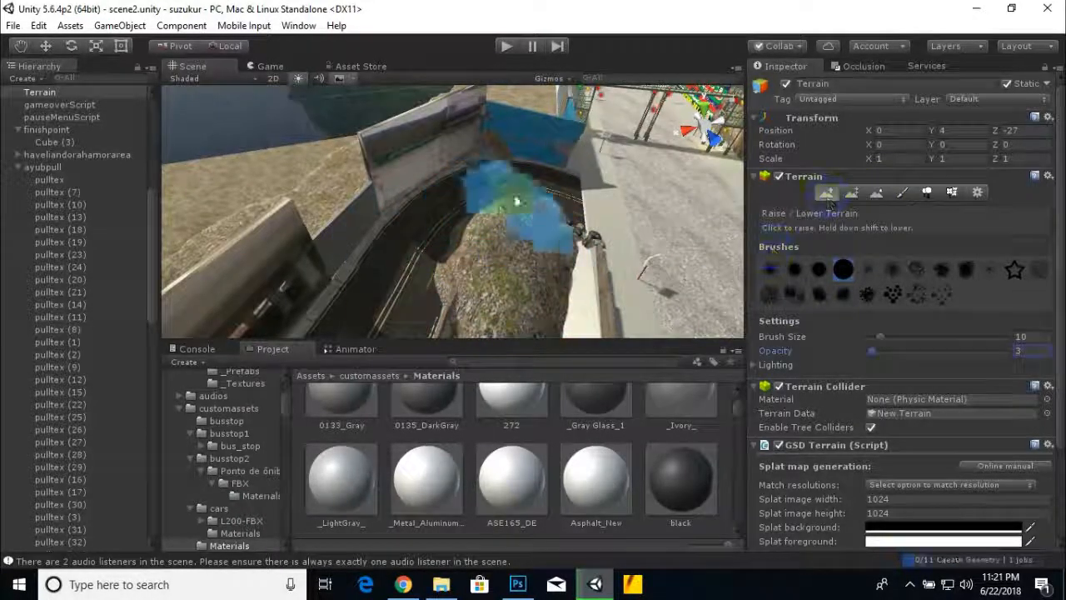
pyautogui.moveTo(488, 160); pyautogui.dragTo(662, 175, button='right')
pyautogui.moveTo(650, 214); pyautogui.dragTo(489, 208, button='right')
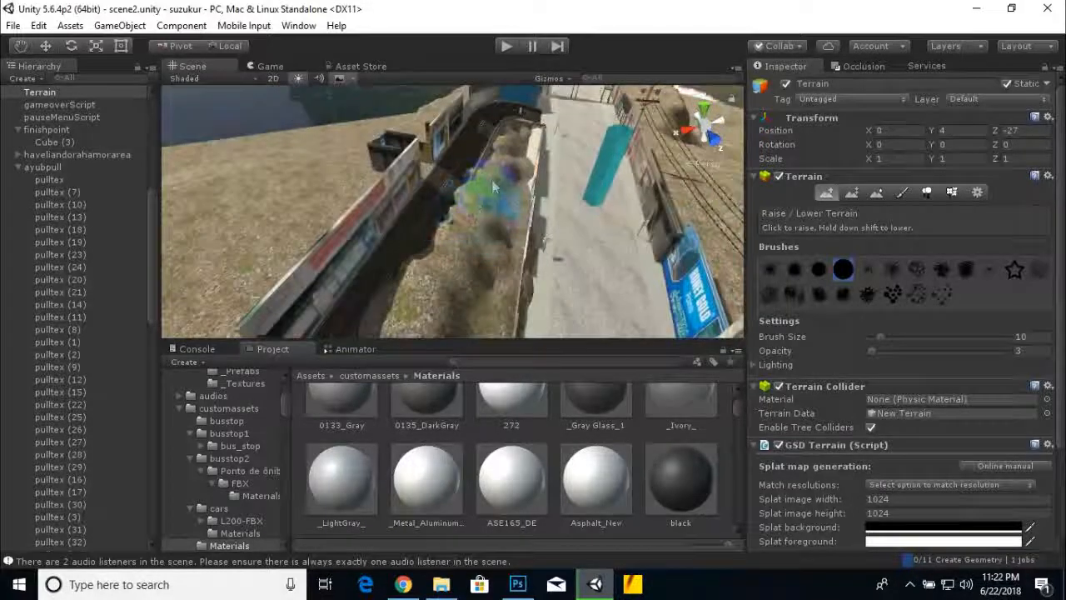
pyautogui.moveTo(500, 158)
pyautogui.mouseDown(button='right')
pyautogui.moveTo(483, 192)
pyautogui.moveTo(500, 179)
pyautogui.moveTo(449, 166)
pyautogui.moveTo(467, 192)
pyautogui.moveTo(452, 250)
pyautogui.moveTo(452, 214)
pyautogui.moveTo(416, 198)
pyautogui.moveTo(432, 231)
pyautogui.moveTo(439, 178)
pyautogui.moveTo(483, 273)
pyautogui.moveTo(420, 175)
pyautogui.mouseUp(button='right')
pyautogui.moveTo(372, 246); pyautogui.dragTo(392, 241, button='right')
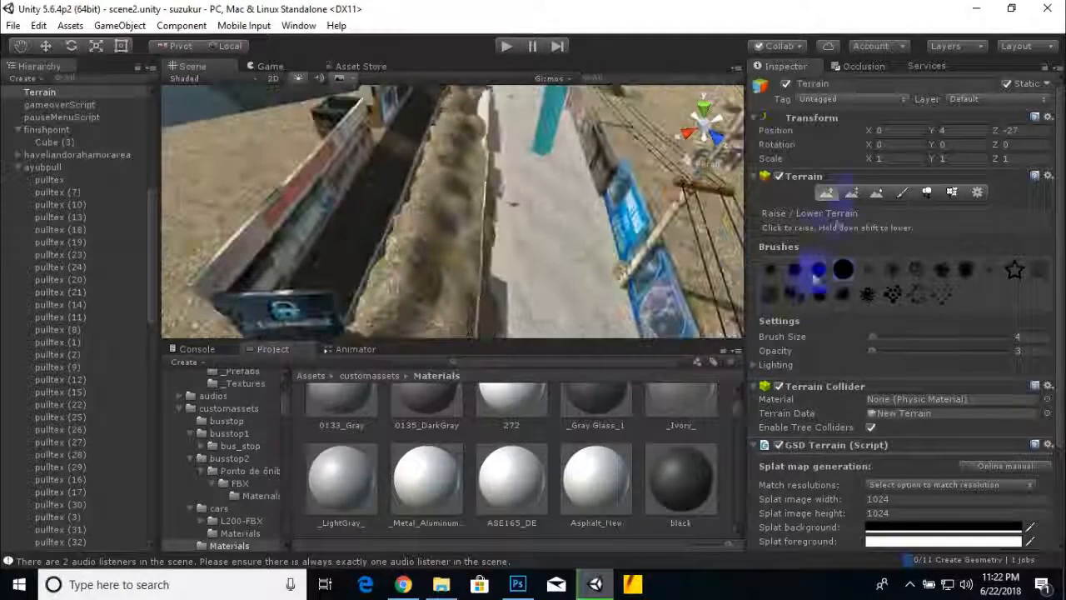
pyautogui.click(877, 192)
pyautogui.moveTo(300, 250)
pyautogui.mouseDown(button='right')
pyautogui.moveTo(466, 254)
pyautogui.moveTo(269, 190)
pyautogui.moveTo(316, 225)
pyautogui.mouseUp(button='right')
# Step: Lower the terrain overlapping the road near the utility pole with Raise / Lower Terrain at brush size 5 and opacity 5
pyautogui.moveTo(887, 340); pyautogui.dragTo(874, 338)
pyautogui.click(874, 352)
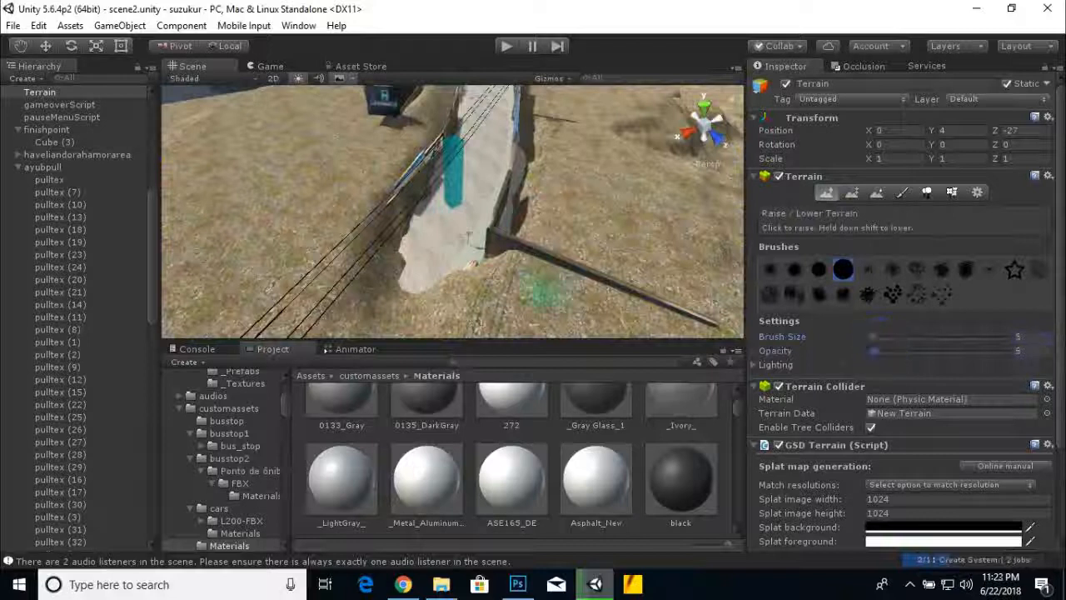
pyautogui.moveTo(456, 281); pyautogui.dragTo(462, 266, button='right')
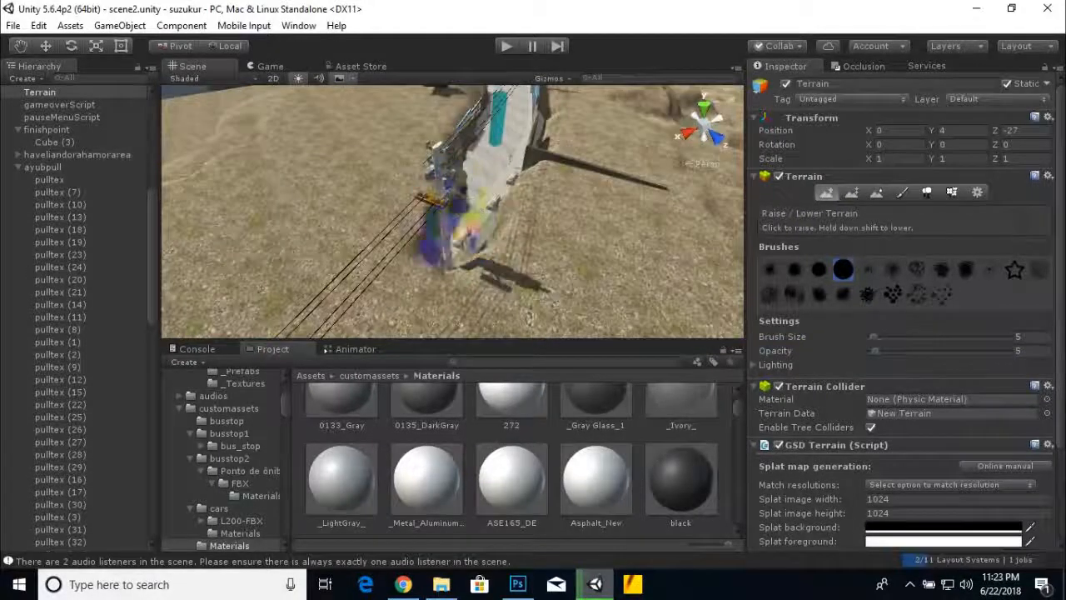
pyautogui.press('f')
pyautogui.scroll(-3, 452, 211)
pyautogui.press('f')
pyautogui.moveTo(359, 283)
pyautogui.mouseDown(button='right')
pyautogui.moveTo(452, 230)
pyautogui.moveTo(447, 249)
pyautogui.moveTo(546, 195)
pyautogui.mouseUp(button='right')
pyautogui.moveTo(323, 258)
pyautogui.keyDown('shift'); pyautogui.mouseDown()
pyautogui.moveTo(333, 234)
pyautogui.moveTo(289, 273)
pyautogui.moveTo(353, 252)
pyautogui.mouseUp(); pyautogui.keyUp('shift')
# Step: Clear the terrain from the following road stretch, past the parked vehicles and stairs, by lowering it along the edges
pyautogui.scroll(-3, 314, 265)
pyautogui.moveTo(353, 253); pyautogui.dragTo(500, 225, button='middle')
pyautogui.scroll(-3, 400, 242)
pyautogui.keyDown('shift'); pyautogui.moveTo(332, 255); pyautogui.dragTo(273, 264); pyautogui.keyUp('shift')
pyautogui.moveTo(273, 300); pyautogui.dragTo(476, 233, button='middle')
pyautogui.scroll(-4, 475, 229)
pyautogui.keyDown('shift'); pyautogui.moveTo(495, 198); pyautogui.dragTo(329, 309); pyautogui.keyUp('shift')
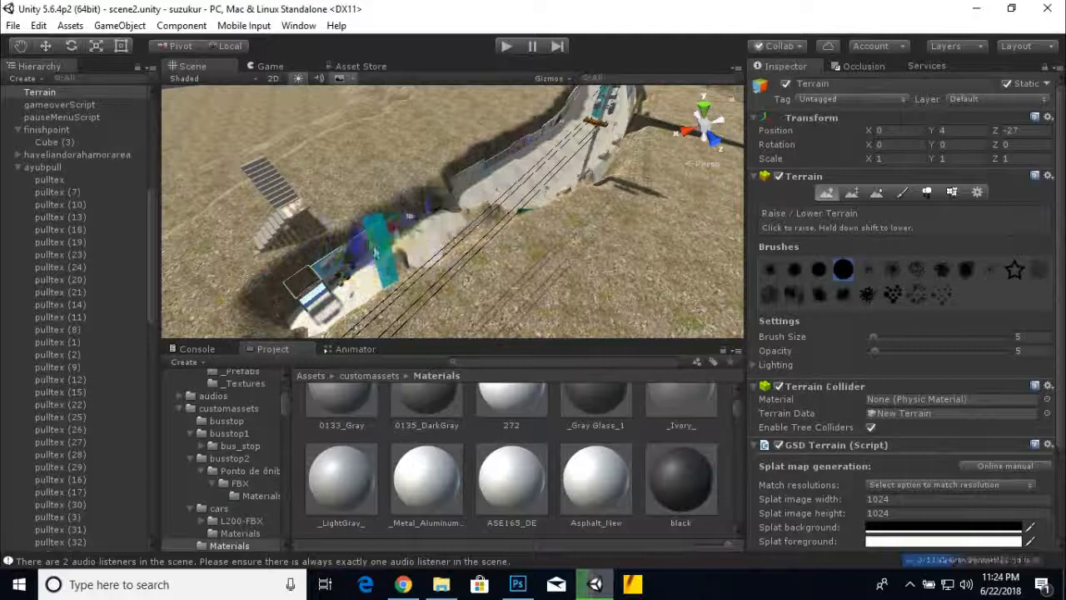
pyautogui.keyDown('shift'); pyautogui.moveTo(375, 252); pyautogui.dragTo(315, 286); pyautogui.keyUp('shift')
pyautogui.moveTo(315, 285); pyautogui.dragTo(475, 193, button='middle')
pyautogui.scroll(-5, 483, 193)
pyautogui.moveTo(507, 193)
pyautogui.keyDown('shift'); pyautogui.mouseDown()
pyautogui.moveTo(424, 241)
pyautogui.moveTo(436, 285)
pyautogui.mouseUp(); pyautogui.keyUp('shift')
pyautogui.scroll(2, 437, 284)
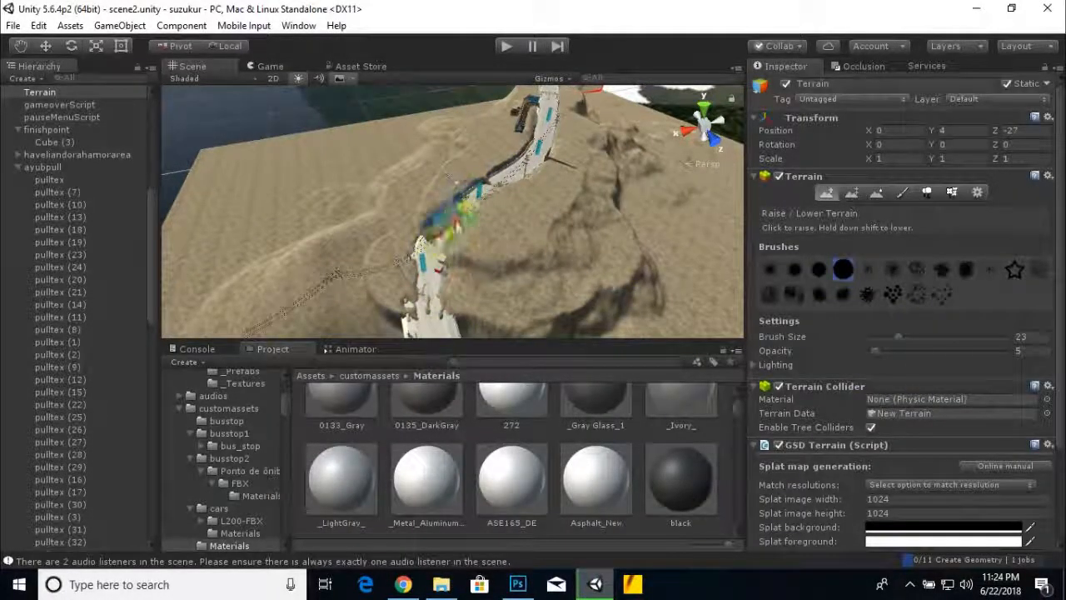
# Step: Smooth the ground around the roadside bus stop with Smooth Height at brush size 23 and opacity 42
pyautogui.moveTo(430, 319); pyautogui.dragTo(463, 238, button='middle')
pyautogui.scroll(3, 492, 287)
pyautogui.scroll(-3, 498, 287)
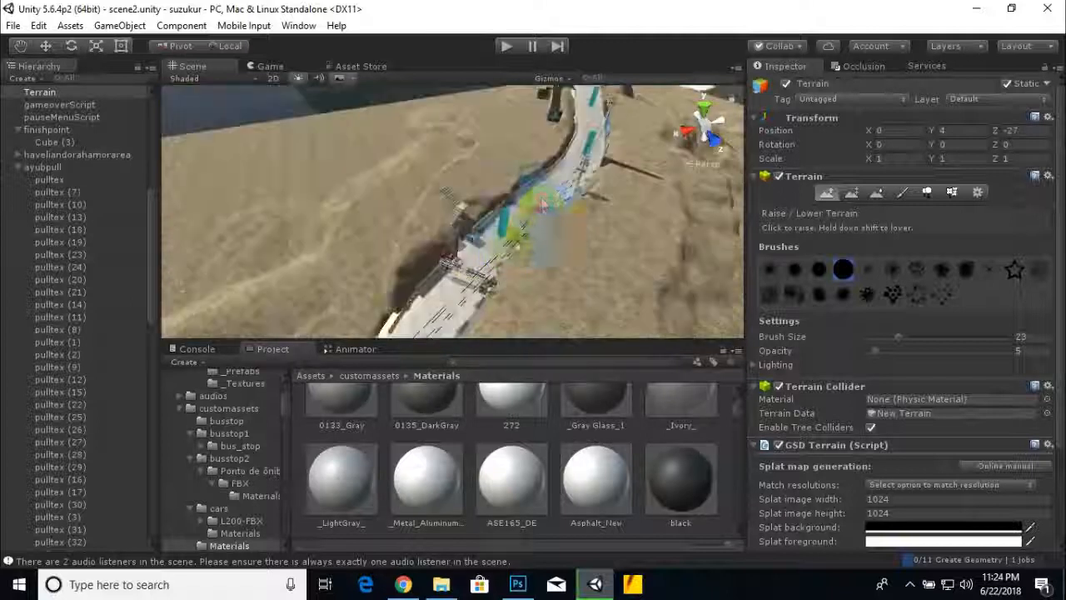
pyautogui.scroll(3, 535, 248)
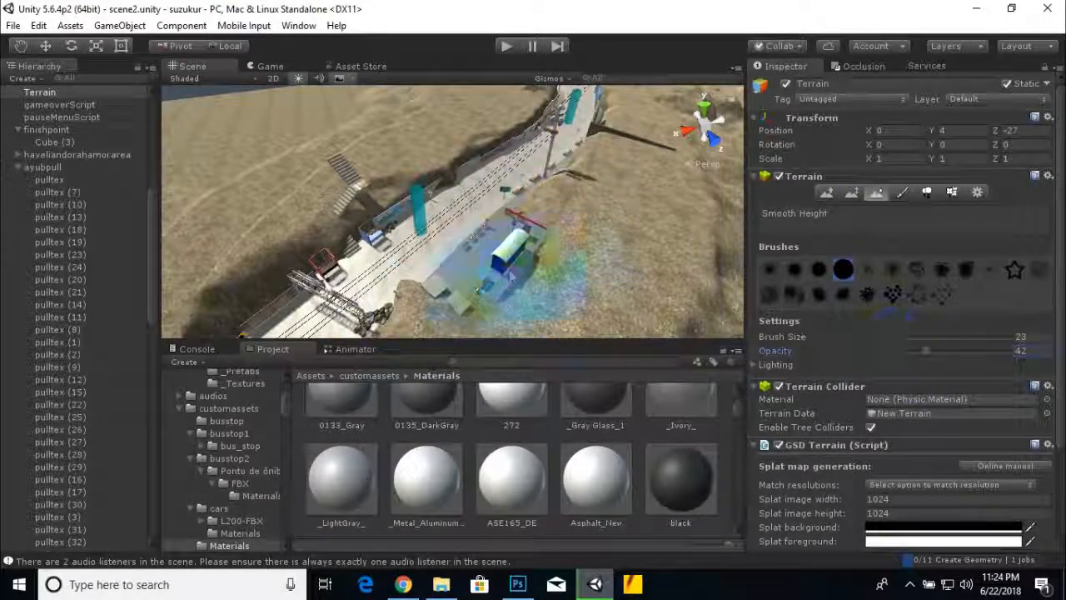
pyautogui.moveTo(669, 166)
pyautogui.keyDown('alt'); pyautogui.mouseDown()
pyautogui.moveTo(578, 245)
pyautogui.moveTo(526, 269)
pyautogui.moveTo(526, 233)
pyautogui.moveTo(450, 250)
pyautogui.mouseUp(); pyautogui.keyUp('alt')
pyautogui.scroll(3, 606, 300)
pyautogui.moveTo(341, 250); pyautogui.dragTo(534, 210, button='middle')
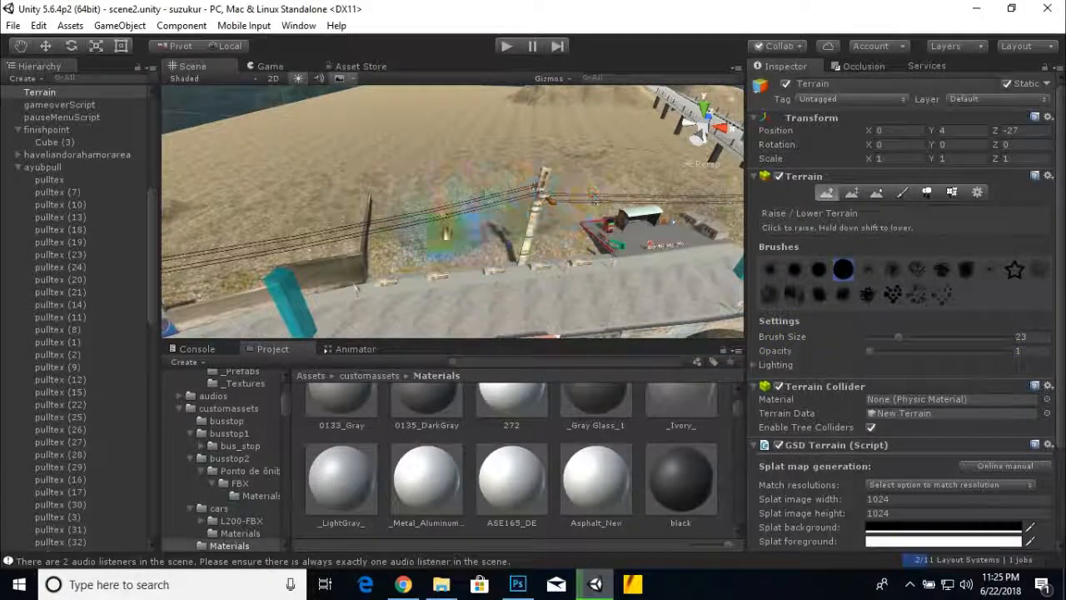
# Step: Adjust the ground beside the utility poles with Raise / Lower Terrain at brush size 23 and opacity 1
pyautogui.moveTo(459, 215)
pyautogui.keyDown('alt'); pyautogui.mouseDown()
pyautogui.moveTo(488, 219)
pyautogui.moveTo(373, 236)
pyautogui.mouseUp(); pyautogui.keyUp('alt')
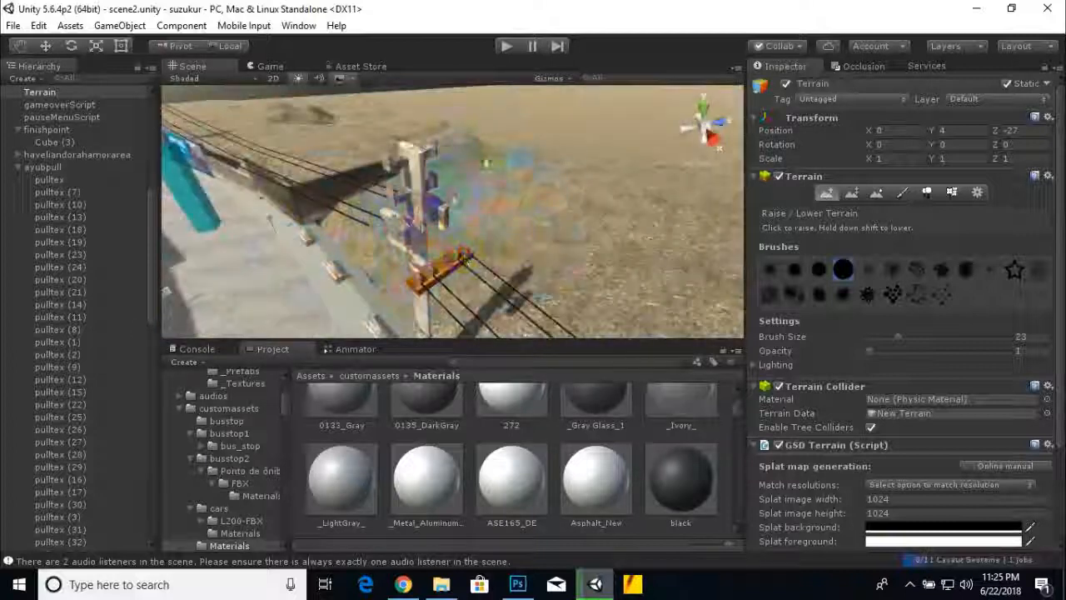
pyautogui.scroll(3, 583, 267)
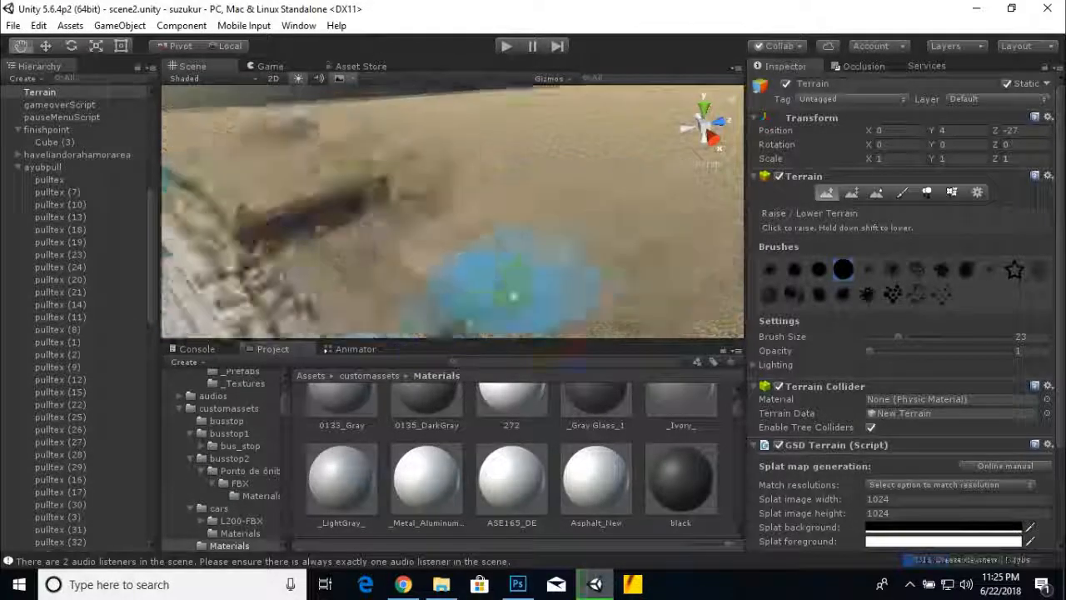
pyautogui.moveTo(528, 286)
pyautogui.mouseDown(button='middle')
pyautogui.moveTo(583, 201)
pyautogui.moveTo(526, 209)
pyautogui.mouseUp(button='middle')
pyautogui.scroll(-3, 560, 233)
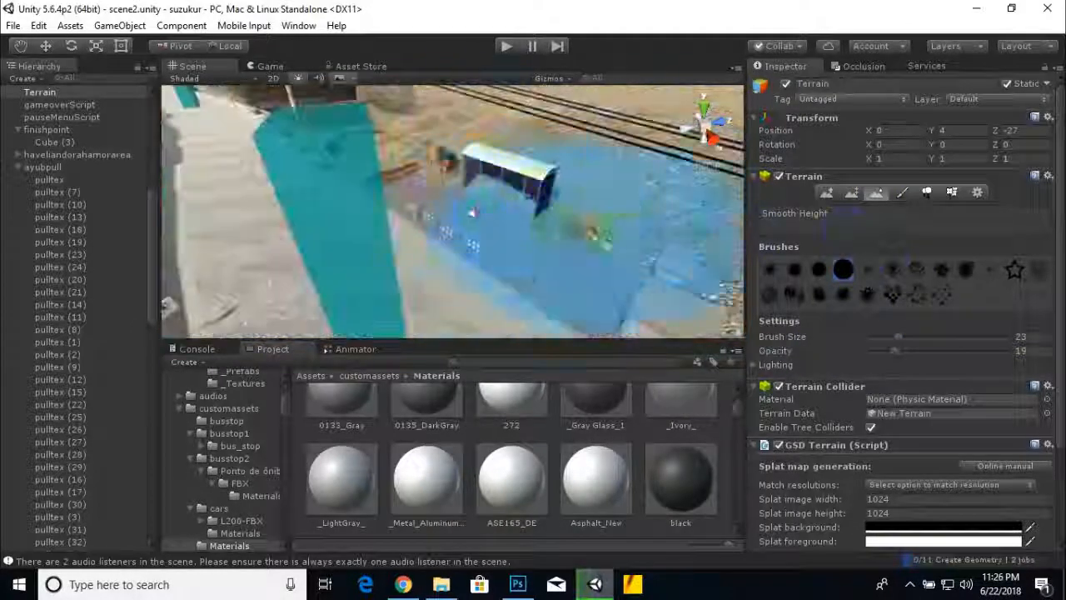
# Step: Adjust the ground around the roadside bus stop with Raise / Lower Terrain at brush size 9 and opacity 4
pyautogui.click(875, 351)
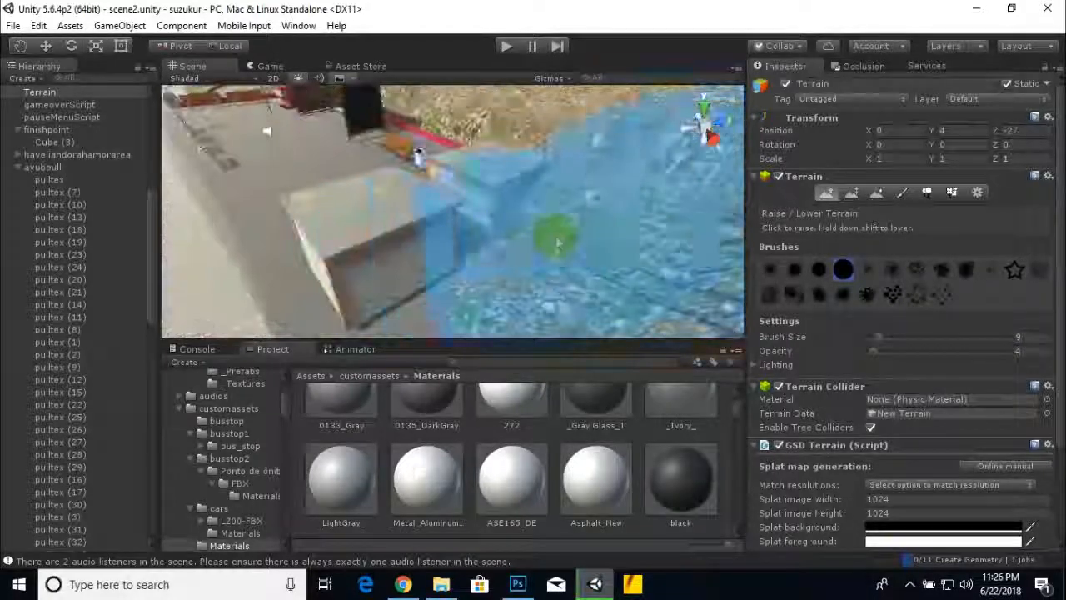
pyautogui.keyDown('alt'); pyautogui.moveTo(552, 239); pyautogui.dragTo(499, 278); pyautogui.keyUp('alt')
pyautogui.scroll(-8, 495, 232)
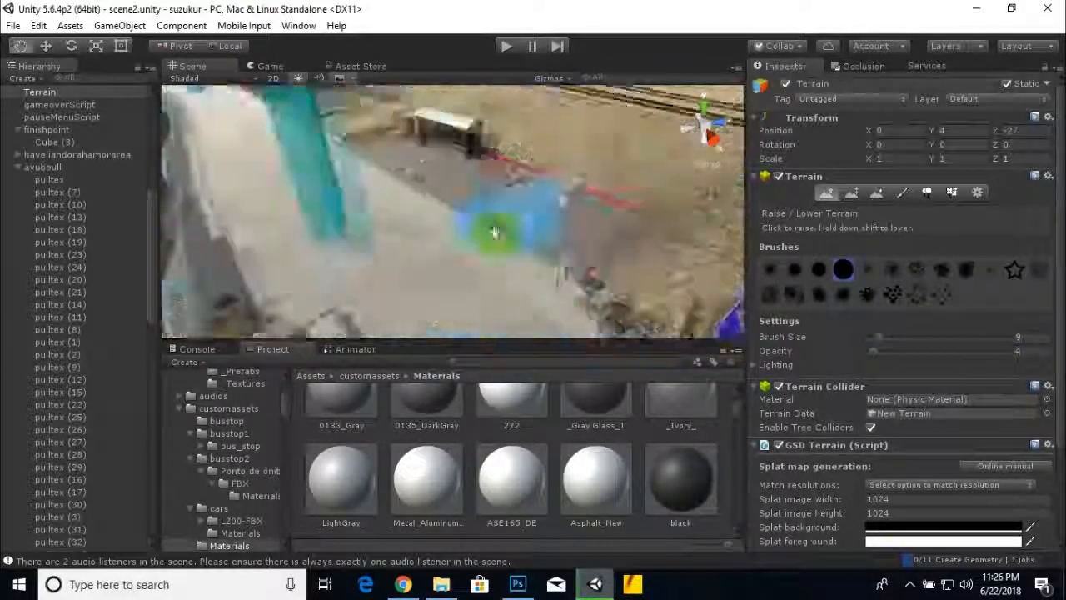
pyautogui.keyDown('alt'); pyautogui.moveTo(488, 202); pyautogui.dragTo(315, 136); pyautogui.keyUp('alt')
# Step: Smooth the ground beside the curved side road with Smooth Height at brush size 51 and opacity 4
pyautogui.moveTo(929, 338); pyautogui.dragTo(899, 356)
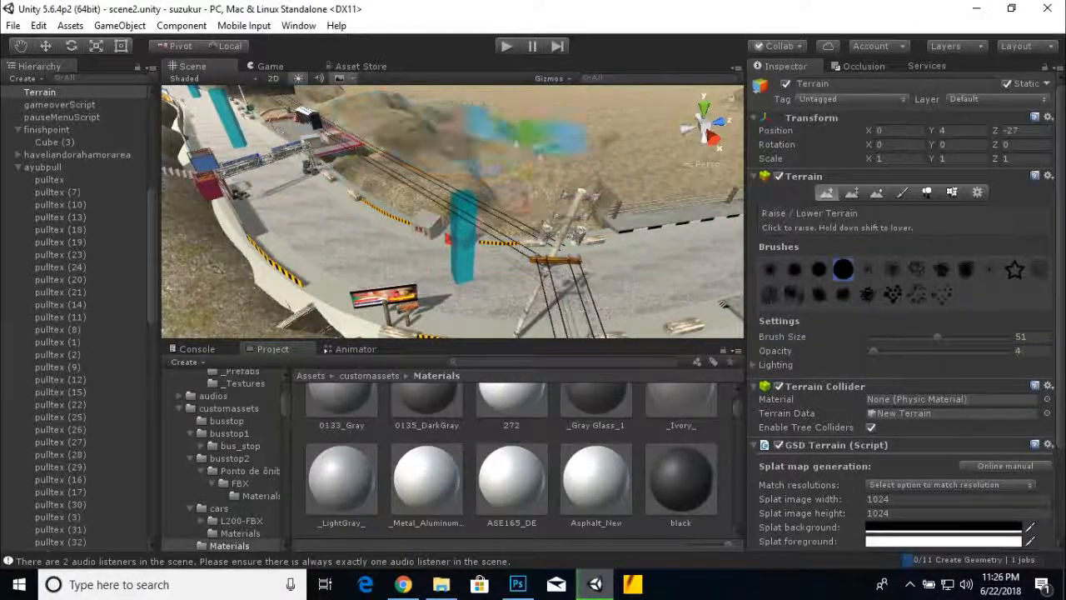
pyautogui.scroll(-3, 533, 133)
pyautogui.moveTo(621, 186); pyautogui.dragTo(538, 248, button='middle')
pyautogui.keyDown('alt'); pyautogui.moveTo(538, 247); pyautogui.dragTo(578, 238); pyautogui.keyUp('alt')
pyautogui.scroll(5, 572, 195)
pyautogui.moveTo(571, 195)
pyautogui.keyDown('alt'); pyautogui.mouseDown()
pyautogui.moveTo(411, 271)
pyautogui.moveTo(923, 240)
pyautogui.moveTo(500, 231)
pyautogui.mouseUp(); pyautogui.keyUp('alt')
pyautogui.scroll(2, 516, 235)
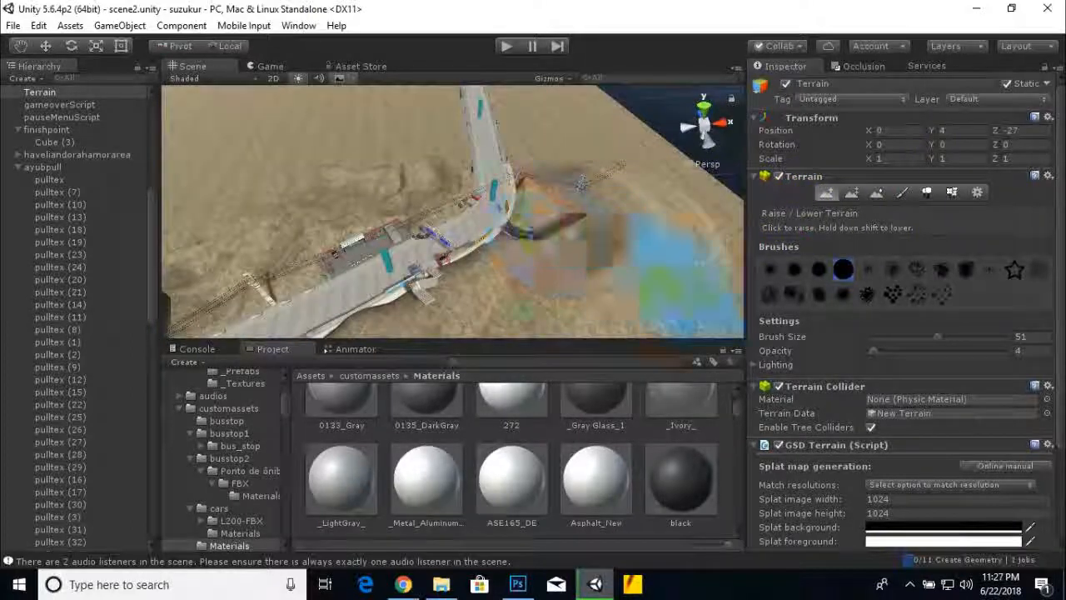
pyautogui.keyDown('alt'); pyautogui.moveTo(580, 183); pyautogui.dragTo(880, 197); pyautogui.keyUp('alt')
pyautogui.click(877, 193)
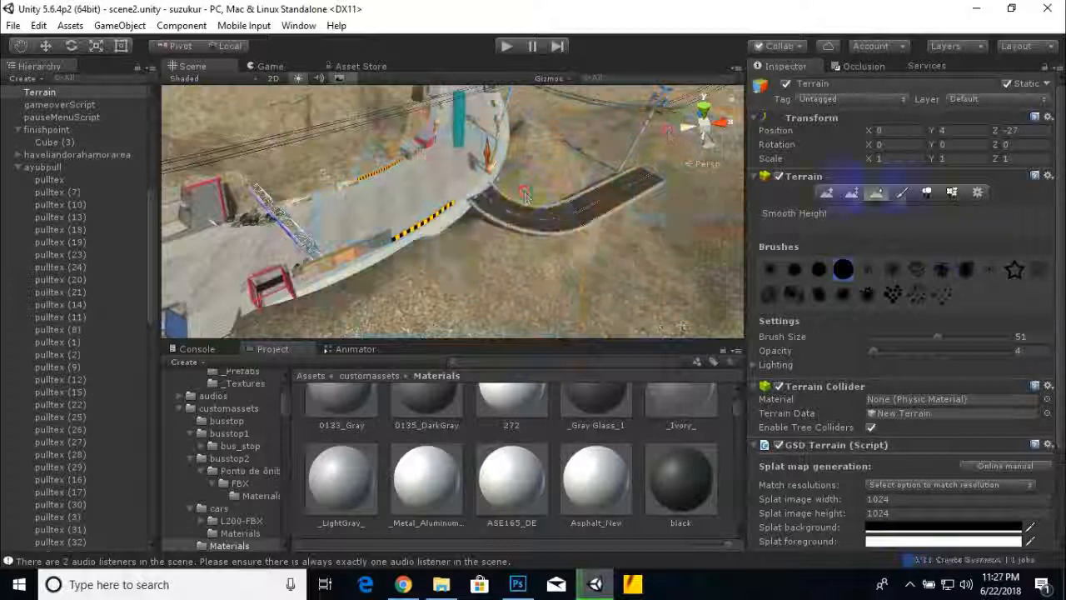
# Step: Lower the terrain around the curved side road with Raise / Lower Terrain at brush size 51 and opacity 2
pyautogui.click(870, 352)
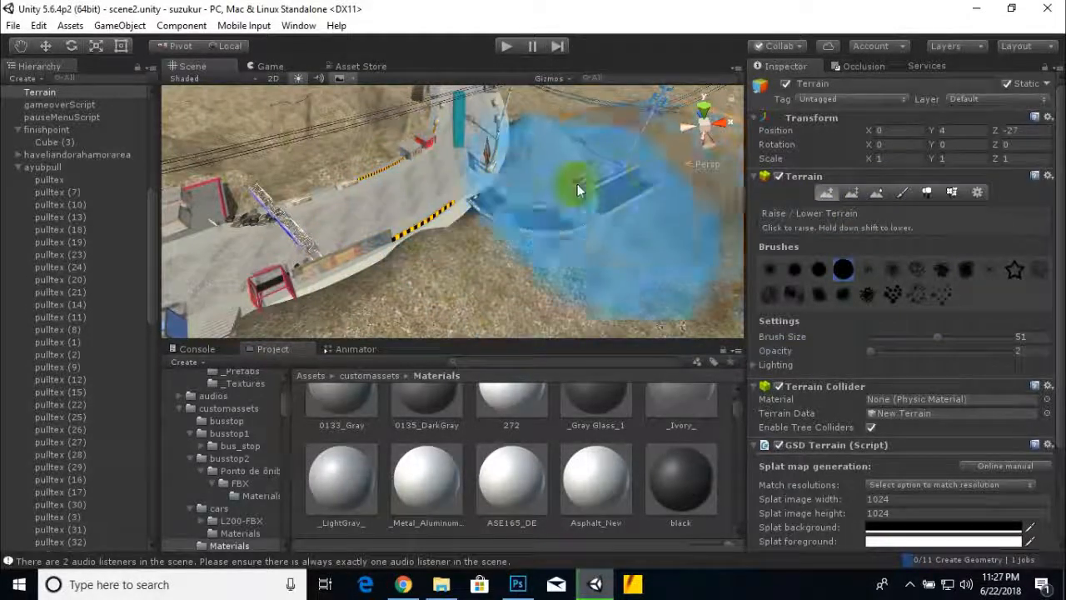
pyautogui.moveTo(476, 199)
pyautogui.keyDown('shift'); pyautogui.mouseDown()
pyautogui.moveTo(514, 186)
pyautogui.moveTo(541, 151)
pyautogui.mouseUp(); pyautogui.keyUp('shift')
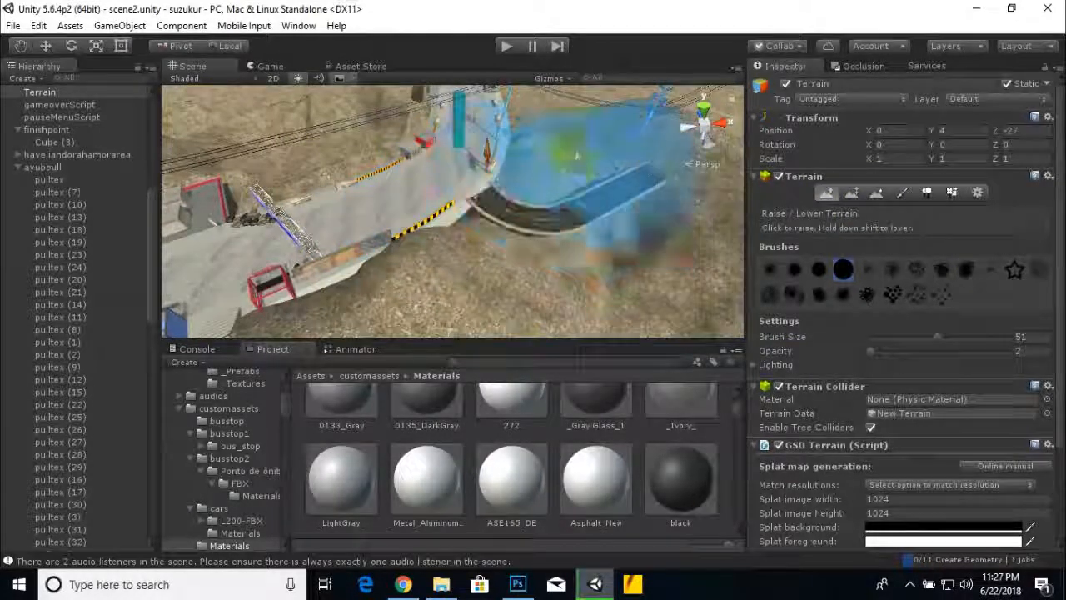
pyautogui.moveTo(738, 178); pyautogui.dragTo(704, 180, button='middle')
pyautogui.click(554, 204)
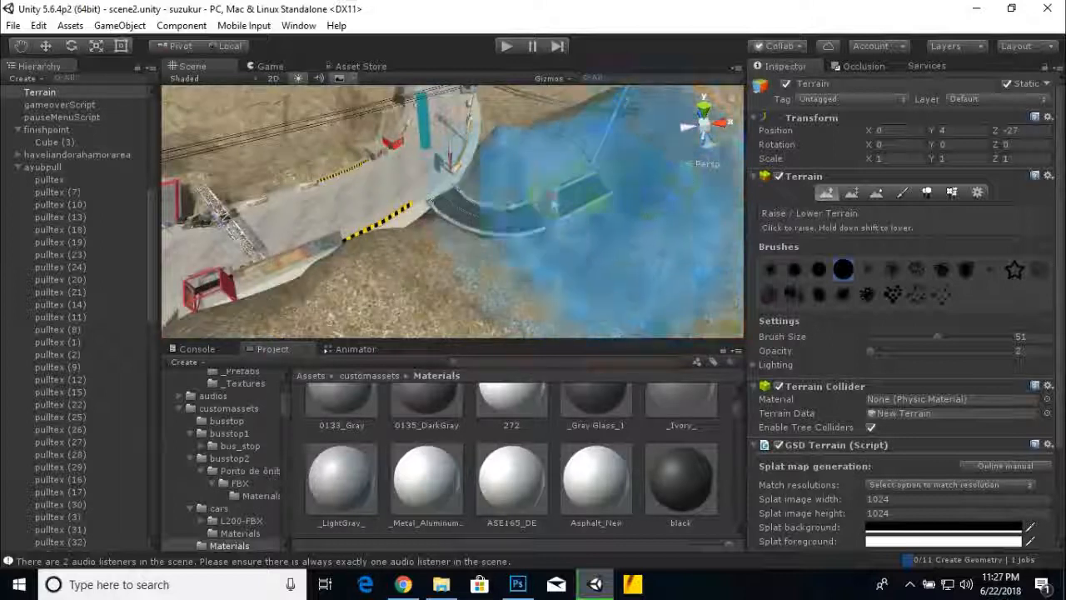
pyautogui.keyDown('shift'); pyautogui.moveTo(554, 204); pyautogui.dragTo(580, 178); pyautogui.keyUp('shift')
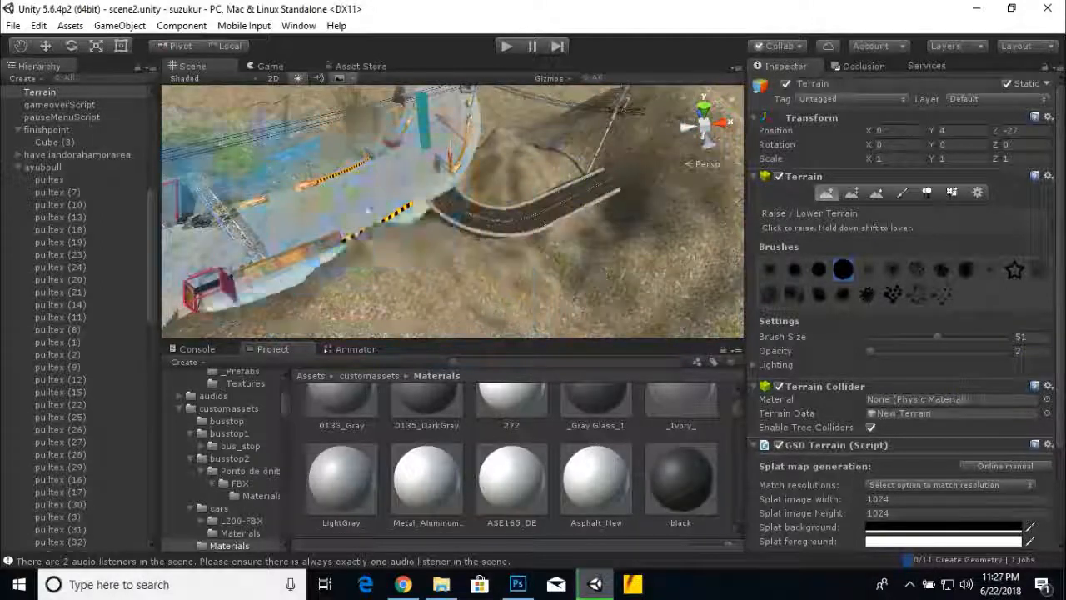
# Step: Move the wall segment sidewalldorahatohavelian (38) from the main roadside to the end of the curved side road
pyautogui.scroll(-4, 369, 210)
pyautogui.click(46, 46)
pyautogui.moveTo(367, 242); pyautogui.dragTo(630, 231, button='middle')
pyautogui.scroll(6, 594, 203)
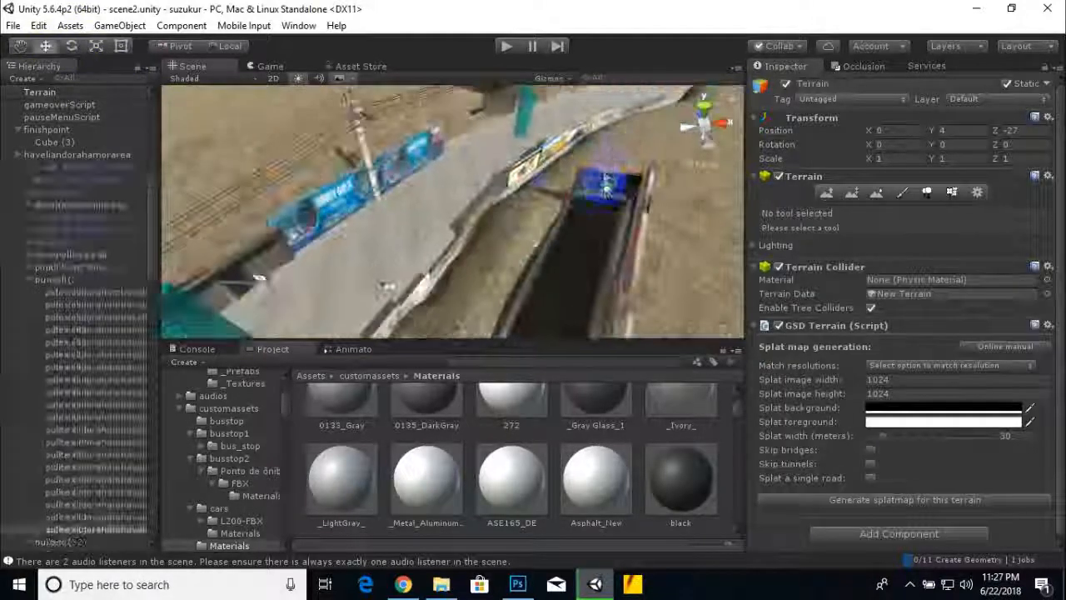
pyautogui.click(606, 178)
pyautogui.scroll(-8, 583, 175)
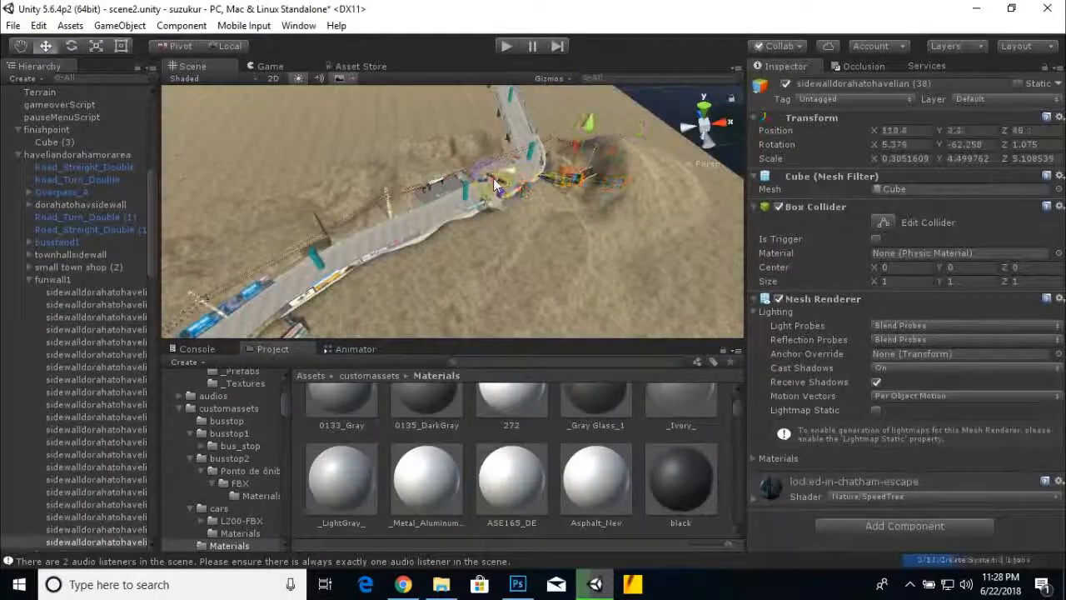
pyautogui.press('f')
pyautogui.moveTo(392, 189); pyautogui.dragTo(533, 225)
pyautogui.scroll(-4, 541, 130)
pyautogui.moveTo(549, 209); pyautogui.dragTo(624, 215)
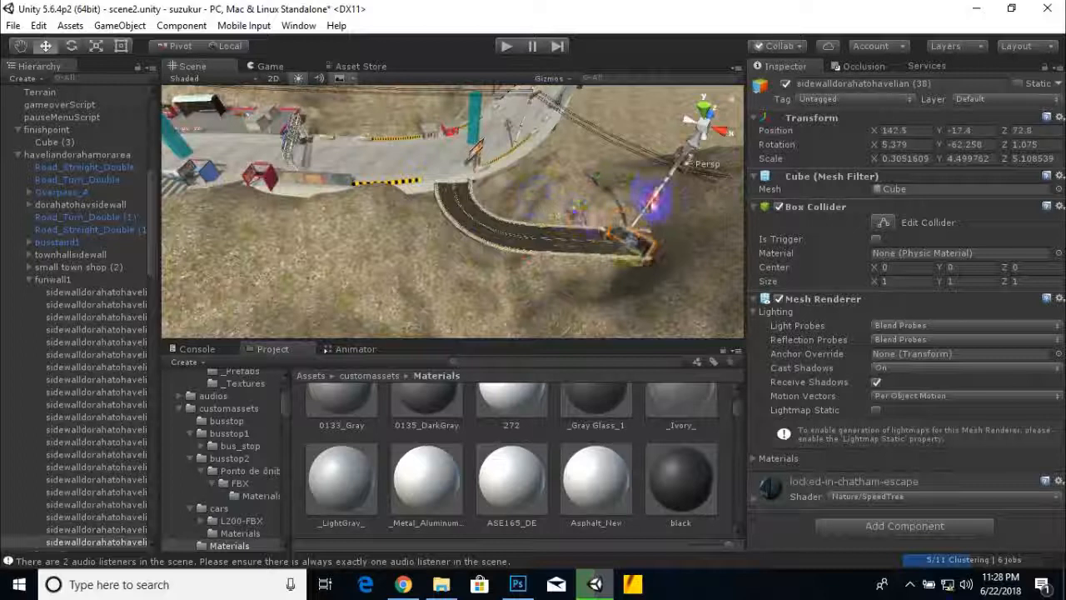
# Step: Fit the wall segment at the side road's end, positioned about 149.59, -15.52, 71.27 and rotated about 2.45, -10.04, 4.91
pyautogui.moveTo(595, 227); pyautogui.dragTo(555, 217, button='middle')
pyautogui.press('f')
pyautogui.moveTo(358, 258); pyautogui.dragTo(351, 260)
pyautogui.click(46, 46)
pyautogui.moveTo(518, 239); pyautogui.dragTo(820, 208)
pyautogui.hotkey('ctrl', 'd')
# Step: Raise a row of hills along the bridge's far side with Raise / Lower Terrain, the soft round brush, size 51 and opacity 48
pyautogui.scroll(-5, 570, 237)
pyautogui.scroll(-2, 516, 454)
pyautogui.moveTo(594, 186); pyautogui.dragTo(618, 195, button='middle')
pyautogui.scroll(-1, 618, 195)
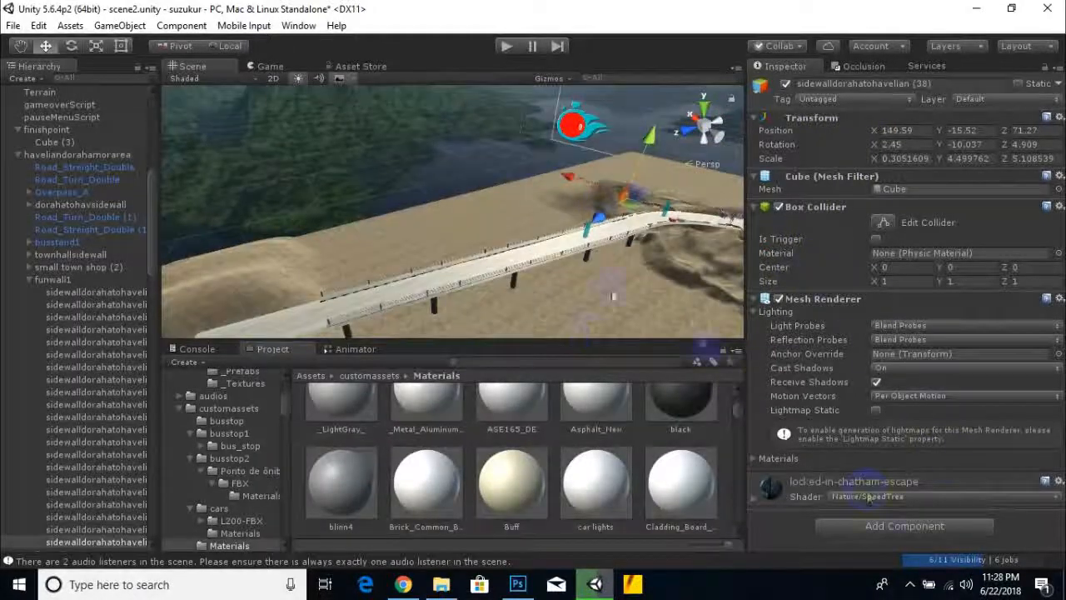
pyautogui.click(615, 288)
pyautogui.click(897, 357)
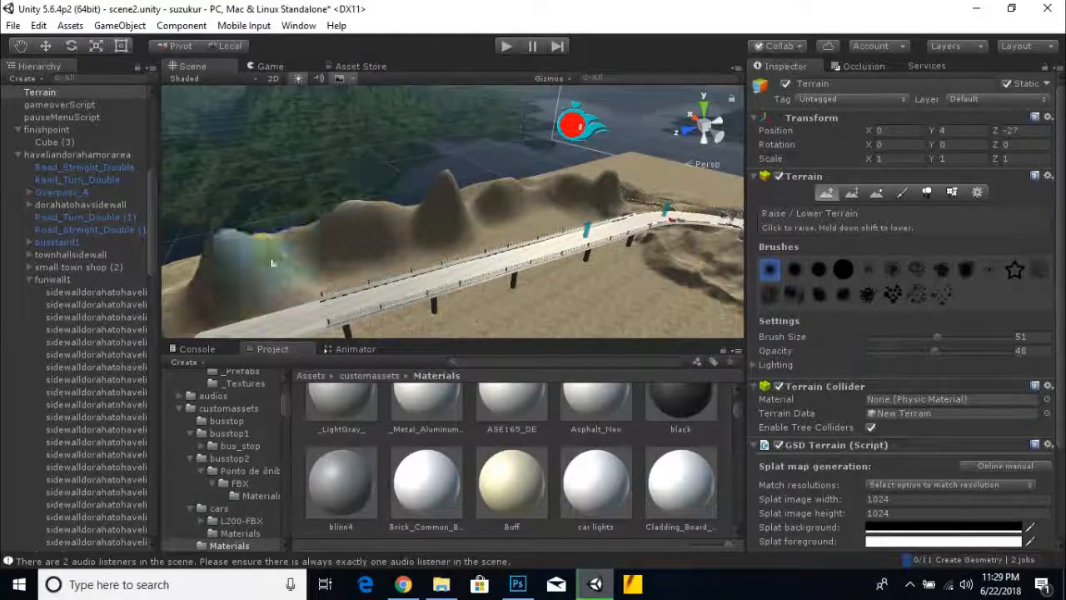
# Step: Extend the hills around the end of the bridge and along the terrain's opposite edge at brush size 51 and opacity 48
pyautogui.moveTo(523, 191)
pyautogui.keyDown('alt'); pyautogui.mouseDown()
pyautogui.moveTo(463, 219)
pyautogui.moveTo(466, 330)
pyautogui.mouseUp(); pyautogui.keyUp('alt')
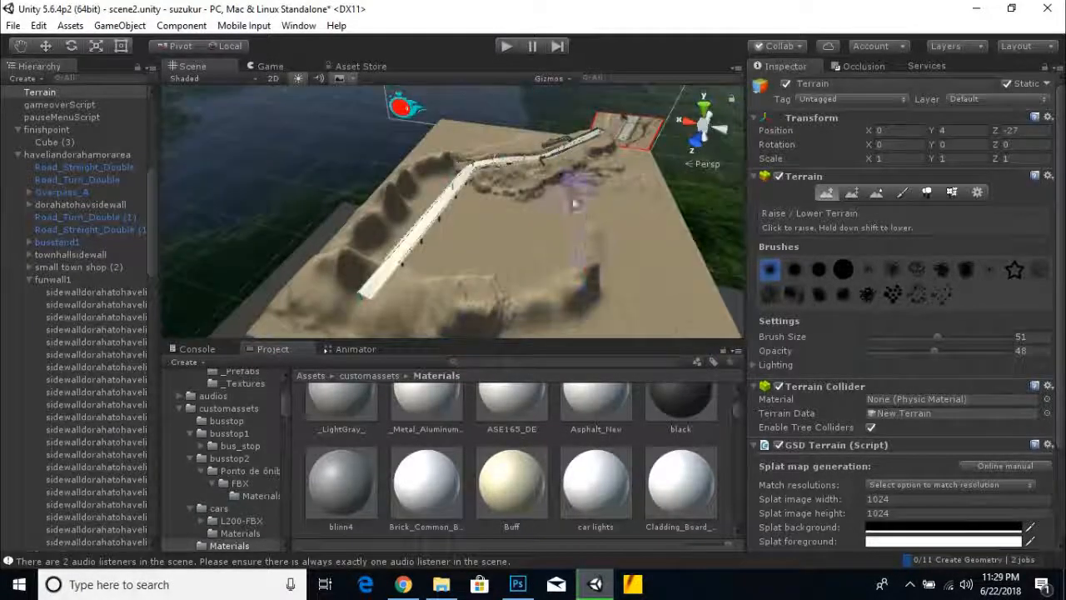
pyautogui.keyDown('alt'); pyautogui.moveTo(575, 203); pyautogui.dragTo(633, 193); pyautogui.keyUp('alt')
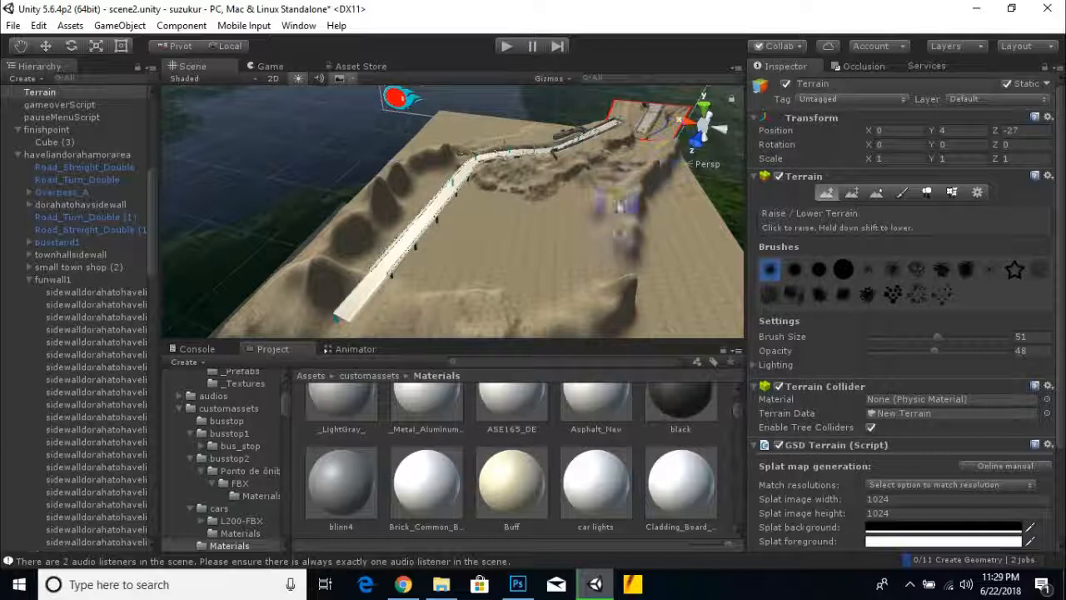
pyautogui.keyDown('alt'); pyautogui.moveTo(596, 306); pyautogui.dragTo(580, 265); pyautogui.keyUp('alt')
pyautogui.keyDown('alt'); pyautogui.moveTo(462, 243); pyautogui.dragTo(489, 224); pyautogui.keyUp('alt')
pyautogui.scroll(2, 393, 181)
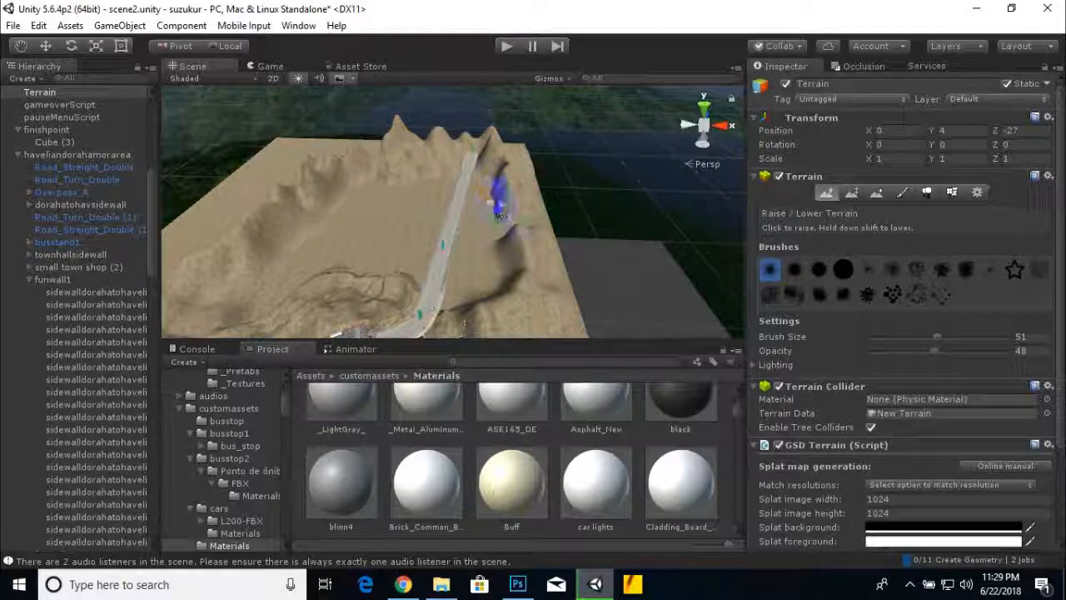
pyautogui.scroll(-3, 409, 203)
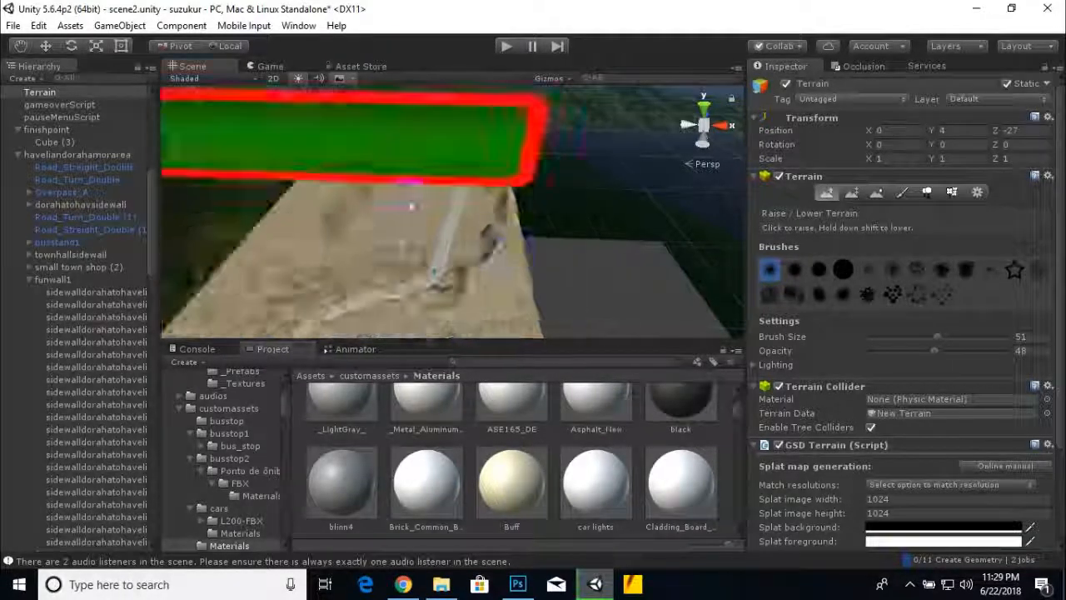
pyautogui.scroll(4, 412, 196)
pyautogui.moveTo(421, 158)
pyautogui.keyDown('alt'); pyautogui.mouseDown()
pyautogui.moveTo(570, 177)
pyautogui.moveTo(495, 210)
pyautogui.moveTo(488, 202)
pyautogui.mouseUp(); pyautogui.keyUp('alt')
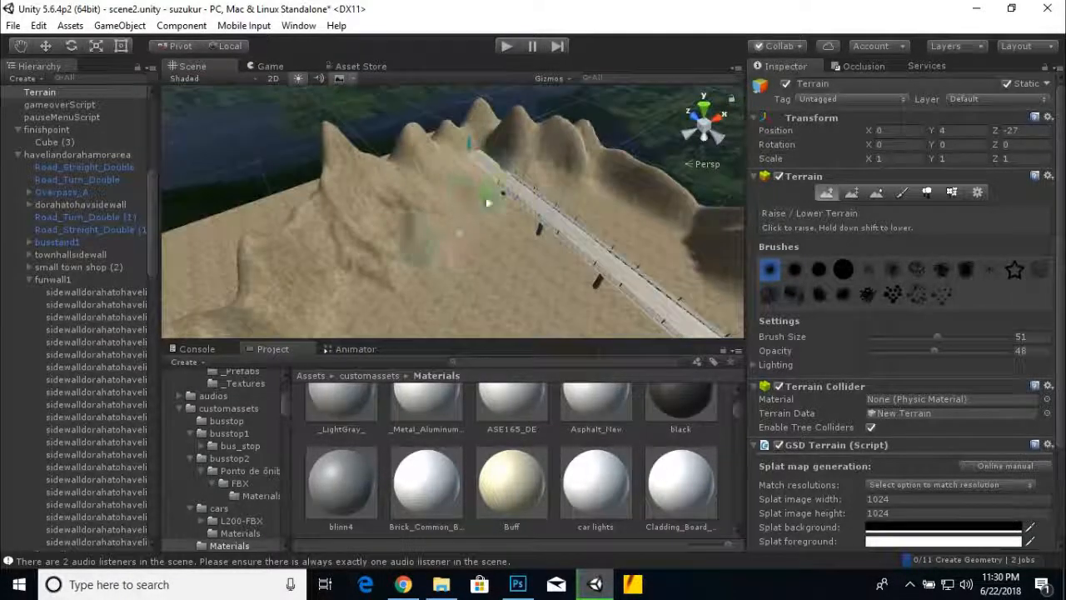
pyautogui.moveTo(416, 236)
pyautogui.keyDown('alt'); pyautogui.mouseDown()
pyautogui.moveTo(505, 171)
pyautogui.moveTo(541, 200)
pyautogui.moveTo(595, 218)
pyautogui.mouseUp(); pyautogui.keyUp('alt')
# Step: Reshape the rocky ground beside the road bend with solid round and irregular brushes at size 51 and opacity 3
pyautogui.click(901, 273)
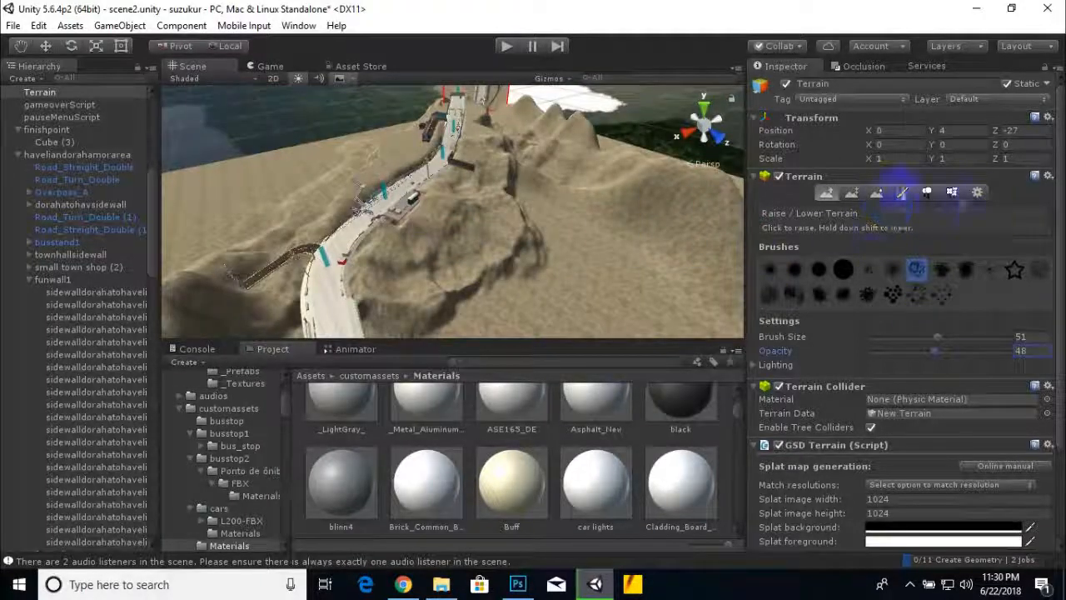
pyautogui.keyDown('alt'); pyautogui.moveTo(328, 259); pyautogui.dragTo(553, 204); pyautogui.keyUp('alt')
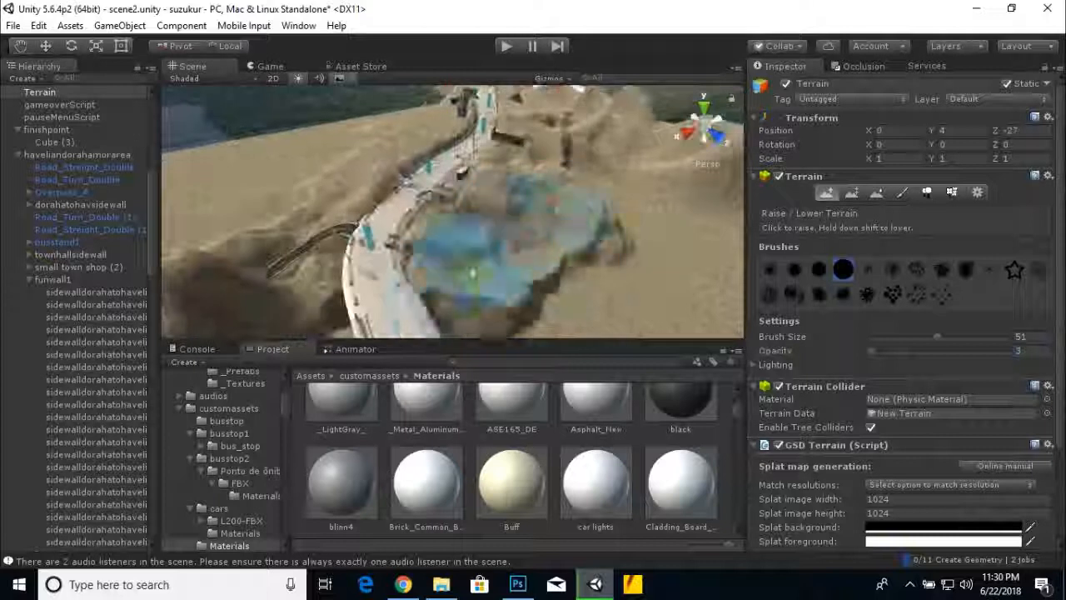
pyautogui.click(922, 273)
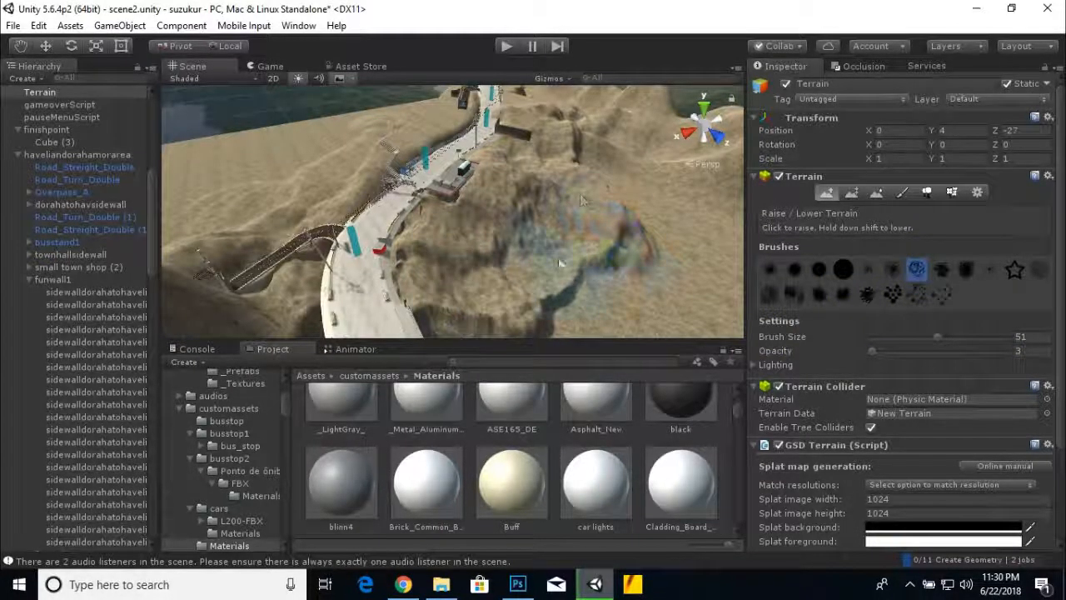
# Step: Roughen the hills beside the bridge using the irregular brush at size 51 and opacity 3
pyautogui.moveTo(229, 329); pyautogui.dragTo(358, 251, button='middle')
pyautogui.moveTo(362, 158)
pyautogui.keyDown('alt'); pyautogui.mouseDown()
pyautogui.moveTo(518, 148)
pyautogui.moveTo(516, 185)
pyautogui.moveTo(514, 148)
pyautogui.mouseUp(); pyautogui.keyUp('alt')
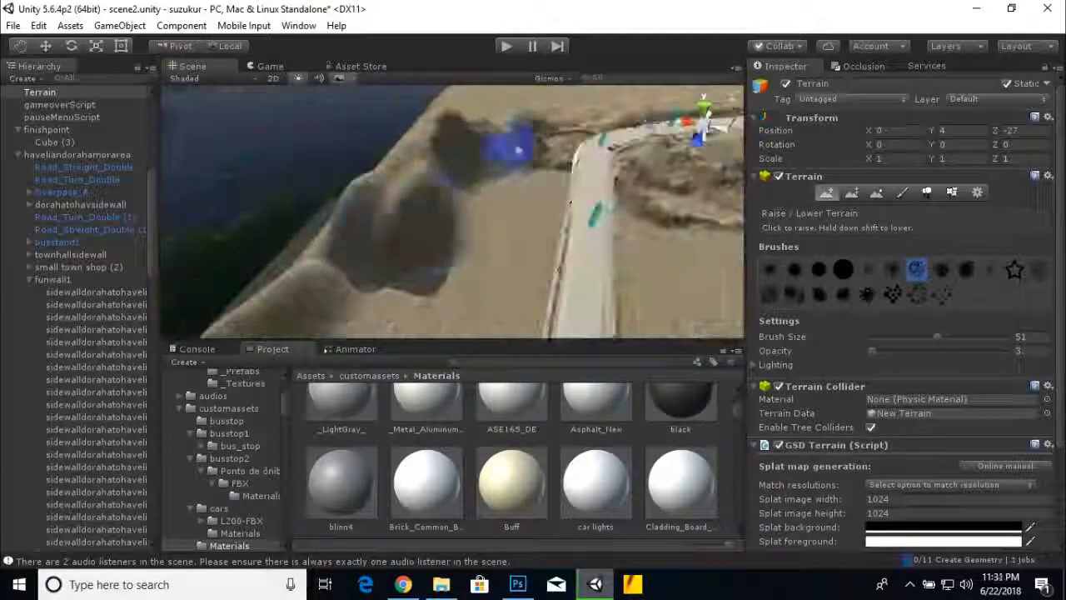
pyautogui.scroll(-4, 425, 233)
pyautogui.moveTo(375, 209)
pyautogui.mouseDown()
pyautogui.moveTo(337, 300)
pyautogui.moveTo(612, 291)
pyautogui.moveTo(676, 158)
pyautogui.mouseUp()
# Step: Touch up the terrain at the road bend with the solid round brush at size 15 and opacity 3
pyautogui.scroll(8, 553, 255)
pyautogui.moveTo(468, 258)
pyautogui.keyDown('alt'); pyautogui.mouseDown()
pyautogui.moveTo(574, 195)
pyautogui.moveTo(814, 119)
pyautogui.moveTo(828, 68)
pyautogui.moveTo(641, 199)
pyautogui.moveTo(516, 208)
pyautogui.moveTo(392, 134)
pyautogui.moveTo(454, 195)
pyautogui.moveTo(475, 166)
pyautogui.mouseUp(); pyautogui.keyUp('alt')
pyautogui.click(844, 269)
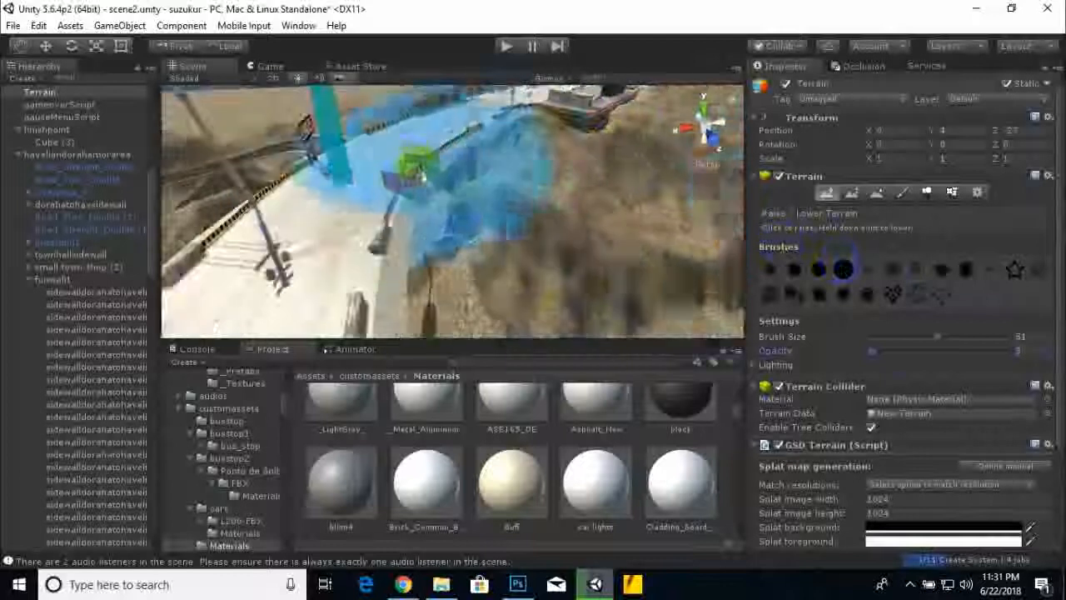
pyautogui.moveTo(938, 336); pyautogui.dragTo(888, 337)
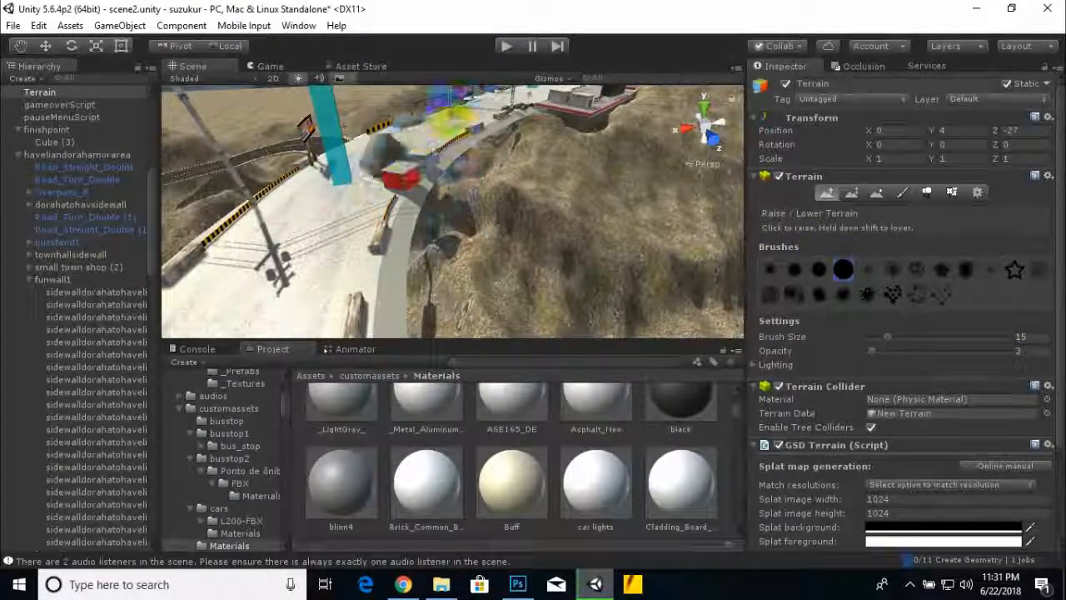
pyautogui.keyDown('alt'); pyautogui.moveTo(371, 245); pyautogui.dragTo(425, 212); pyautogui.keyUp('alt')
pyautogui.keyDown('alt'); pyautogui.moveTo(371, 216); pyautogui.dragTo(816, 243, button='right'); pyautogui.keyUp('alt')
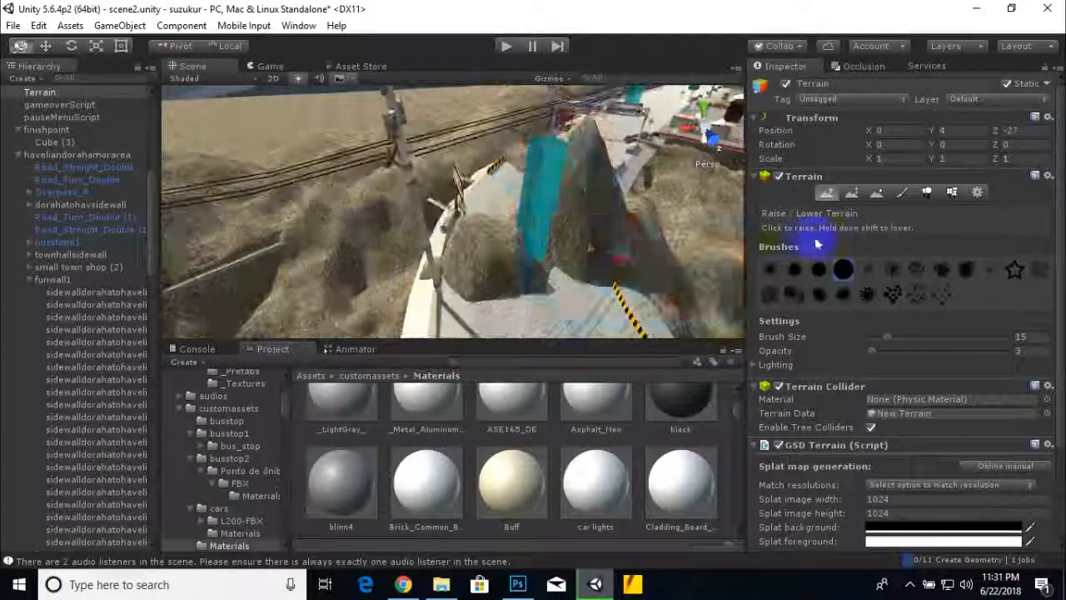
pyautogui.keyDown('alt'); pyautogui.moveTo(555, 183); pyautogui.dragTo(522, 165); pyautogui.keyUp('alt')
pyautogui.keyDown('alt'); pyautogui.moveTo(446, 208); pyautogui.dragTo(492, 305); pyautogui.keyUp('alt')
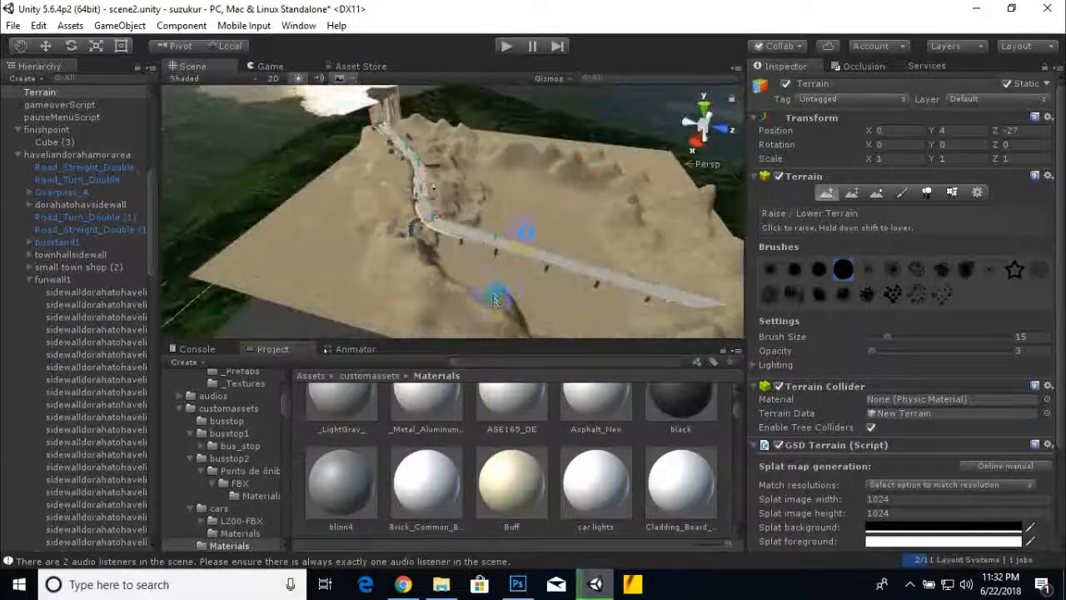
# Step: Open the Water folder inside Standard Assets > Environment in the project assets
pyautogui.click(311, 375)
pyautogui.doubleClick(670, 416)
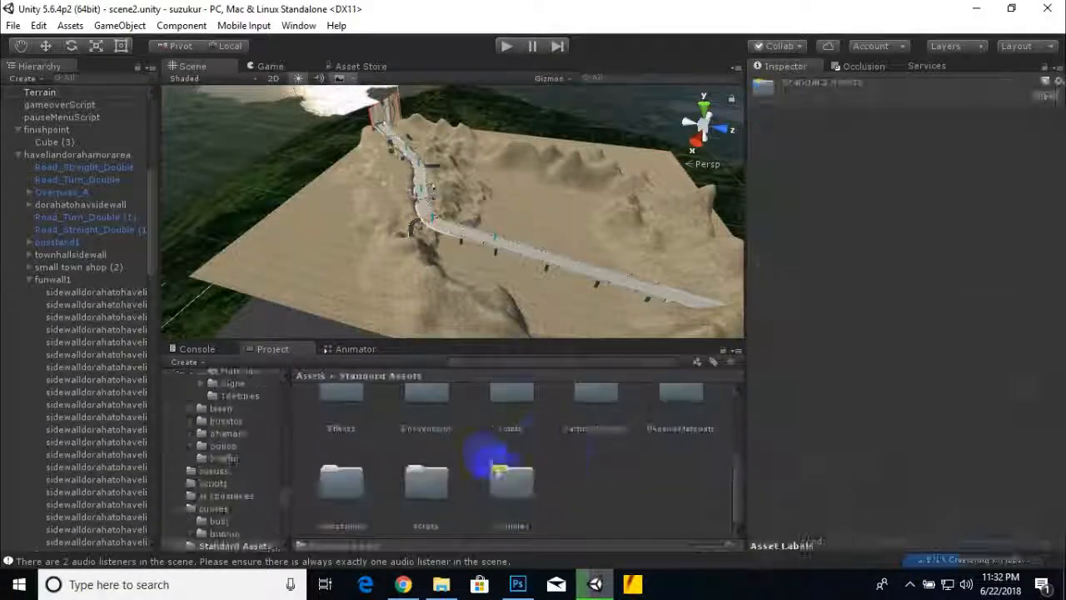
pyautogui.doubleClick(424, 418)
pyautogui.doubleClick(498, 442)
# Step: Try the WaterProDaytime prefab on the ground beside the bridge and delete it
pyautogui.doubleClick(428, 429)
pyautogui.doubleClick(508, 428)
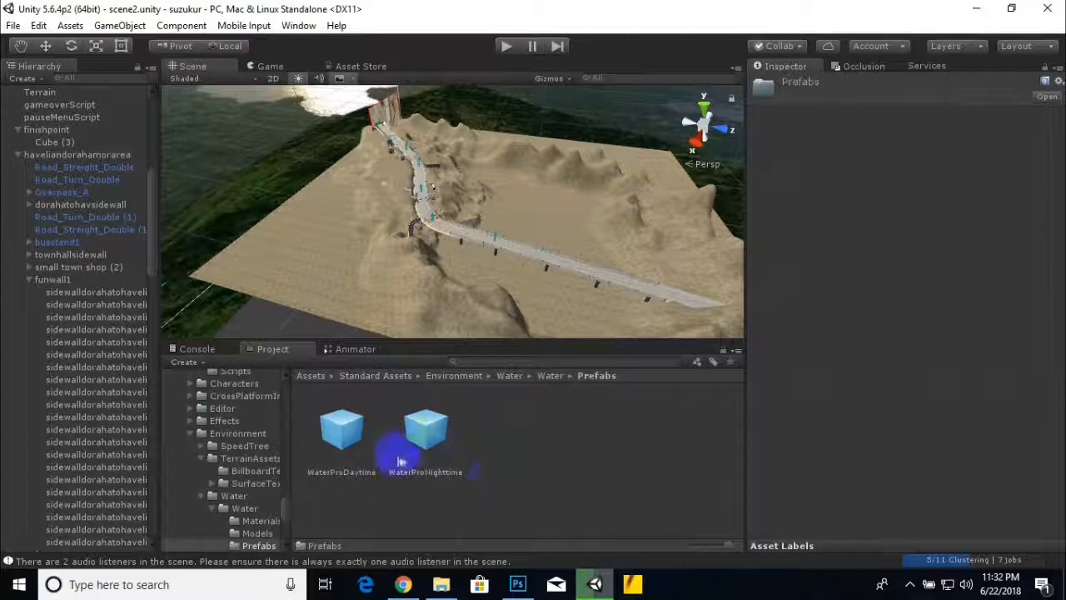
pyautogui.moveTo(542, 234); pyautogui.dragTo(542, 235)
pyautogui.scroll(5, 533, 237)
pyautogui.keyDown('alt'); pyautogui.moveTo(374, 269); pyautogui.dragTo(427, 306); pyautogui.keyUp('alt')
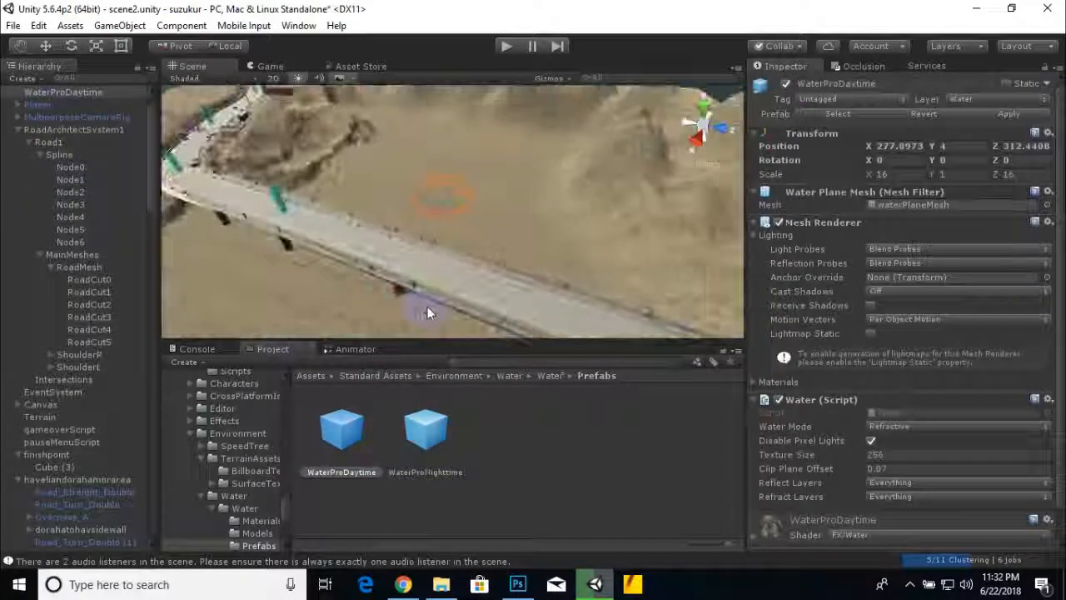
pyautogui.press('Delete')
# Step: Open the Prefabs folder of Water4 in the Environment water assets
pyautogui.click(550, 376)
pyautogui.click(510, 376)
pyautogui.click(418, 439)
pyautogui.doubleClick(418, 441)
pyautogui.doubleClick(510, 429)
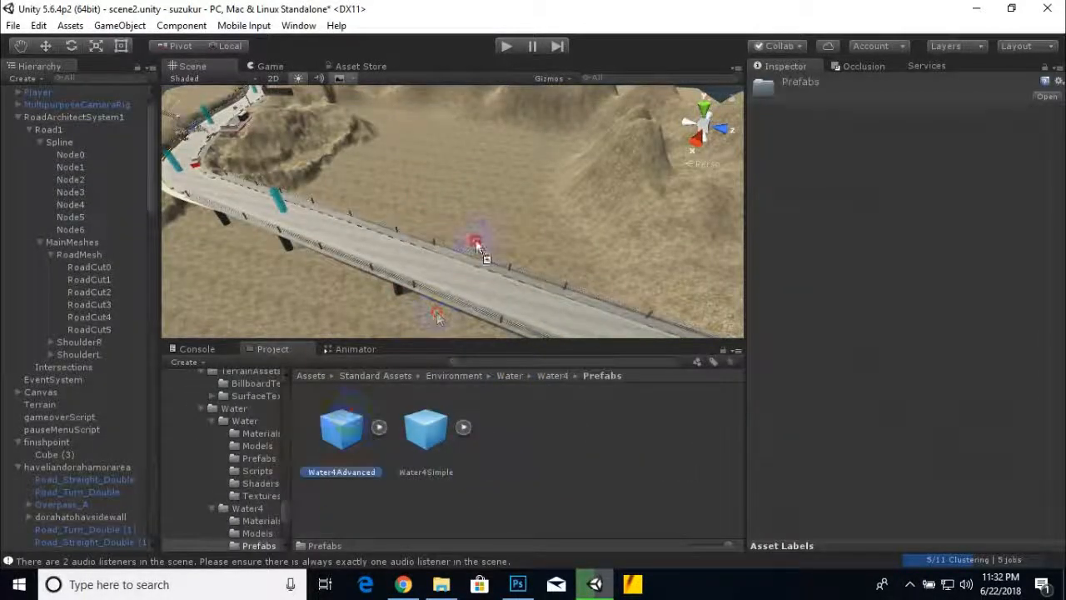
# Step: Try the Water4Advanced prefab beside the bridge and delete it
pyautogui.moveTo(477, 243); pyautogui.dragTo(476, 212)
pyautogui.scroll(-5, 415, 300)
pyautogui.press('Delete')
# Step: Place the Water4Simple prefab in the basin beside the bridge and set its height to about Y 22.3
pyautogui.moveTo(440, 448); pyautogui.dragTo(490, 227)
pyautogui.click(47, 47)
pyautogui.moveTo(488, 121); pyautogui.dragTo(490, 102)
pyautogui.scroll(5, 490, 183)
pyautogui.moveTo(490, 184); pyautogui.dragTo(533, 225, button='right')
pyautogui.moveTo(504, 117); pyautogui.dragTo(506, 202)
pyautogui.moveTo(466, 208); pyautogui.dragTo(438, 233, button='right')
# Step: Scale Water4Simple uniformly to about 1.71 and nest it in the group that holds the Cylinder objects
pyautogui.click(98, 47)
pyautogui.moveTo(498, 179); pyautogui.dragTo(576, 230)
pyautogui.scroll(2, 84, 143)
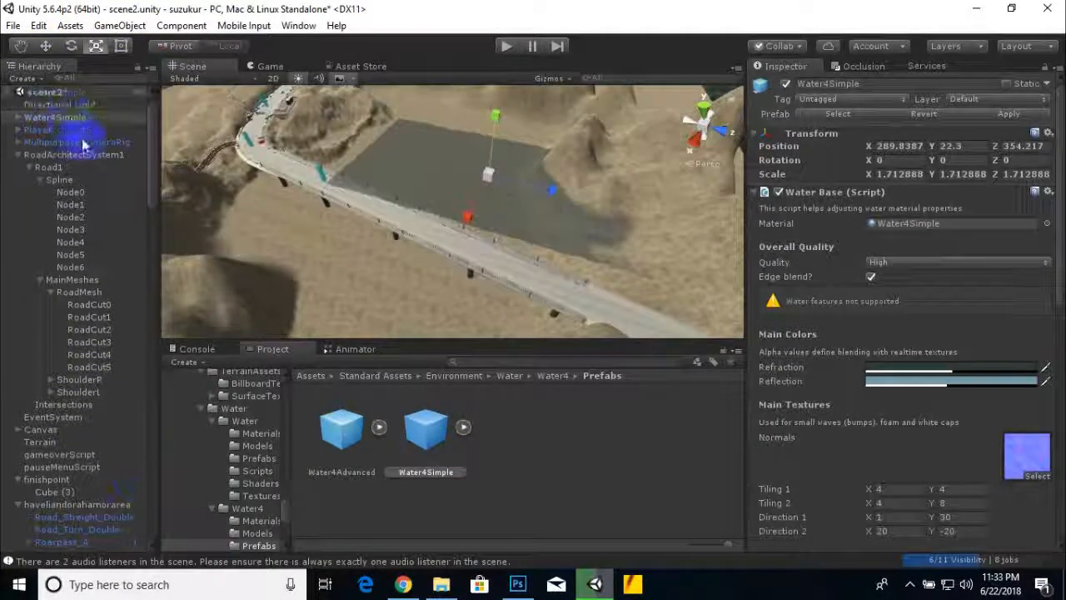
pyautogui.moveTo(84, 127); pyautogui.dragTo(60, 273)
# Step: Enlarge Water4Simple to a scale of about 5.67 in X and 2.75 in Y and Z so it spans the basin
pyautogui.moveTo(494, 187); pyautogui.dragTo(533, 171)
pyautogui.moveTo(467, 218); pyautogui.dragTo(421, 235)
pyautogui.scroll(-5, 452, 253)
pyautogui.moveTo(422, 236); pyautogui.dragTo(448, 244, button='middle')
pyautogui.keyDown('alt'); pyautogui.moveTo(447, 244); pyautogui.dragTo(522, 148); pyautogui.keyUp('alt')
pyautogui.moveTo(522, 148); pyautogui.dragTo(472, 182, button='middle')
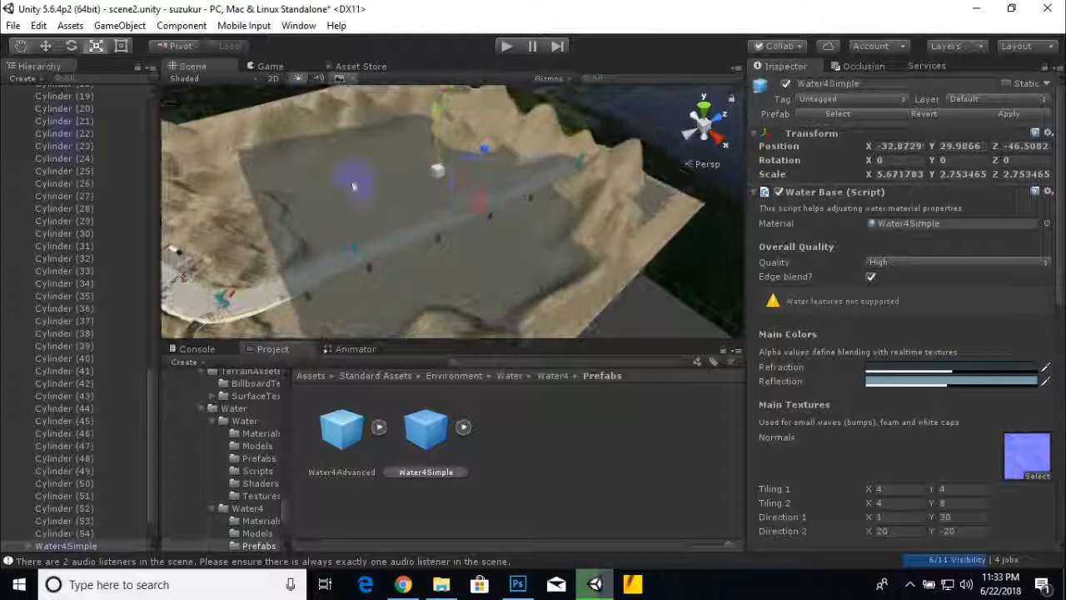
# Step: Shift the water plane along Z beneath the bridge and lower it into the basin between the hills
pyautogui.moveTo(473, 155); pyautogui.dragTo(445, 172)
pyautogui.keyDown('alt'); pyautogui.moveTo(447, 210); pyautogui.dragTo(423, 140); pyautogui.keyUp('alt')
pyautogui.moveTo(416, 109); pyautogui.dragTo(417, 128)
pyautogui.keyDown('alt'); pyautogui.moveTo(416, 133); pyautogui.dragTo(566, 269); pyautogui.keyUp('alt')
pyautogui.moveTo(516, 217); pyautogui.dragTo(560, 164, button='right')
# Step: Play-test the scene to check the new water, stop it, and select the water tile in the basin
pyautogui.hotkey('ctrl', 'p')
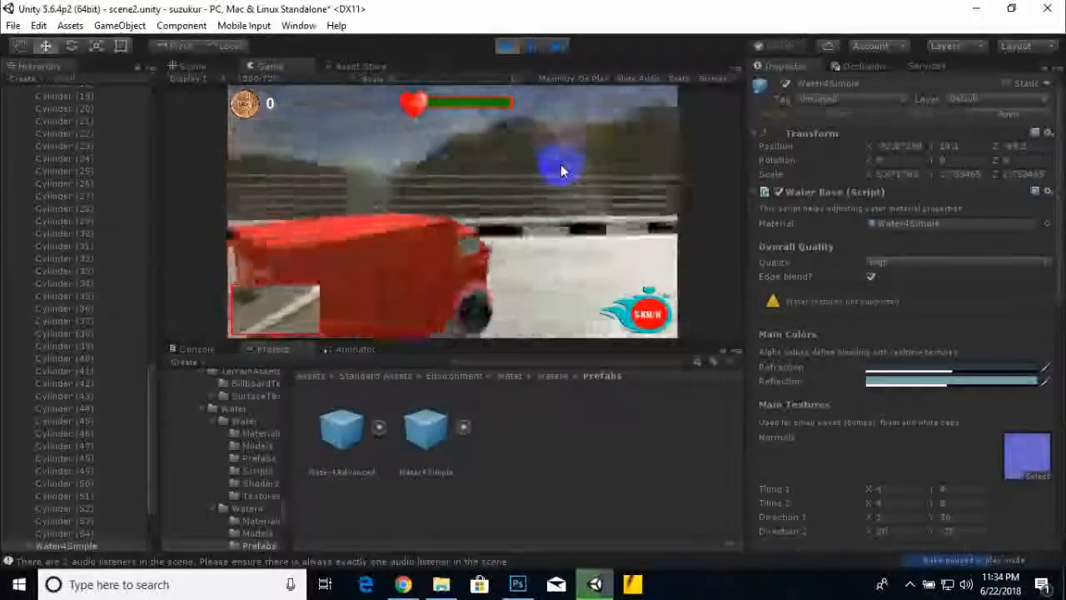
pyautogui.hotkey('ctrl', 'p')
pyautogui.moveTo(361, 207); pyautogui.dragTo(500, 250, button='right')
pyautogui.click(463, 274)
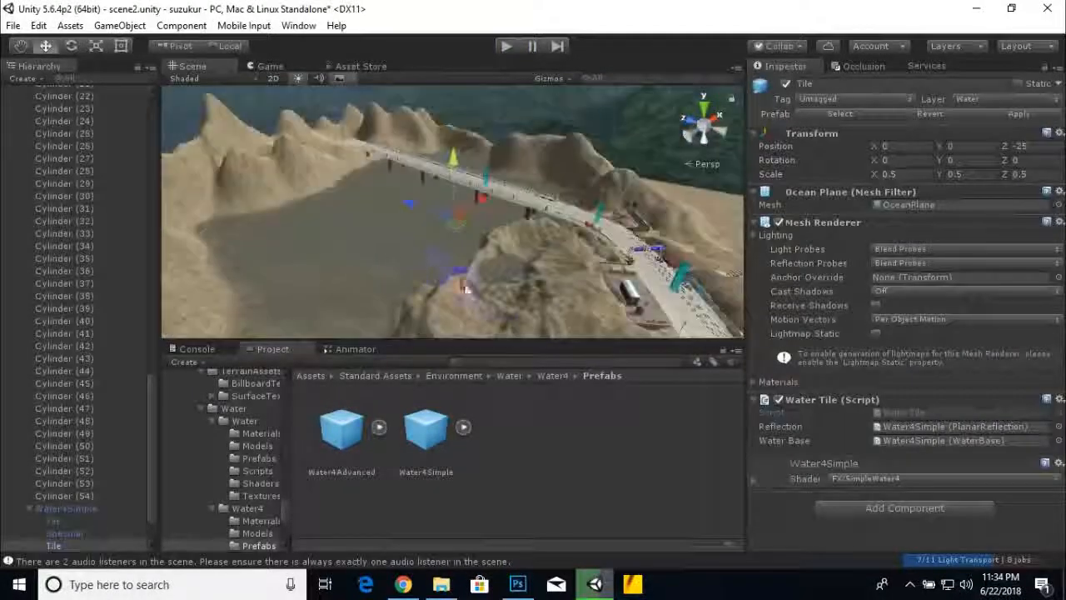
# Step: Select the terrain and sculpt a stroke across the basin floor with the Raise/Lower brush
pyautogui.click(525, 324)
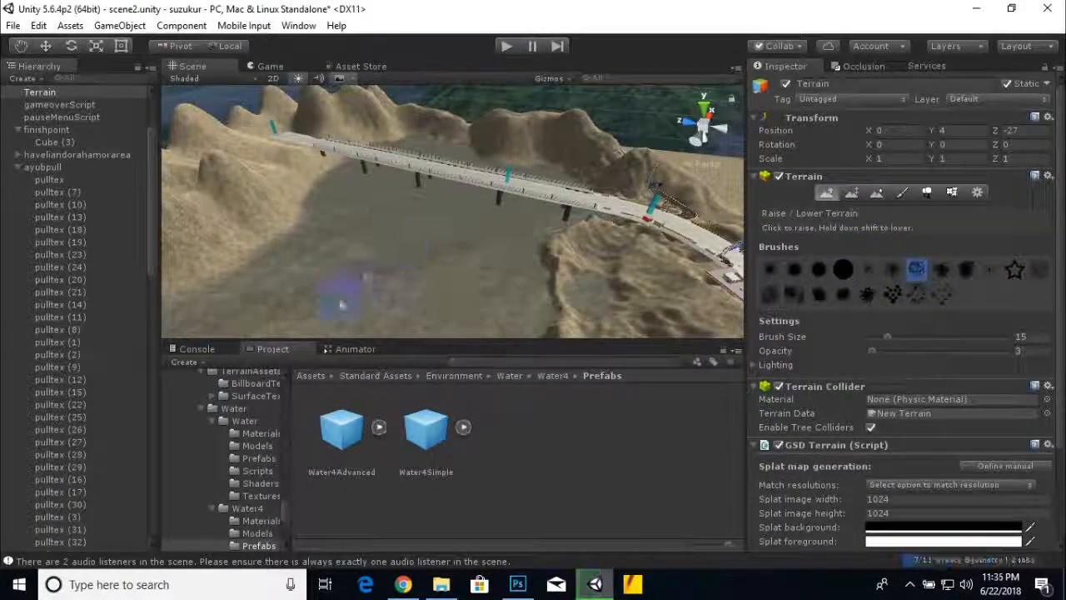
pyautogui.moveTo(341, 305); pyautogui.dragTo(473, 239, button='right')
pyautogui.moveTo(416, 260); pyautogui.dragTo(526, 177)
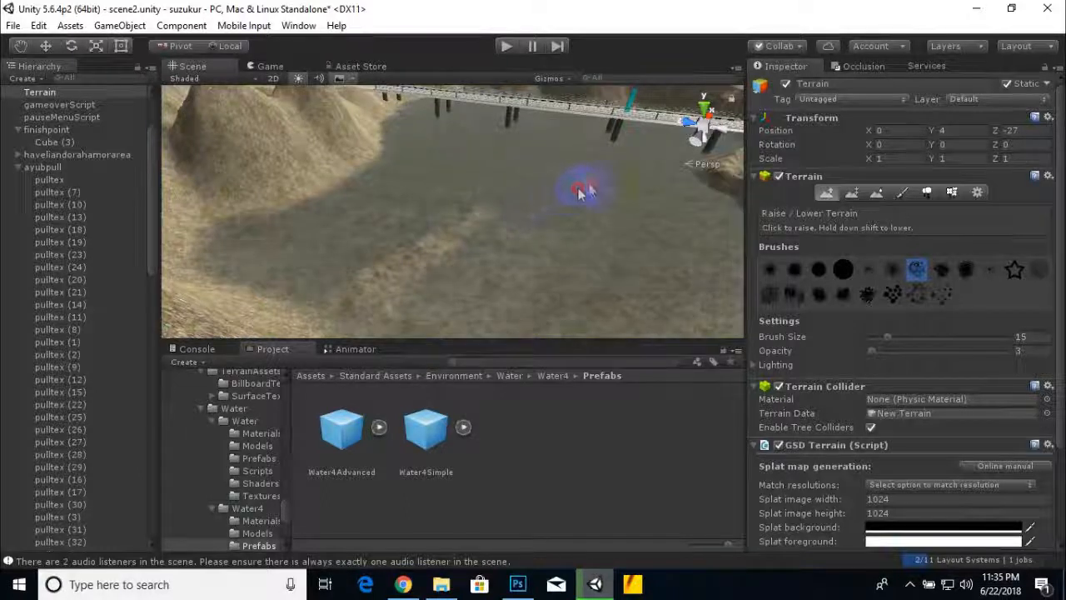
pyautogui.moveTo(563, 202); pyautogui.dragTo(468, 231, button='right')
pyautogui.moveTo(449, 277)
pyautogui.mouseDown(button='right')
pyautogui.moveTo(369, 344)
pyautogui.moveTo(366, 212)
pyautogui.mouseUp(button='right')
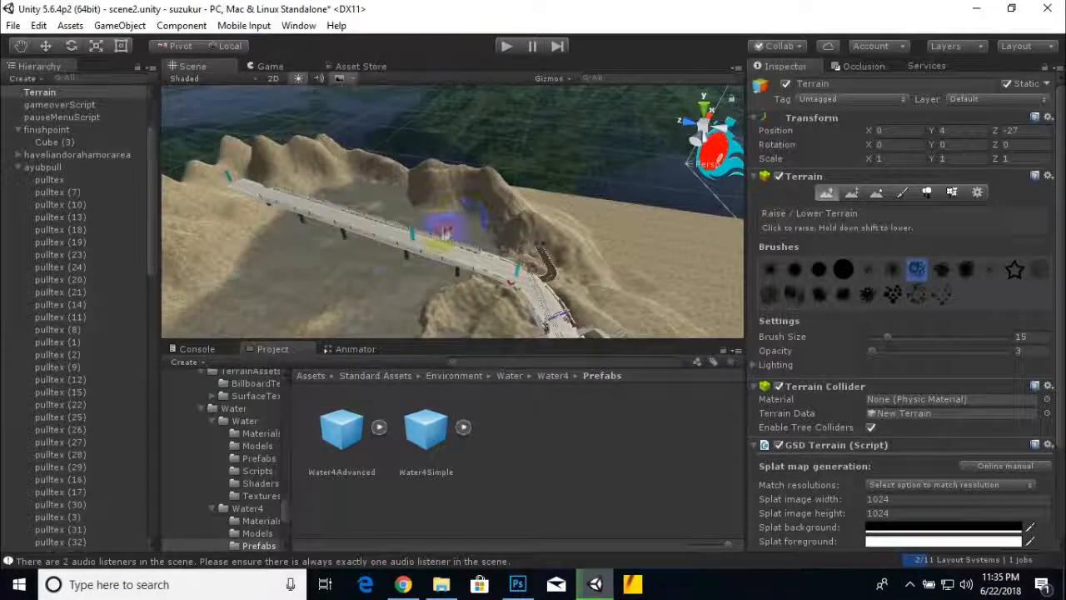
pyautogui.moveTo(302, 275); pyautogui.dragTo(385, 301, button='right')
# Step: Show the project's root Assets folder, switch to Chrome and search Google Images for "mountains texture"
pyautogui.click(311, 375)
pyautogui.click(402, 584)
pyautogui.click(171, 11)
pyautogui.write('mountains texture')
pyautogui.press('Return')
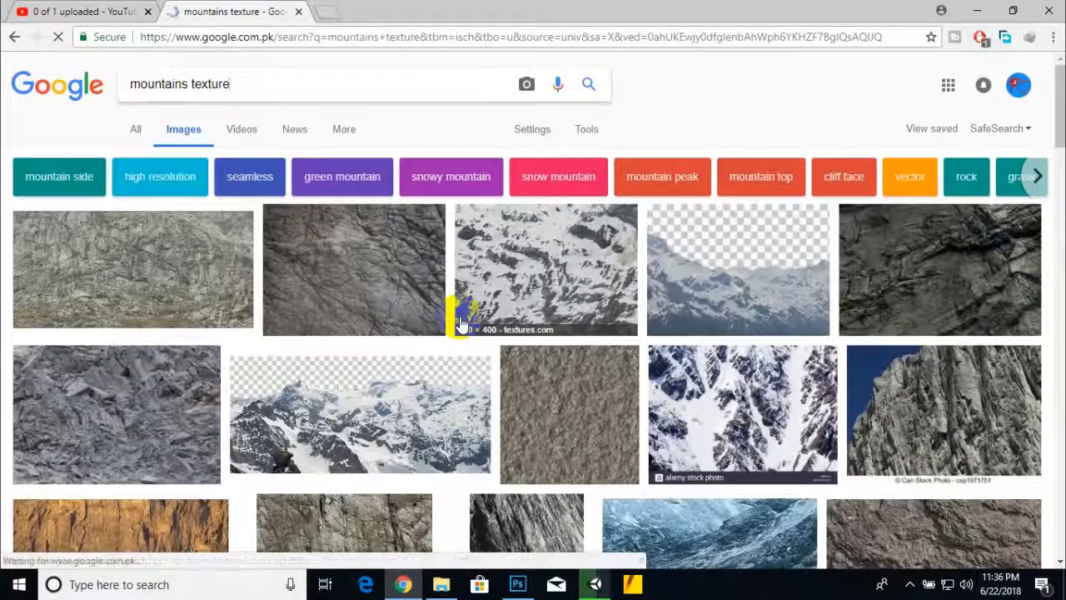
# Step: Browse the mountain texture image results and examine the Mountain Rock Texture preview in its own tab
pyautogui.middleClick(352, 362)
pyautogui.scroll(-5, 352, 361)
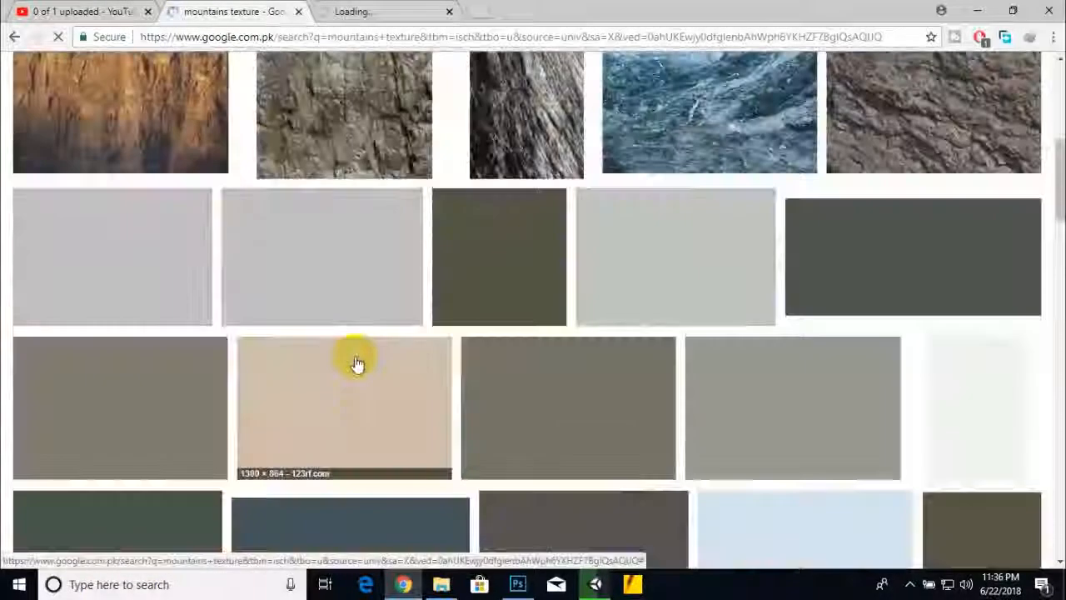
pyautogui.scroll(-7, 357, 363)
pyautogui.scroll(9, 357, 361)
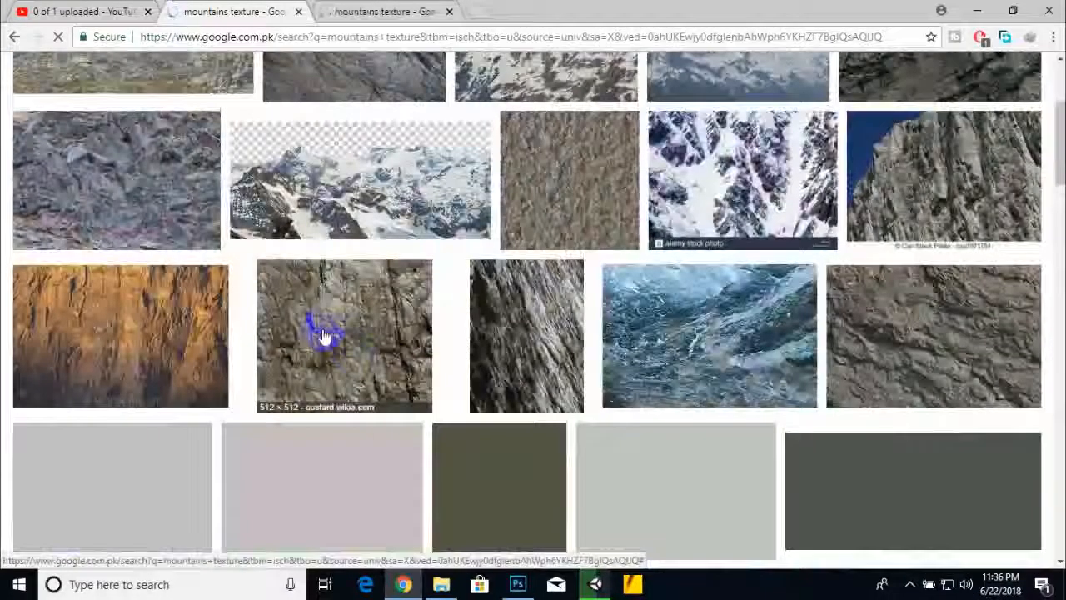
pyautogui.scroll(-5, 361, 351)
pyautogui.click(899, 416)
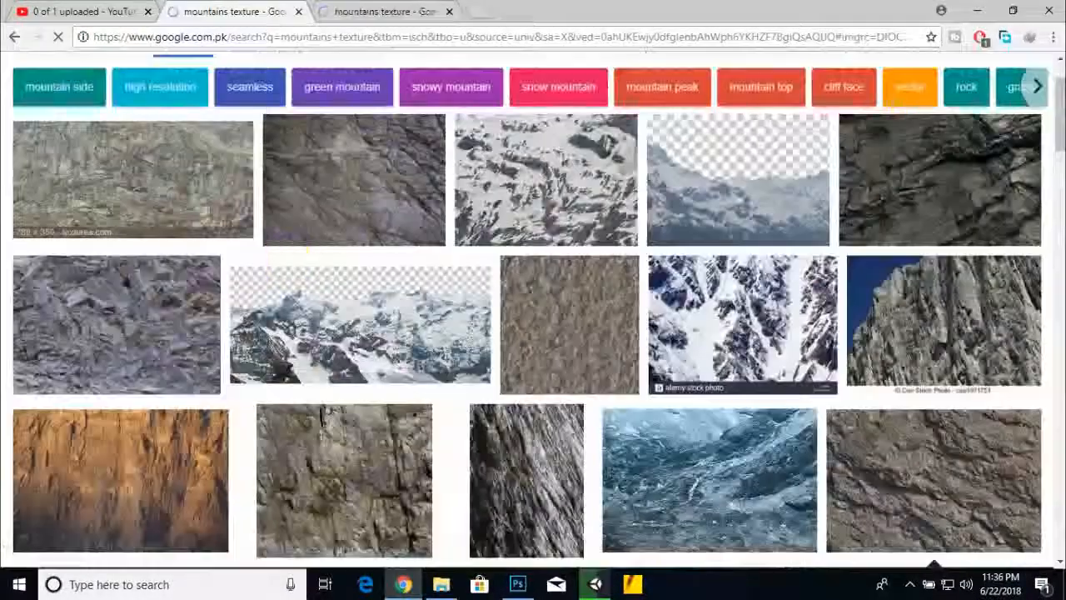
pyautogui.click(367, 11)
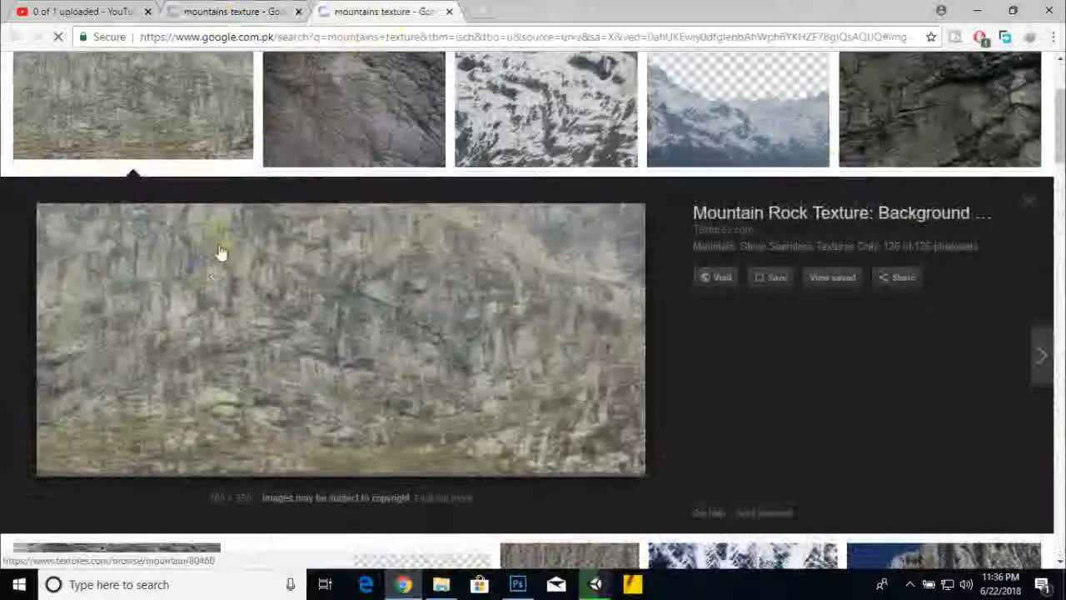
pyautogui.scroll(-7, 309, 278)
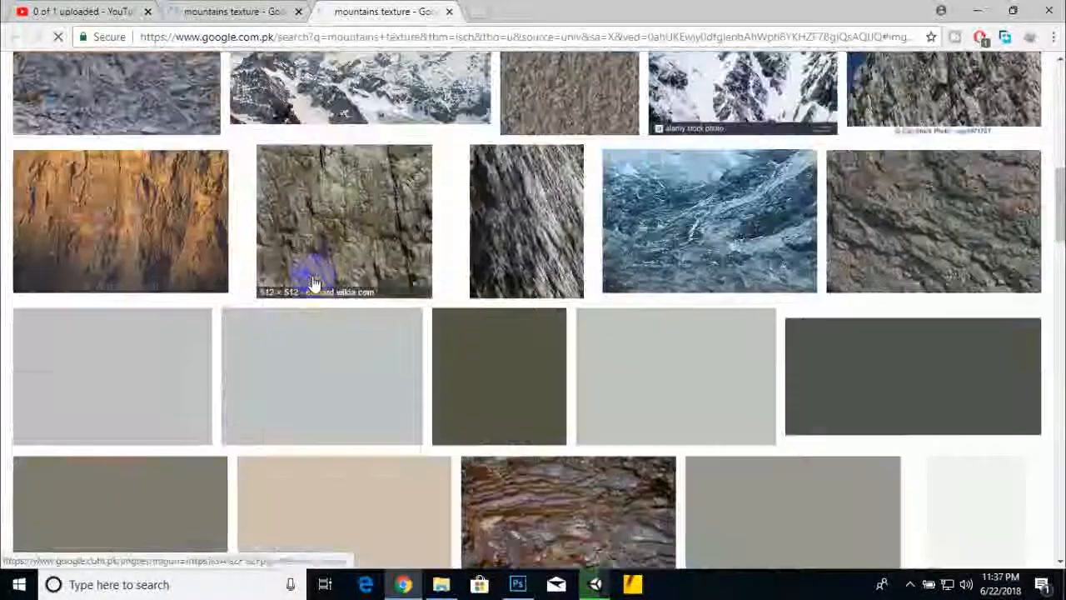
pyautogui.scroll(-3, 311, 281)
pyautogui.scroll(8, 375, 284)
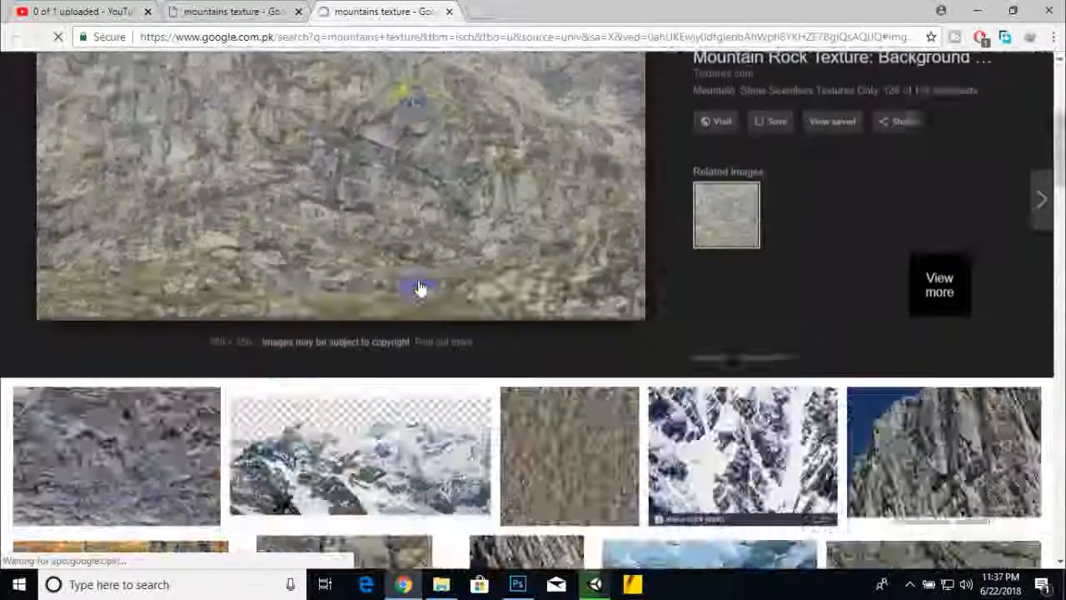
# Step: Return to Unity and open the SurfaceTextures folder inside Standard Assets > Environment > TerrainAssets
pyautogui.click(605, 576)
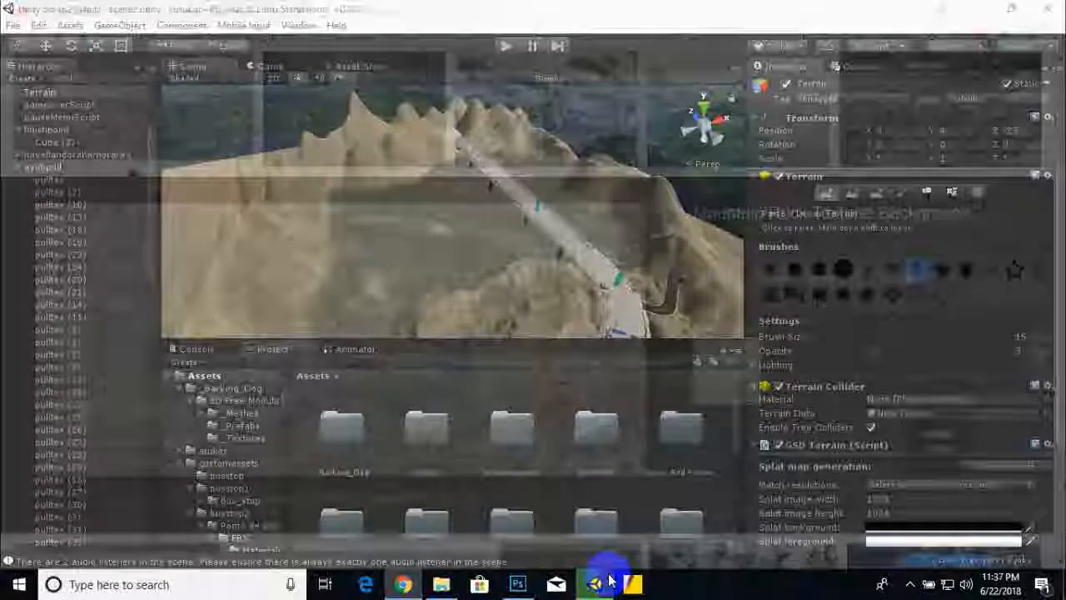
pyautogui.click(452, 398)
pyautogui.scroll(-5, 452, 397)
pyautogui.scroll(1, 614, 514)
pyautogui.doubleClick(673, 441)
pyautogui.doubleClick(440, 422)
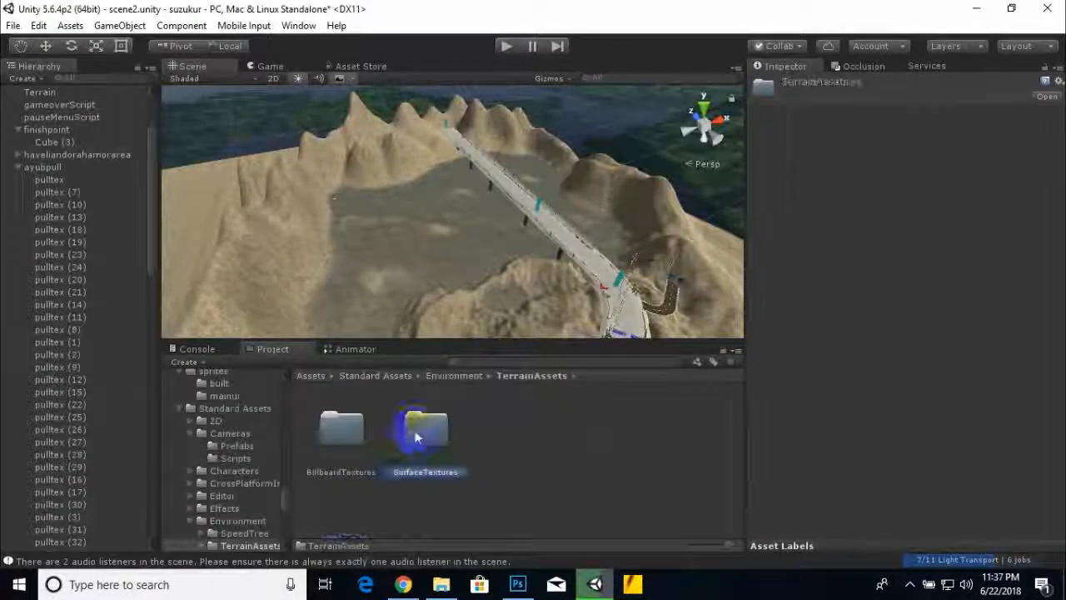
pyautogui.doubleClick(416, 438)
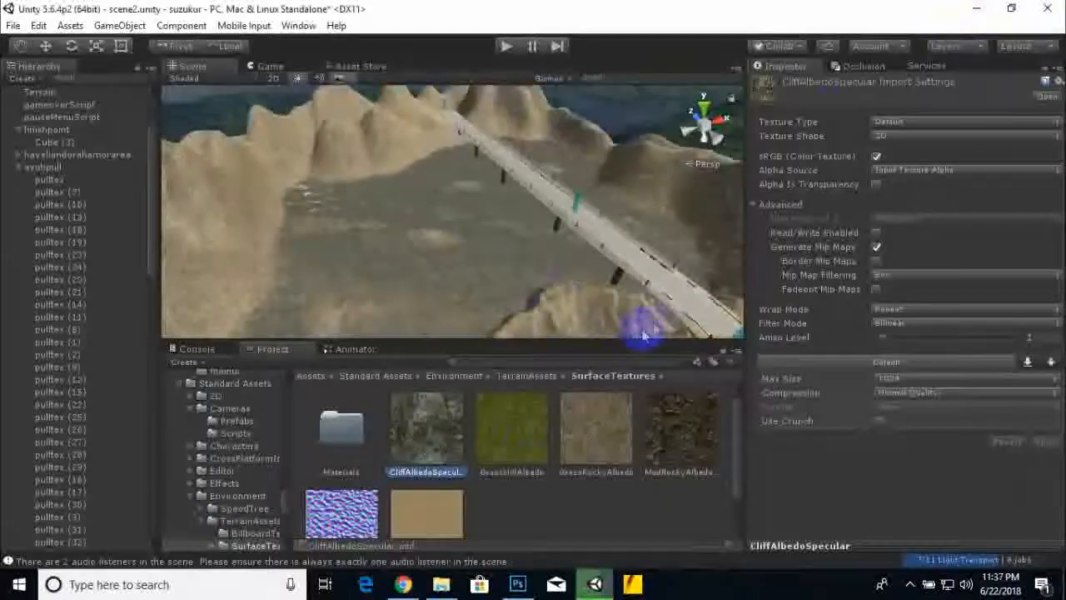
# Step: Add CliffAlbedoSpecular as a second paint texture on the terrain
pyautogui.click(638, 326)
pyautogui.click(997, 398)
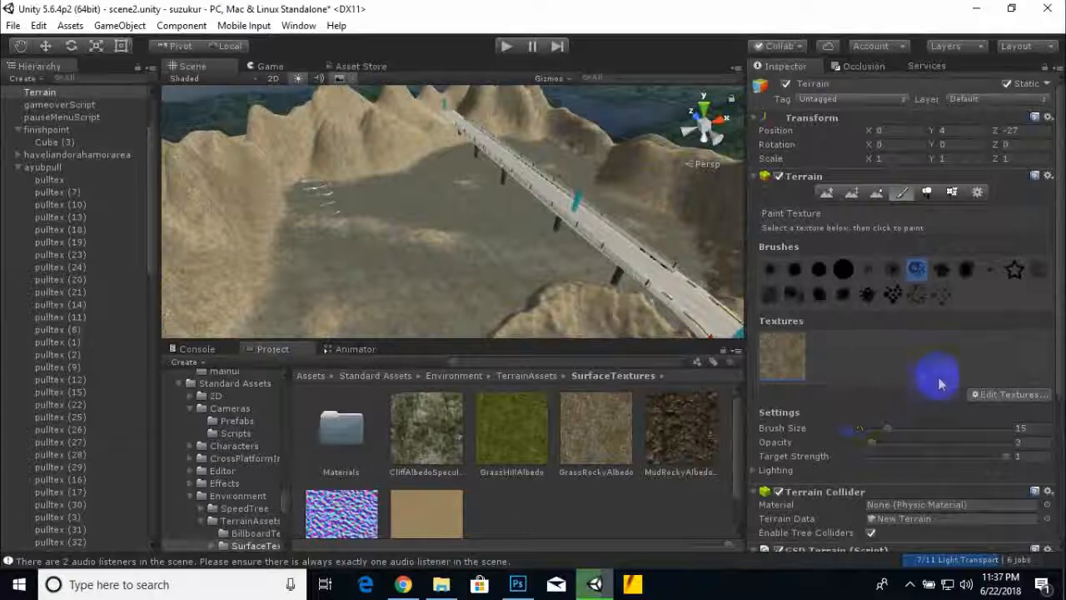
pyautogui.click(1008, 394)
pyautogui.click(966, 400)
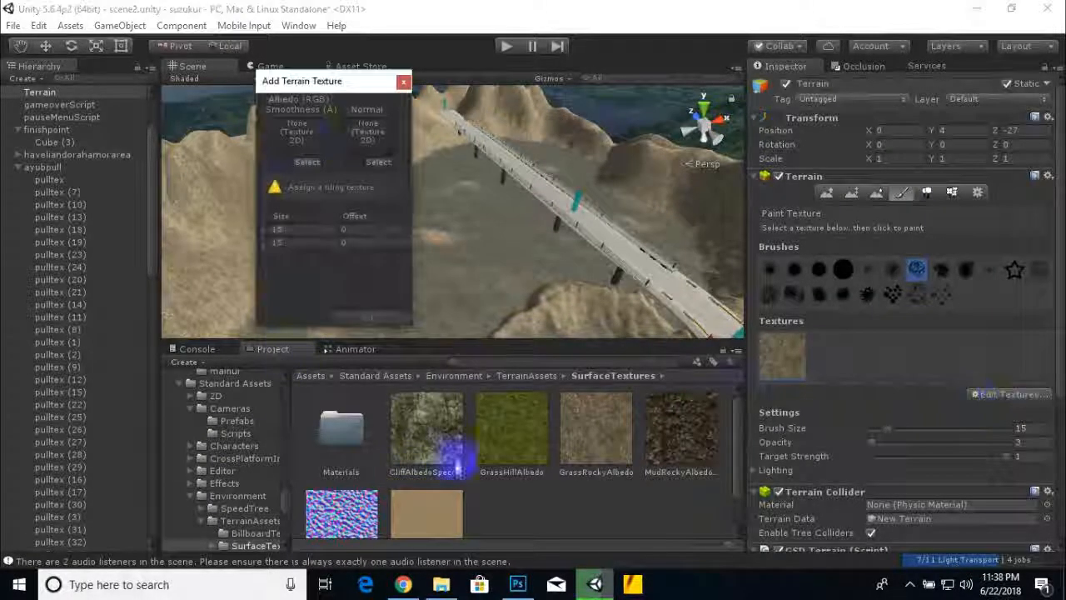
pyautogui.click(371, 315)
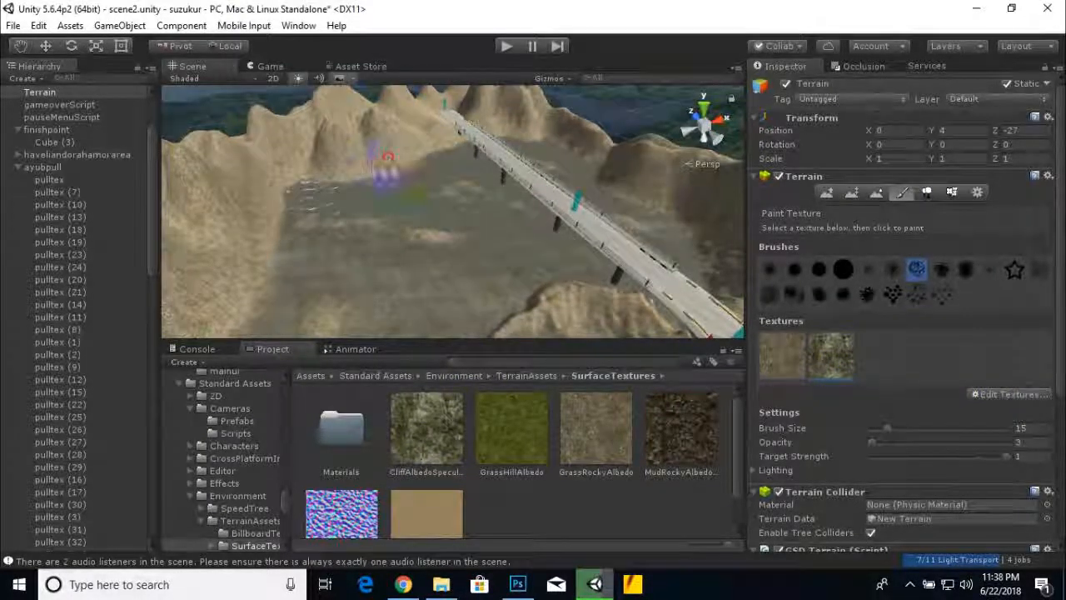
# Step: Paint the cliff texture over the hills on the open-basin side of the bridge, using brush size 48 and opacity 81
pyautogui.scroll(3, 384, 170)
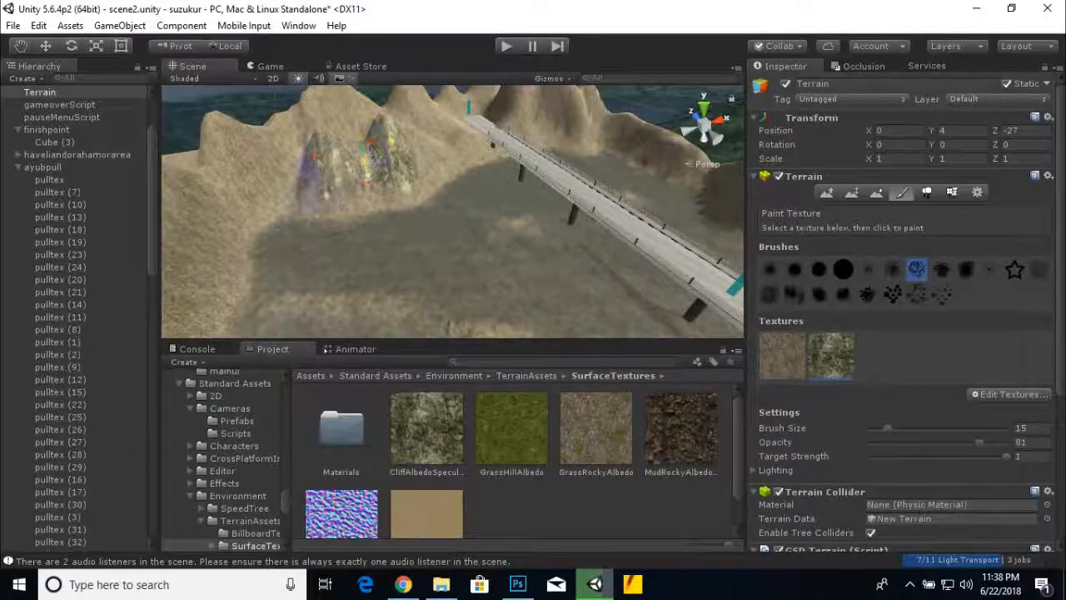
pyautogui.click(372, 150)
pyautogui.scroll(-3, 288, 141)
pyautogui.click(242, 279)
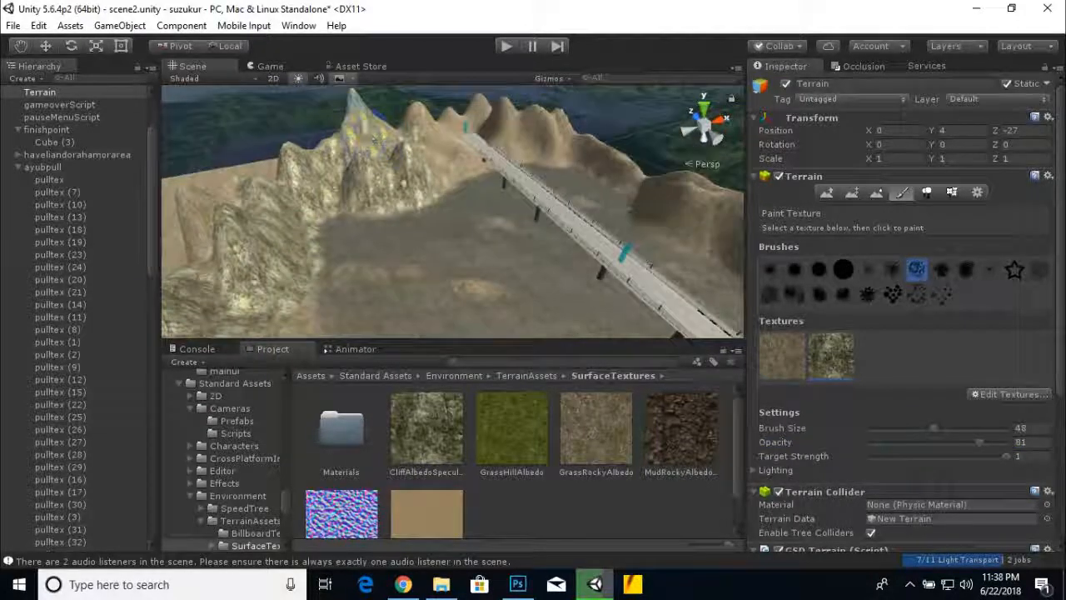
# Step: Paint the cliff texture over the hills behind the bridge's far end and along its opposite side
pyautogui.moveTo(622, 189); pyautogui.dragTo(500, 200, button='middle')
pyautogui.moveTo(550, 208); pyautogui.dragTo(521, 279)
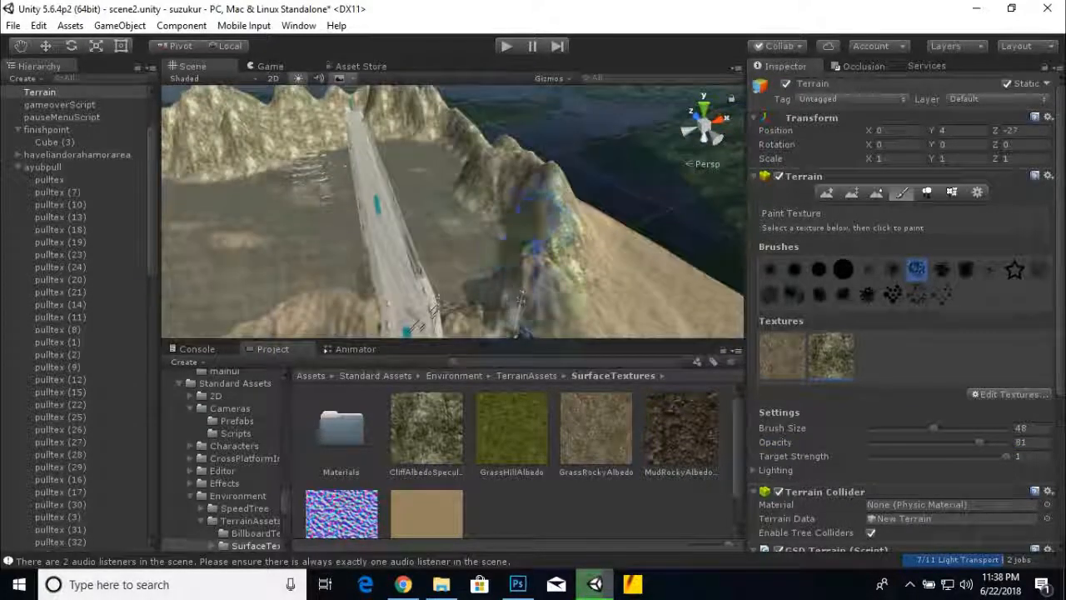
pyautogui.scroll(-3, 533, 250)
pyautogui.click(620, 220)
pyautogui.moveTo(417, 225); pyautogui.dragTo(624, 229, button='middle')
pyautogui.moveTo(381, 238); pyautogui.dragTo(398, 209)
pyautogui.scroll(-3, 516, 281)
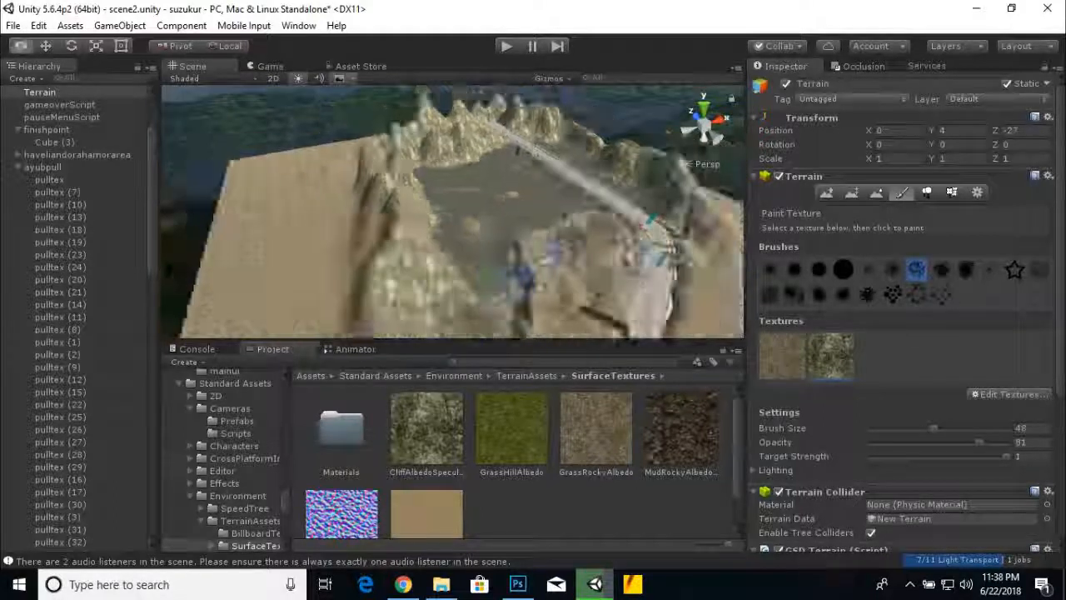
# Step: Extend the cliff texture along the outer hill ridge toward the start of the road
pyautogui.keyDown('alt'); pyautogui.moveTo(516, 281); pyautogui.dragTo(321, 238); pyautogui.keyUp('alt')
pyautogui.click(300, 231)
pyautogui.scroll(-4, 299, 232)
pyautogui.moveTo(300, 231); pyautogui.dragTo(376, 227, button='middle')
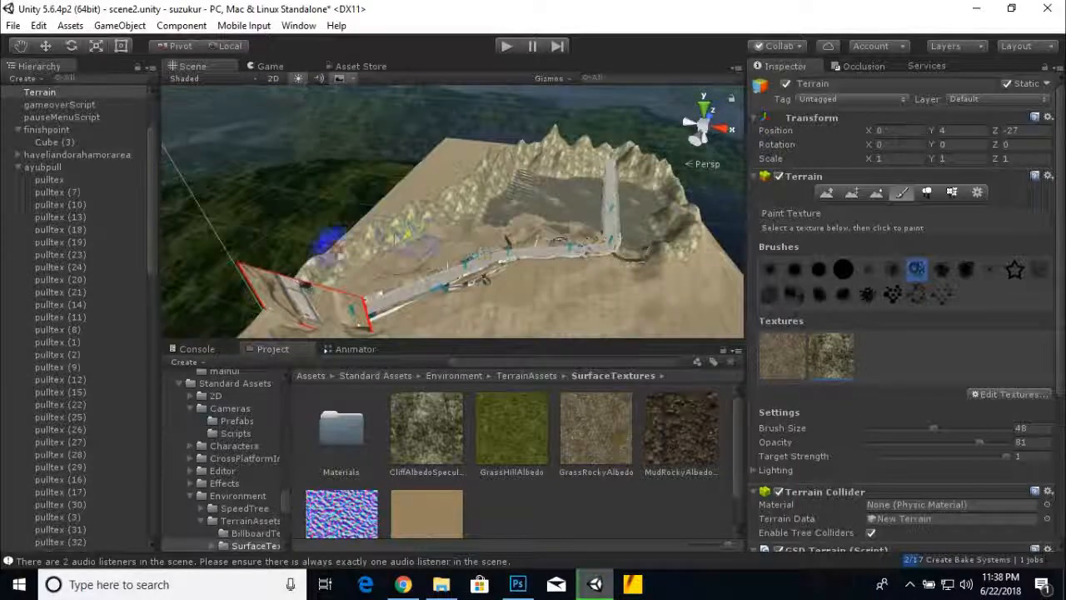
# Step: Raise a row of pointed hills along the terrain edge beside the road, using brush size 48 and opacity 81
pyautogui.keyDown('alt'); pyautogui.moveTo(397, 239); pyautogui.dragTo(667, 221); pyautogui.keyUp('alt')
pyautogui.moveTo(666, 222); pyautogui.dragTo(466, 249, button='middle')
pyautogui.scroll(2, 466, 250)
pyautogui.click(826, 192)
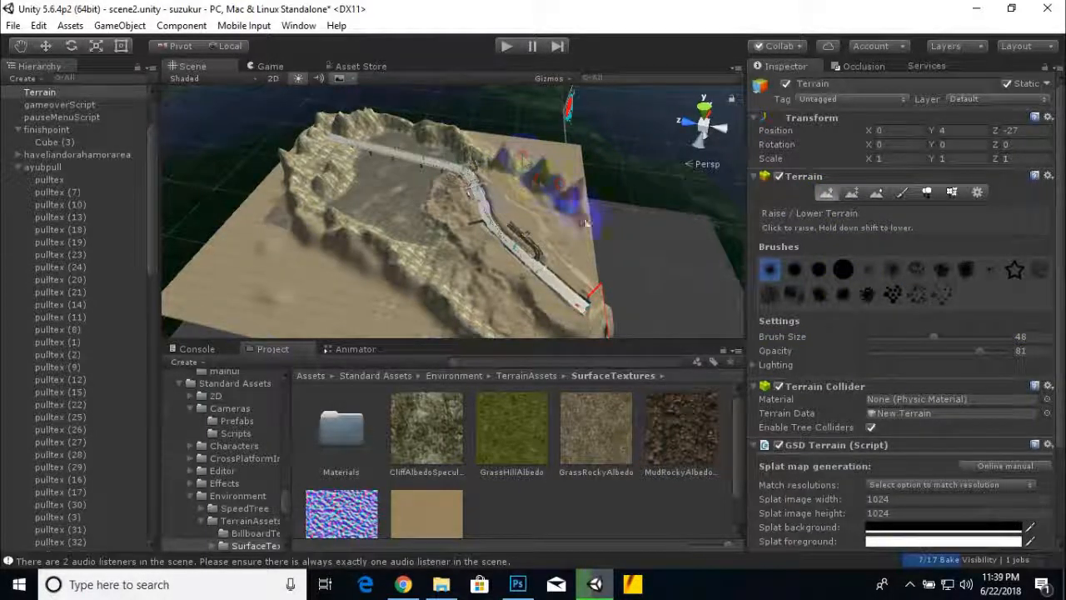
# Step: Add GrassHillAlbedo as a third paint texture on the terrain
pyautogui.click(902, 193)
pyautogui.click(1008, 394)
pyautogui.click(995, 409)
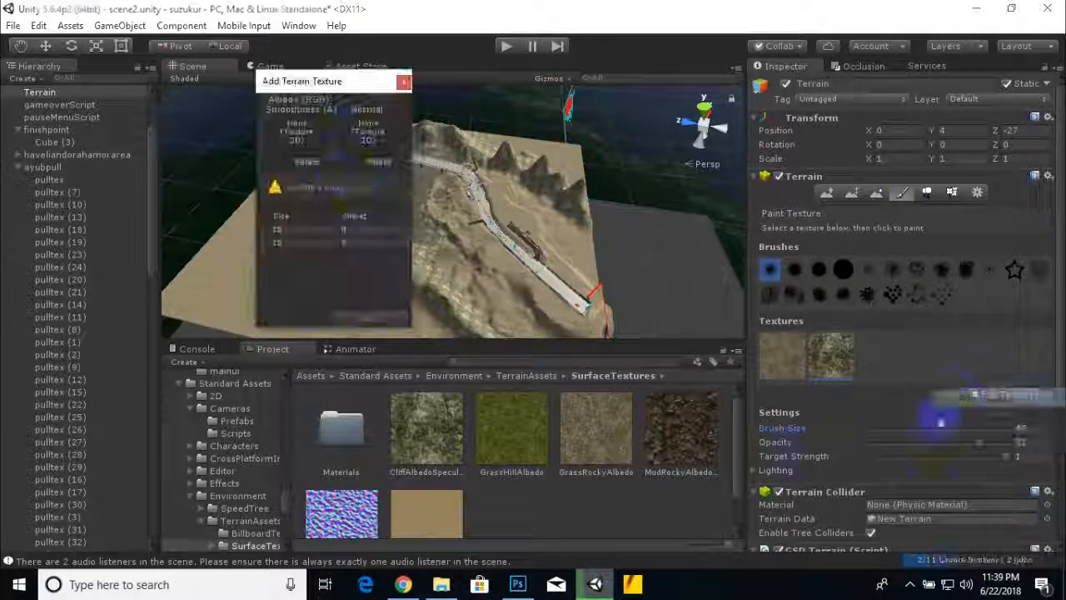
pyautogui.click(370, 317)
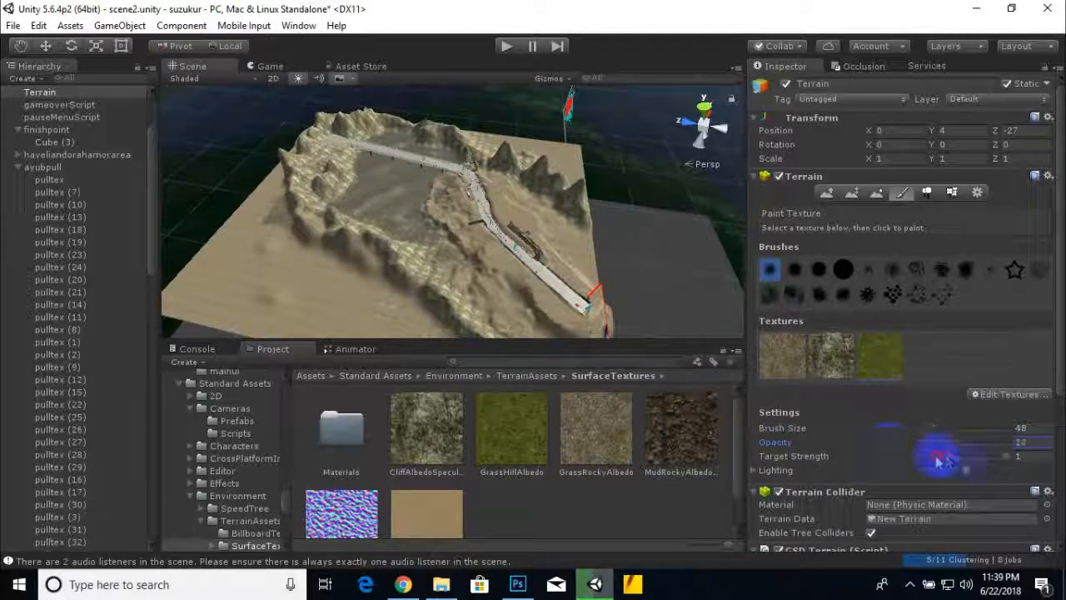
# Step: Paint the grass texture lightly over the roadside hills with opacity 26 and target strength 0.231
pyautogui.click(920, 272)
pyautogui.scroll(5, 440, 180)
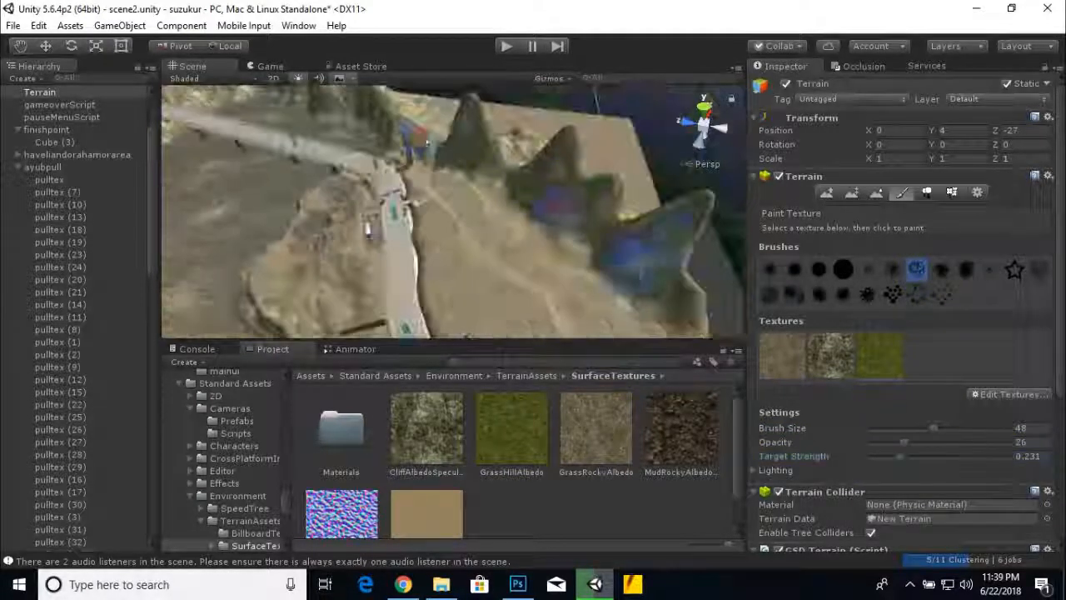
pyautogui.scroll(-3, 546, 165)
pyautogui.moveTo(545, 165); pyautogui.dragTo(600, 220, button='middle')
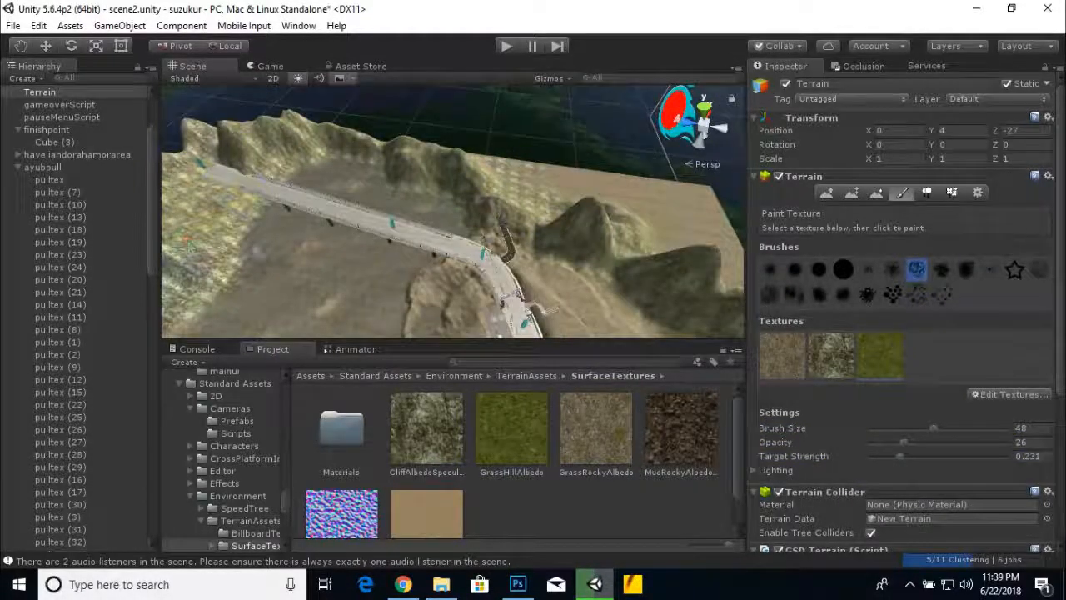
pyautogui.scroll(-3, 305, 249)
pyautogui.moveTo(305, 214); pyautogui.dragTo(391, 200, button='middle')
# Step: Blend the grass texture over the ridges surrounding the basin and the bridge's far end
pyautogui.moveTo(397, 242); pyautogui.dragTo(281, 173, button='middle')
pyautogui.moveTo(445, 321); pyautogui.dragTo(266, 291, button='middle')
pyautogui.keyDown('alt'); pyautogui.moveTo(266, 290); pyautogui.dragTo(357, 202); pyautogui.keyUp('alt')
pyautogui.scroll(5, 394, 219)
pyautogui.moveTo(395, 220); pyautogui.dragTo(332, 246, button='middle')
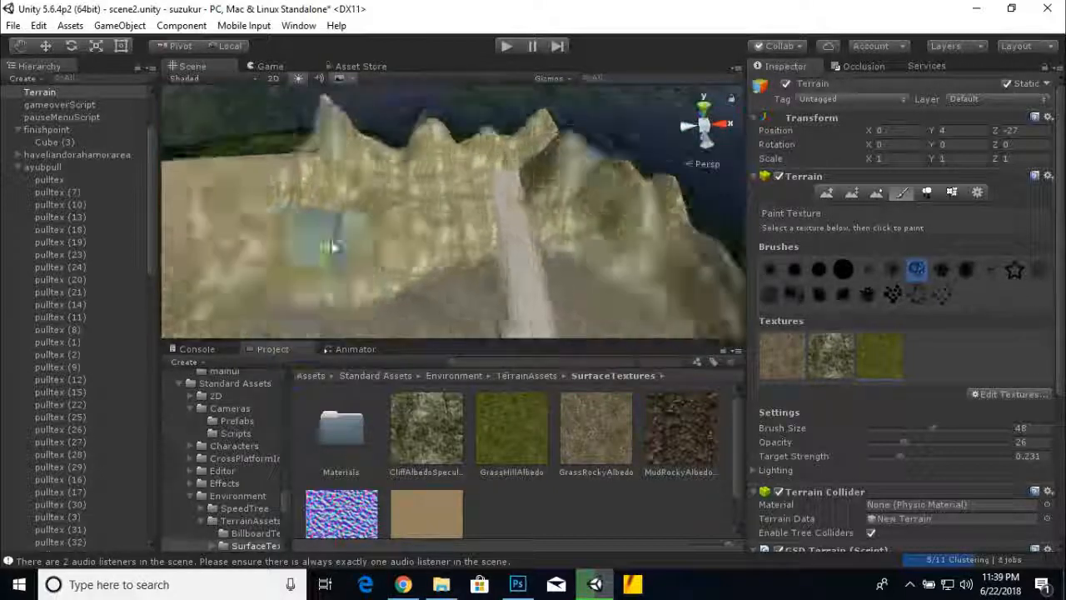
pyautogui.scroll(5, 333, 239)
pyautogui.scroll(-10, 375, 231)
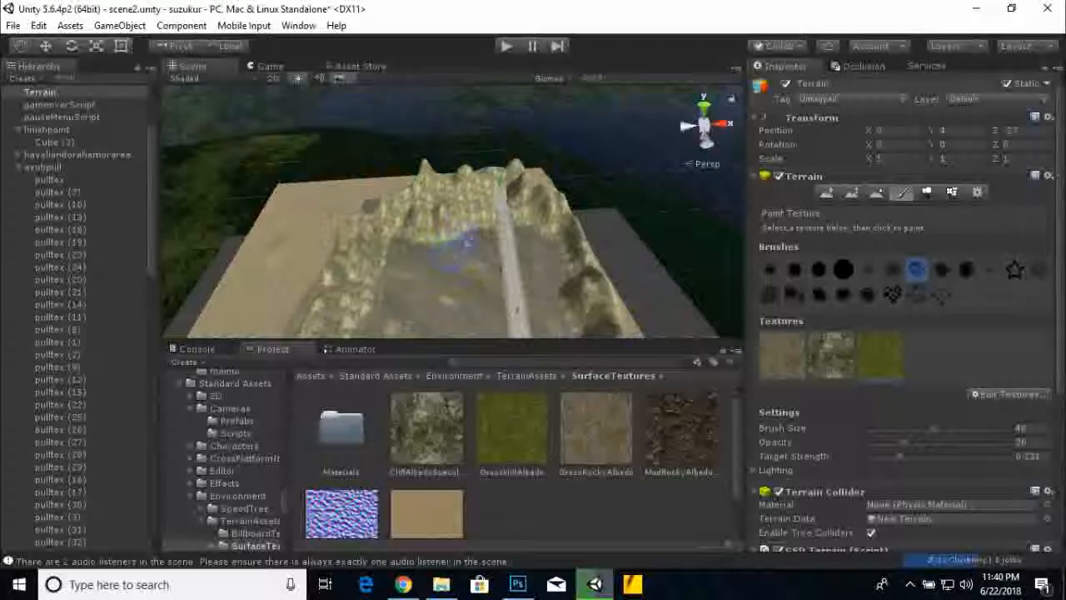
# Step: Repaint the ground outside the ridge with the original base texture, using the solid round brush, opacity 81 and target strength 0.796
pyautogui.keyDown('alt'); pyautogui.moveTo(528, 297); pyautogui.dragTo(699, 281); pyautogui.keyUp('alt')
pyautogui.scroll(5, 497, 248)
pyautogui.moveTo(500, 242); pyautogui.dragTo(505, 279, button='middle')
pyautogui.click(786, 364)
pyautogui.click(848, 269)
pyautogui.moveTo(967, 442); pyautogui.dragTo(977, 460)
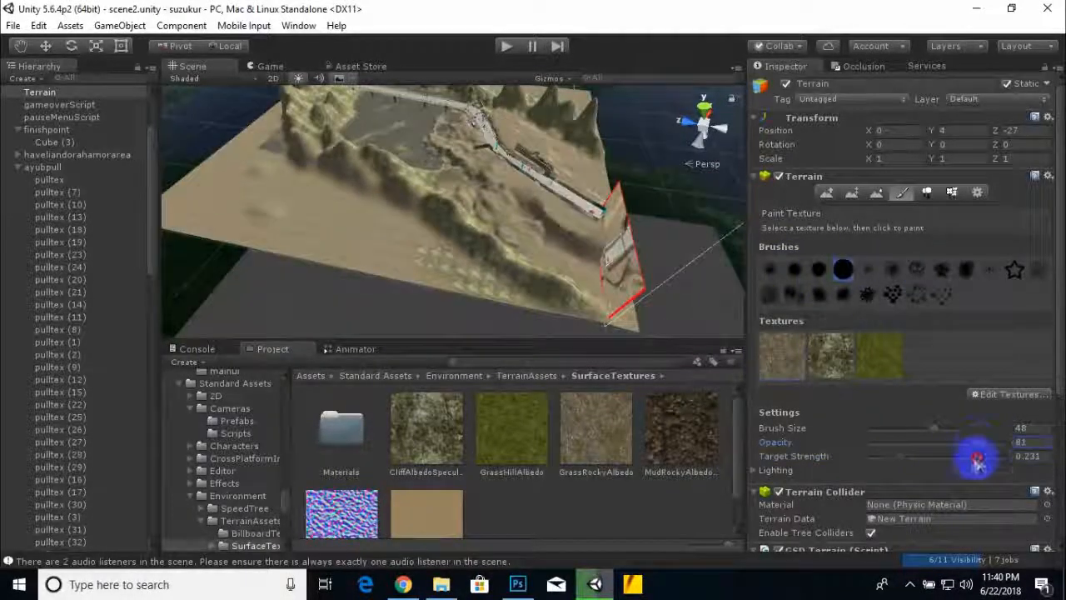
pyautogui.keyDown('alt'); pyautogui.moveTo(523, 319); pyautogui.dragTo(298, 185); pyautogui.keyUp('alt')
pyautogui.scroll(5, 387, 270)
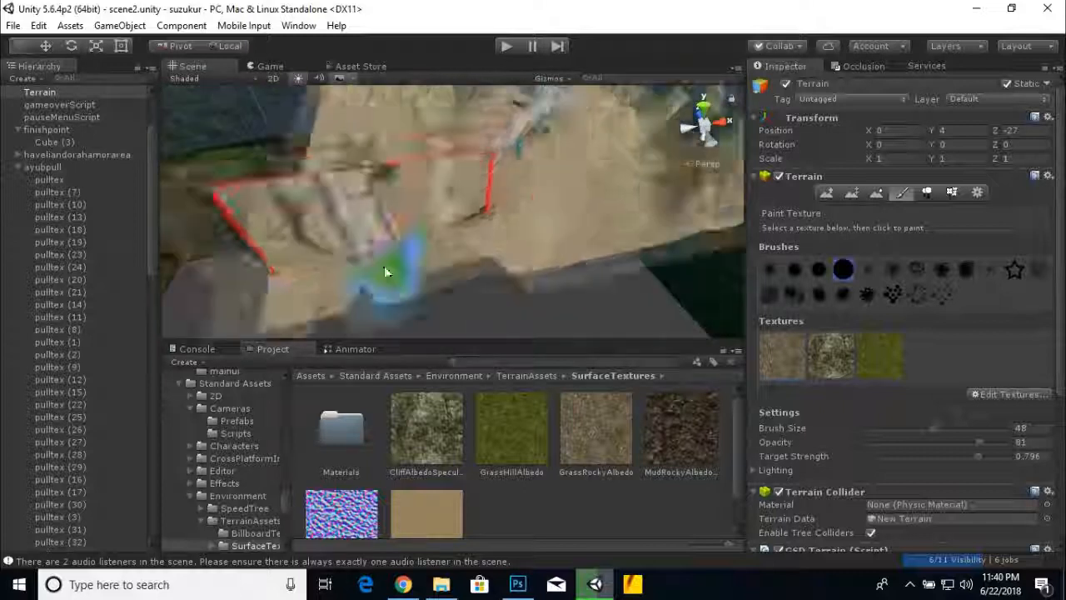
# Step: Raise the ground alongside the road with the first soft brush at size 14 and opacity 10
pyautogui.click(826, 192)
pyautogui.scroll(4, 575, 250)
pyautogui.moveTo(505, 261)
pyautogui.keyDown('alt'); pyautogui.mouseDown()
pyautogui.moveTo(470, 297)
pyautogui.moveTo(542, 305)
pyautogui.moveTo(542, 242)
pyautogui.moveTo(343, 237)
pyautogui.moveTo(502, 279)
pyautogui.moveTo(635, 259)
pyautogui.moveTo(605, 275)
pyautogui.moveTo(602, 297)
pyautogui.moveTo(528, 202)
pyautogui.moveTo(759, 297)
pyautogui.mouseUp(); pyautogui.keyUp('alt')
pyautogui.click(897, 337)
pyautogui.click(912, 350)
pyautogui.scroll(4, 359, 242)
pyautogui.click(886, 336)
pyautogui.click(883, 351)
pyautogui.keyDown('alt'); pyautogui.moveTo(617, 250); pyautogui.dragTo(695, 292); pyautogui.keyUp('alt')
pyautogui.scroll(-3, 695, 293)
pyautogui.click(770, 269)
pyautogui.click(550, 220)
pyautogui.moveTo(552, 223); pyautogui.dragTo(664, 323)
pyautogui.moveTo(665, 322); pyautogui.dragTo(623, 230, button='middle')
pyautogui.moveTo(623, 231); pyautogui.dragTo(557, 159)
pyautogui.scroll(-3, 556, 159)
pyautogui.moveTo(652, 260); pyautogui.dragTo(628, 210, button='middle')
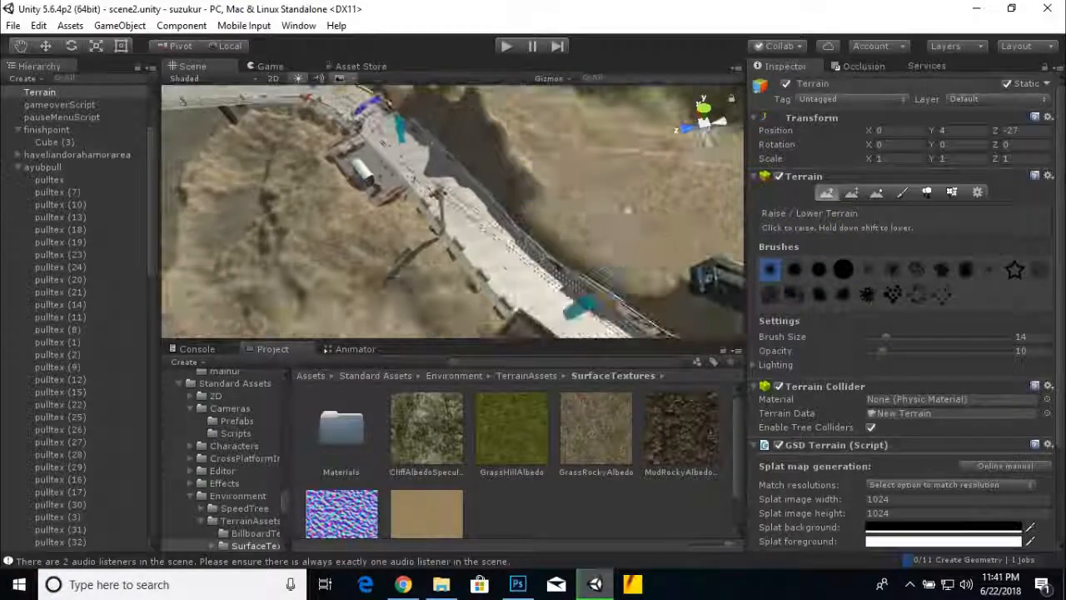
# Step: Sculpt a small mound on the hillside beside the road sign gantry with brush size 4 and opacity 3
pyautogui.moveTo(710, 302); pyautogui.dragTo(549, 156, button='middle')
pyautogui.moveTo(662, 191); pyautogui.dragTo(481, 227, button='middle')
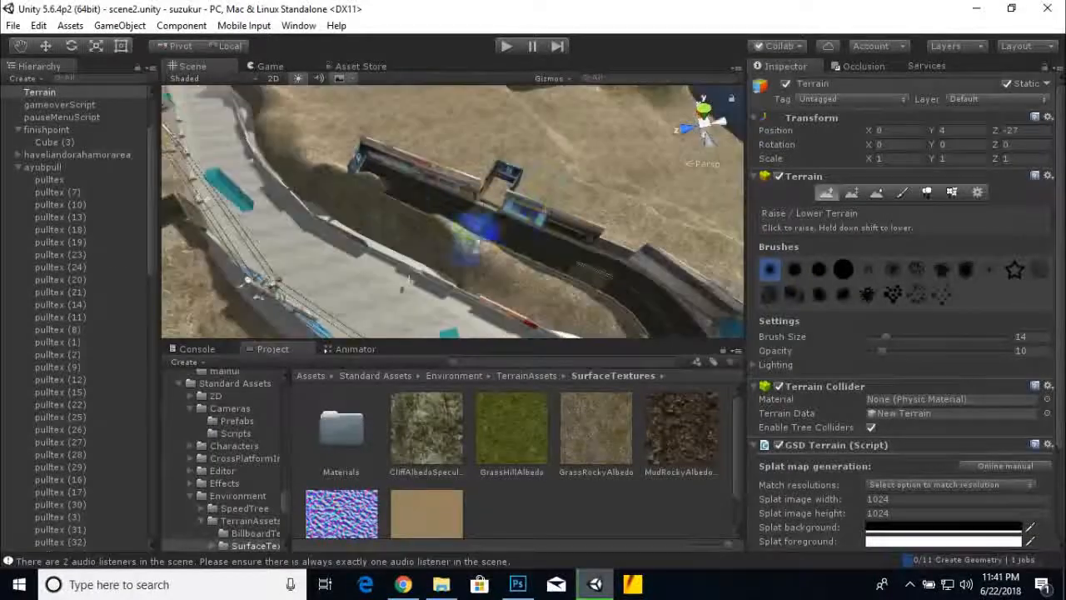
pyautogui.moveTo(360, 178); pyautogui.dragTo(533, 261, button='middle')
pyautogui.scroll(3, 533, 261)
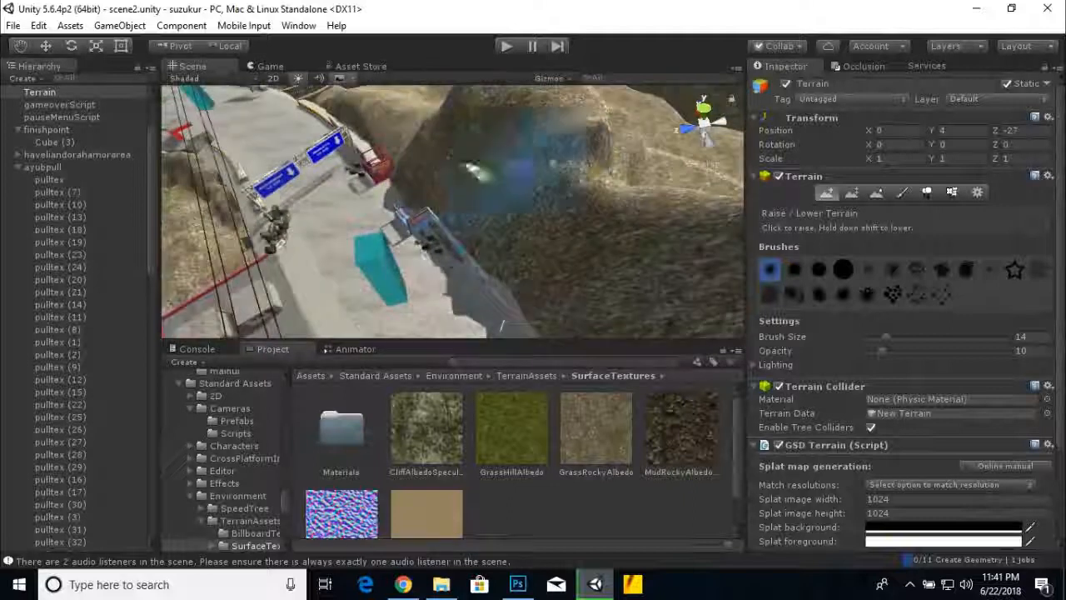
pyautogui.scroll(3, 488, 164)
pyautogui.moveTo(509, 148); pyautogui.dragTo(558, 195, button='middle')
pyautogui.scroll(3, 558, 195)
pyautogui.click(873, 337)
pyautogui.click(875, 351)
pyautogui.scroll(-5, 386, 170)
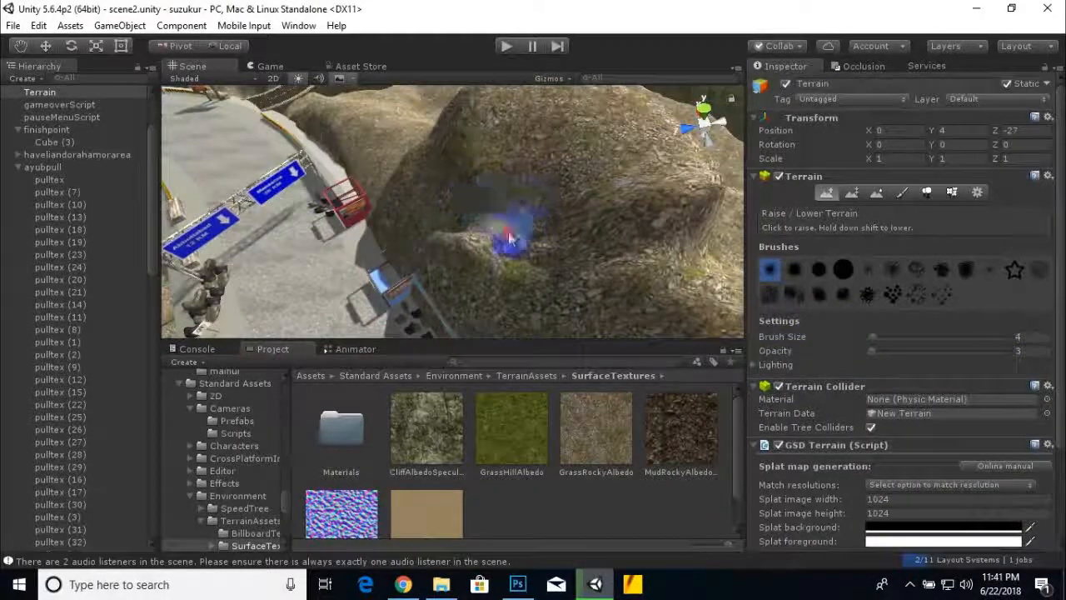
pyautogui.scroll(3, 630, 269)
pyautogui.scroll(-4, 583, 241)
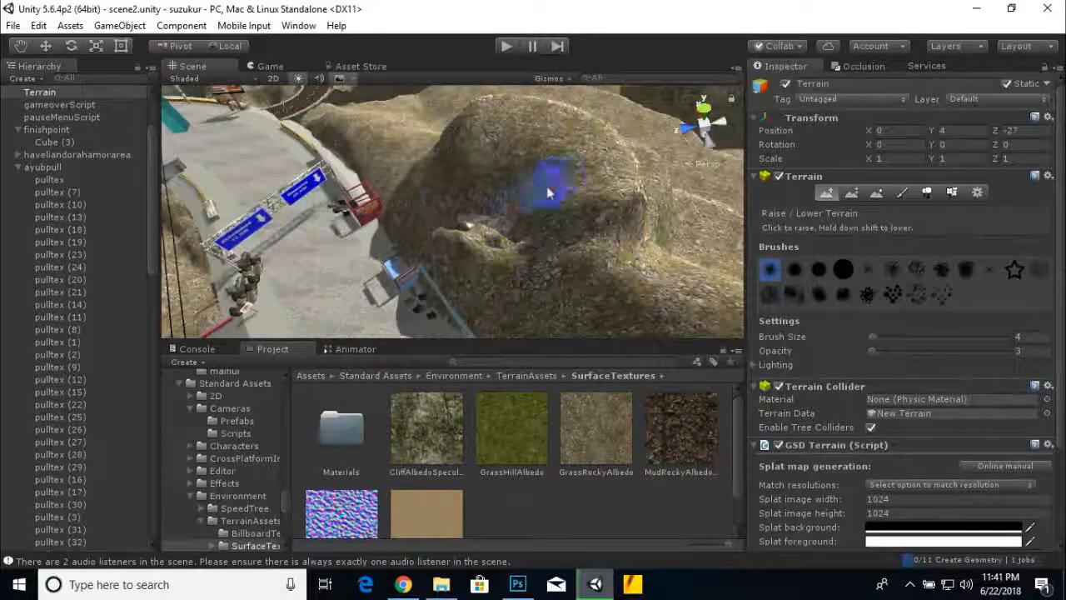
# Step: Reshape the ground around the stairs above the water with the solid round brush
pyautogui.scroll(3, 570, 197)
pyautogui.scroll(-3, 512, 217)
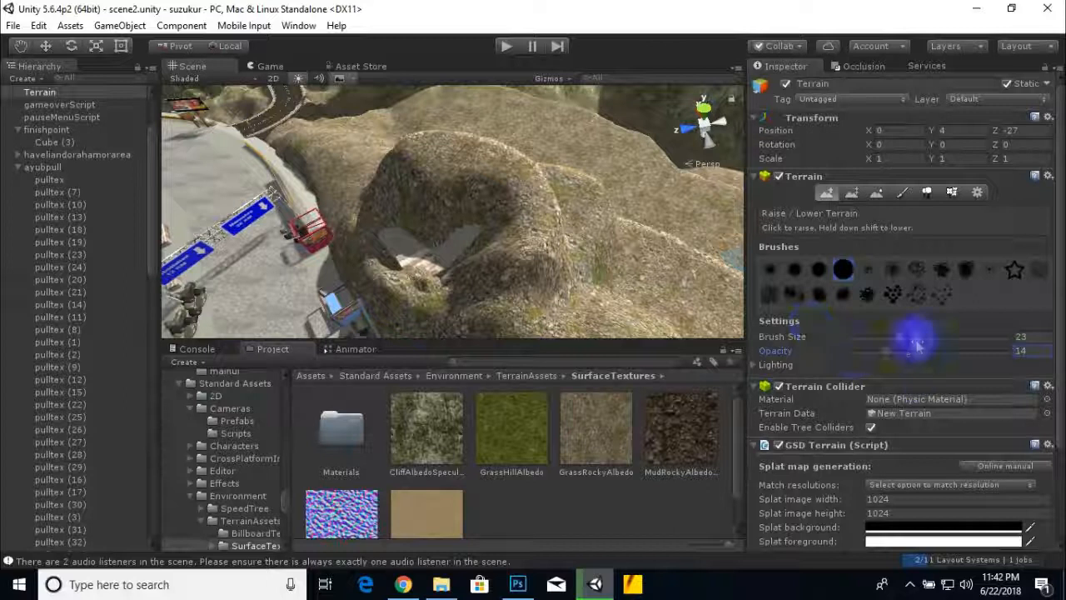
pyautogui.scroll(5, 475, 178)
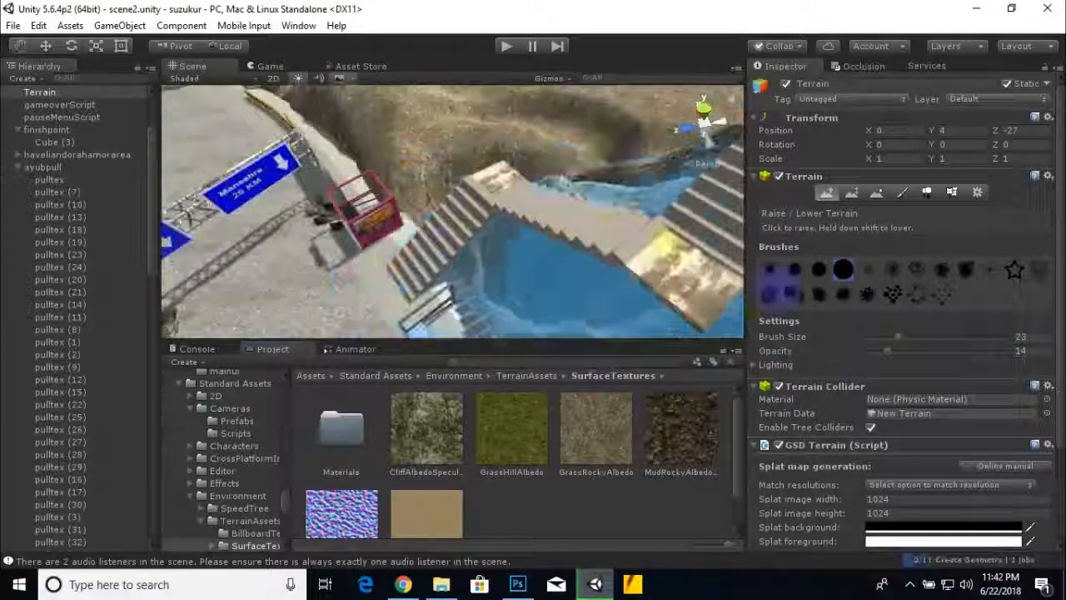
pyautogui.click(882, 337)
pyautogui.click(877, 350)
pyautogui.moveTo(495, 204)
pyautogui.mouseDown()
pyautogui.moveTo(533, 195)
pyautogui.moveTo(669, 239)
pyautogui.mouseUp()
pyautogui.moveTo(669, 239)
pyautogui.mouseDown(button='right')
pyautogui.moveTo(607, 226)
pyautogui.moveTo(552, 230)
pyautogui.moveTo(429, 170)
pyautogui.moveTo(485, 217)
pyautogui.moveTo(507, 217)
pyautogui.mouseUp(button='right')
# Step: Lower the terrain covering the stairs with the solid round brush at size 6 and opacity 2
pyautogui.click(874, 337)
pyautogui.click(872, 350)
pyautogui.moveTo(571, 228); pyautogui.dragTo(478, 220, button='right')
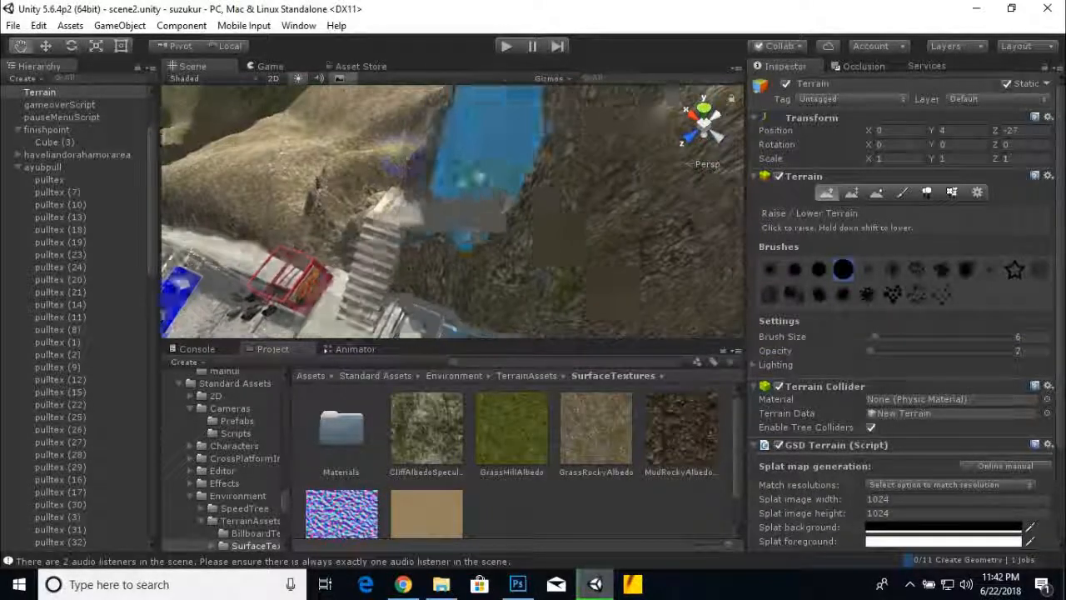
pyautogui.moveTo(552, 102); pyautogui.dragTo(493, 155, button='middle')
pyautogui.keyDown('shift'); pyautogui.moveTo(493, 155); pyautogui.dragTo(456, 200); pyautogui.keyUp('shift')
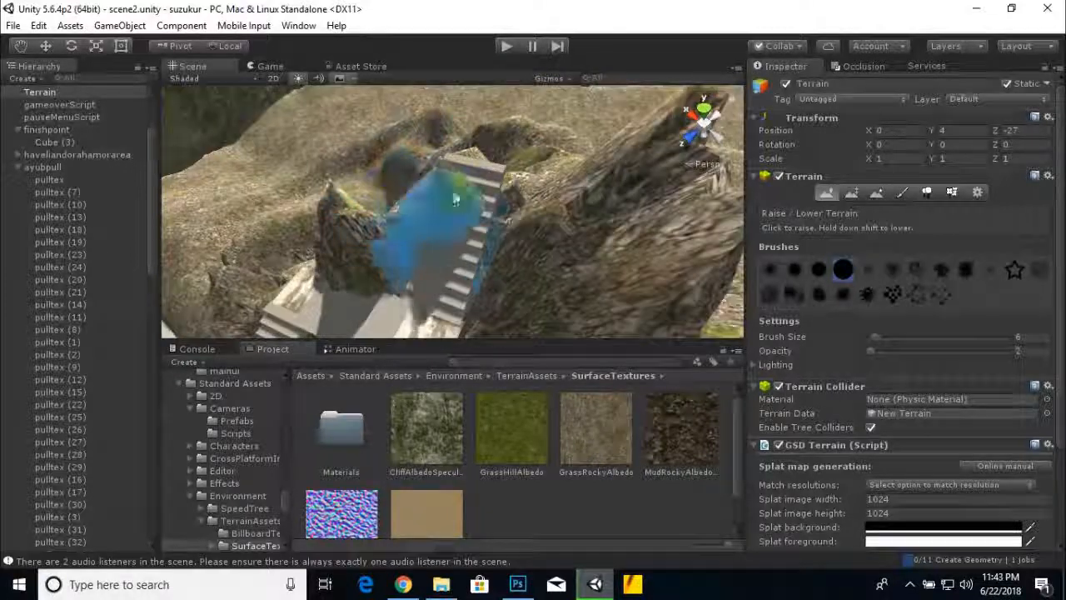
pyautogui.moveTo(333, 240)
pyautogui.keyDown('shift'); pyautogui.mouseDown()
pyautogui.moveTo(536, 146)
pyautogui.moveTo(389, 140)
pyautogui.moveTo(457, 219)
pyautogui.mouseUp(); pyautogui.keyUp('shift')
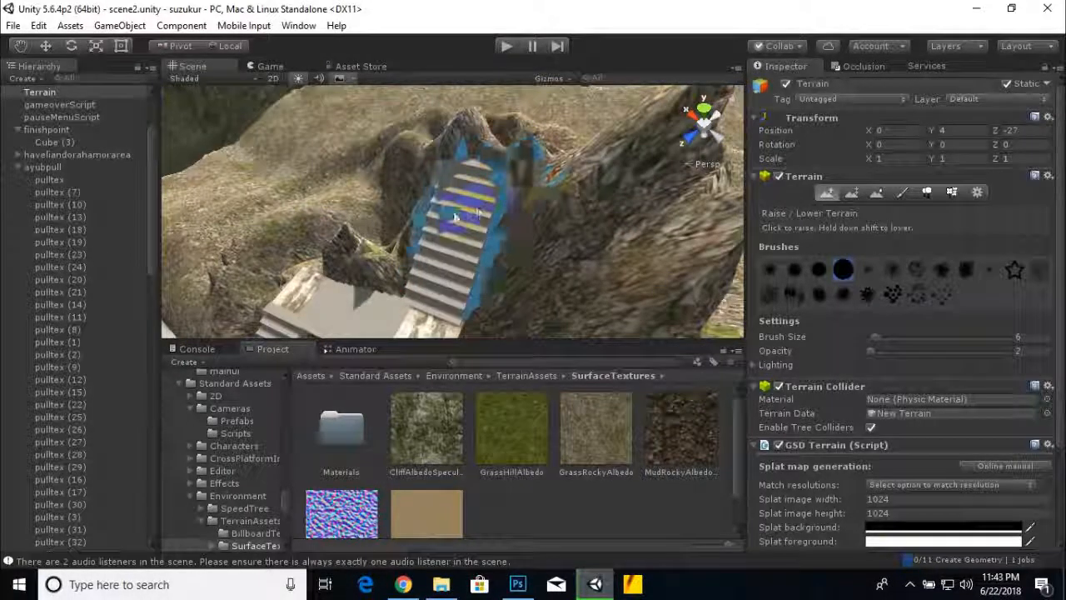
# Step: Open the StreetProps folder in LowpolyStreetPack's Prefabs
pyautogui.scroll(-4, 456, 219)
pyautogui.moveTo(533, 241); pyautogui.dragTo(629, 193, button='middle')
pyautogui.keyDown('alt'); pyautogui.moveTo(629, 193); pyautogui.dragTo(447, 278); pyautogui.keyUp('alt')
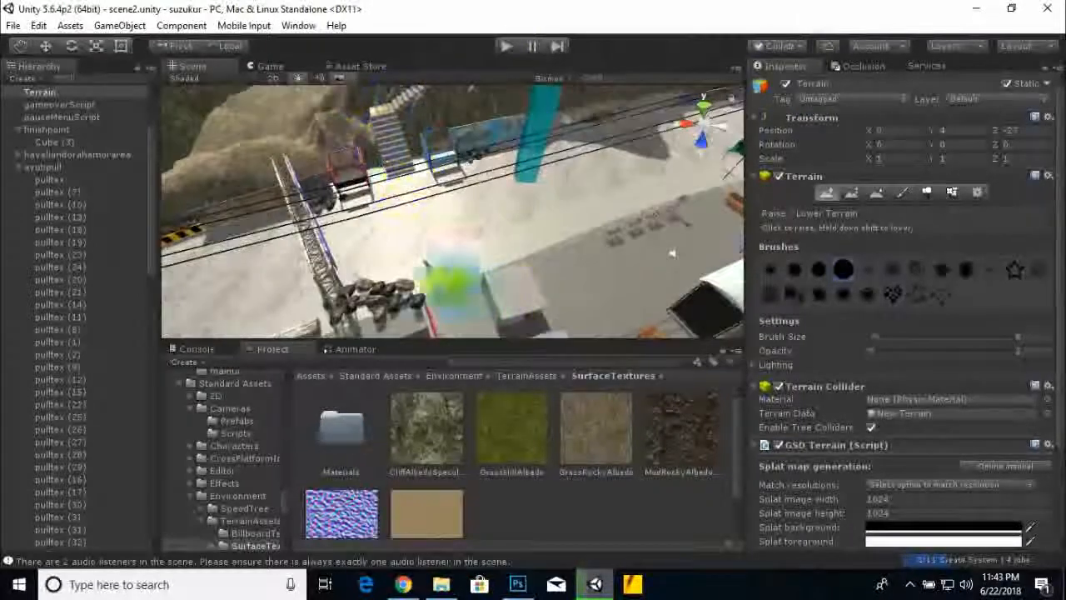
pyautogui.click(311, 376)
pyautogui.scroll(-1, 524, 450)
pyautogui.doubleClick(350, 477)
pyautogui.doubleClick(430, 448)
pyautogui.doubleClick(516, 448)
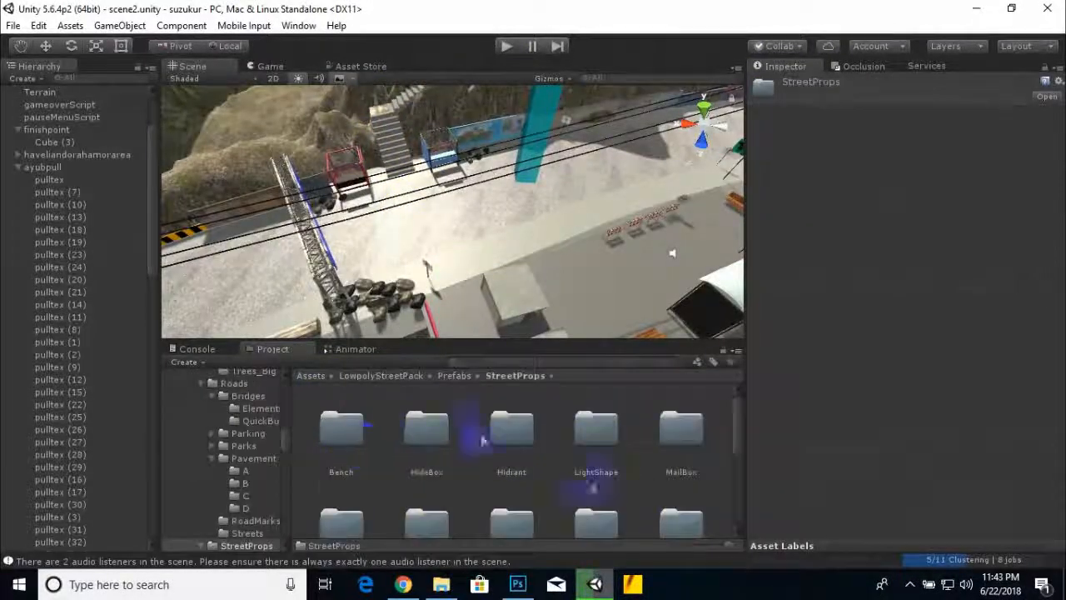
# Step: Look through the StreetProps subfolders, such as Signs, RoadBlocks, Powerpoles and SewerCaps, for props suited to the road
pyautogui.scroll(-2, 485, 439)
pyautogui.scroll(-2, 671, 456)
pyautogui.click(502, 454)
pyautogui.scroll(-1, 408, 458)
pyautogui.click(341, 477)
pyautogui.scroll(1, 542, 499)
pyautogui.scroll(-1, 467, 498)
pyautogui.scroll(1, 678, 412)
pyautogui.click(686, 441)
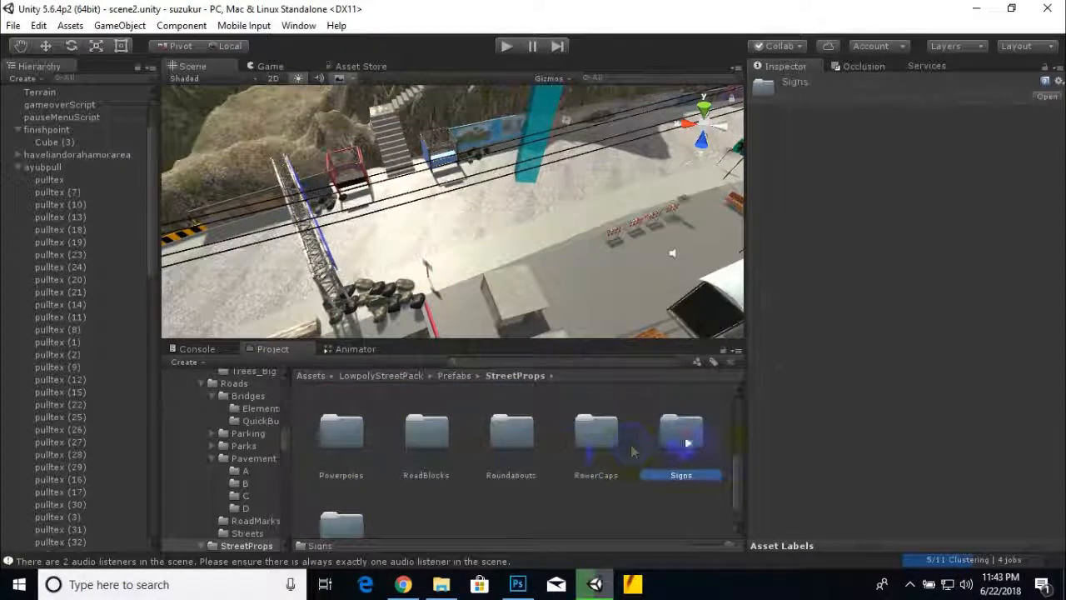
pyautogui.scroll(3, 594, 495)
pyautogui.scroll(-3, 594, 494)
pyautogui.click(427, 441)
pyautogui.click(342, 446)
pyautogui.scroll(1, 572, 478)
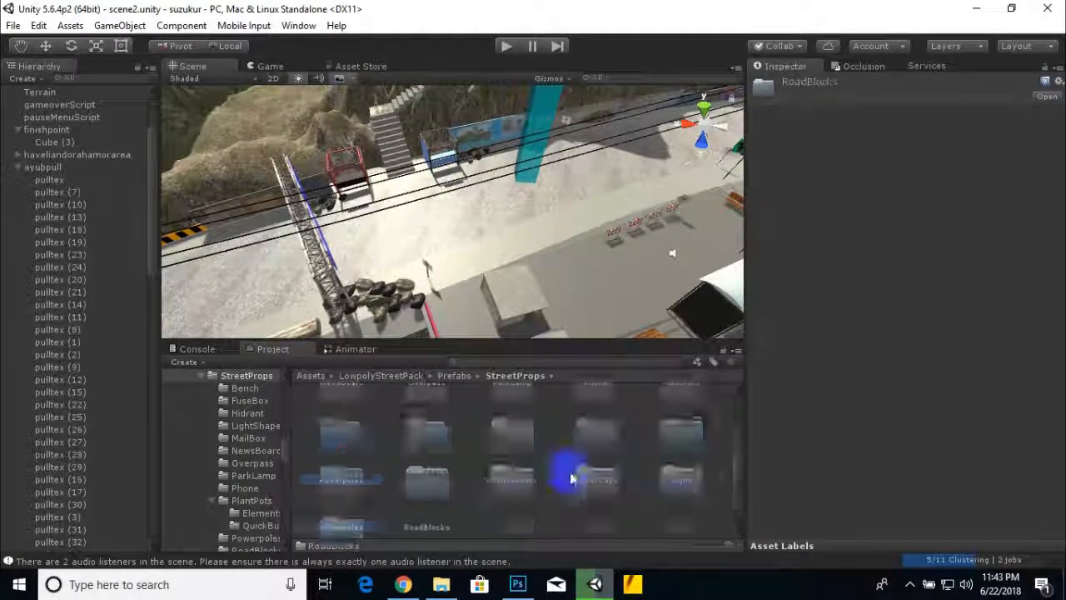
pyautogui.scroll(1, 572, 478)
pyautogui.click(679, 452)
pyautogui.scroll(1, 391, 458)
pyautogui.scroll(1, 404, 452)
pyautogui.scroll(-1, 403, 453)
pyautogui.click(358, 467)
pyautogui.click(427, 468)
pyautogui.scroll(-1, 428, 468)
pyautogui.click(499, 419)
pyautogui.scroll(-1, 467, 442)
pyautogui.click(353, 483)
pyautogui.click(422, 478)
pyautogui.scroll(-2, 418, 477)
pyautogui.scroll(1, 560, 422)
pyautogui.click(578, 424)
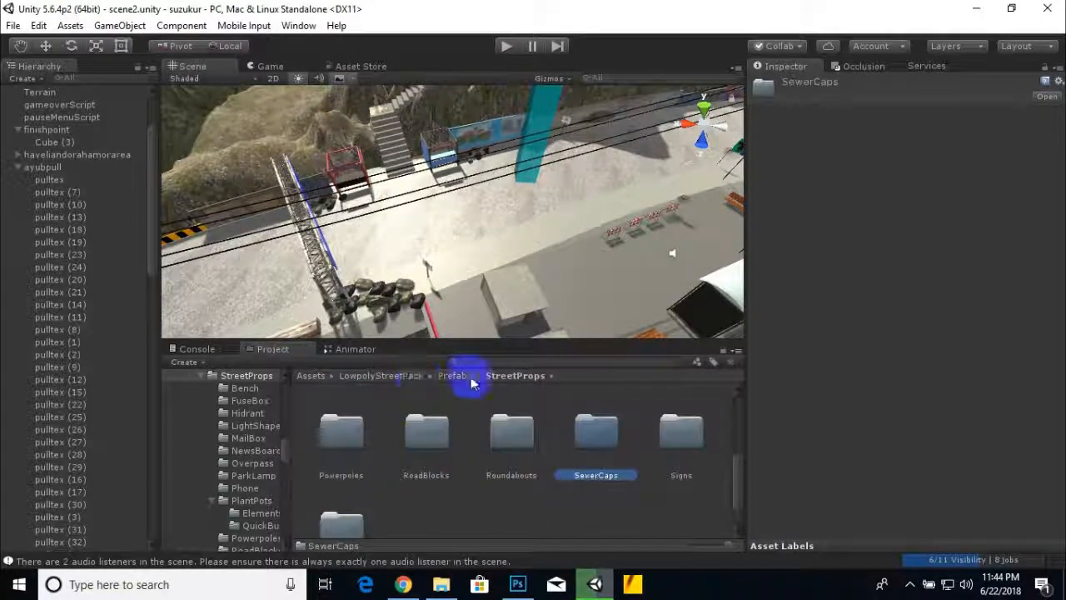
# Step: Place RoadM_BusStop from the Roads/RoadMarks prefabs on the paved lot, rotated along it and scaled to about 0.63 in Y
pyautogui.click(456, 378)
pyautogui.doubleClick(423, 428)
pyautogui.doubleClick(681, 441)
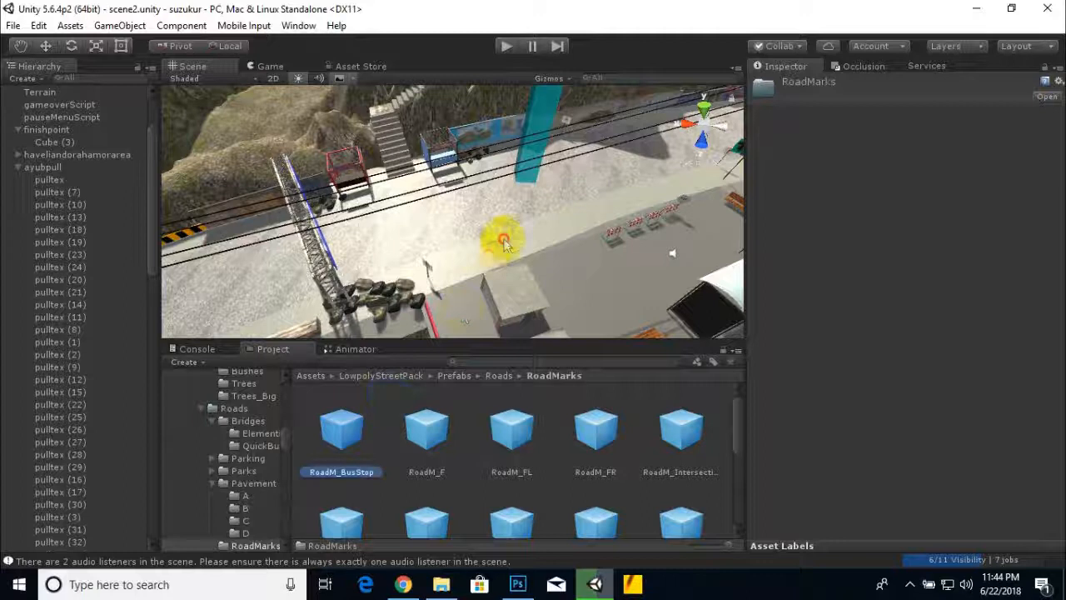
pyautogui.moveTo(571, 224); pyautogui.dragTo(573, 225)
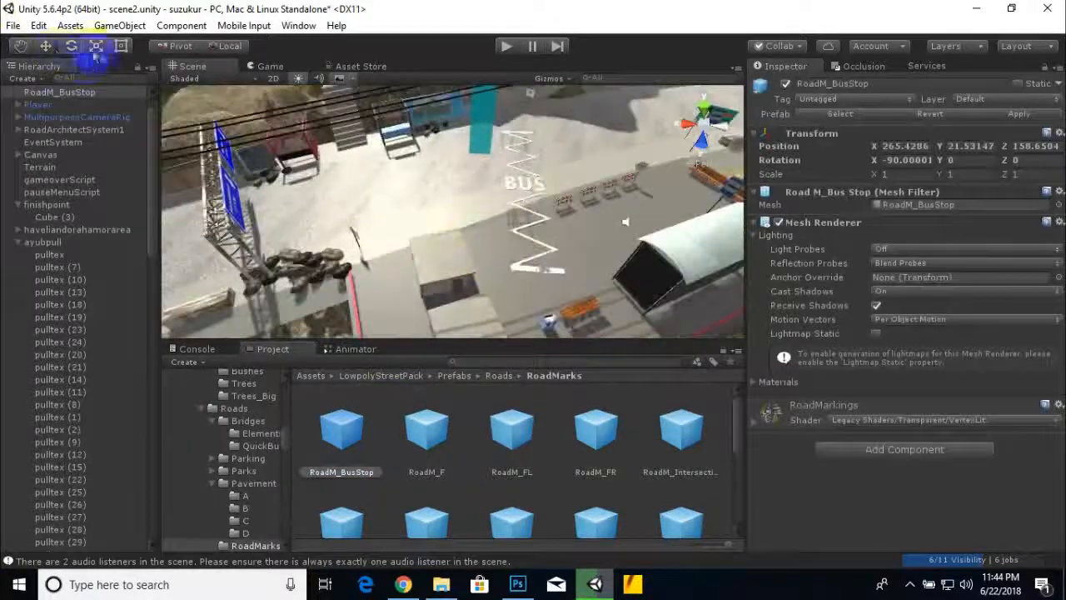
pyautogui.press('w')
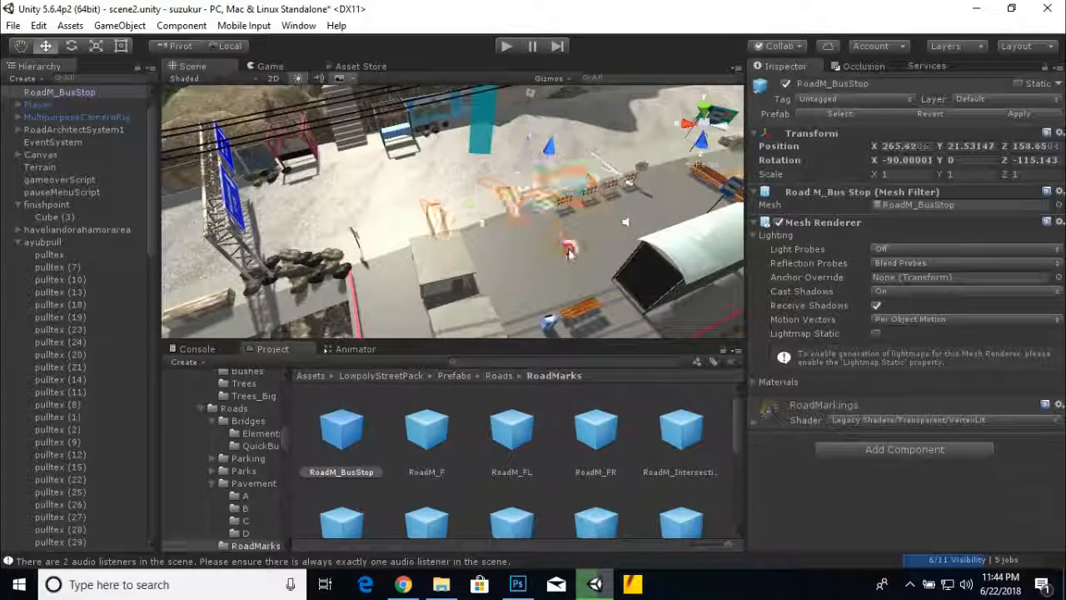
pyautogui.moveTo(526, 264); pyautogui.dragTo(538, 262)
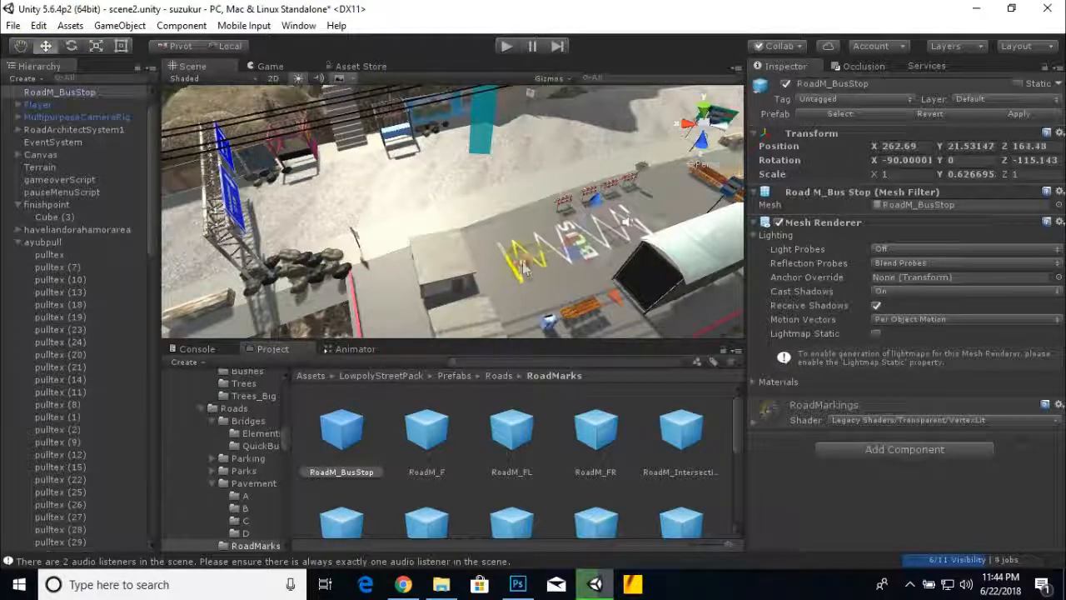
# Step: Position the bus stop marking at X 258.31, Y 20.93, Z 162.43 and tilt it flat against the pavement
pyautogui.scroll(5, 573, 260)
pyautogui.moveTo(547, 253); pyautogui.dragTo(633, 113, button='middle')
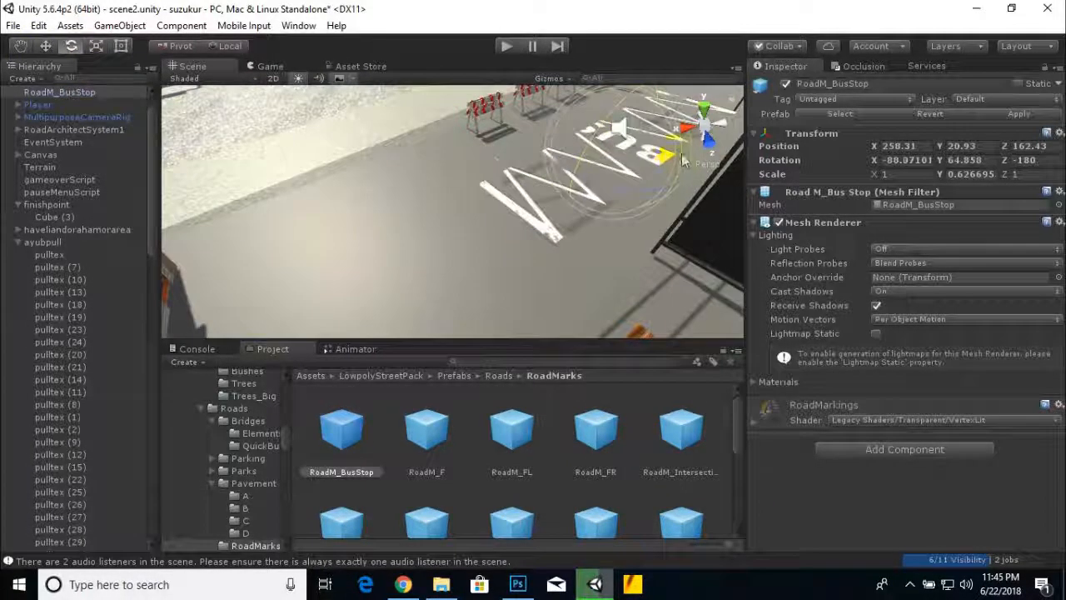
pyautogui.scroll(-3, 629, 266)
pyautogui.moveTo(623, 125); pyautogui.dragTo(619, 119)
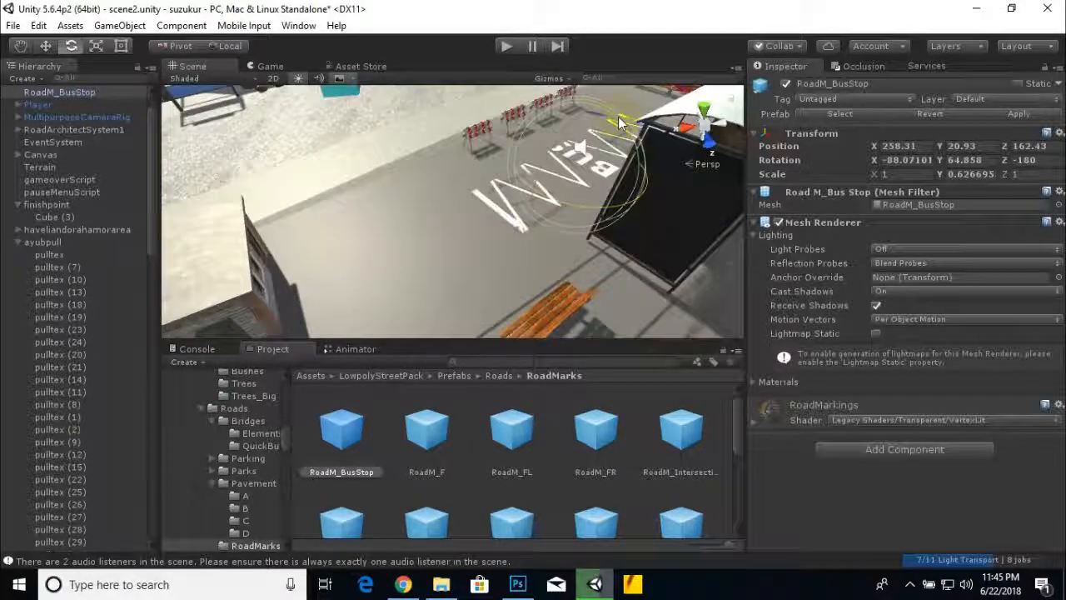
# Step: Place RoadM_F on the road at X 234.26, Y 21.37, Z 139.93, rotated to -111.739 about Z
pyautogui.click(450, 192)
pyautogui.moveTo(449, 192); pyautogui.dragTo(654, 195, button='right')
pyautogui.moveTo(354, 425); pyautogui.dragTo(511, 221)
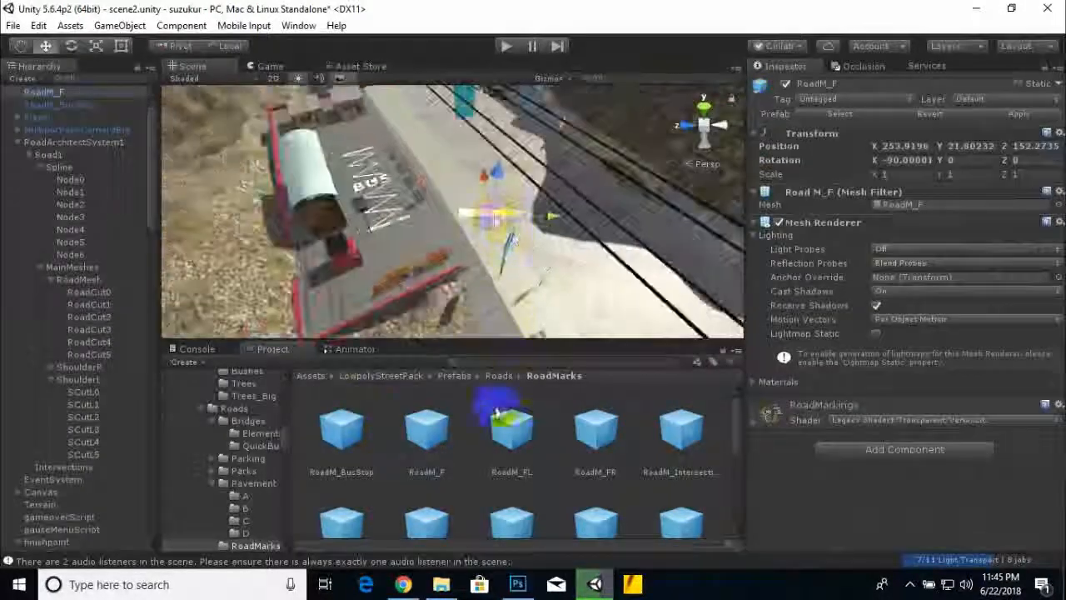
pyautogui.moveTo(488, 400); pyautogui.dragTo(616, 214)
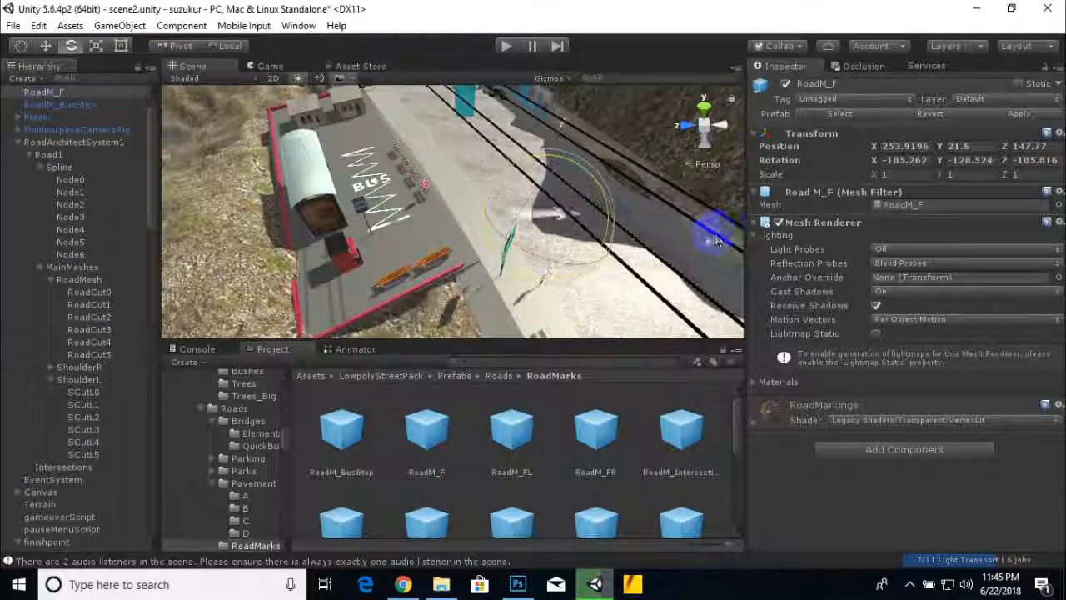
pyautogui.moveTo(716, 241); pyautogui.dragTo(589, 282)
pyautogui.moveTo(585, 213); pyautogui.dragTo(695, 265)
pyautogui.scroll(-6, 696, 265)
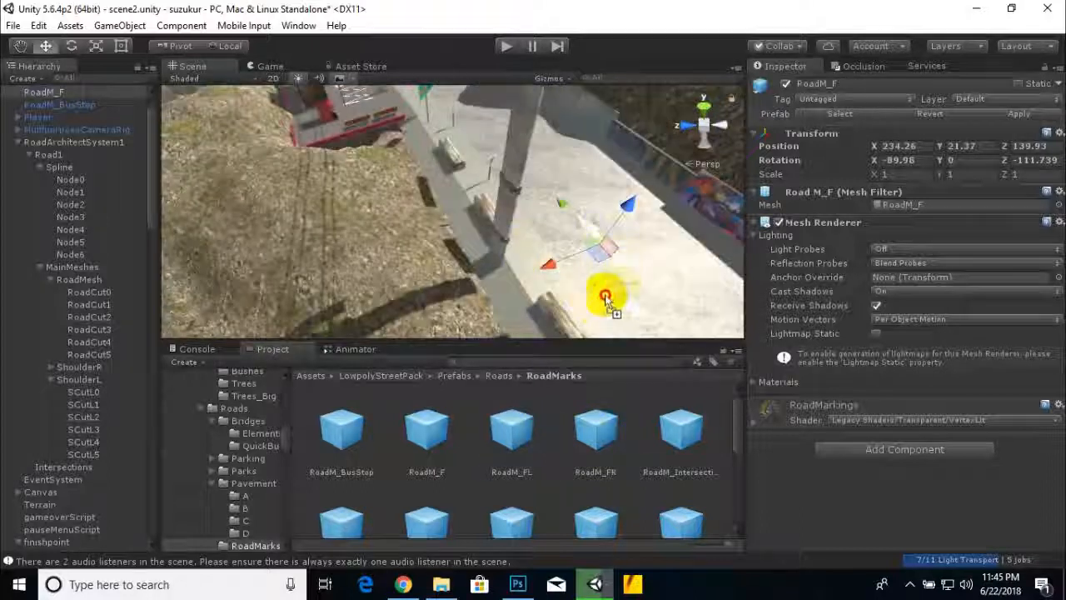
# Step: Place RoadM_FL on the road at X 253.93, Y 21.36, Z 149.2 and rotate it to follow the lane
pyautogui.moveTo(449, 115); pyautogui.dragTo(448, 117)
pyautogui.press('f')
pyautogui.keyDown('alt'); pyautogui.moveTo(511, 219); pyautogui.dragTo(358, 220); pyautogui.keyUp('alt')
pyautogui.moveTo(491, 189); pyautogui.dragTo(534, 165)
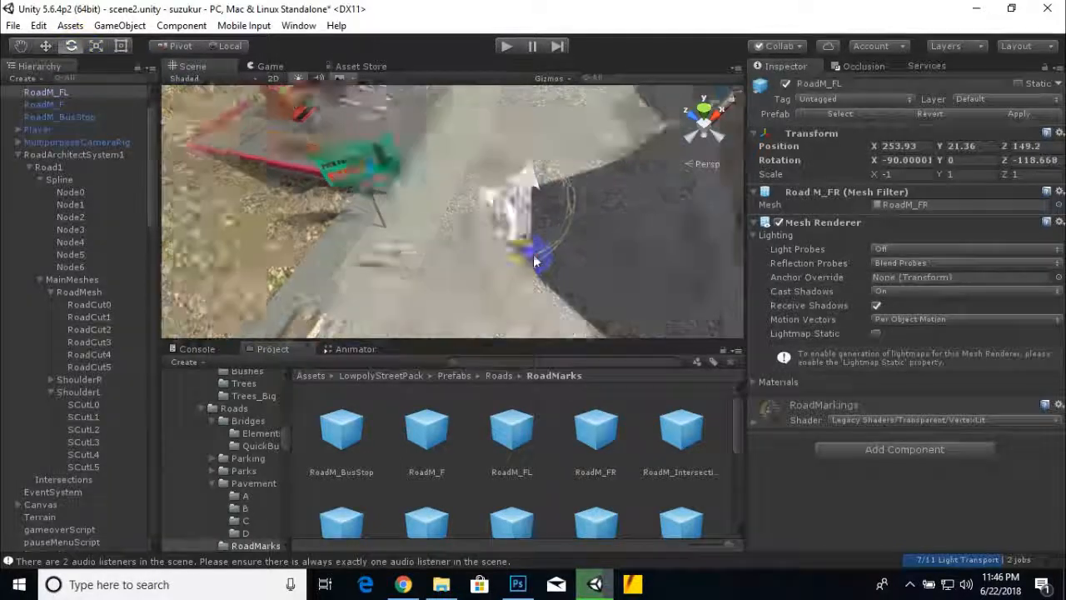
# Step: Place RoadM_FR at X 150.16, Y 28.64, Z 62.26 and a second one at X 308.28, Y 17.81, Z 173.1, both aligned with the road
pyautogui.moveTo(596, 430); pyautogui.dragTo(510, 245)
pyautogui.press('f')
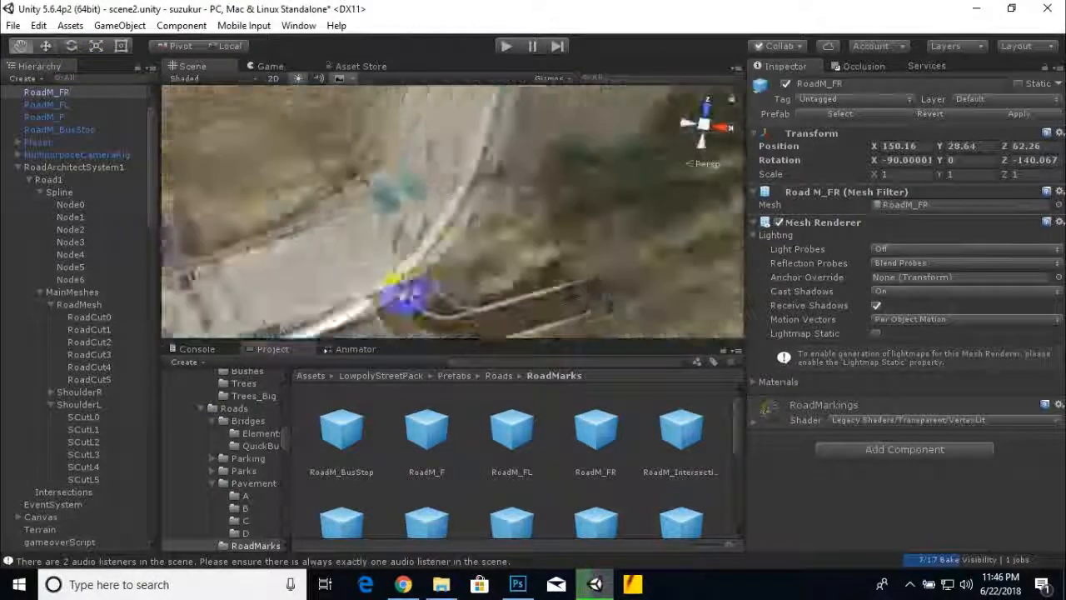
pyautogui.moveTo(441, 192); pyautogui.dragTo(416, 194)
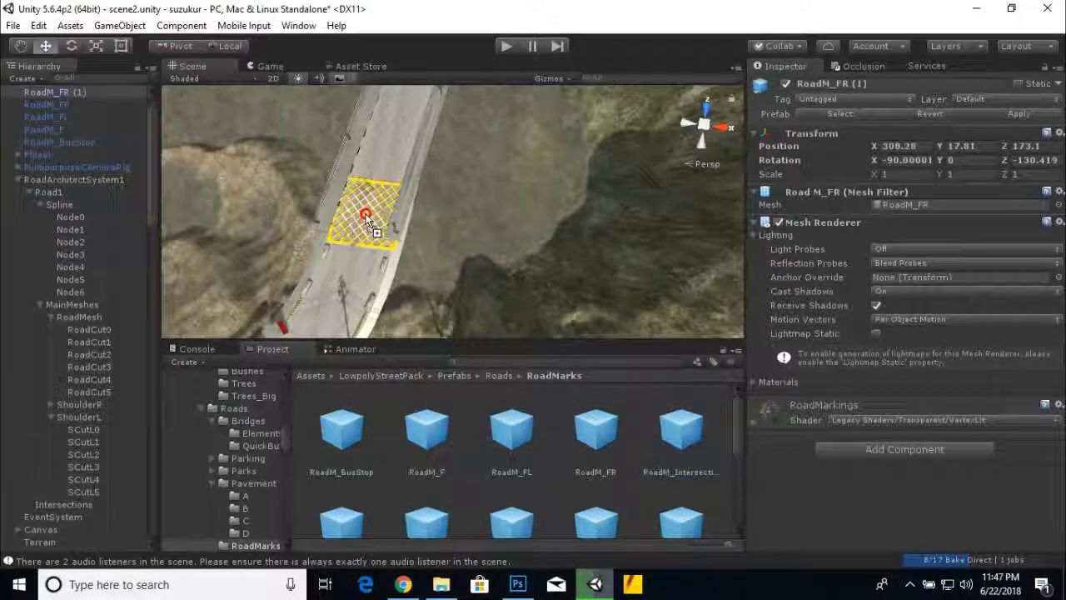
# Step: Try the RoadM_Intersection marking on the road and delete it
pyautogui.moveTo(239, 292); pyautogui.dragTo(240, 289)
pyautogui.moveTo(239, 289); pyautogui.dragTo(473, 166, button='middle')
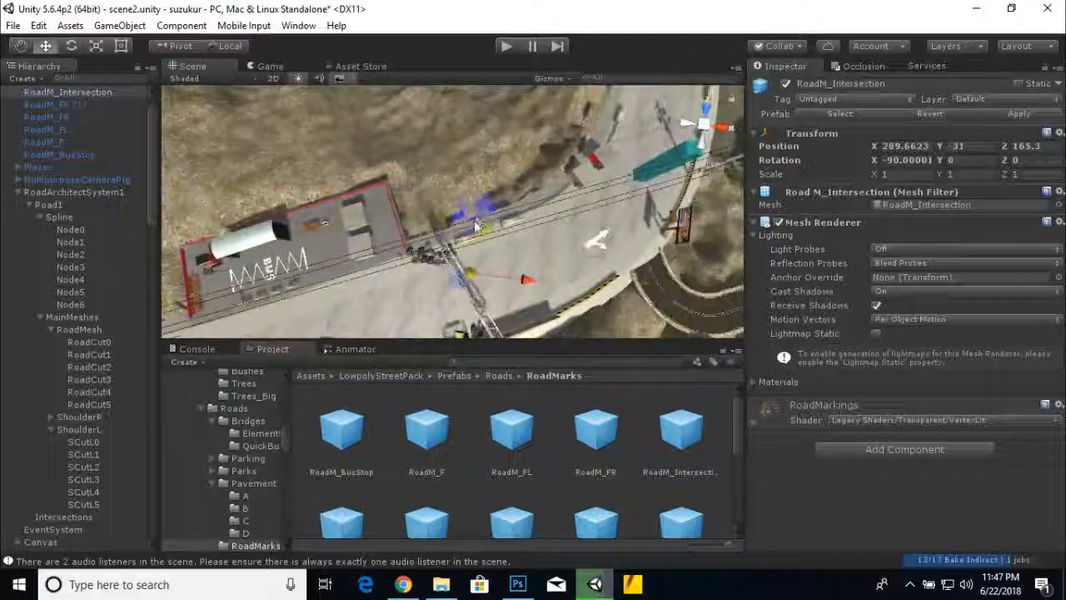
pyautogui.press('Delete')
# Step: Place RoadM_Stop on the road beside the RoadM_FL arrow and rotate it to -117.237 about Z
pyautogui.moveTo(479, 222); pyautogui.dragTo(537, 117, button='middle')
pyautogui.scroll(-5, 460, 245)
pyautogui.scroll(-3, 598, 476)
pyautogui.moveTo(455, 173); pyautogui.dragTo(548, 104)
pyautogui.scroll(5, 347, 194)
pyautogui.click(72, 47)
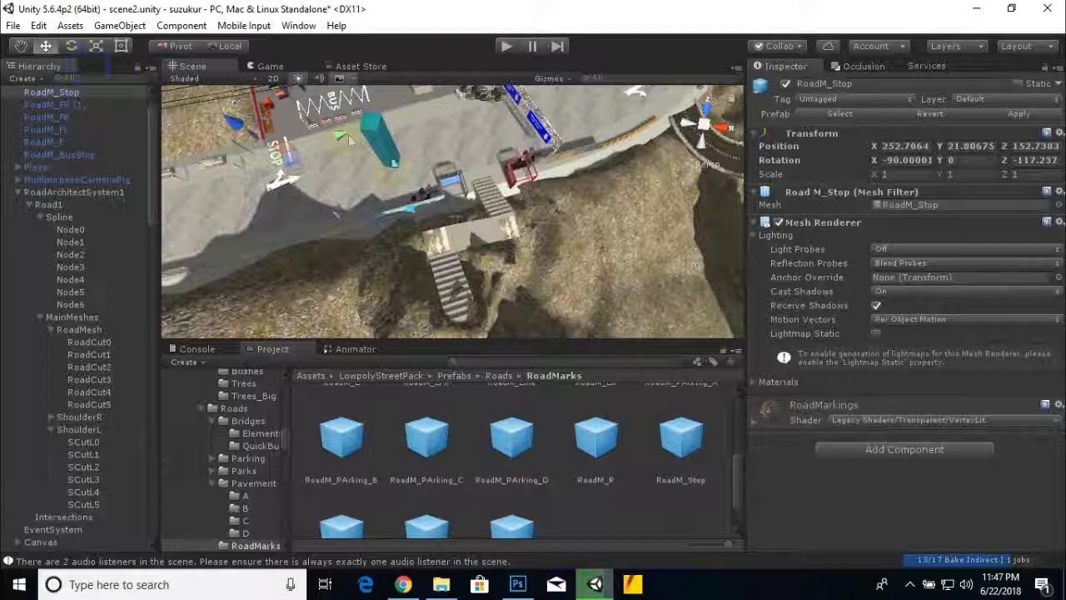
# Step: Place RoadM_PArking_C, RoadM_PArking_B, RoadM_Triangle_A and RoadM_Intersection on the road near the stairs
pyautogui.moveTo(427, 479); pyautogui.dragTo(461, 190)
pyautogui.scroll(-2, 513, 426)
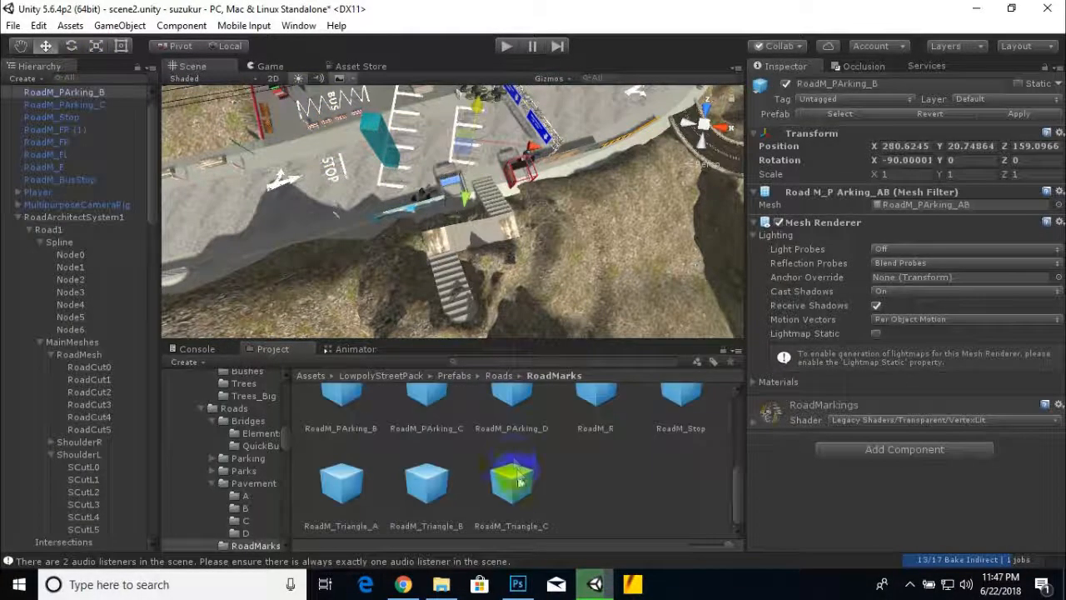
pyautogui.moveTo(342, 483); pyautogui.dragTo(581, 129)
pyautogui.scroll(5, 660, 453)
pyautogui.moveTo(680, 433); pyautogui.dragTo(486, 209)
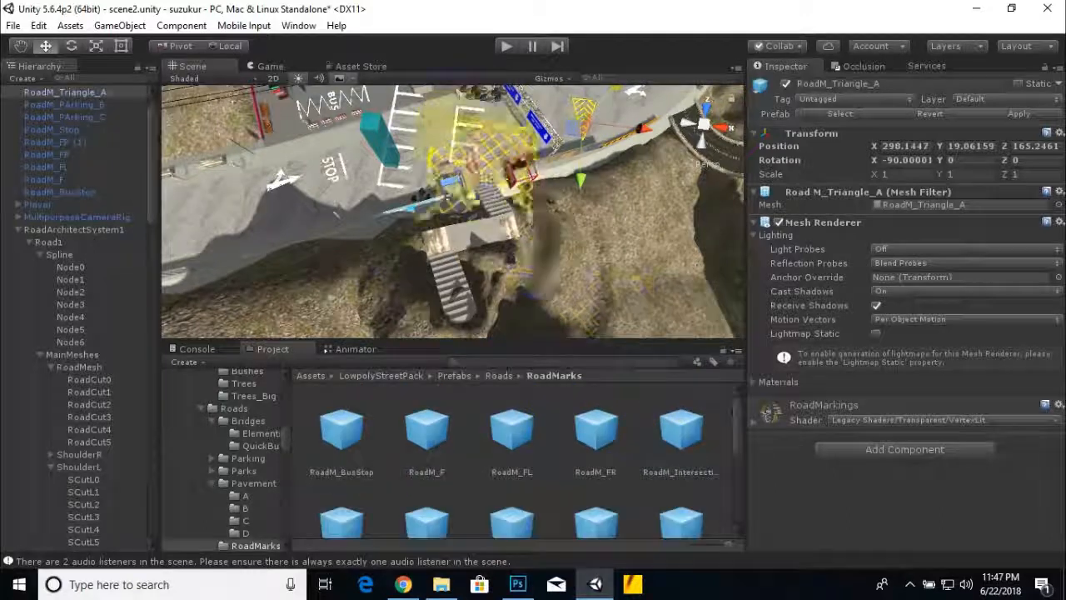
# Step: Delete the RoadM_Intersection, RoadM_Triangle_A and RoadM_PArking_B markings from the road
pyautogui.moveTo(438, 443); pyautogui.dragTo(472, 171)
pyautogui.press('Delete')
pyautogui.click(483, 159)
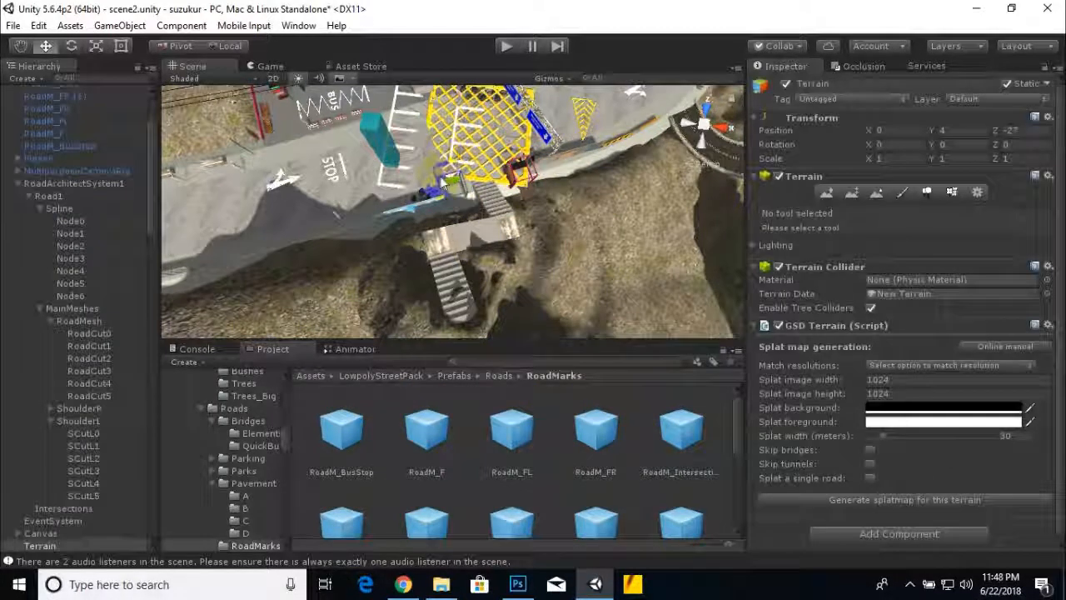
pyautogui.click(478, 137)
pyautogui.press('Delete')
pyautogui.press('Delete')
# Step: Scale down RoadM_PArking_C and rotate it to run across the road
pyautogui.click(406, 137)
pyautogui.scroll(5, 454, 175)
pyautogui.click(96, 45)
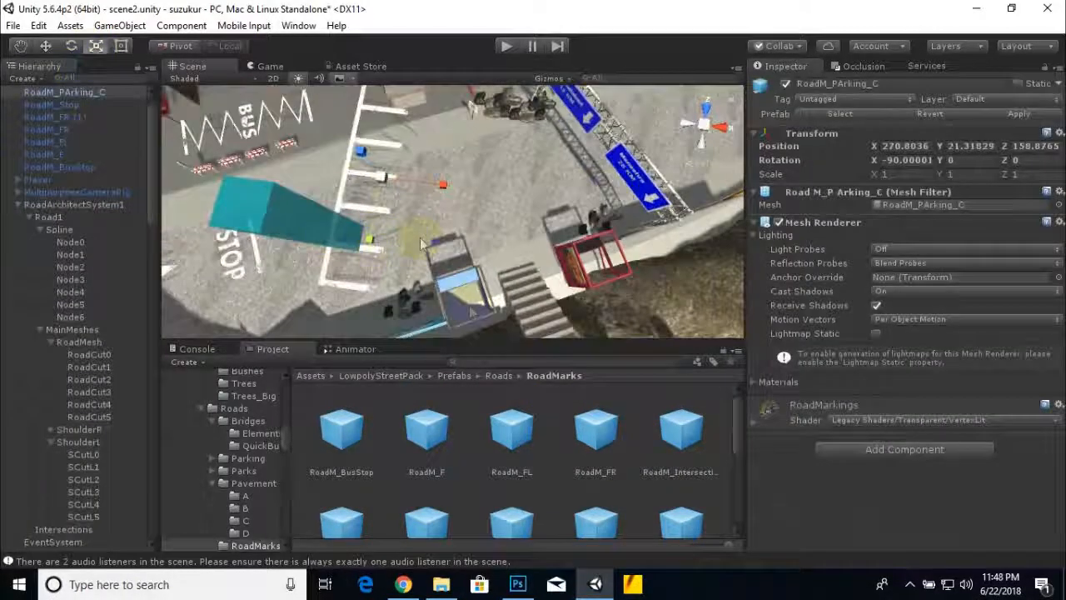
pyautogui.moveTo(457, 215); pyautogui.dragTo(459, 216)
pyautogui.click(44, 45)
pyautogui.click(511, 164)
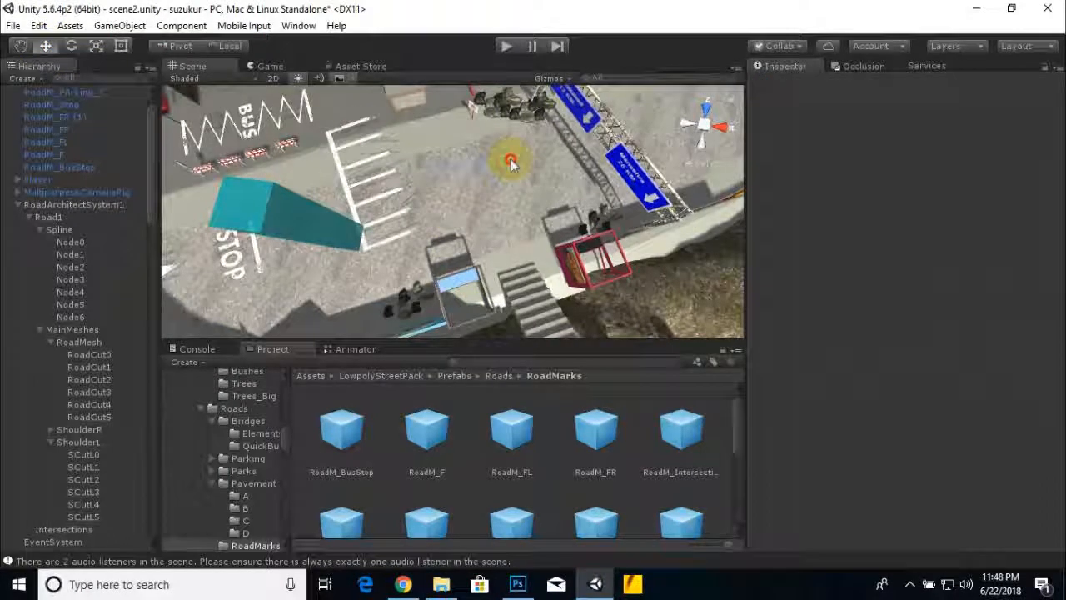
# Step: Move RoadM_PArking_C in front of the stairs to X 279.81, Z 158.98 and narrow its X scale to about 0.468
pyautogui.click(352, 197)
pyautogui.moveTo(442, 170); pyautogui.dragTo(512, 141)
pyautogui.scroll(3, 521, 246)
pyautogui.moveTo(521, 261); pyautogui.dragTo(518, 221)
pyautogui.click(95, 47)
pyautogui.click(46, 46)
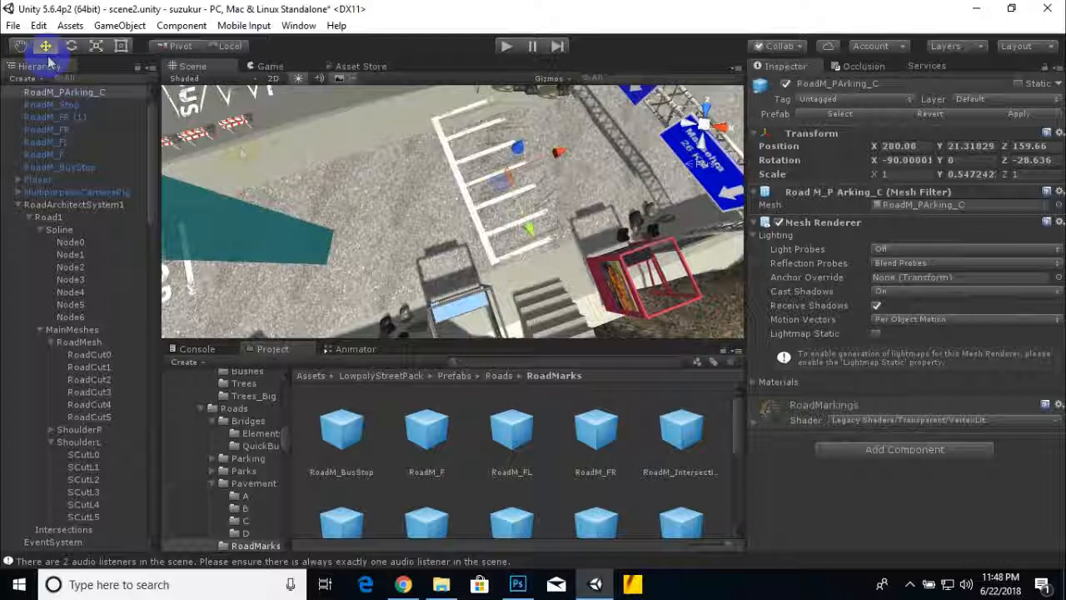
pyautogui.moveTo(566, 169); pyautogui.dragTo(574, 203)
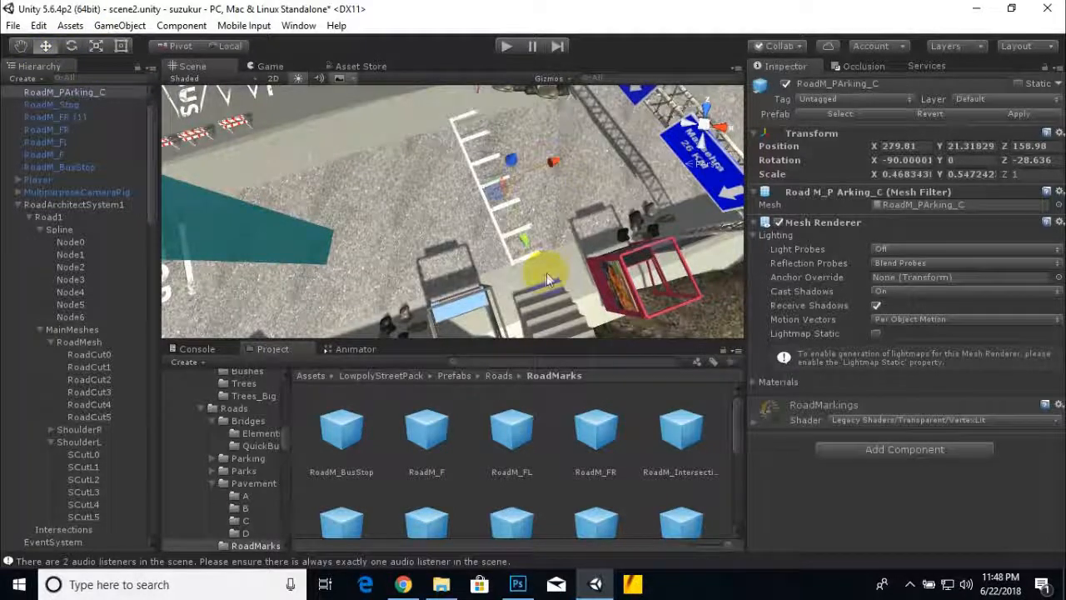
# Step: Duplicate RoadM_PArking_C and turn the copy to face the original, forming a closed crosswalk in front of the stairs
pyautogui.hotkey('ctrl', 'd')
pyautogui.moveTo(571, 169); pyautogui.dragTo(586, 169)
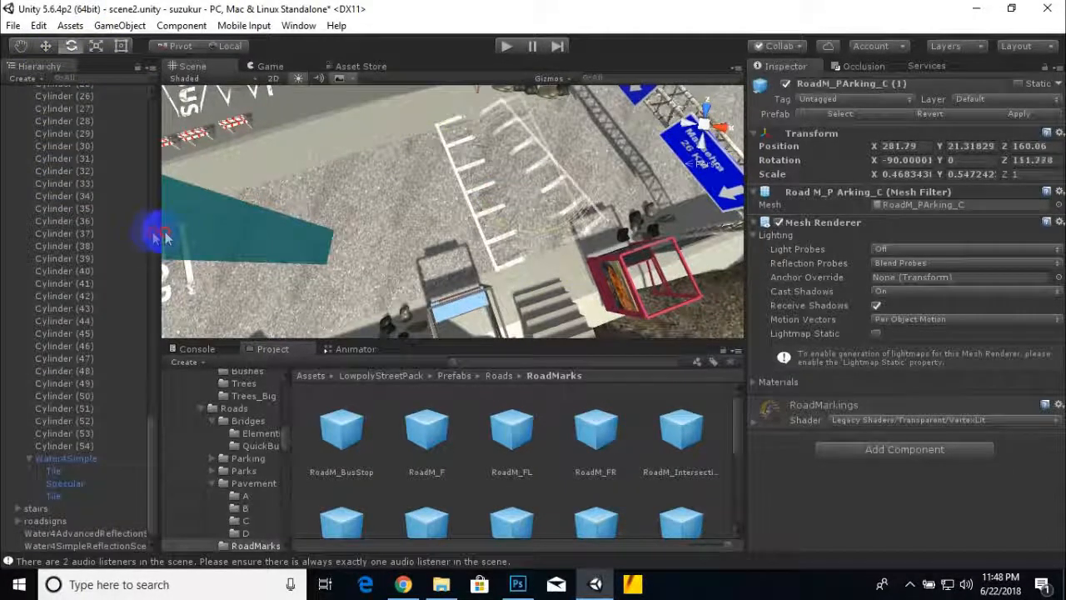
pyautogui.moveTo(445, 203); pyautogui.dragTo(335, 200)
pyautogui.keyDown('ctrl'); pyautogui.click(492, 171); pyautogui.keyUp('ctrl')
# Step: Open the TraficLights folder in LowpolyStreetPack's StreetProps prefabs
pyautogui.click(373, 377)
pyautogui.doubleClick(416, 449)
pyautogui.doubleClick(511, 429)
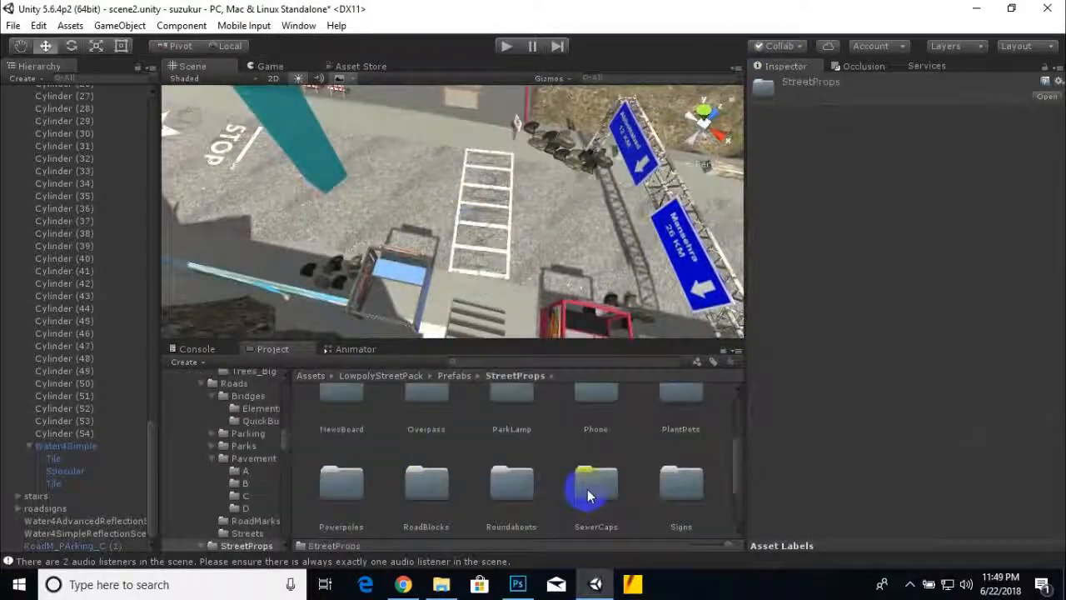
pyautogui.scroll(-3, 439, 485)
pyautogui.doubleClick(346, 483)
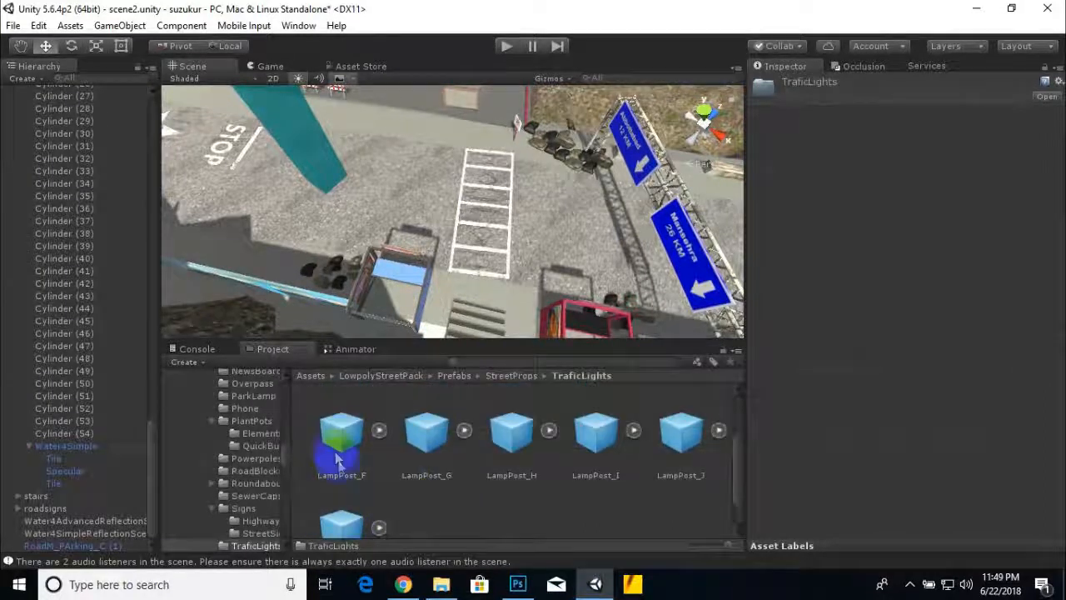
# Step: Try out several LampPost prefabs from the TraficLights folder on the road near the crosswalk and remove them
pyautogui.moveTo(546, 249); pyautogui.dragTo(349, 189)
pyautogui.press('Delete')
pyautogui.moveTo(596, 433); pyautogui.dragTo(516, 450)
pyautogui.scroll(-2, 416, 483)
pyautogui.moveTo(341, 484); pyautogui.dragTo(535, 240)
pyautogui.scroll(-2, 535, 241)
pyautogui.press('Delete')
pyautogui.scroll(3, 513, 433)
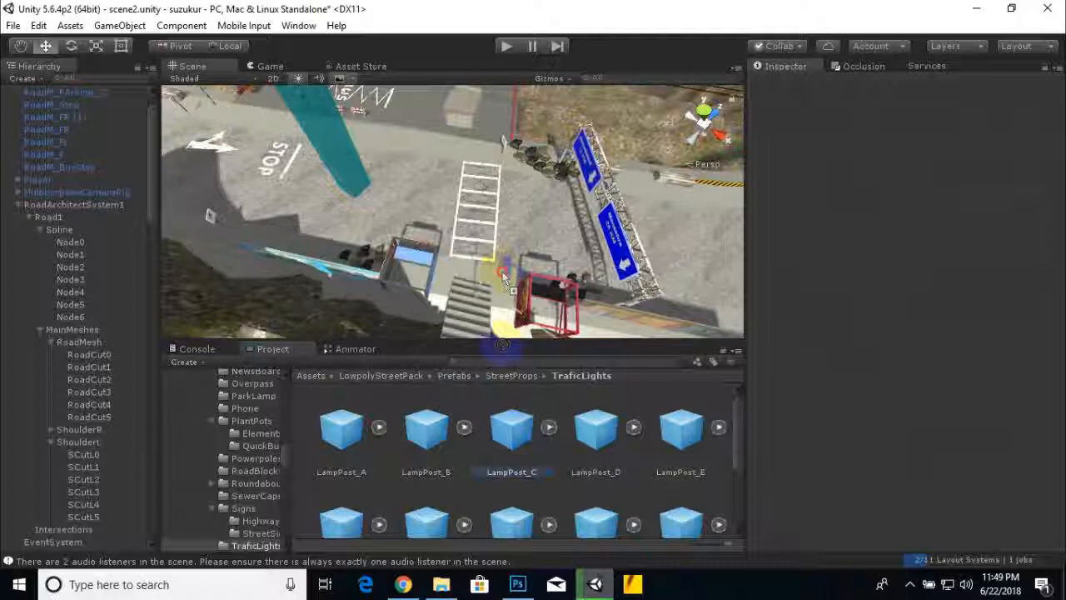
pyautogui.moveTo(514, 418); pyautogui.dragTo(571, 461)
pyautogui.moveTo(498, 236); pyautogui.dragTo(479, 236)
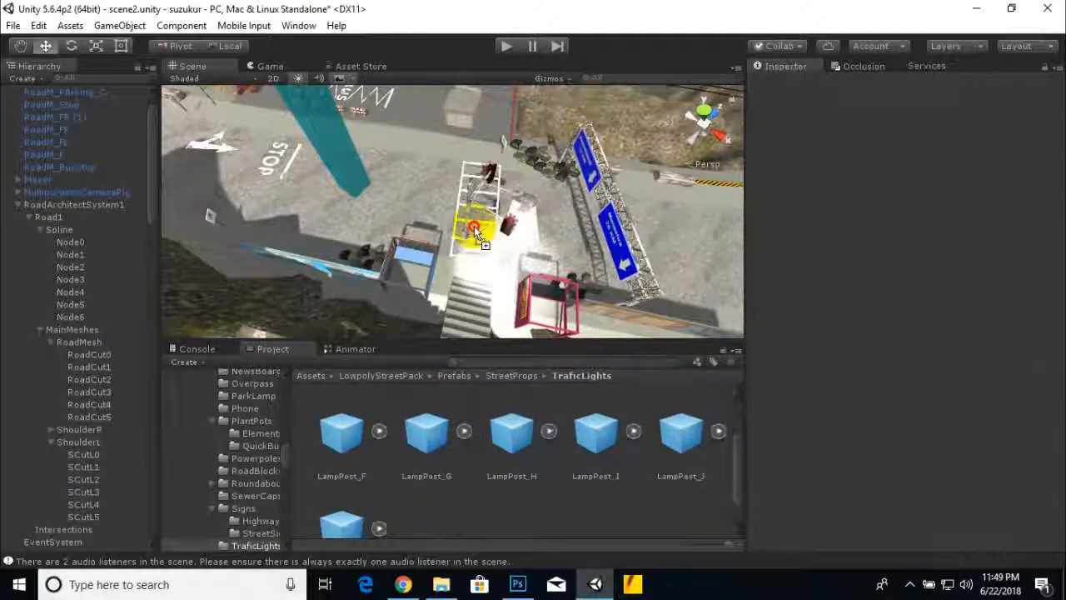
# Step: Try out the LightShape prefab from StreetProps near the overhead road sign and delete it
pyautogui.click(513, 375)
pyautogui.scroll(-4, 505, 433)
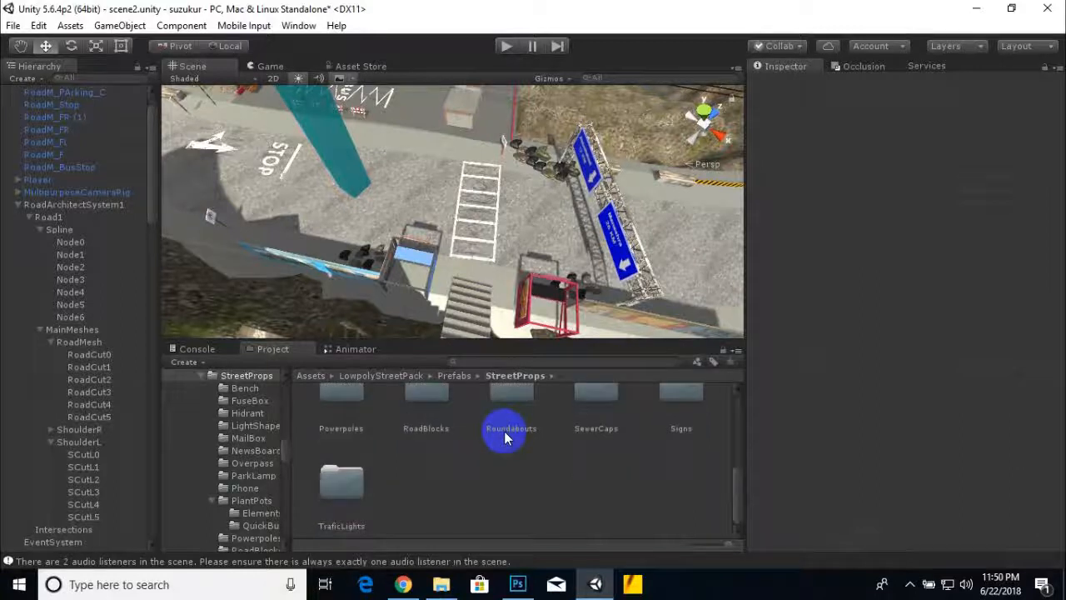
pyautogui.scroll(2, 423, 500)
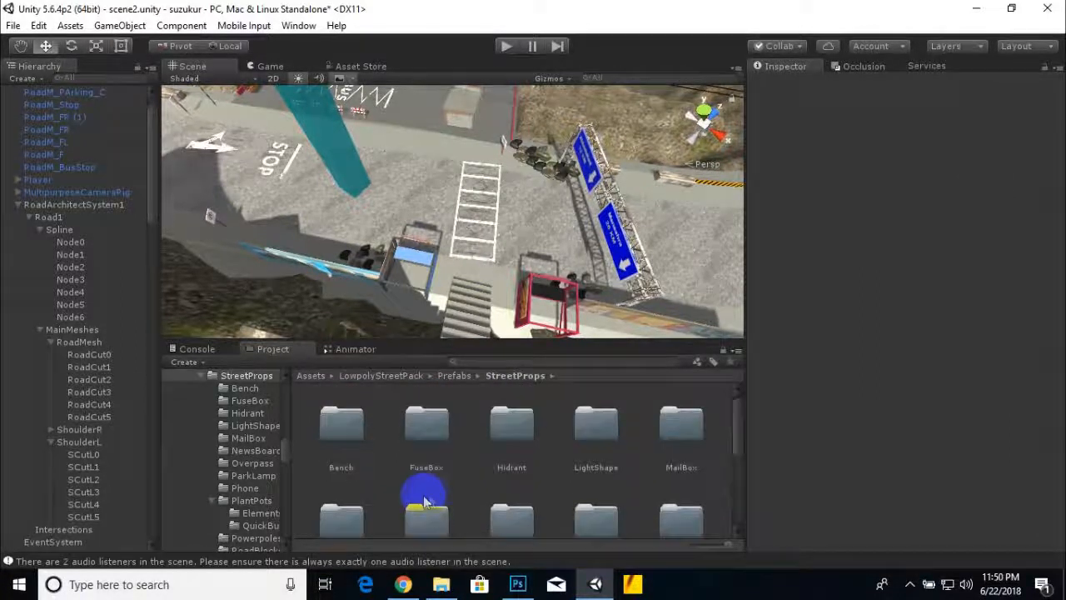
pyautogui.doubleClick(592, 427)
pyautogui.moveTo(534, 219); pyautogui.dragTo(537, 219)
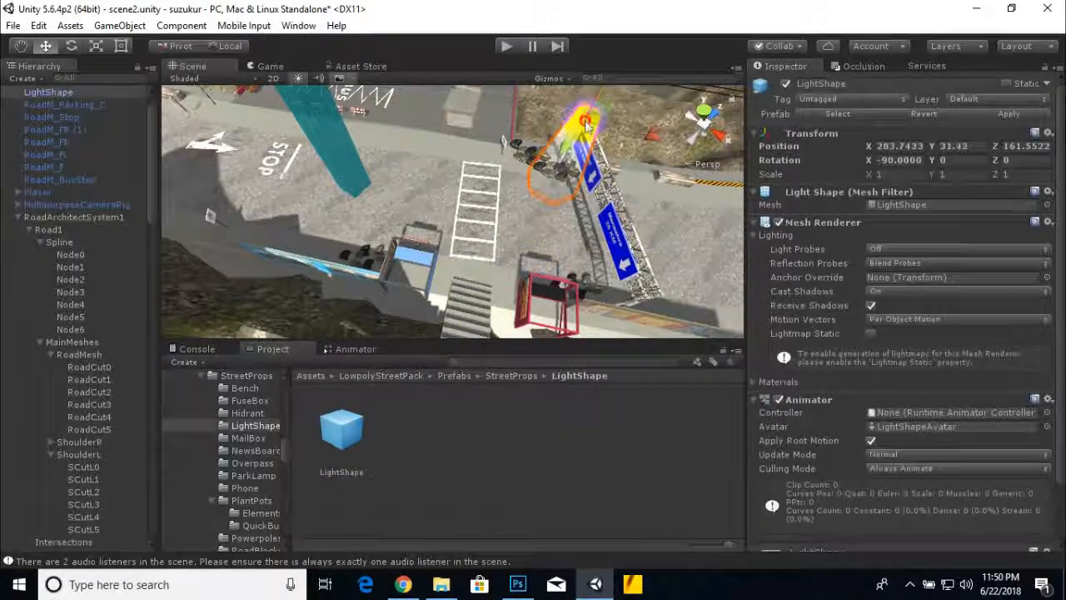
pyautogui.press('Delete')
# Step: Try out a prefab from the ParkLamp folder beside the crosswalk and delete it
pyautogui.click(510, 377)
pyautogui.click(507, 424)
pyautogui.scroll(-2, 505, 437)
pyautogui.doubleClick(498, 472)
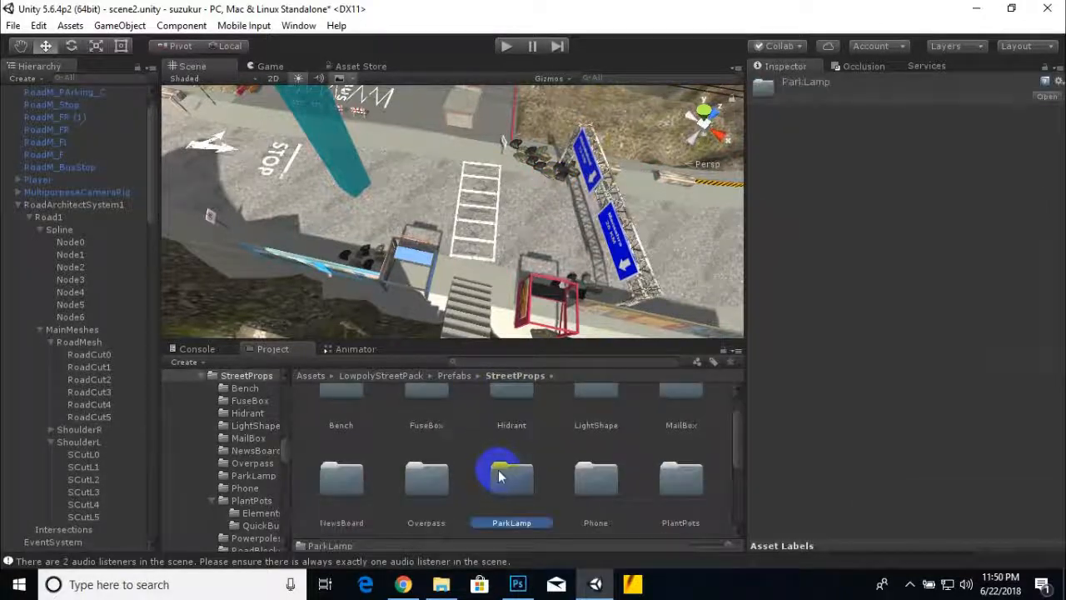
pyautogui.moveTo(349, 445); pyautogui.dragTo(551, 250)
pyautogui.press('Delete')
# Step: Try out a power pole prefab from the Powerpoles folder beside the crosswalk without keeping it
pyautogui.click(511, 376)
pyautogui.scroll(-2, 478, 457)
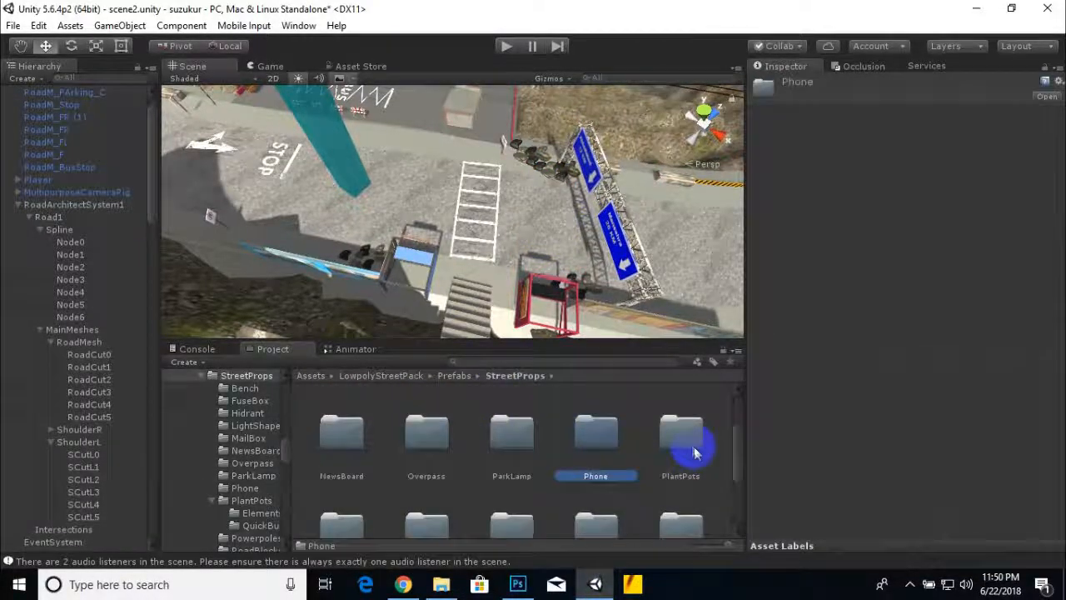
pyautogui.scroll(-2, 697, 456)
pyautogui.click(518, 452)
pyautogui.doubleClick(351, 444)
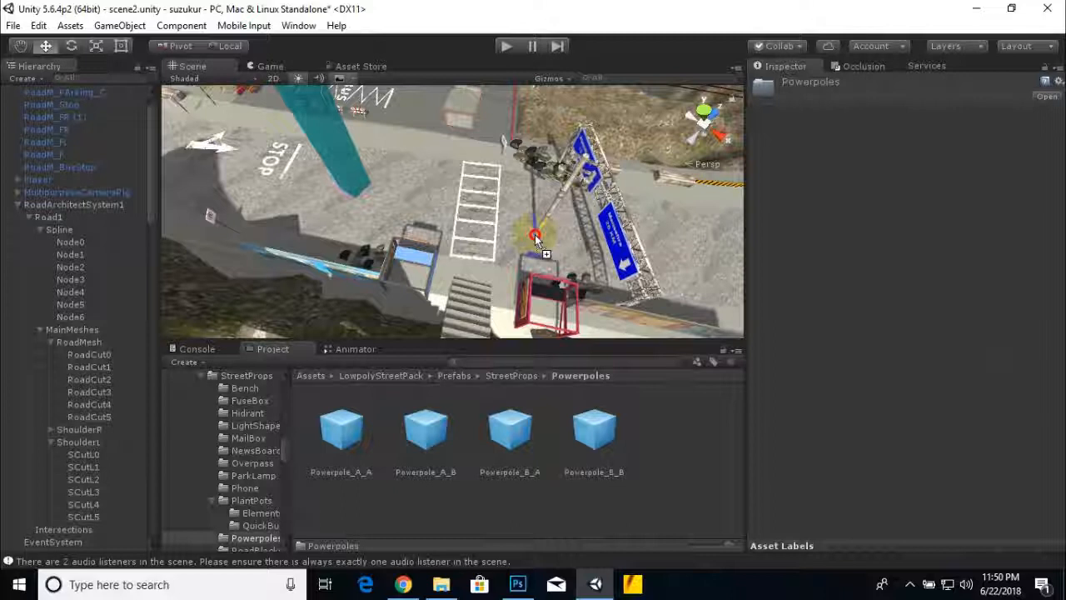
pyautogui.click(500, 375)
# Step: Place LampPost_B, LampPost_C and LampPost_D from the TraficLights folder on the road past the overhead sign
pyautogui.scroll(-2, 560, 485)
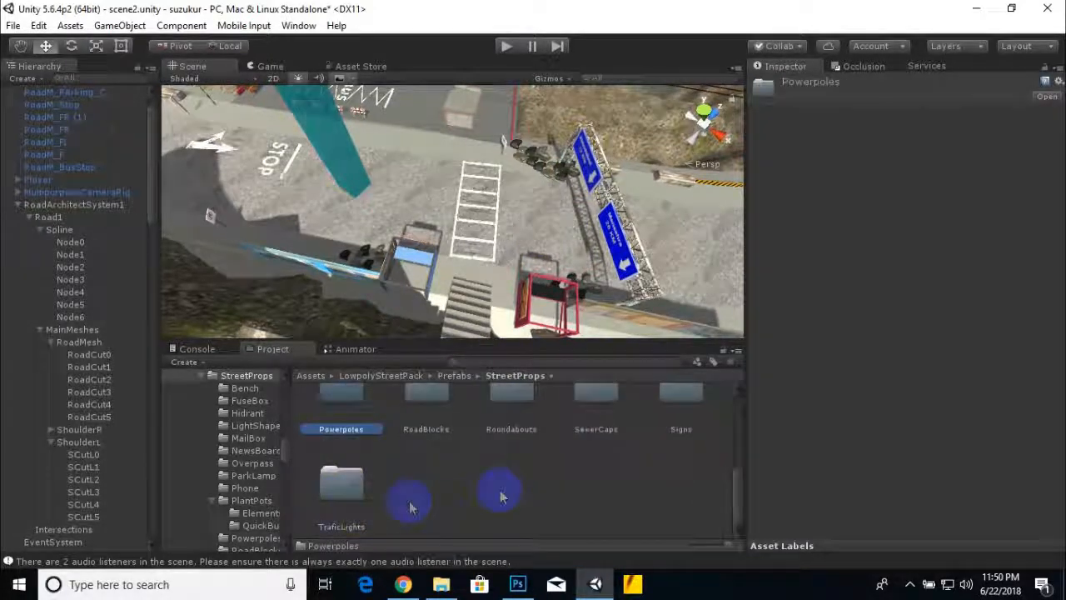
pyautogui.doubleClick(342, 483)
pyautogui.click(427, 434)
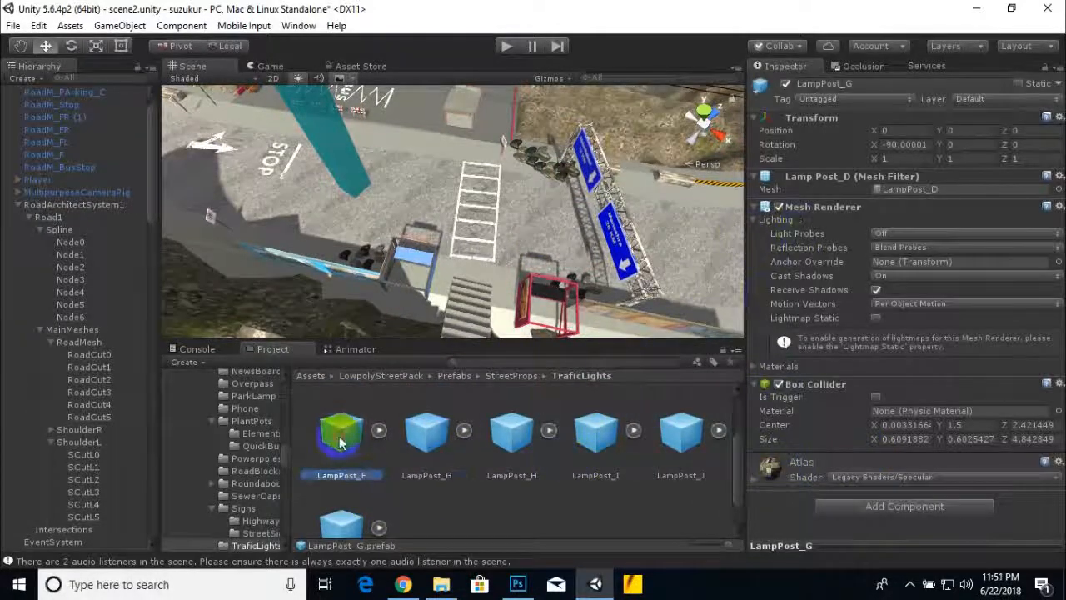
pyautogui.scroll(2, 510, 437)
pyautogui.moveTo(426, 435); pyautogui.dragTo(575, 242)
pyautogui.moveTo(508, 437); pyautogui.dragTo(583, 250)
pyautogui.moveTo(616, 258); pyautogui.dragTo(450, 210, button='middle')
pyautogui.scroll(4, 564, 254)
pyautogui.moveTo(561, 203); pyautogui.dragTo(555, 239)
# Step: Delete the two extra traffic lights from the road, keeping only LampPost_D
pyautogui.click(473, 131)
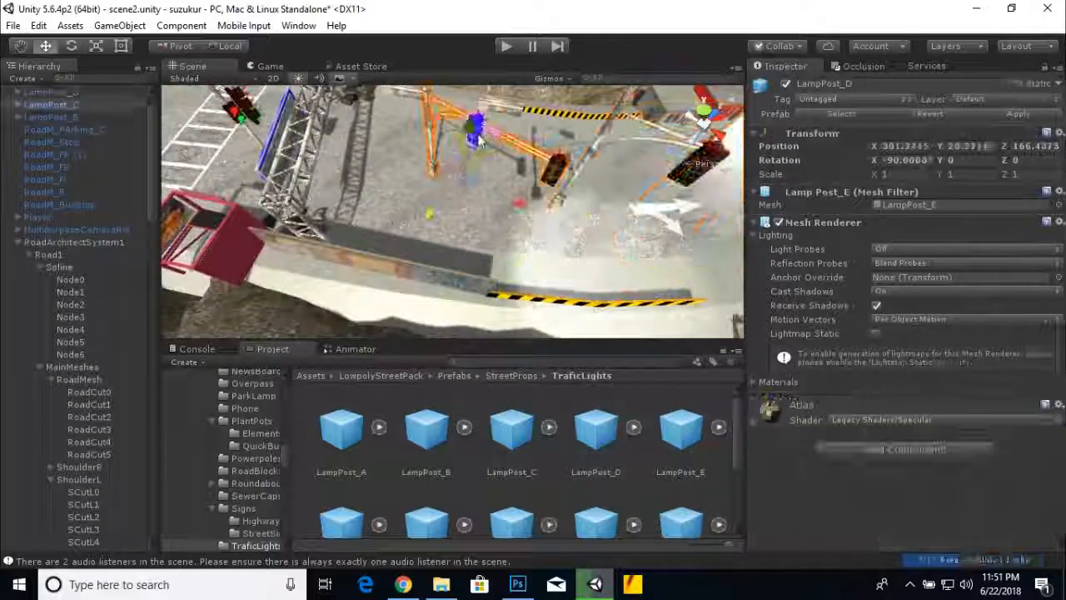
pyautogui.press('Delete')
pyautogui.click(553, 171)
pyautogui.press('Delete')
# Step: Move LampPost_D along the road past the overhead sign to the roadside near the crosswalk
pyautogui.click(578, 218)
pyautogui.scroll(-4, 578, 219)
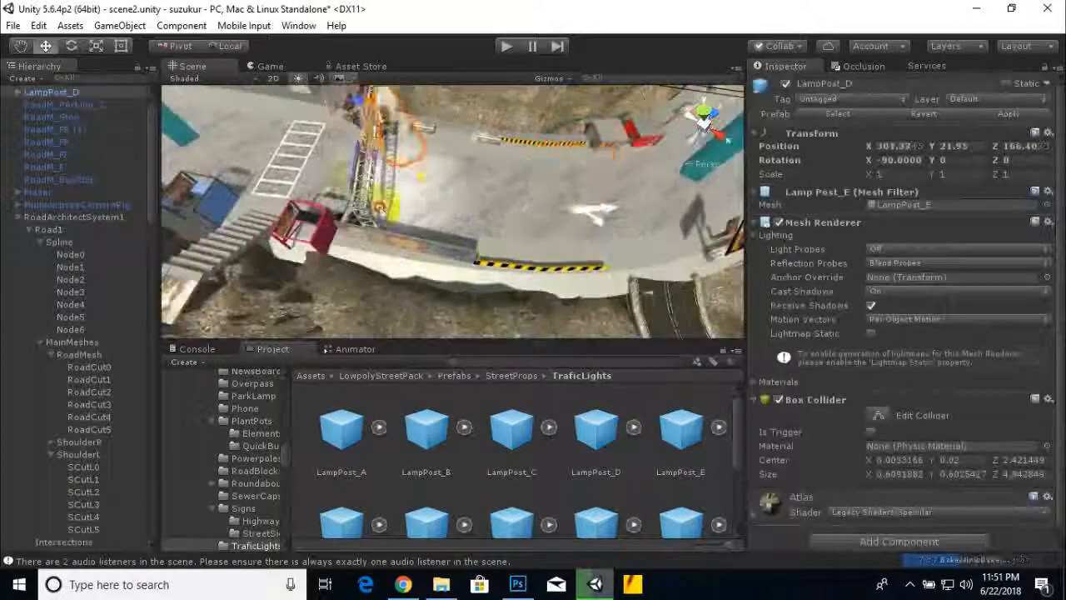
pyautogui.moveTo(379, 208); pyautogui.dragTo(275, 138)
pyautogui.moveTo(275, 137); pyautogui.dragTo(374, 202, button='middle')
pyautogui.scroll(3, 450, 241)
pyautogui.moveTo(478, 269); pyautogui.dragTo(208, 230)
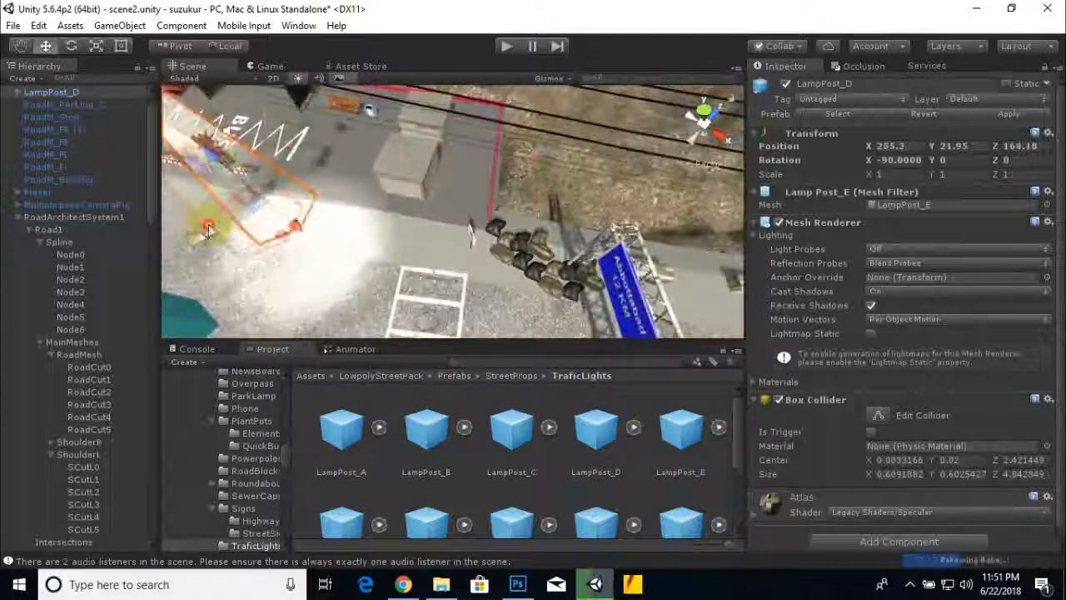
pyautogui.moveTo(207, 231); pyautogui.dragTo(743, 248, button='middle')
pyautogui.moveTo(460, 130); pyautogui.dragTo(254, 233)
pyautogui.moveTo(254, 233); pyautogui.dragTo(475, 149, button='middle')
# Step: Rotate LampPost_D at its roadside spot near the crosswalk
pyautogui.click(72, 47)
pyautogui.moveTo(716, 177); pyautogui.dragTo(721, 178)
pyautogui.moveTo(458, 137); pyautogui.dragTo(542, 209)
pyautogui.scroll(-2, 298, 234)
# Step: Smooth the terrain height around the Locked billboard and roadside walls with brush size 29 and opacity 38
pyautogui.click(517, 175)
pyautogui.scroll(-4, 367, 240)
pyautogui.moveTo(367, 240); pyautogui.dragTo(297, 187, button='middle')
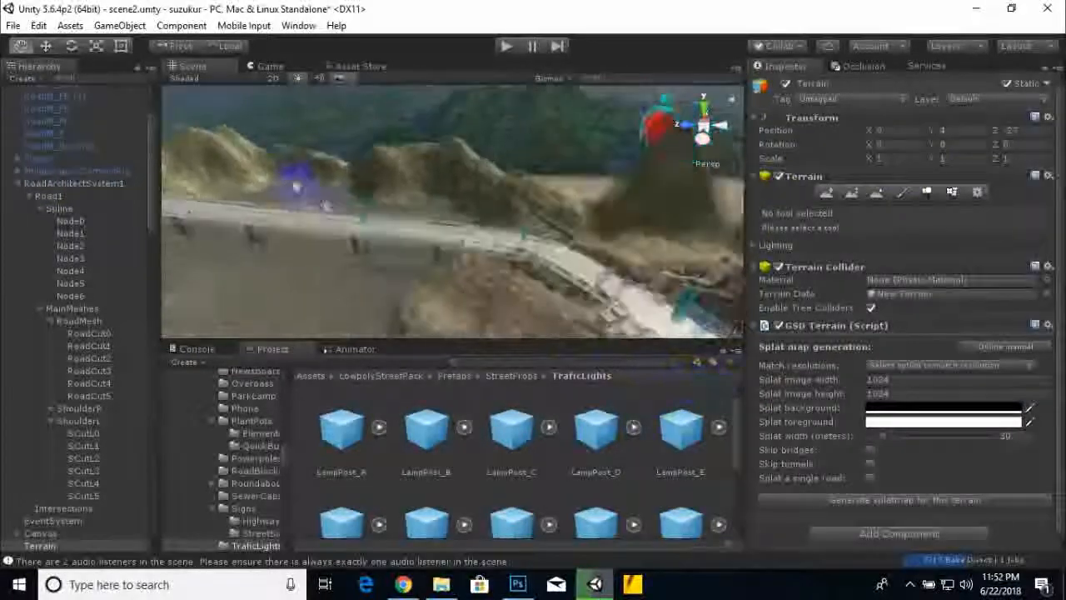
pyautogui.keyDown('alt'); pyautogui.moveTo(295, 187); pyautogui.dragTo(380, 293); pyautogui.keyUp('alt')
pyautogui.scroll(8, 387, 288)
pyautogui.moveTo(662, 311); pyautogui.dragTo(463, 268, button='middle')
pyautogui.keyDown('alt'); pyautogui.moveTo(488, 256); pyautogui.dragTo(596, 221); pyautogui.keyUp('alt')
pyautogui.click(826, 192)
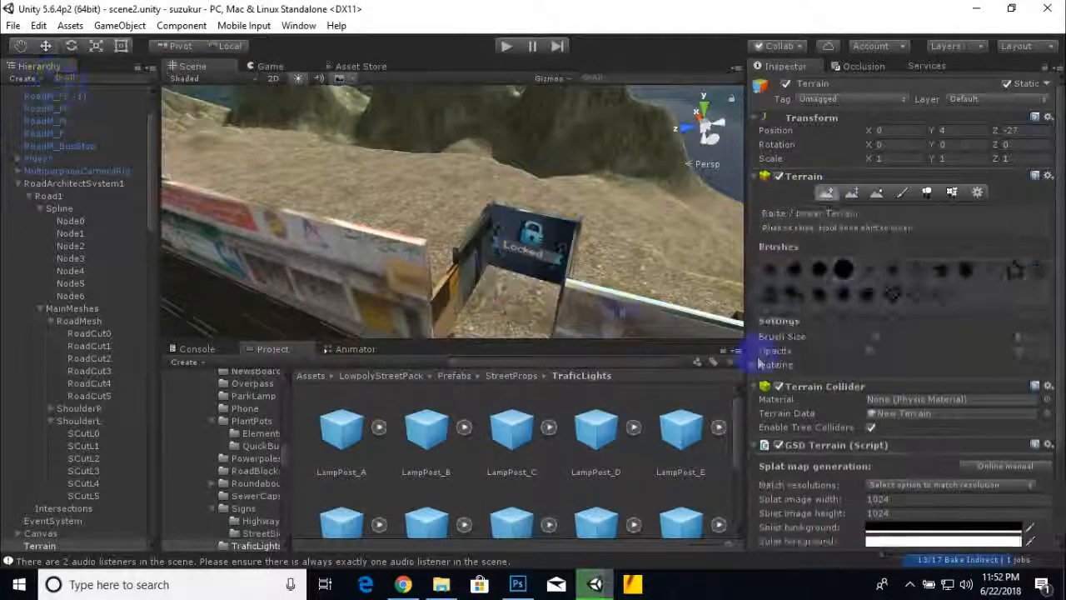
pyautogui.moveTo(488, 218)
pyautogui.keyDown('alt'); pyautogui.mouseDown()
pyautogui.moveTo(545, 188)
pyautogui.moveTo(478, 204)
pyautogui.moveTo(563, 228)
pyautogui.moveTo(430, 209)
pyautogui.moveTo(478, 226)
pyautogui.mouseUp(); pyautogui.keyUp('alt')
pyautogui.click(876, 193)
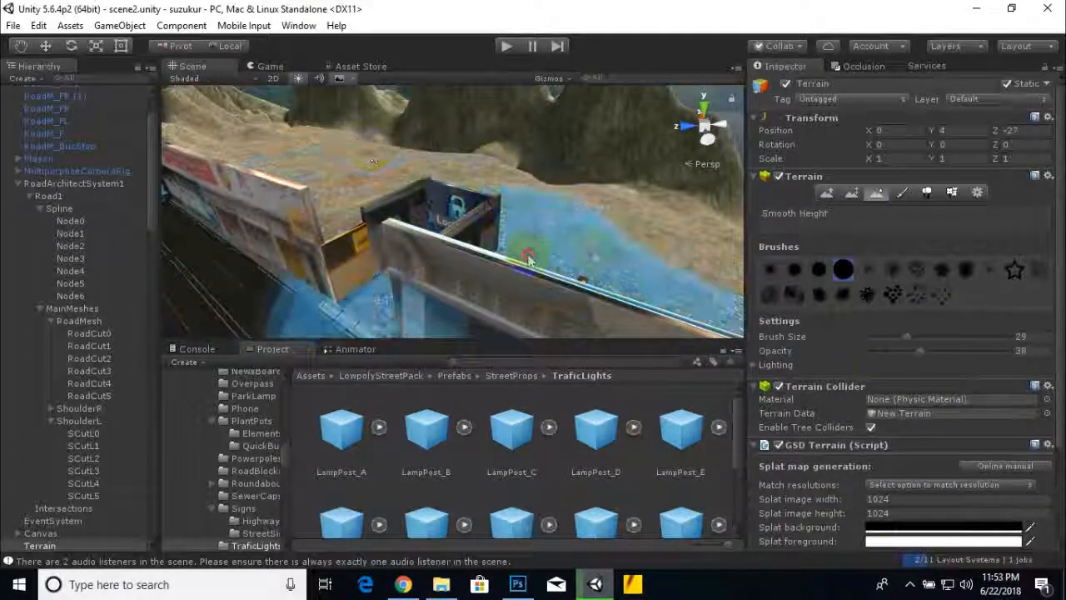
# Step: Run the game to test-drive the vehicle along the road and the terrain, and stop play mode
pyautogui.click(507, 46)
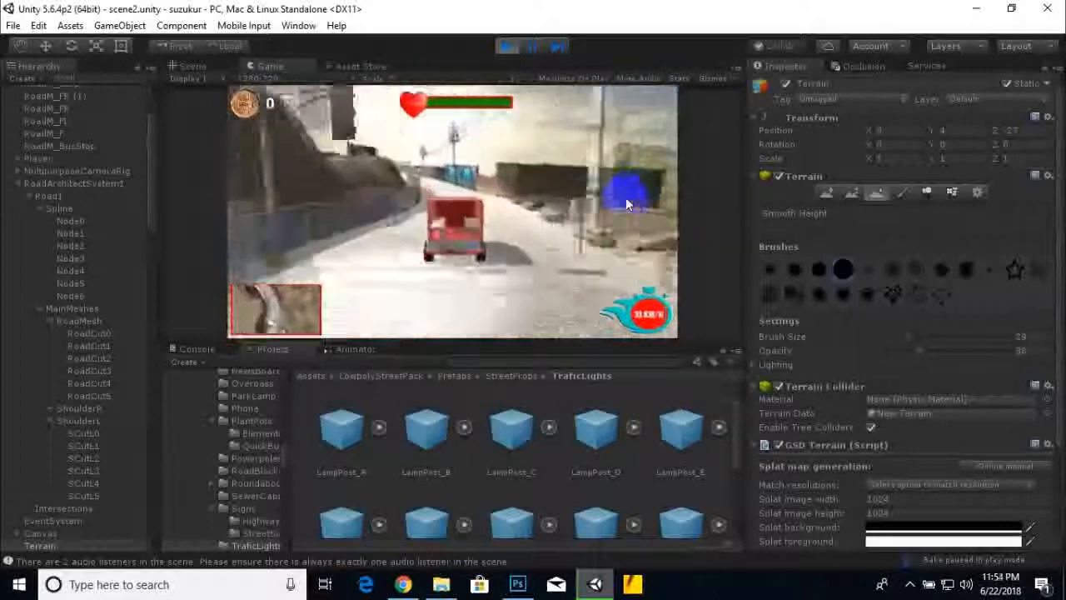
pyautogui.click(508, 48)
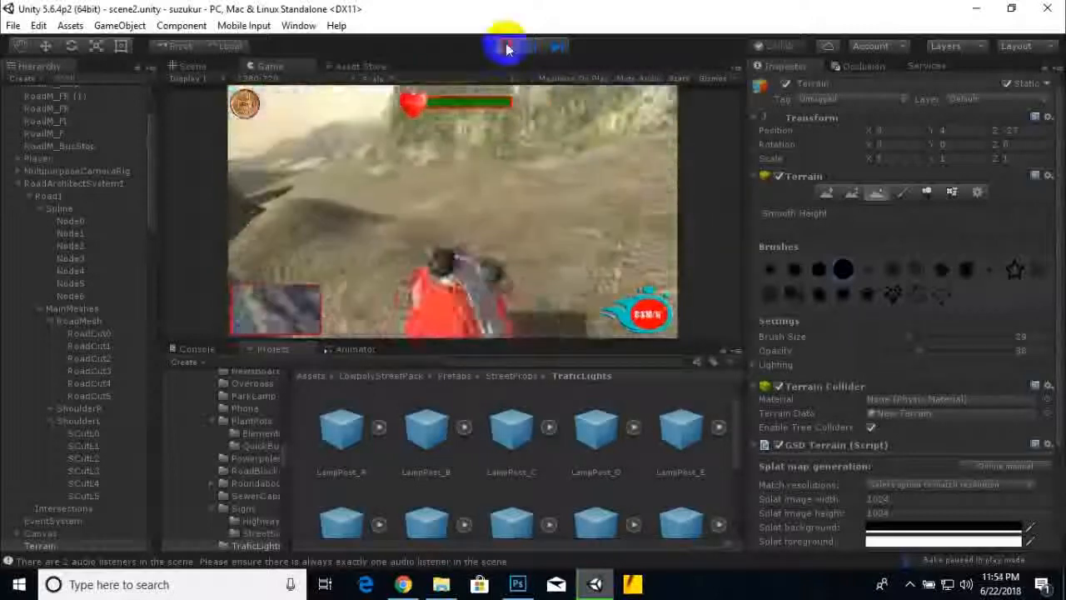